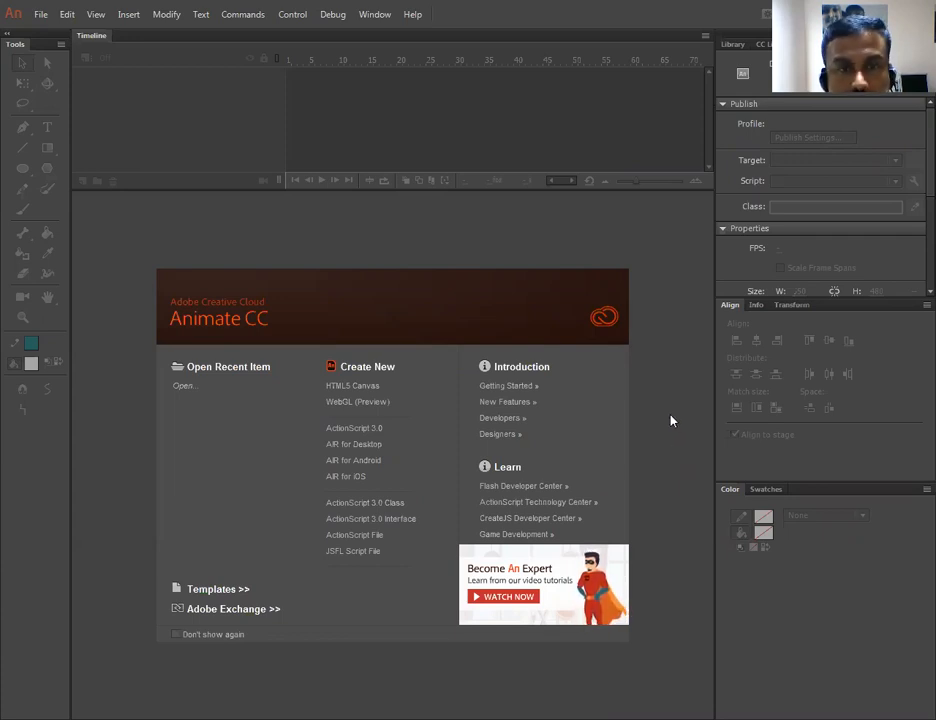
- Create a new ActionScript 3.0 document and import the image ba (3) from the Babies pictures folder to the stage
click(356, 430)
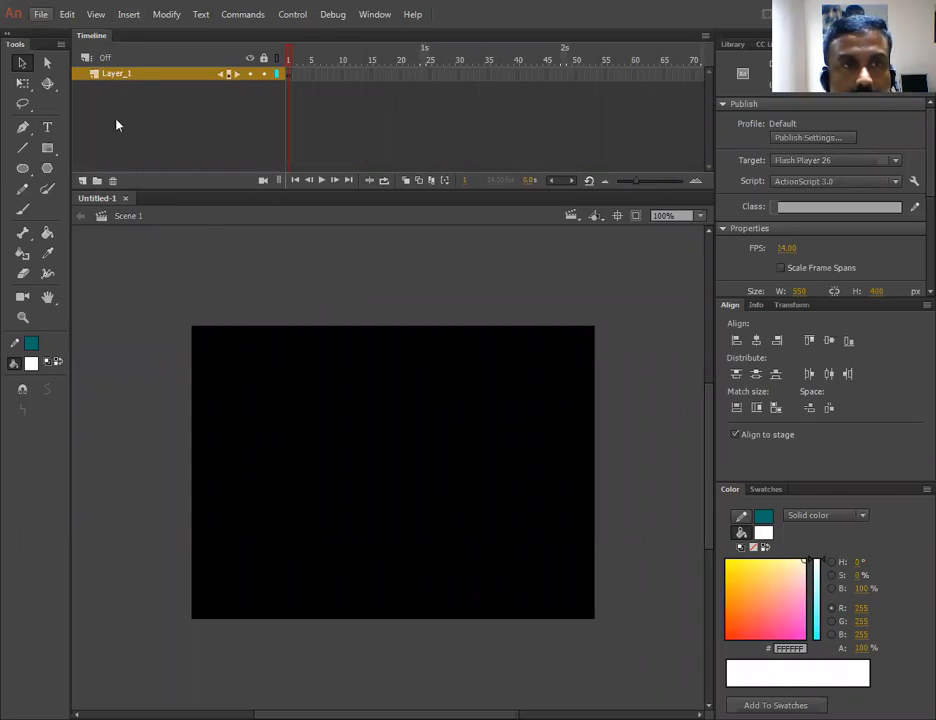
click(38, 15)
mouse_move(90, 244)
click(367, 244)
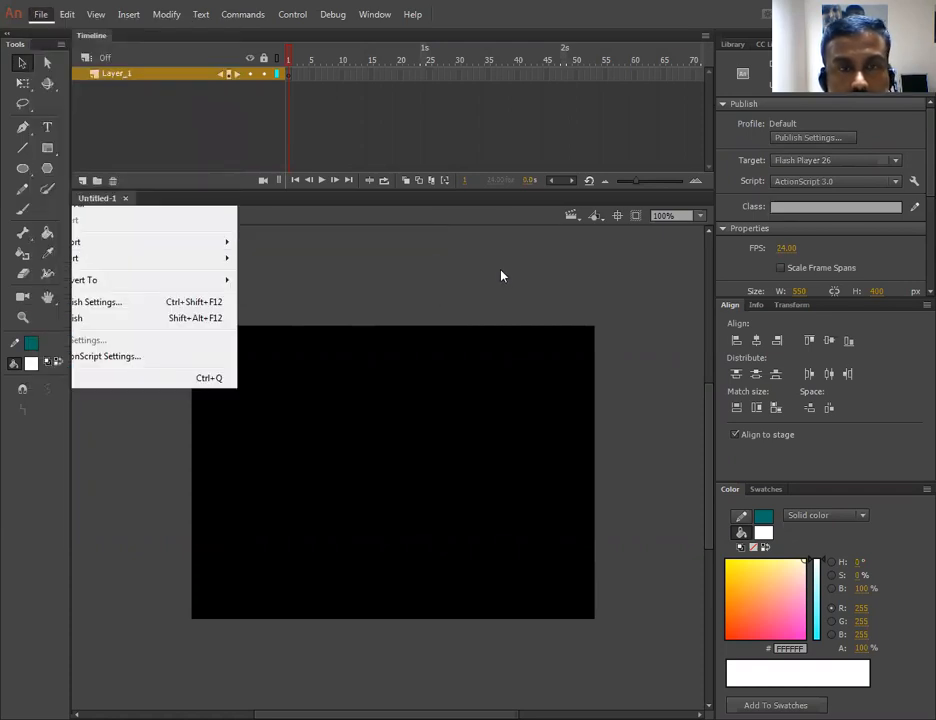
drag(612, 172, 612, 310)
click(212, 265)
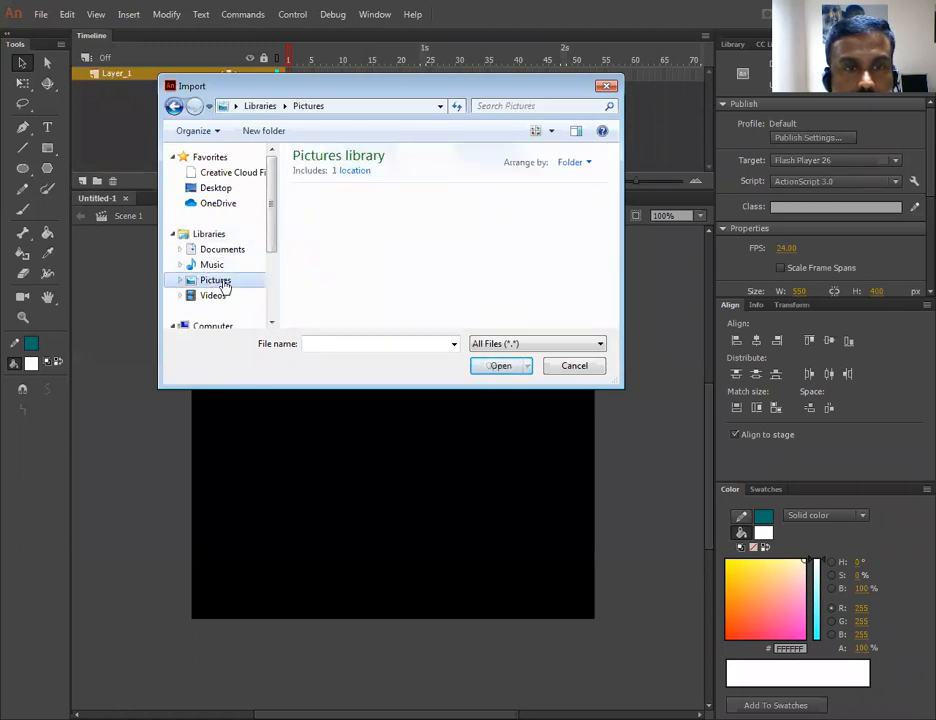
click(215, 282)
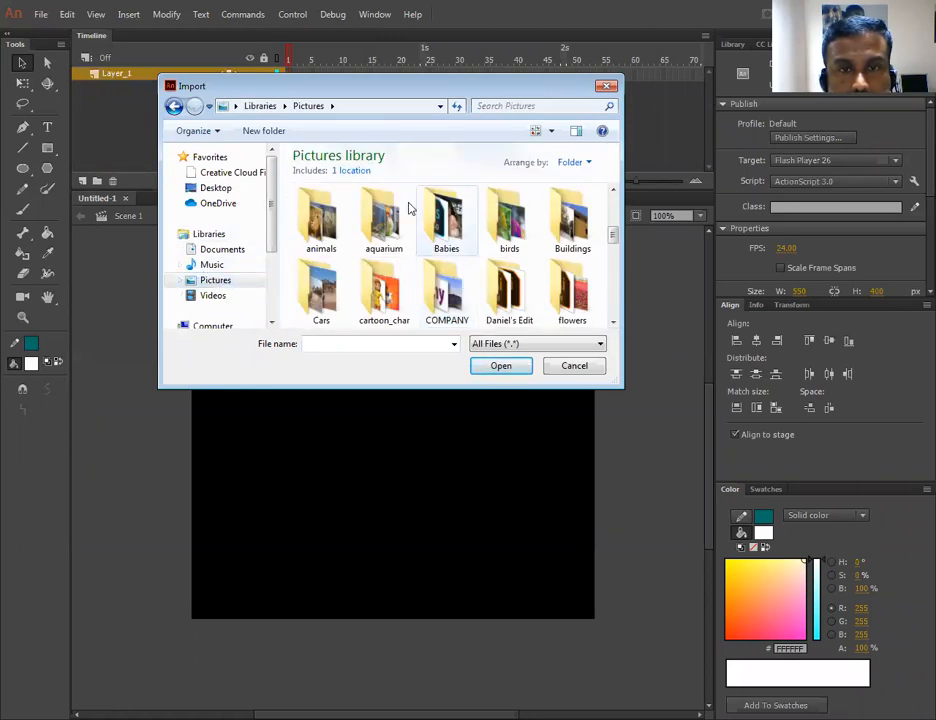
double_click(442, 218)
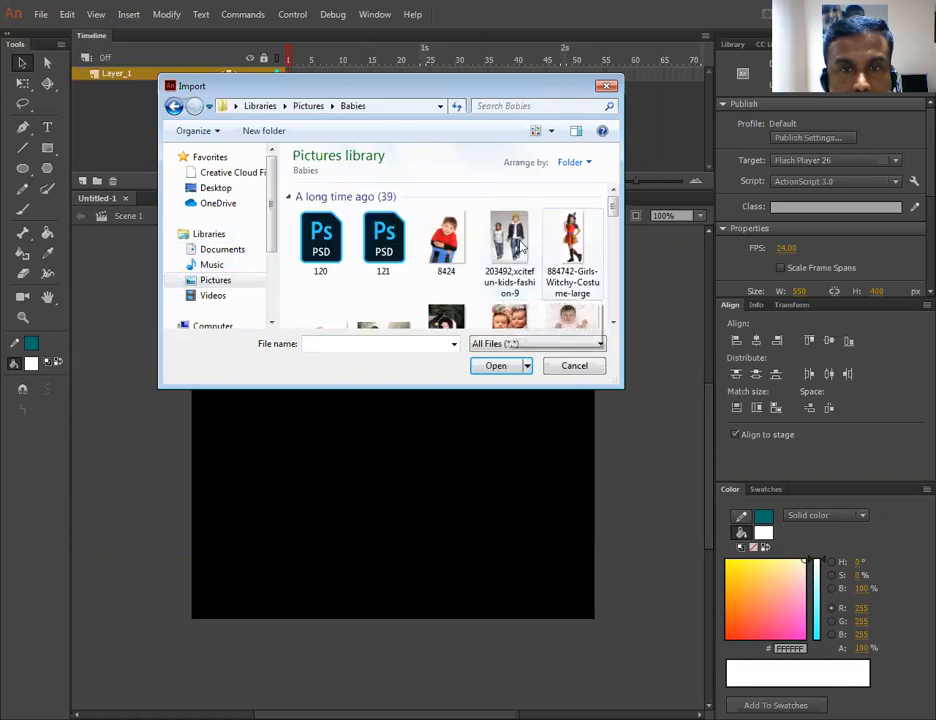
click(560, 245)
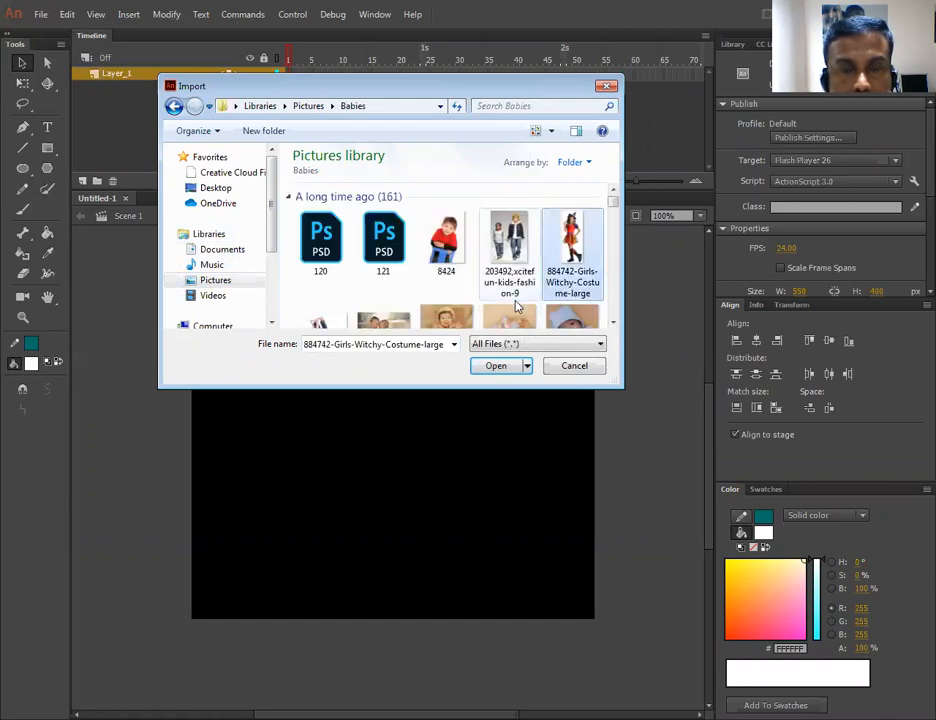
scroll(518, 307, down, 2)
click(513, 234)
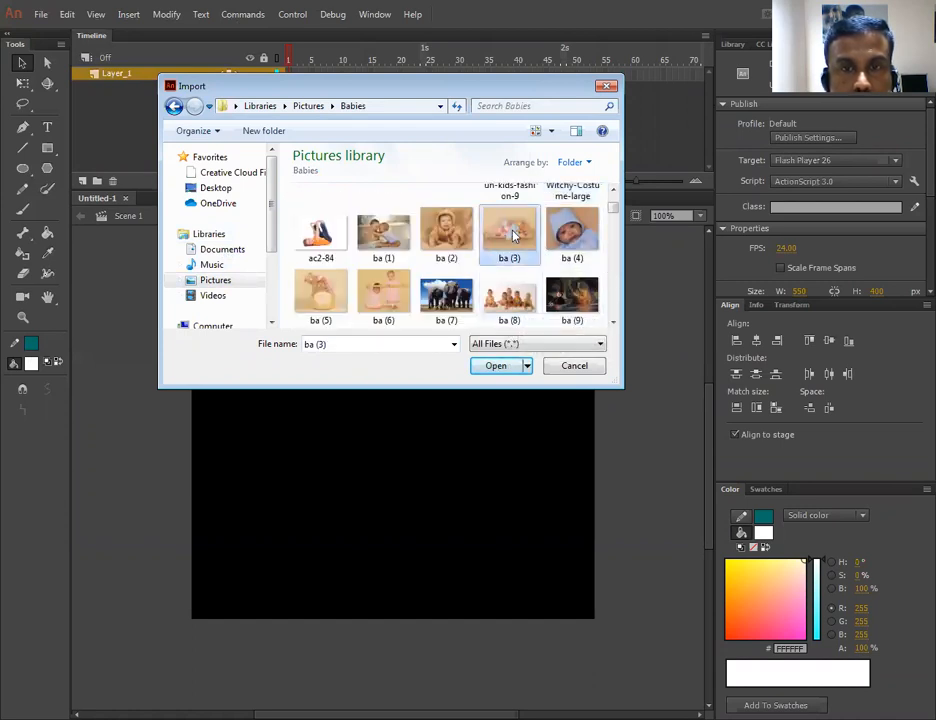
click(496, 365)
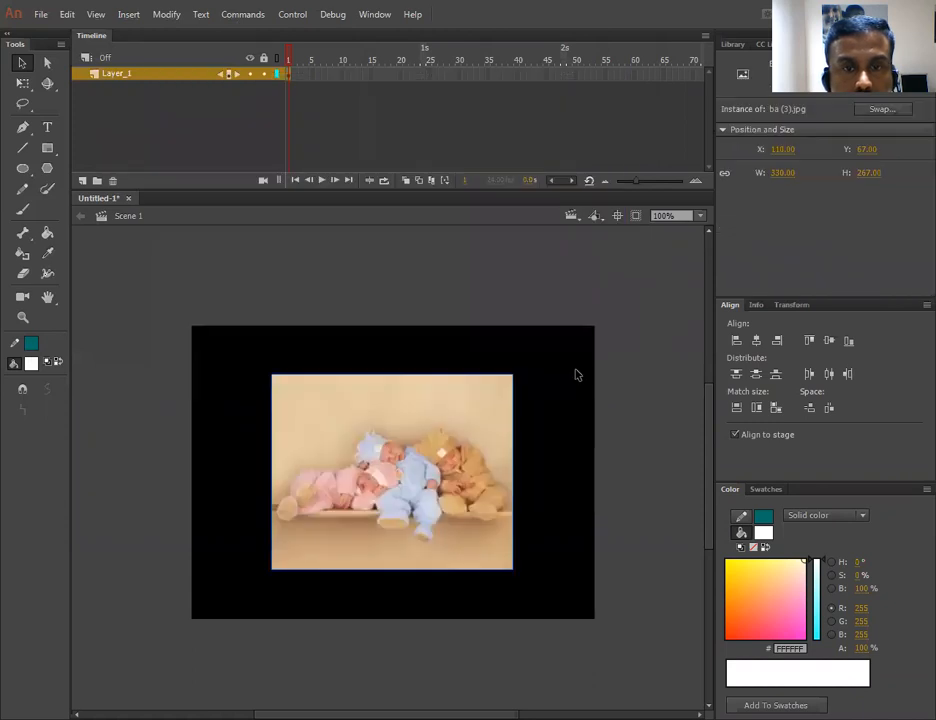
- Rename the image layer to img
double_click(115, 75)
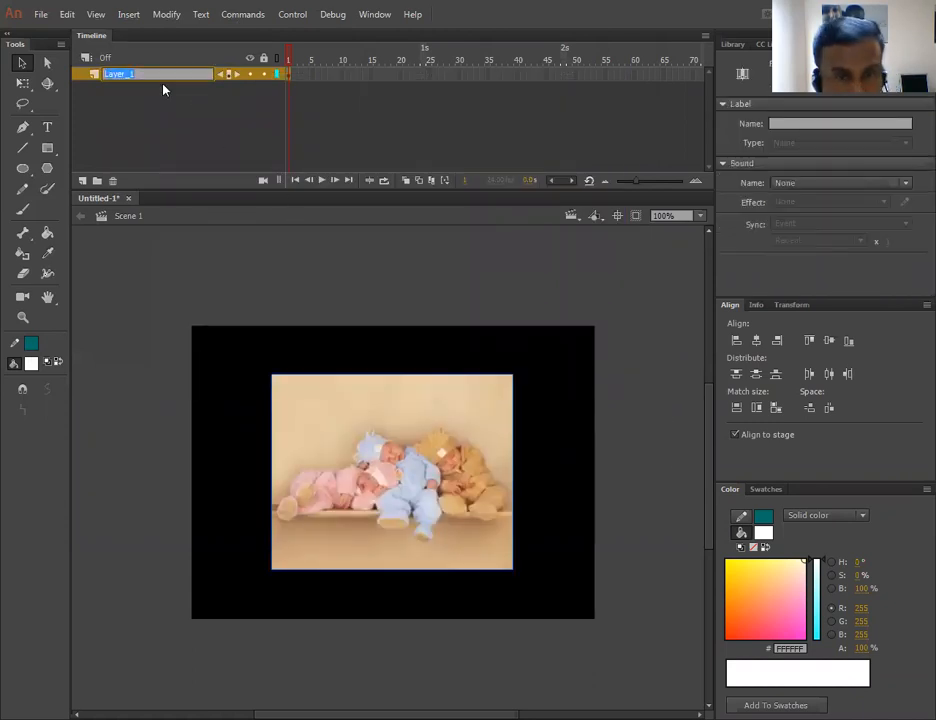
text(img)
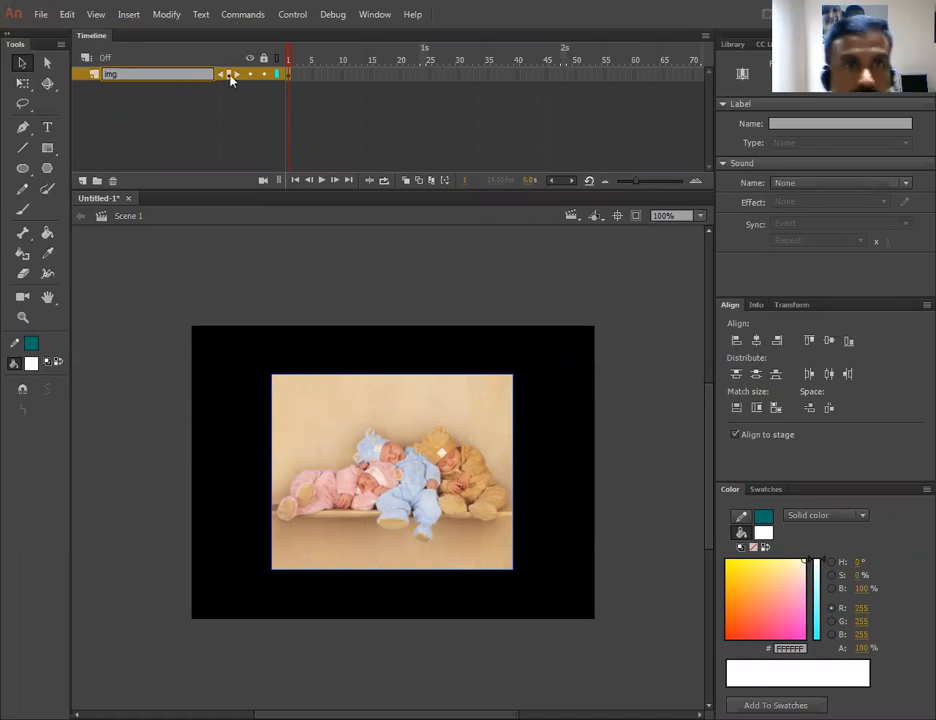
click(210, 105)
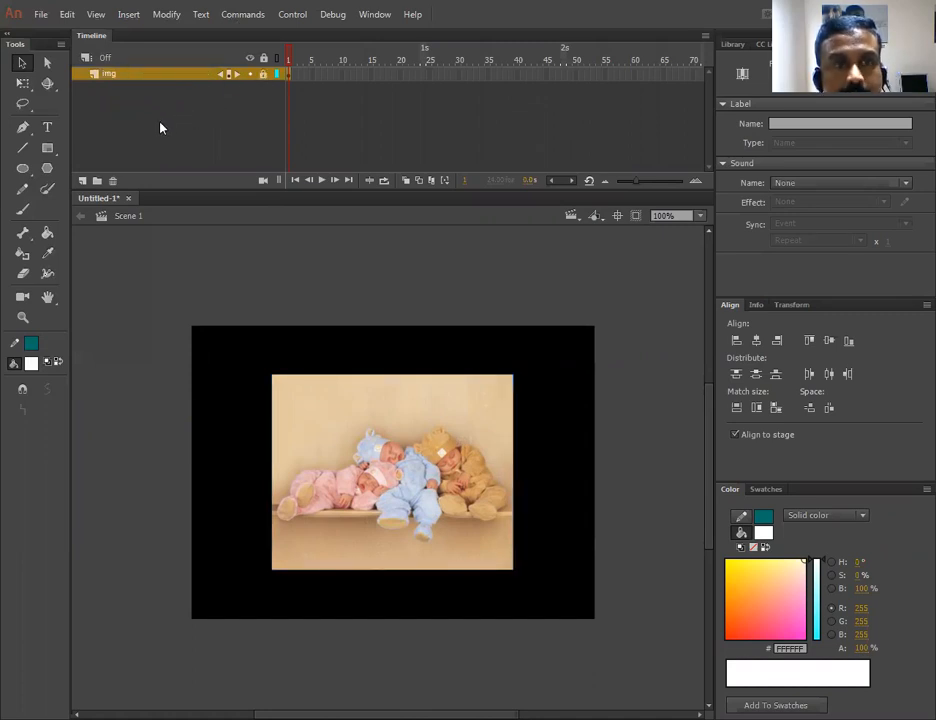
click(119, 100)
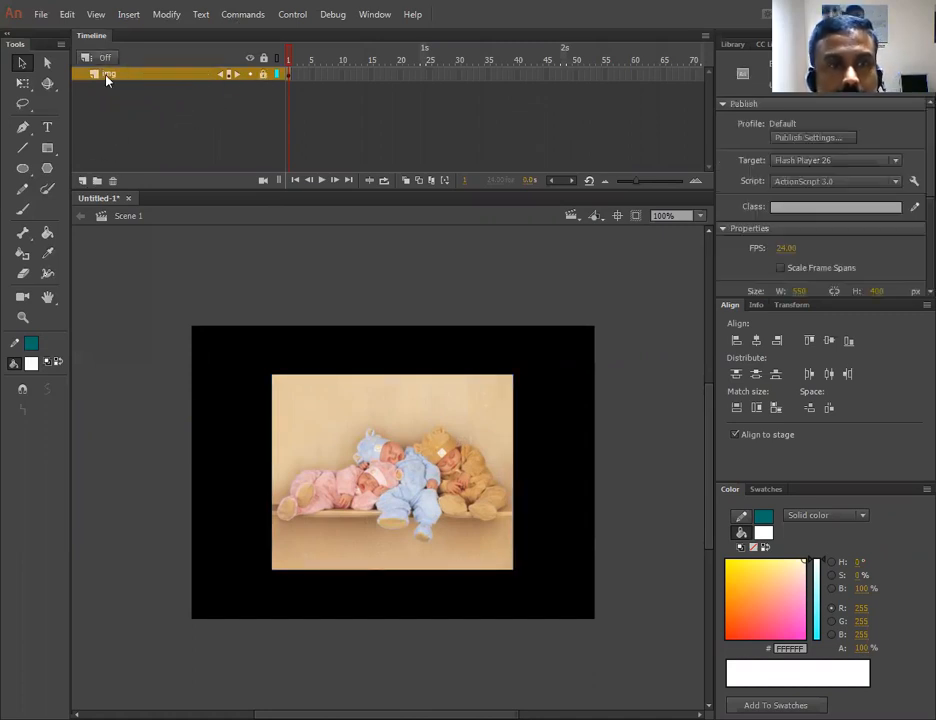
- Add a new layer above it and name it Mask layer
click(83, 180)
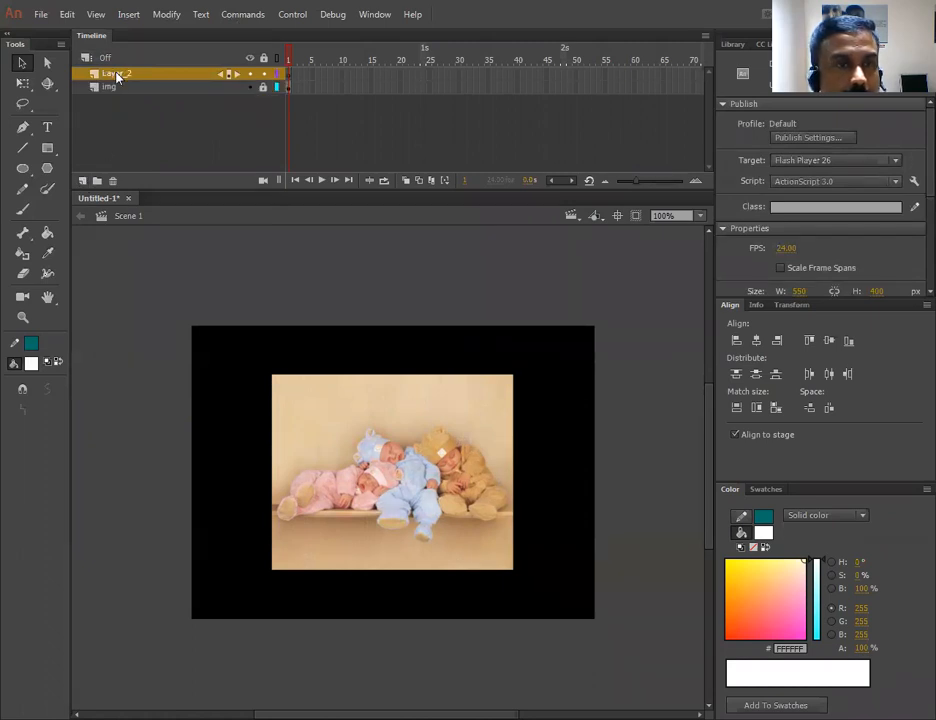
click(109, 75)
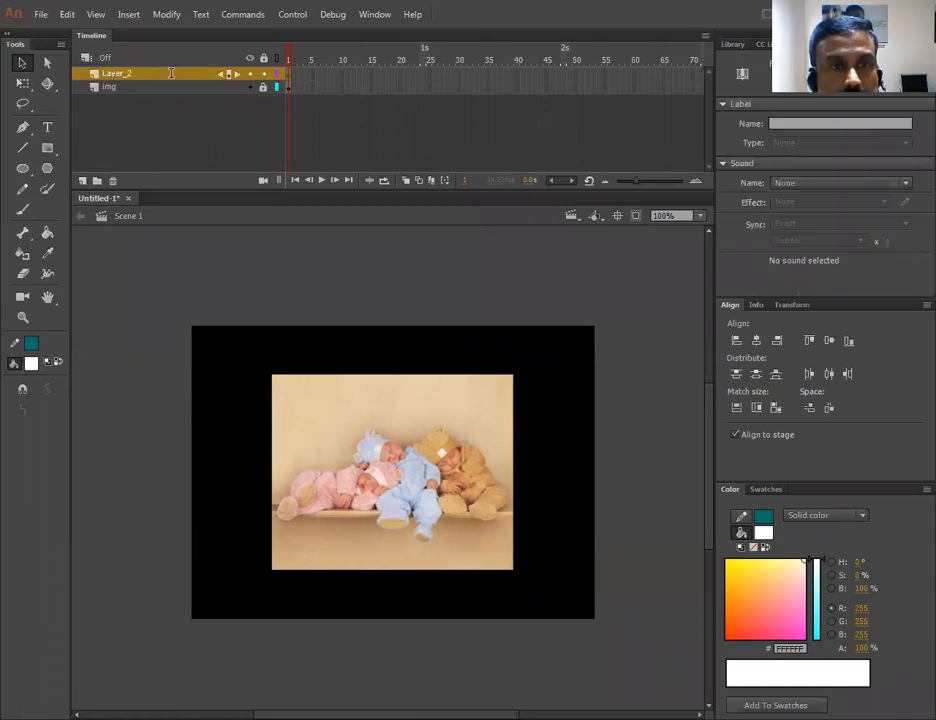
text(Mas)
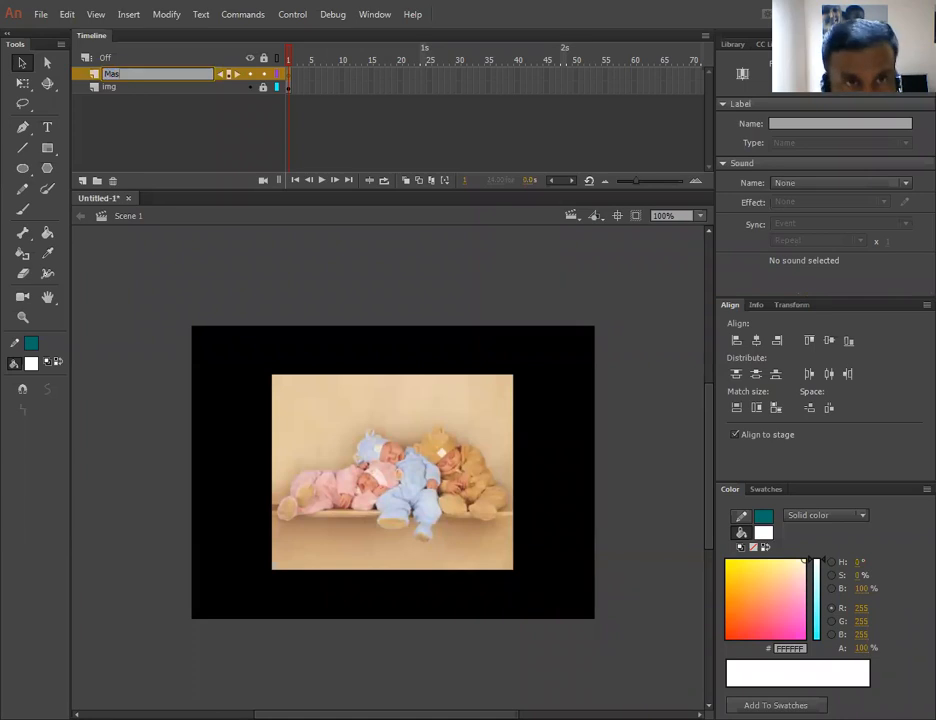
text(k layer)
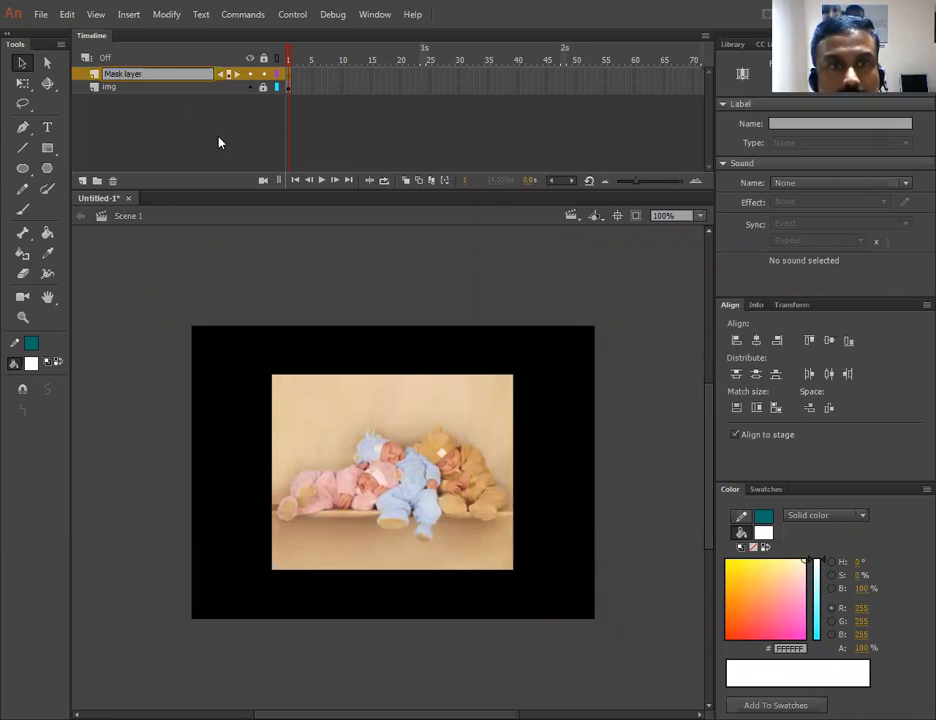
- Draw a tall narrow rectangle about 20 by 319 px on the Mask layer and move it over the image
click(47, 147)
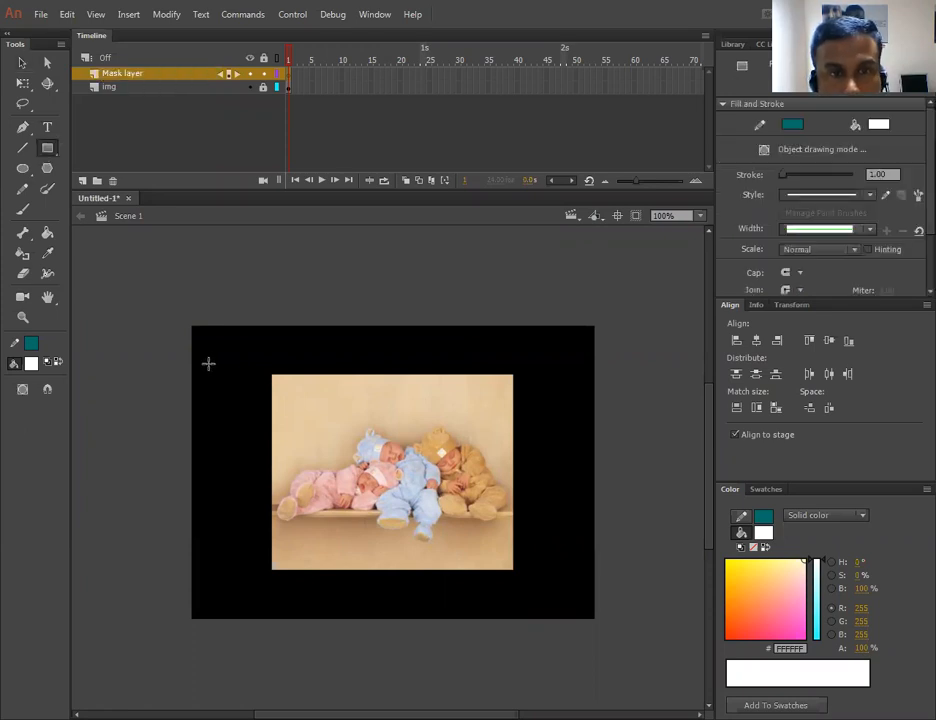
drag(209, 358, 224, 581)
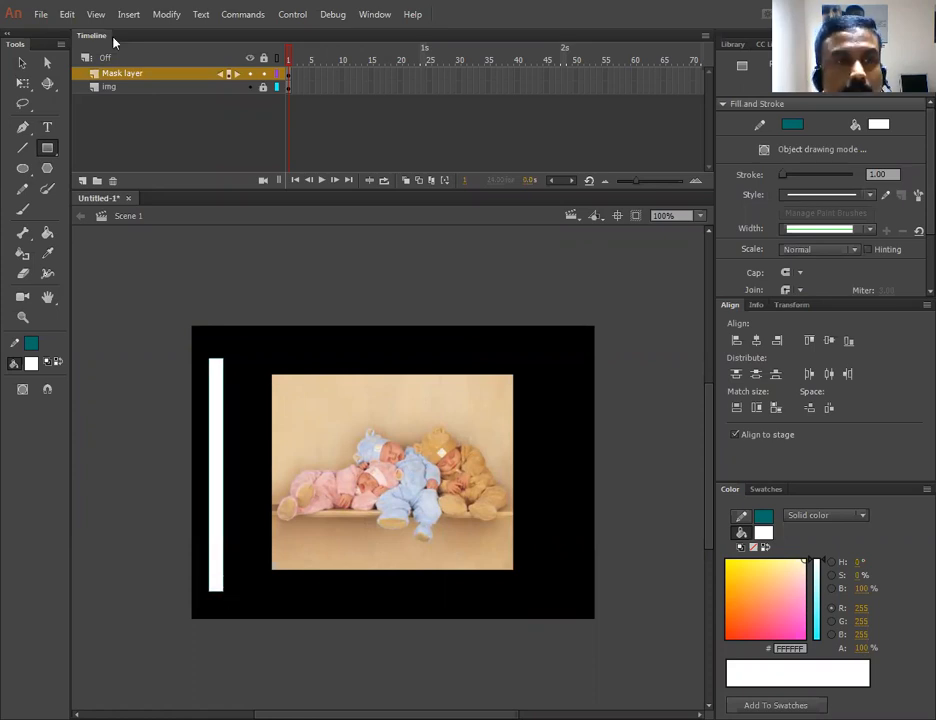
key(v)
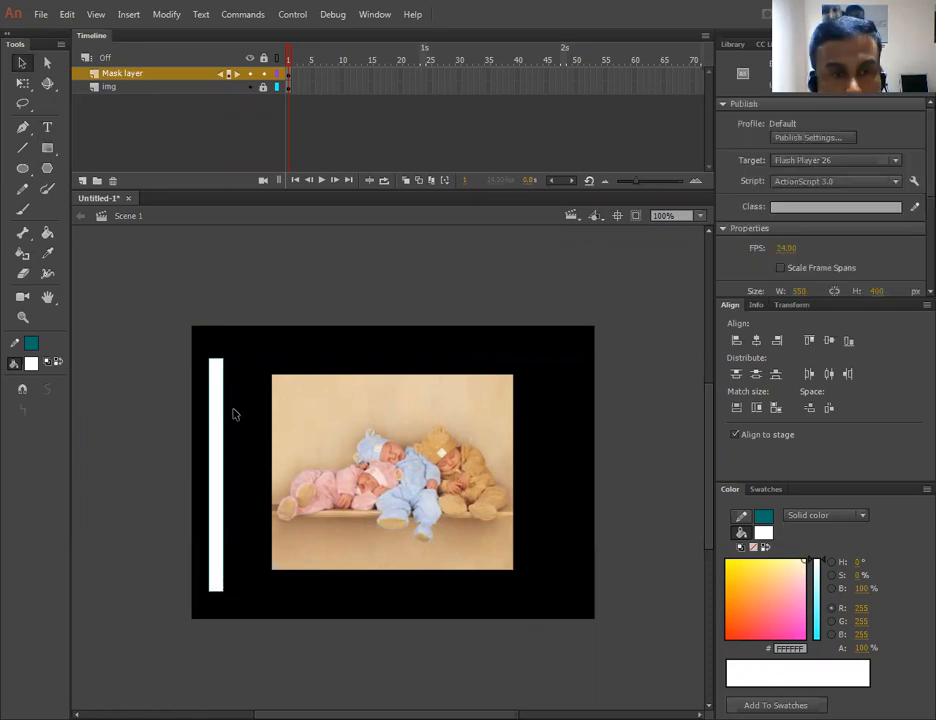
click(223, 400)
click(230, 409)
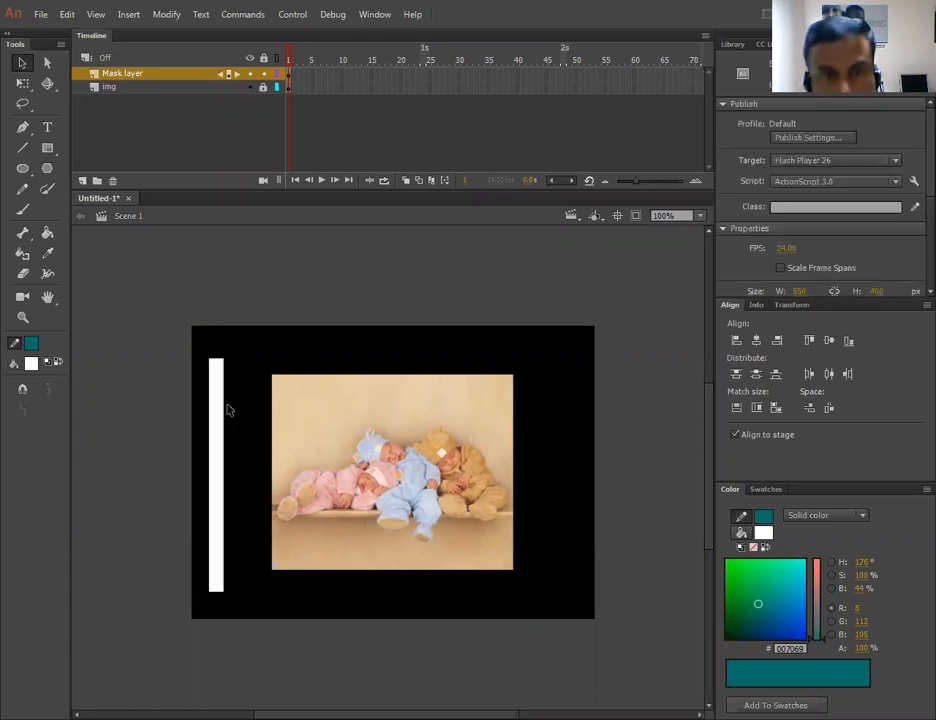
click(221, 444)
drag(340, 443, 340, 444)
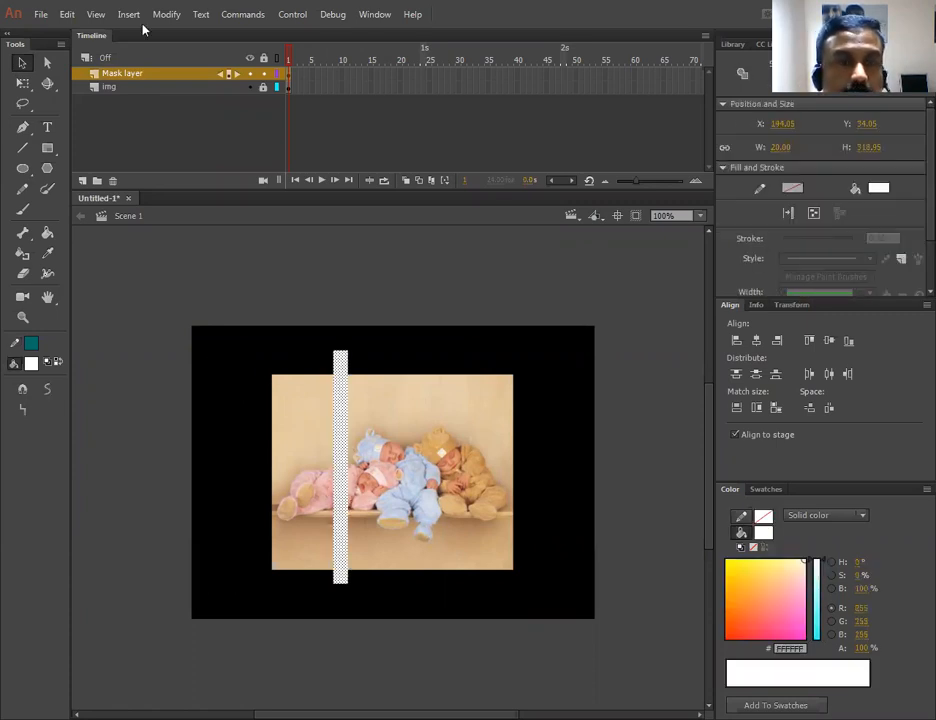
- Turn the Mask layer into a mask, then undo it
right_click(113, 73)
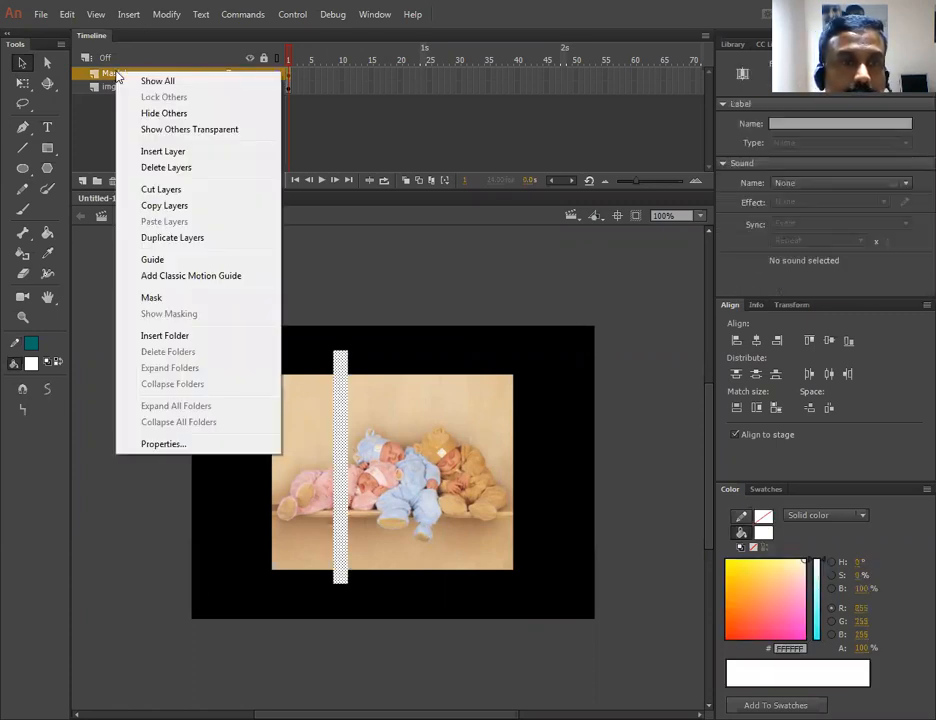
click(150, 298)
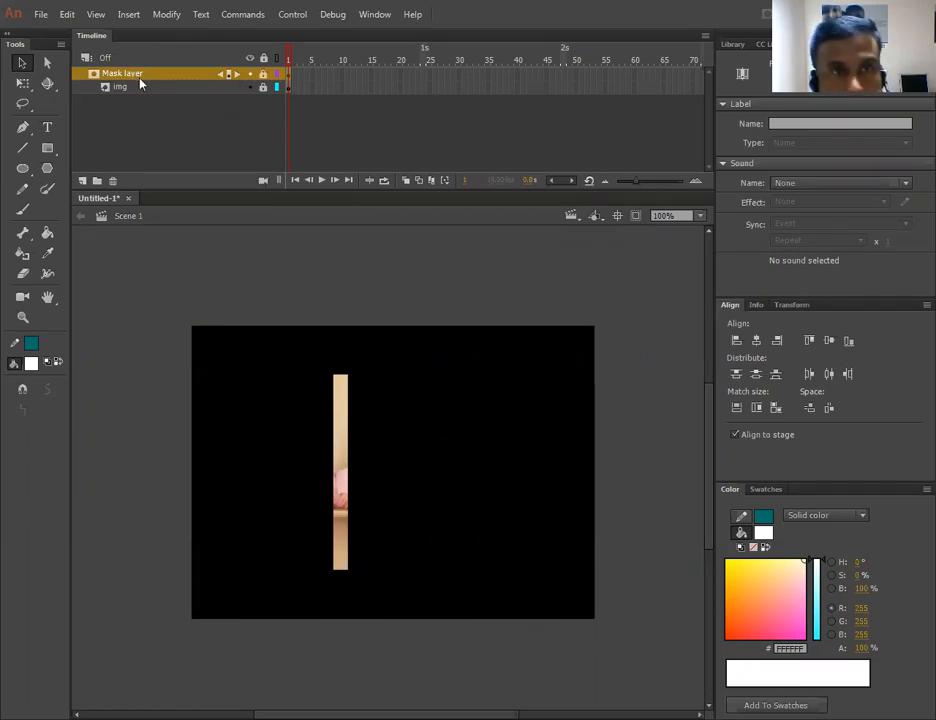
key(ctrl+z)
- Move the rectangle to just left of the image, at about x 54
click(393, 446)
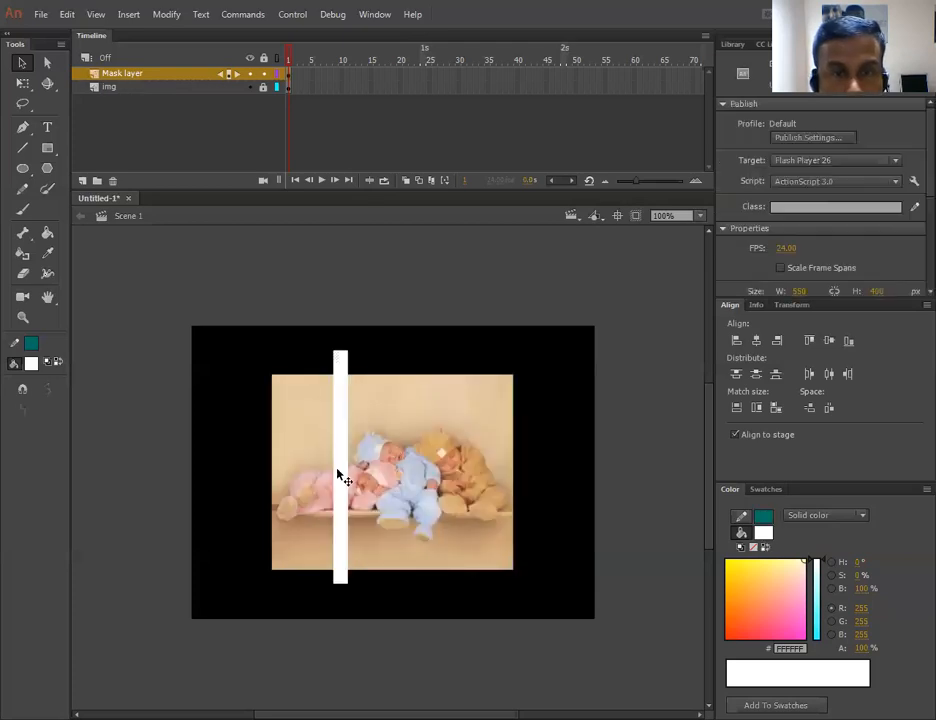
click(340, 478)
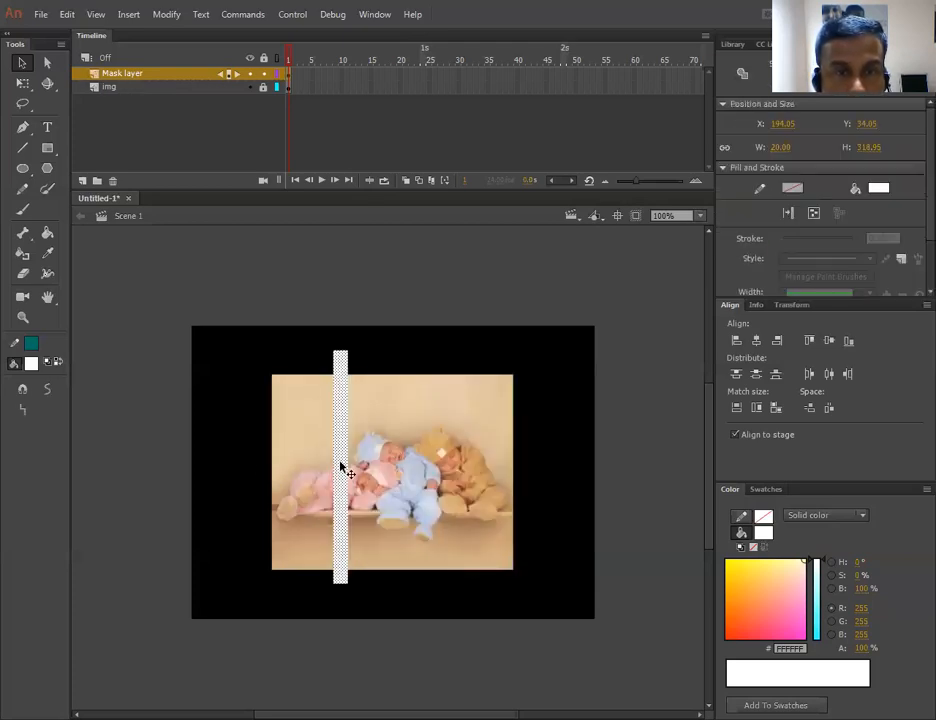
drag(240, 463, 239, 470)
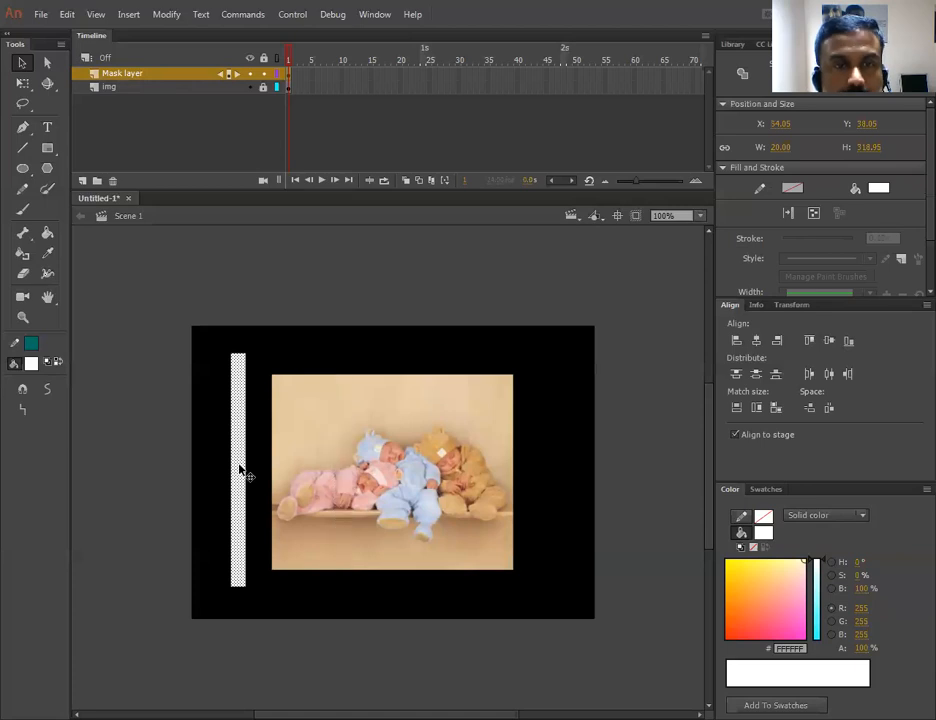
- Extend both layers with frames up to frame 48
click(563, 76)
shift+click(562, 88)
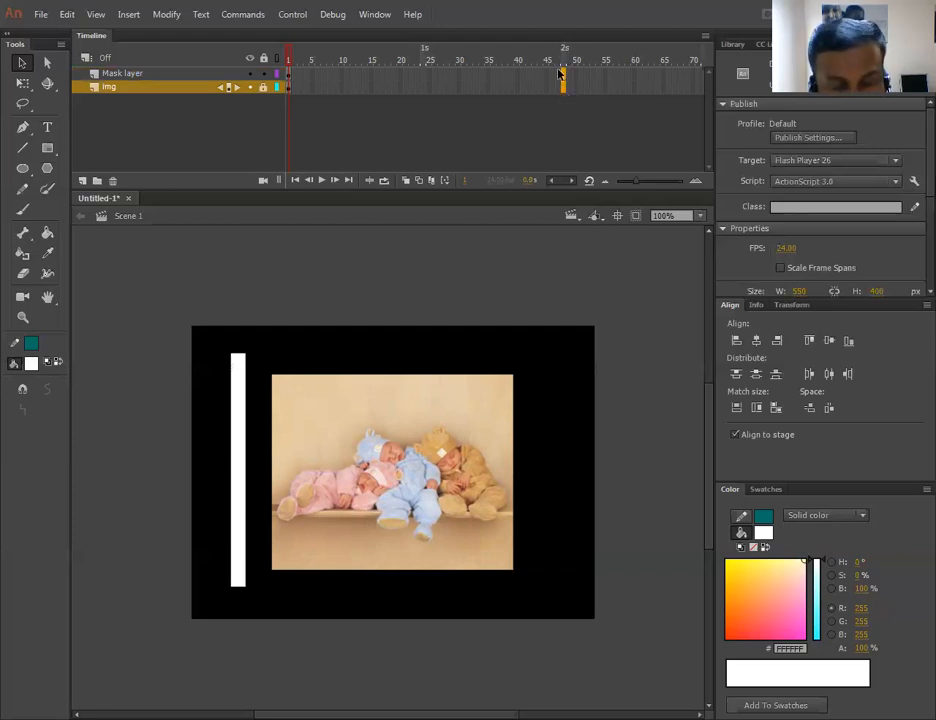
key(F5)
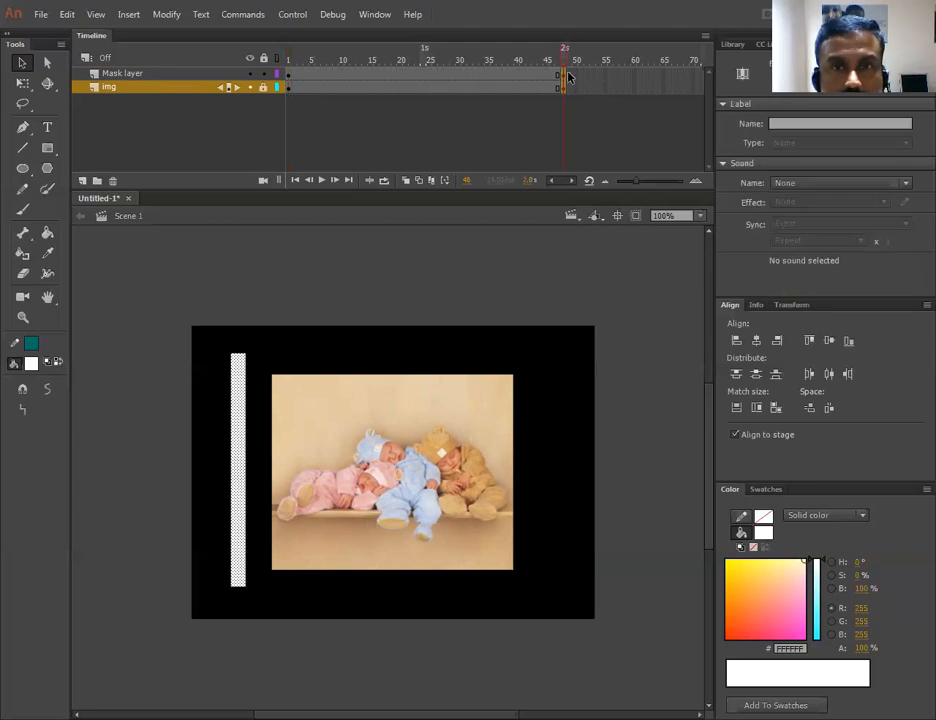
- At frame 48, widen the rectangle with Free Transform to about 424 px so it covers the image
click(217, 74)
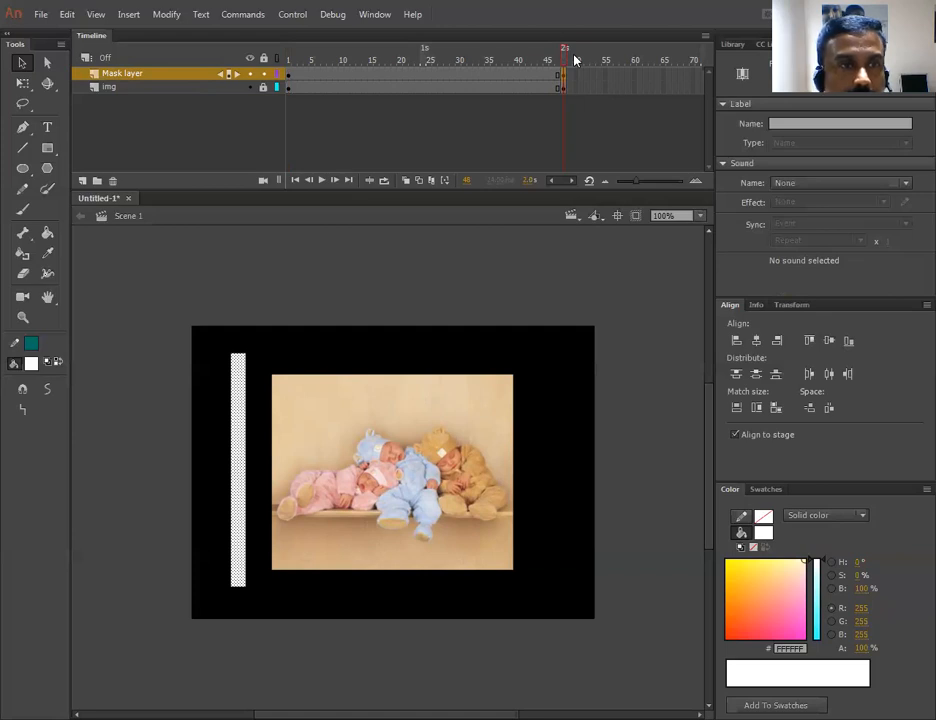
key(q)
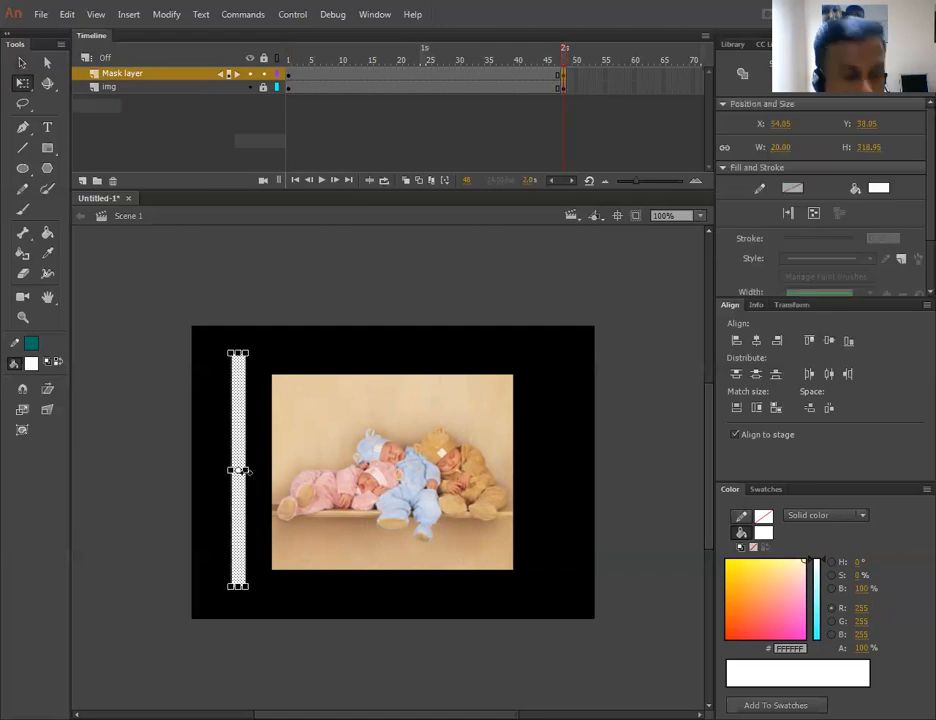
drag(247, 471, 540, 469)
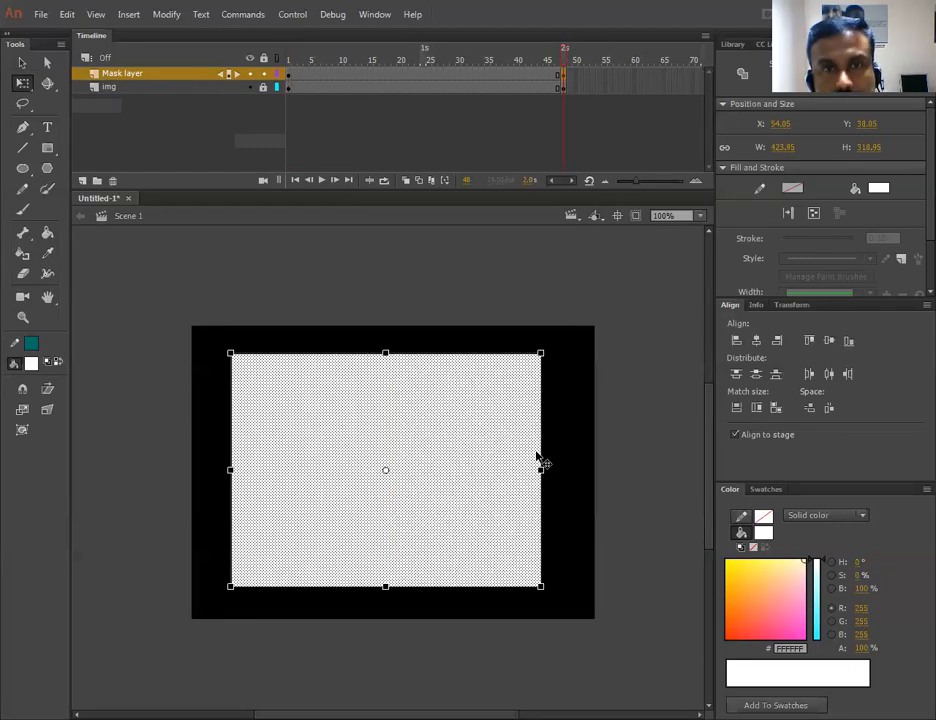
- Create a classic tween across the Mask layer's frames
right_click(370, 79)
click(378, 96)
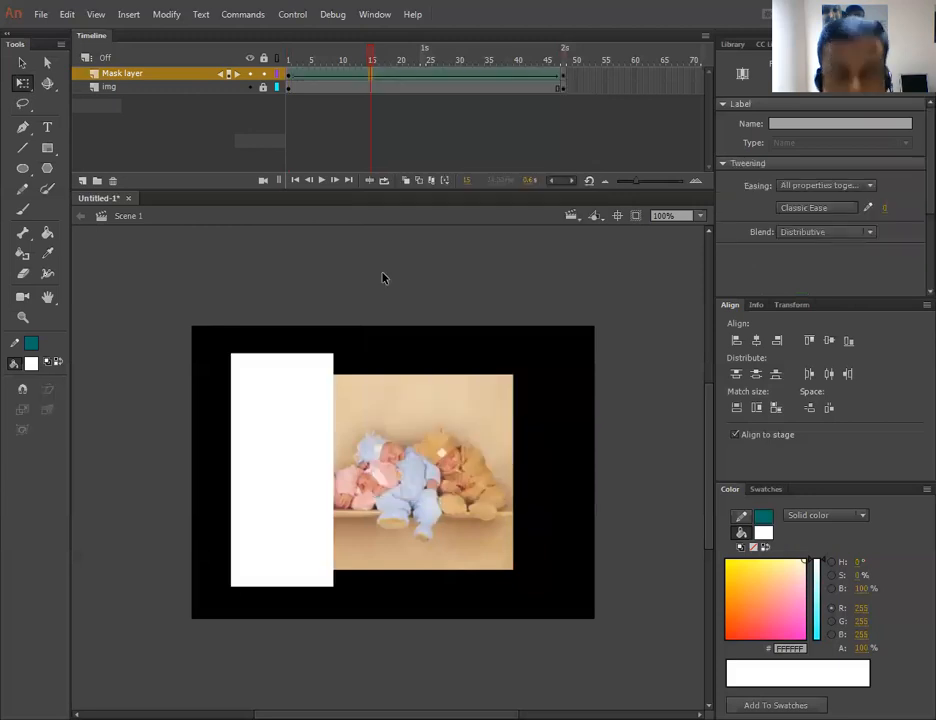
click(379, 270)
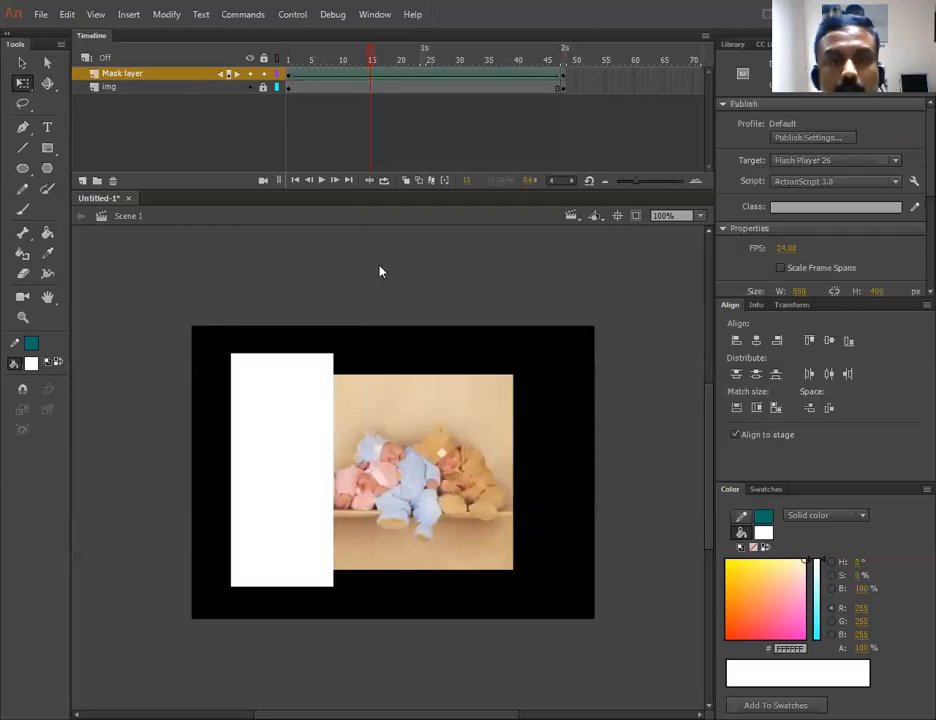
- Test the movie in the preview window and close it
key(ctrl+Return)
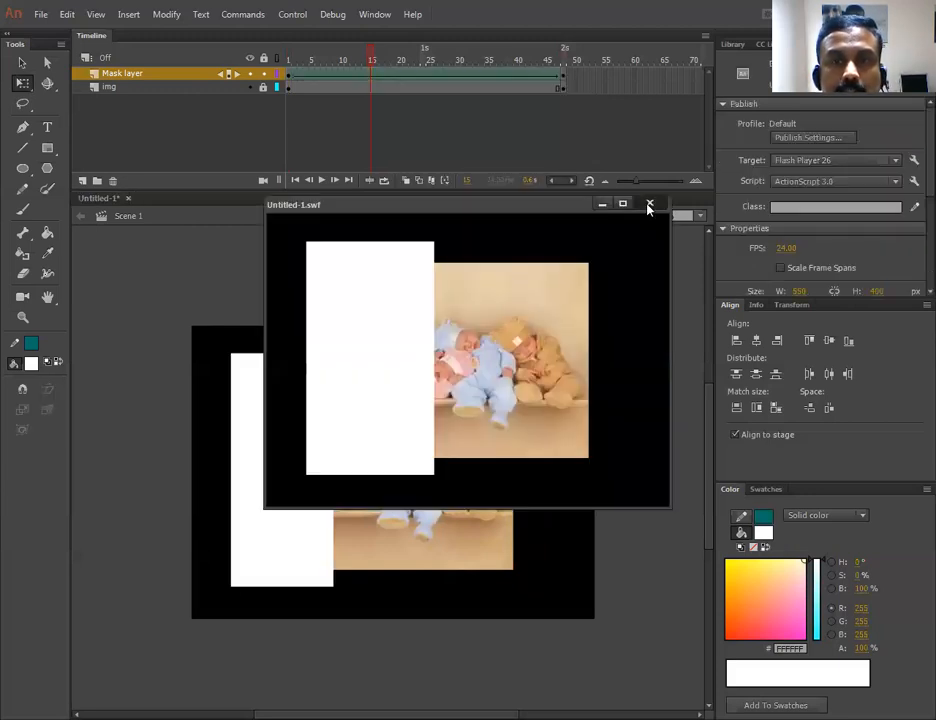
key(ctrl+w)
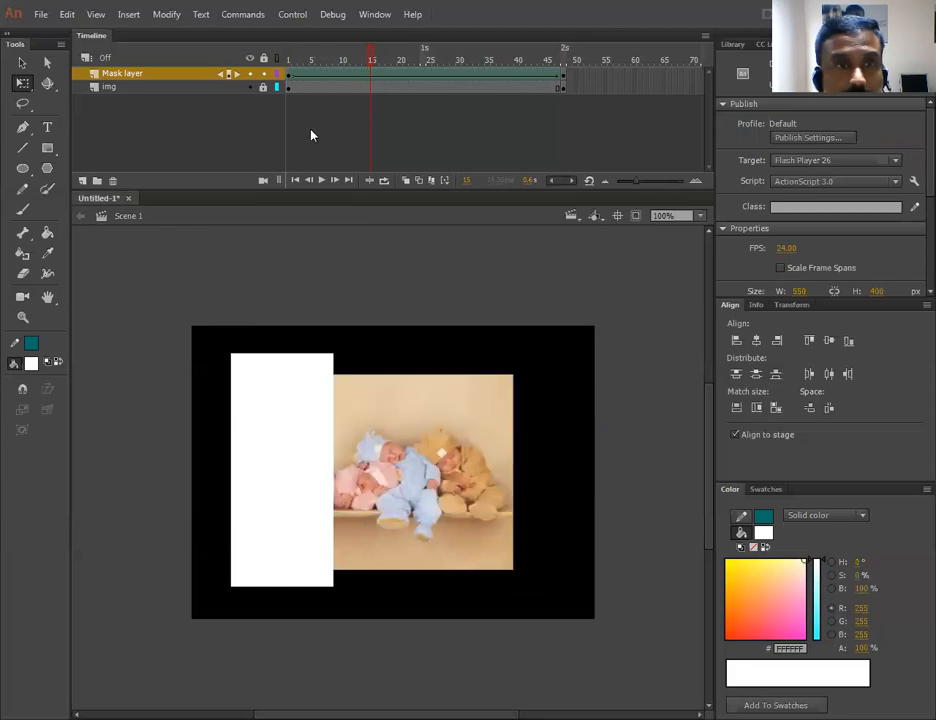
- Convert the Mask layer into a mask over the img layer and test the movie in the preview window
right_click(120, 77)
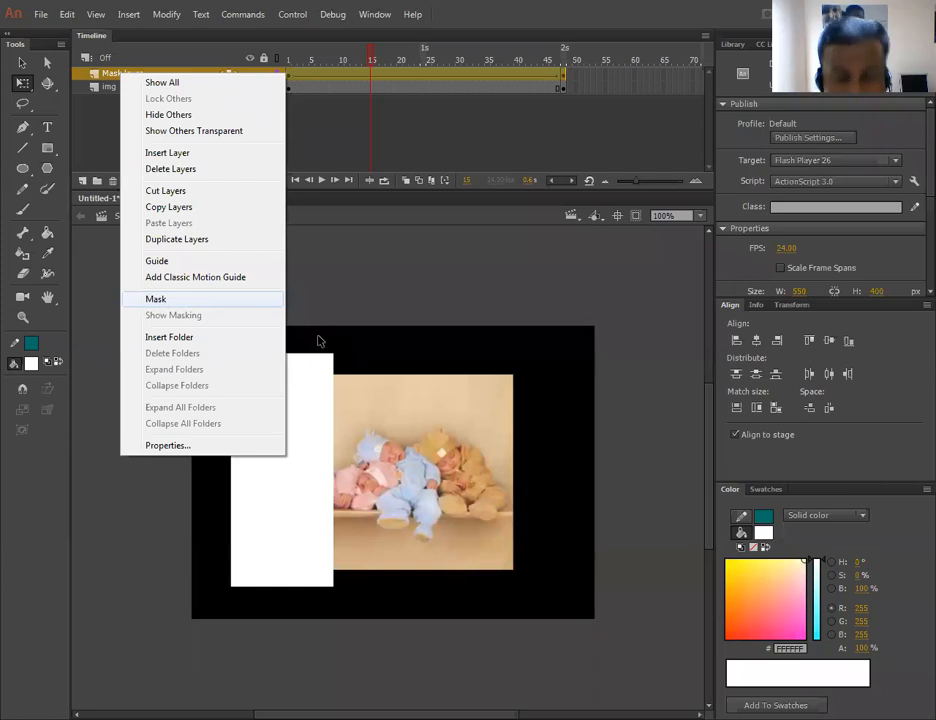
click(157, 299)
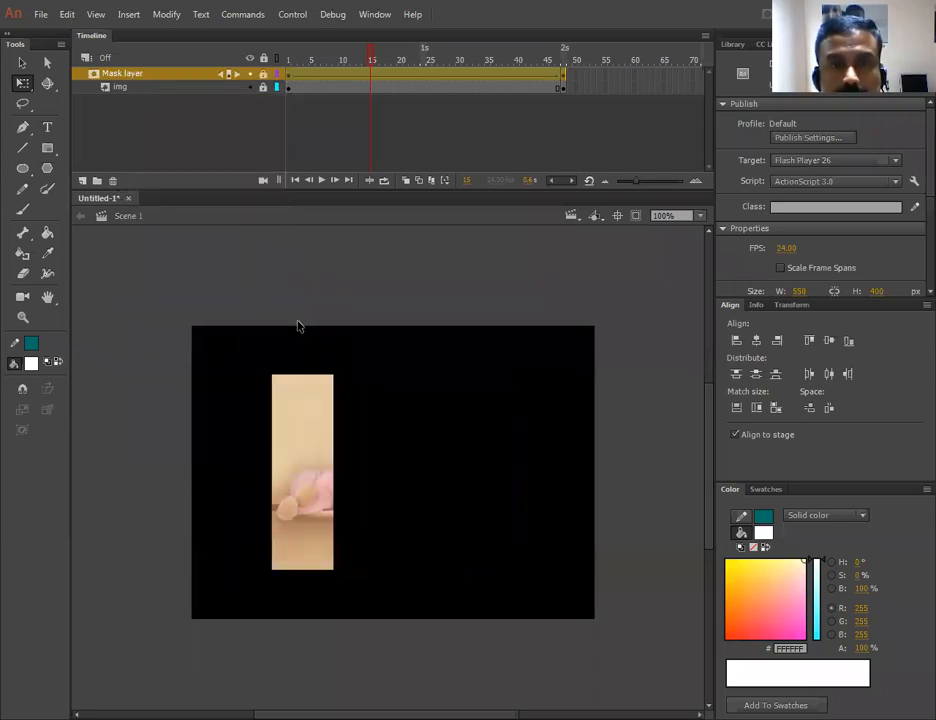
key(ctrl+Return)
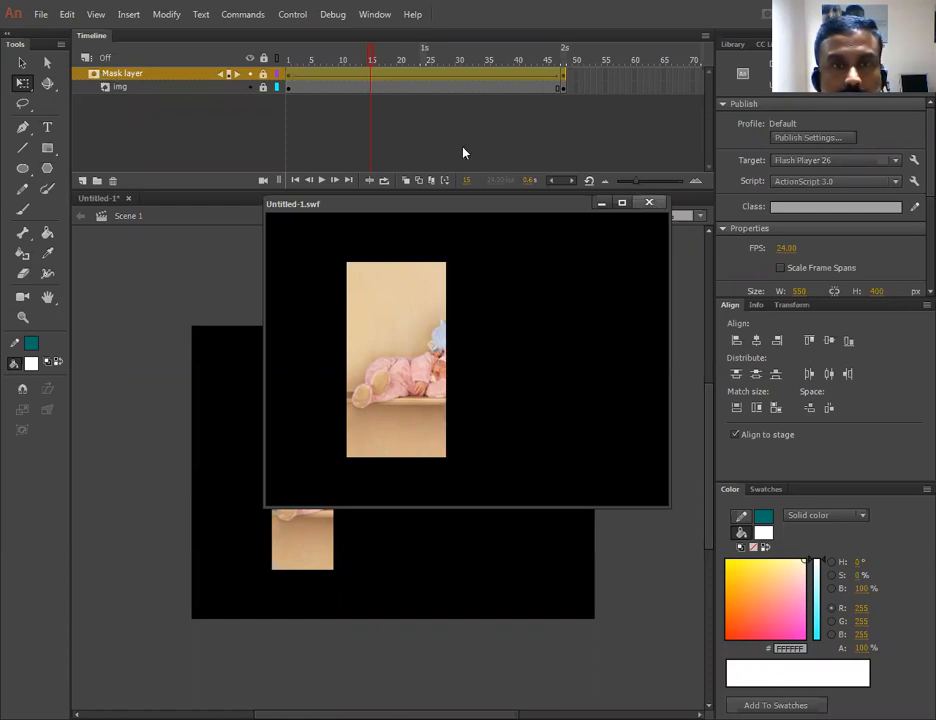
key(ctrl+w)
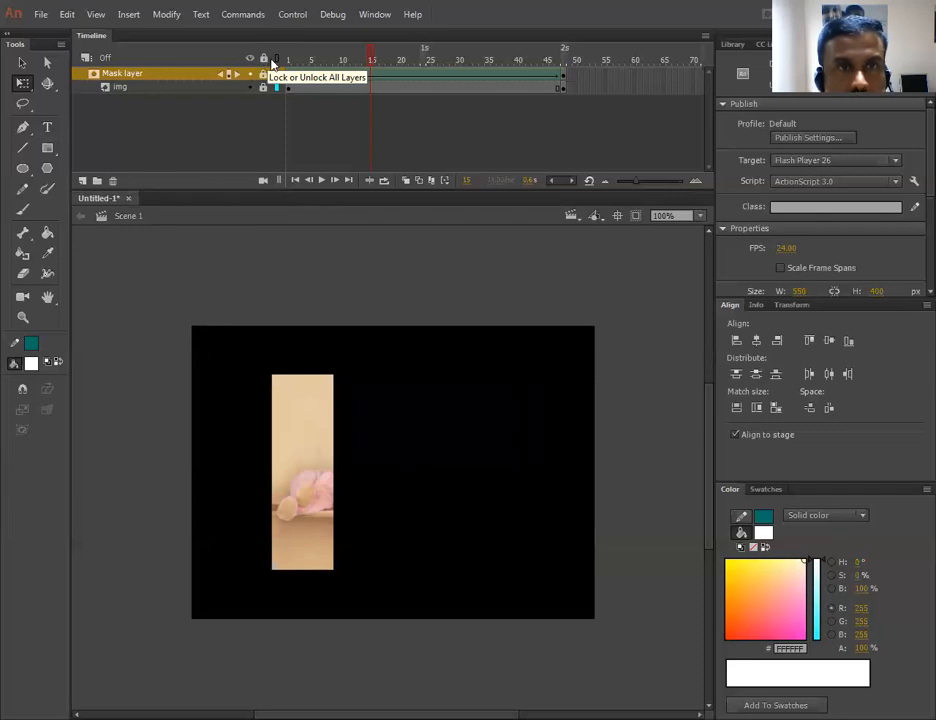
- Unlock all layers and scrub the playhead across the timeline to check the reveal animation
click(265, 60)
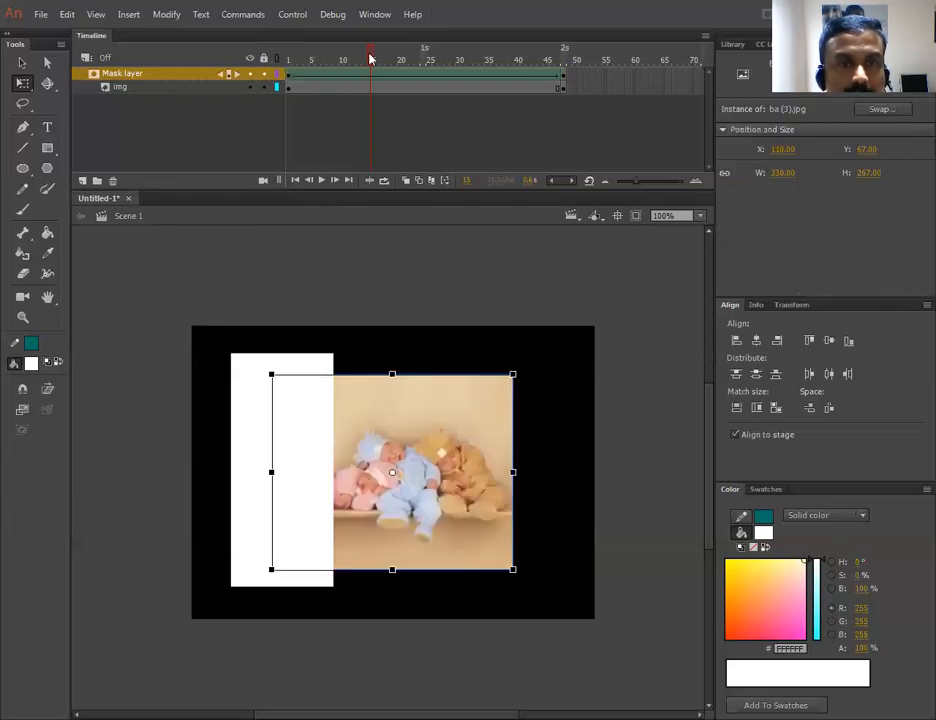
click(310, 60)
click(425, 60)
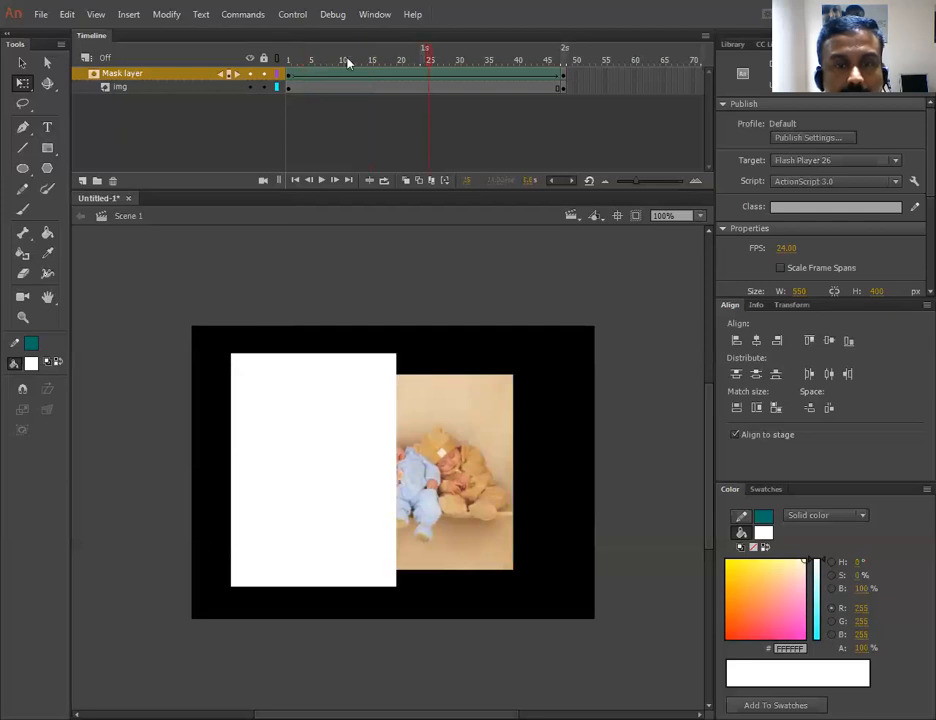
click(585, 61)
click(574, 93)
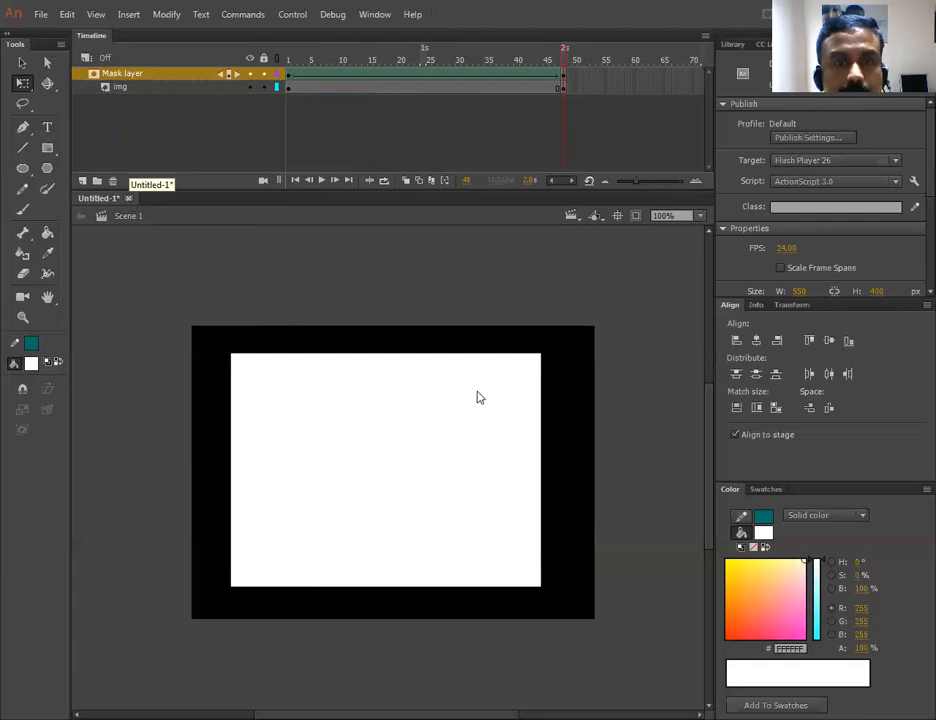
- Create a new document and import soft_drink.psd from the Desktop to the stage
click(438, 491)
click(375, 432)
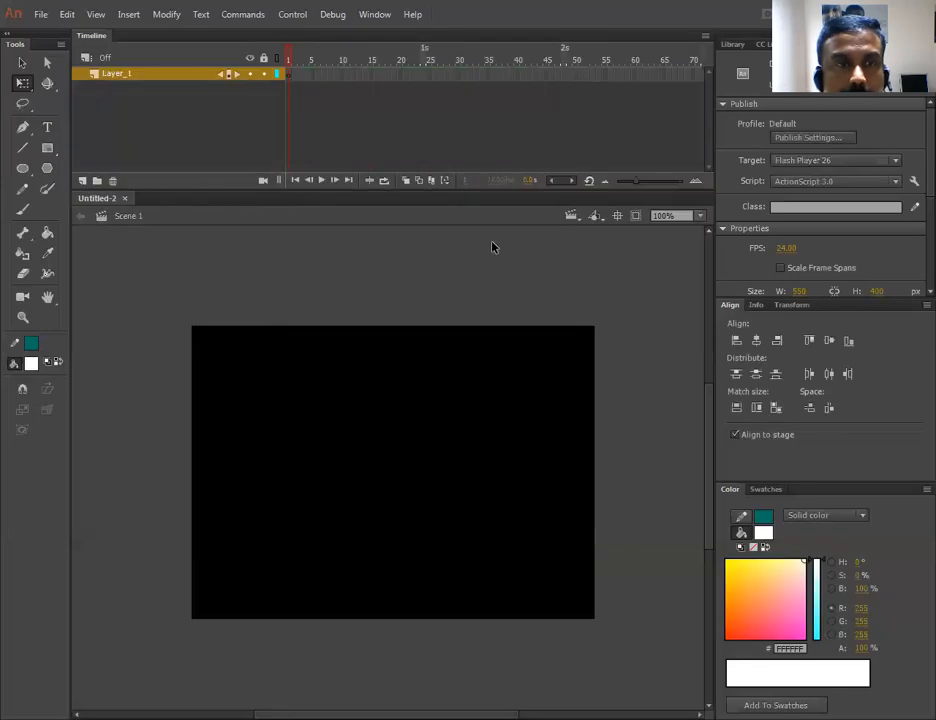
click(41, 15)
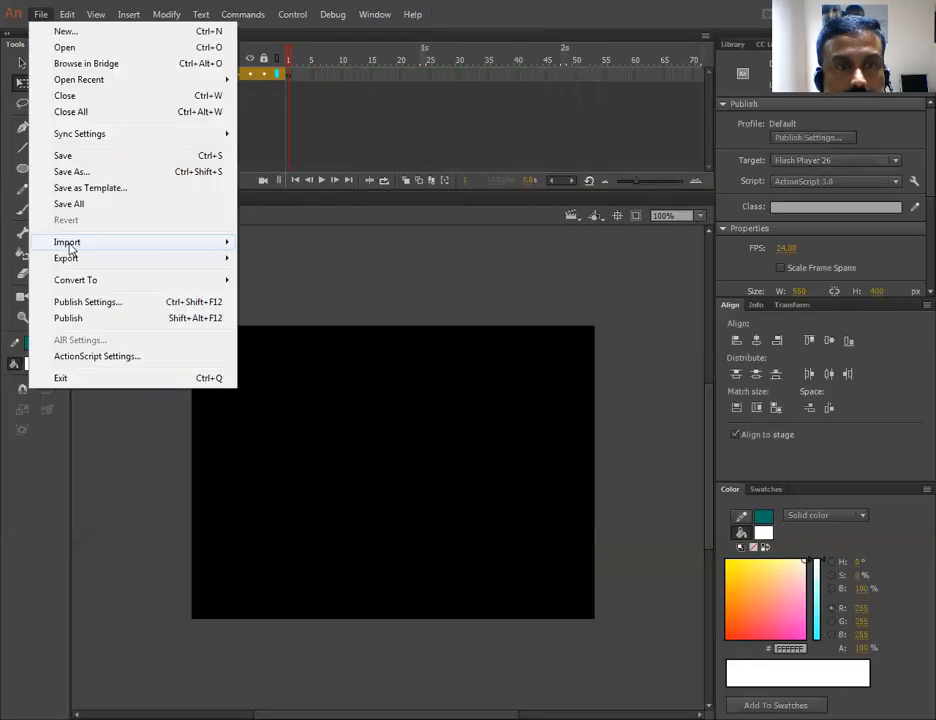
mouse_move(69, 246)
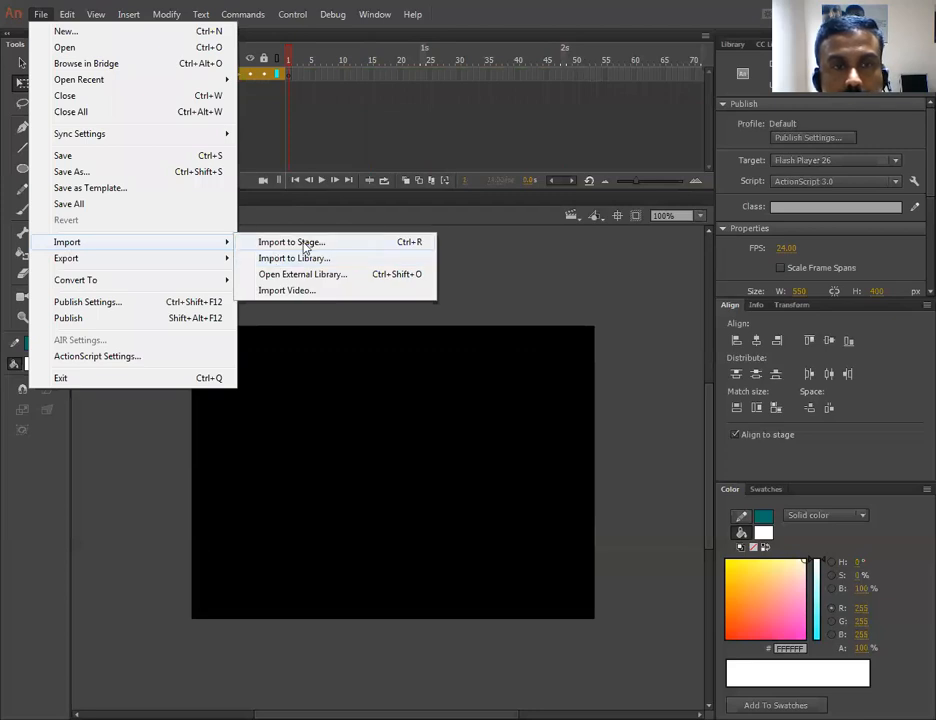
click(305, 245)
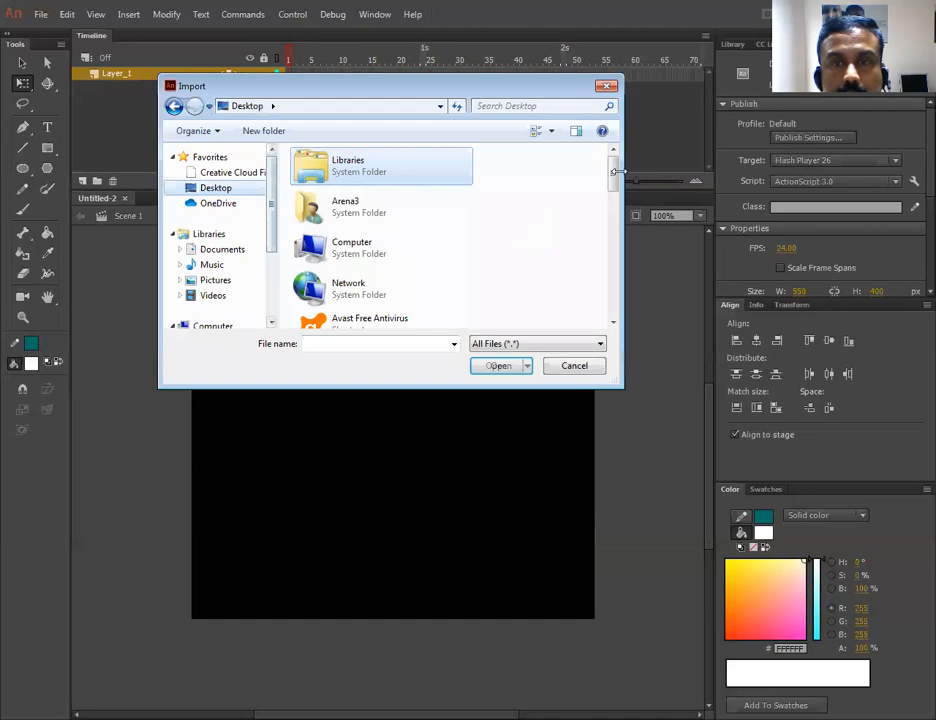
scroll(513, 246, down, 10)
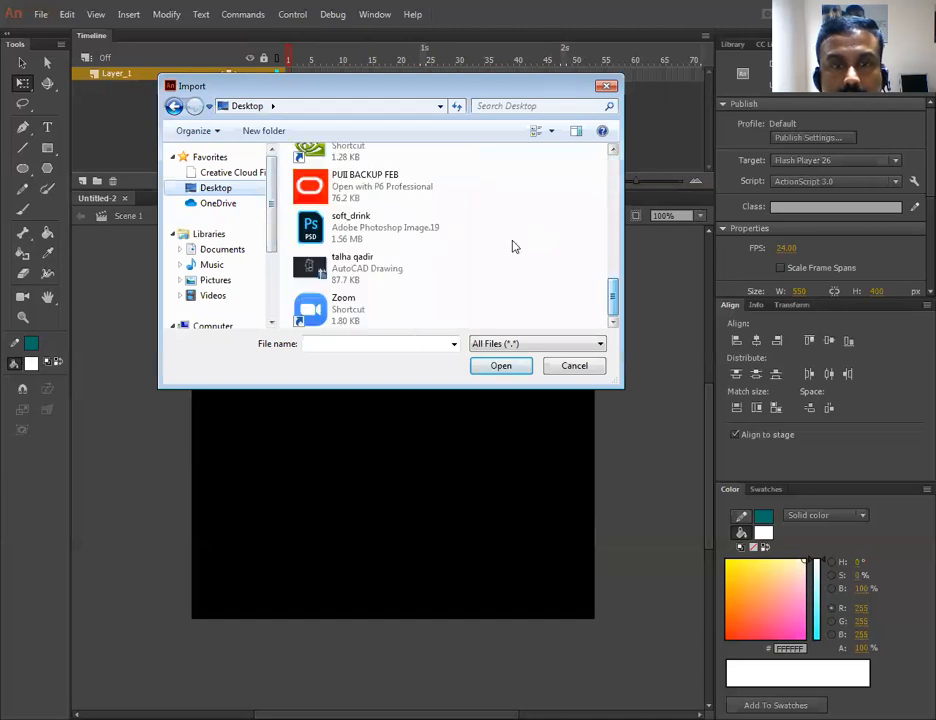
click(358, 228)
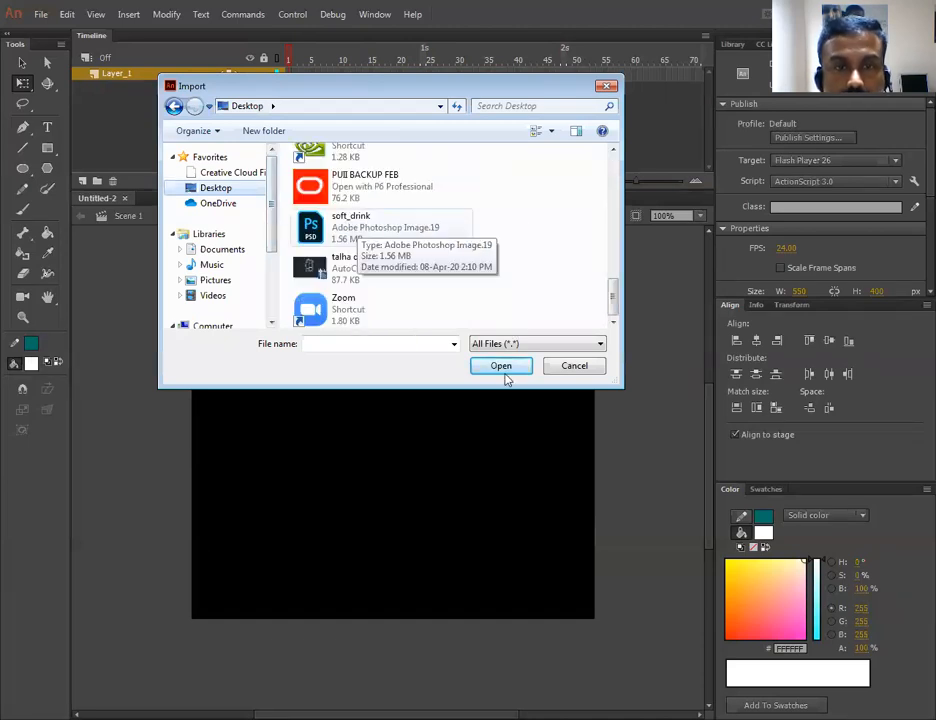
click(494, 366)
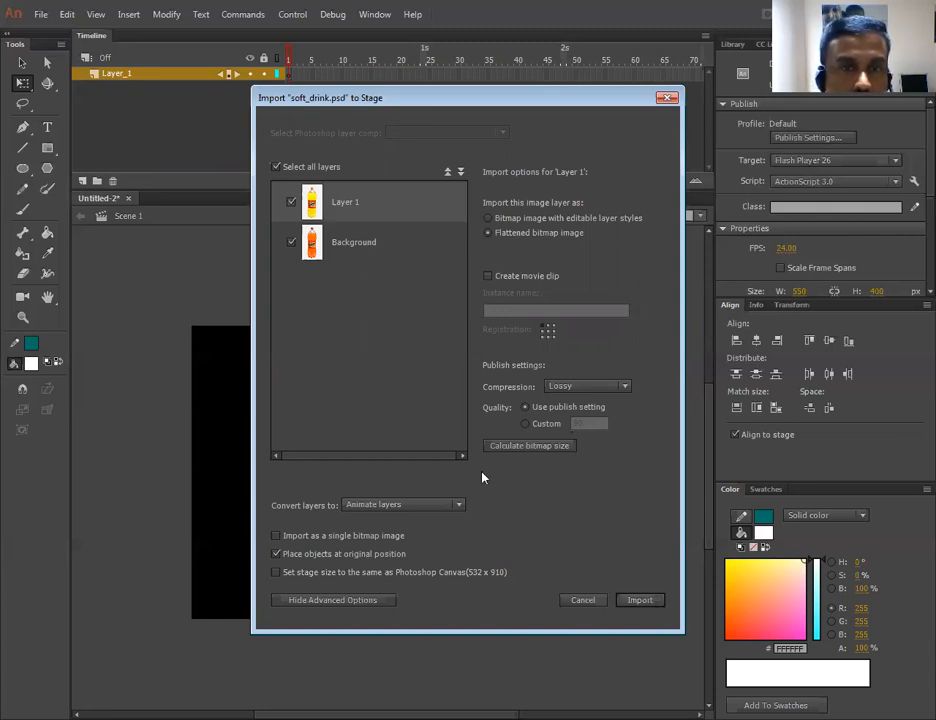
- Import both PSD layers, Layer 1 and Background, as flattened bitmaps into Animate layers
shift+click(371, 244)
click(378, 209)
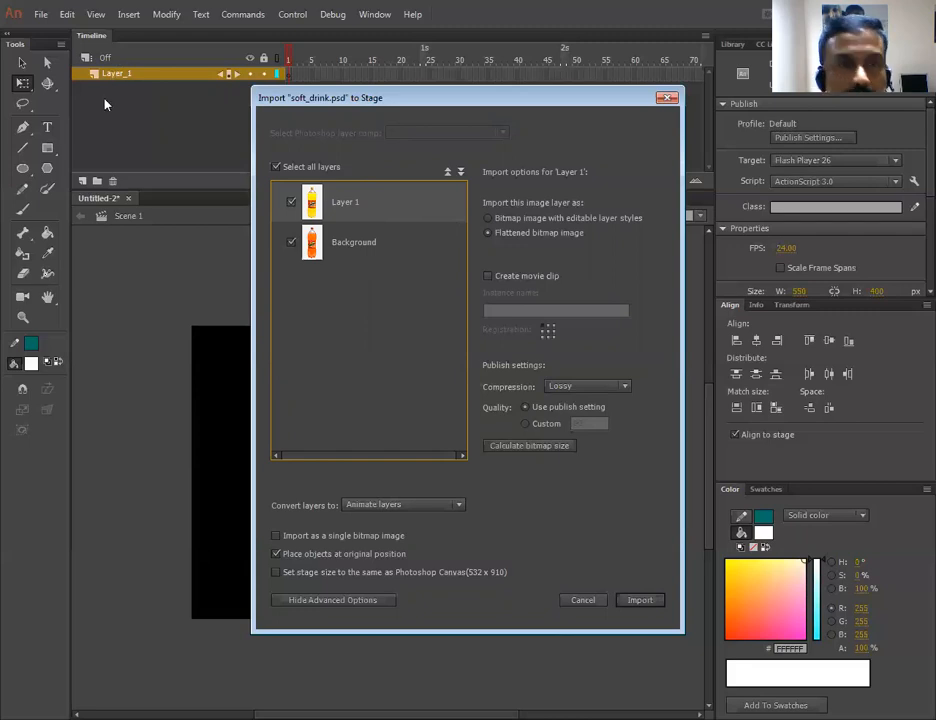
click(640, 600)
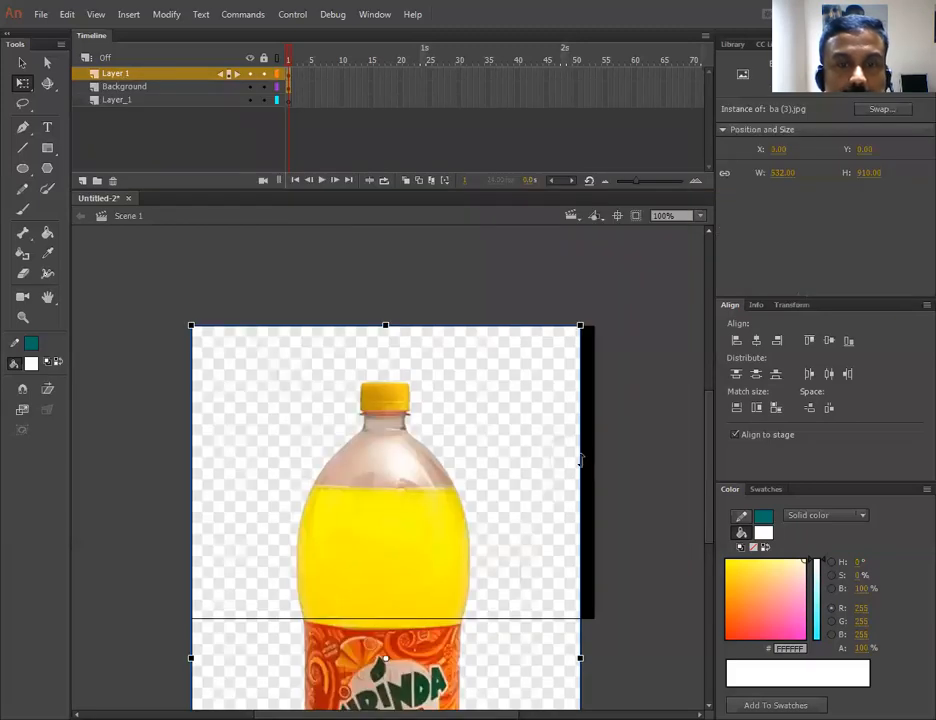
click(620, 460)
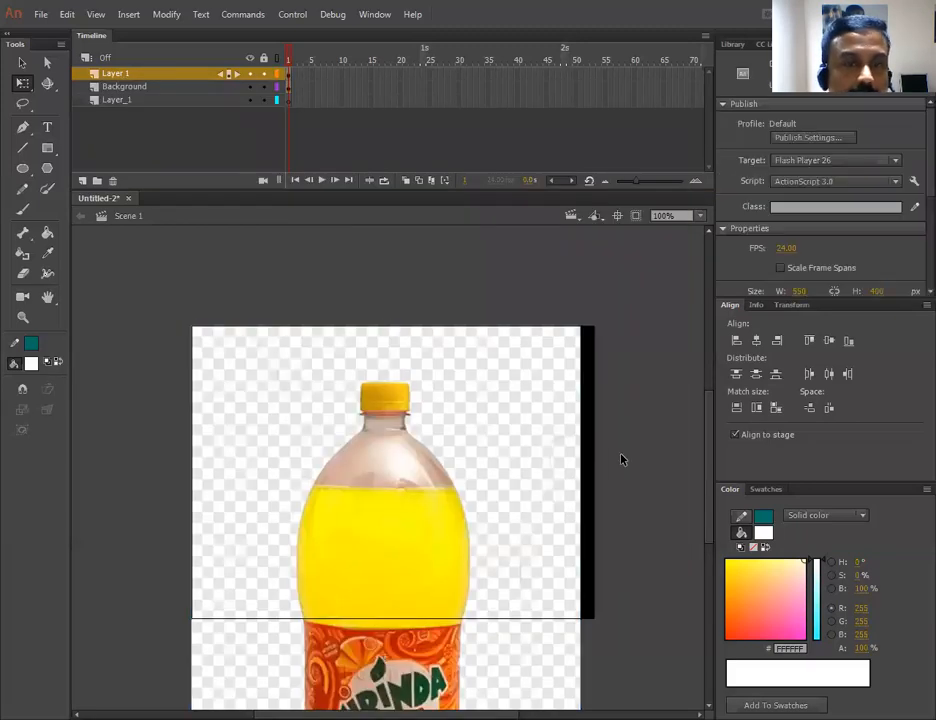
- Delete the empty Layer_1 layer, keeping Layer 1 and Background
scroll(637, 500, down, 5)
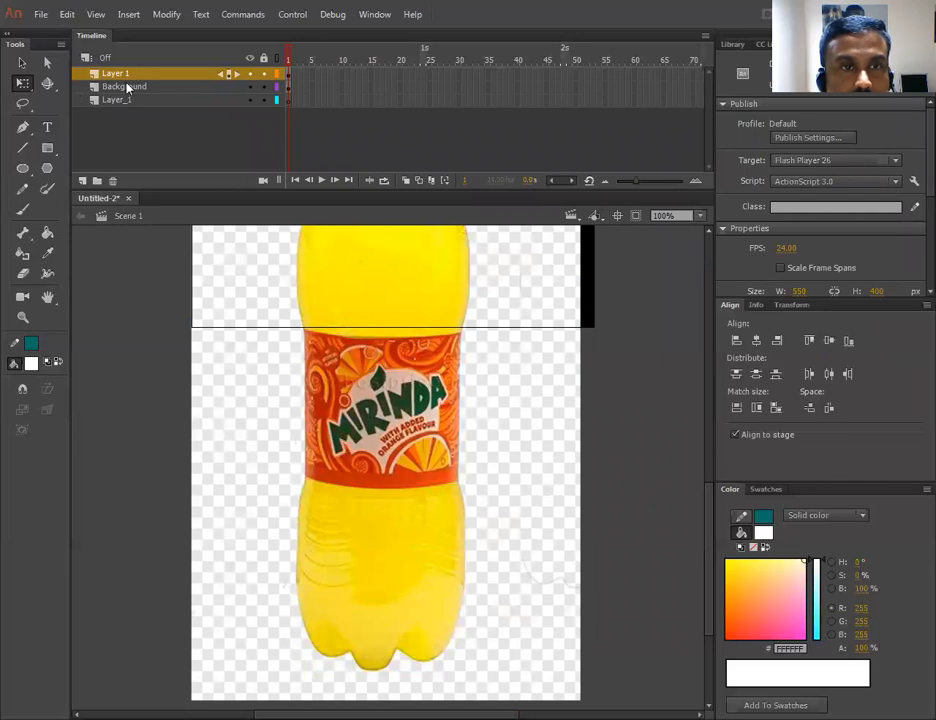
click(132, 77)
click(316, 109)
click(184, 100)
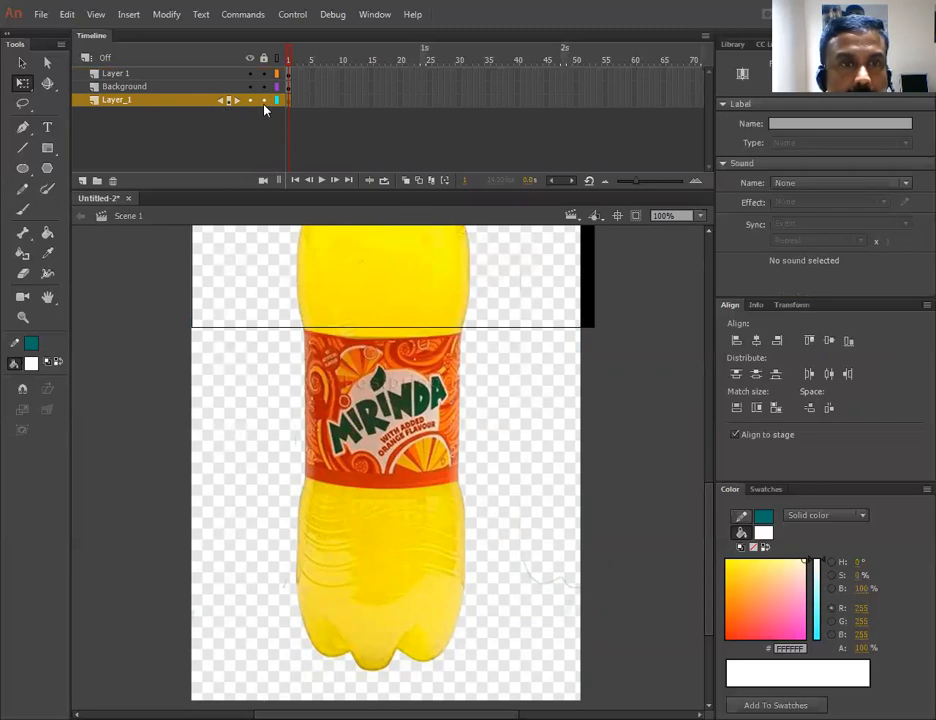
click(162, 126)
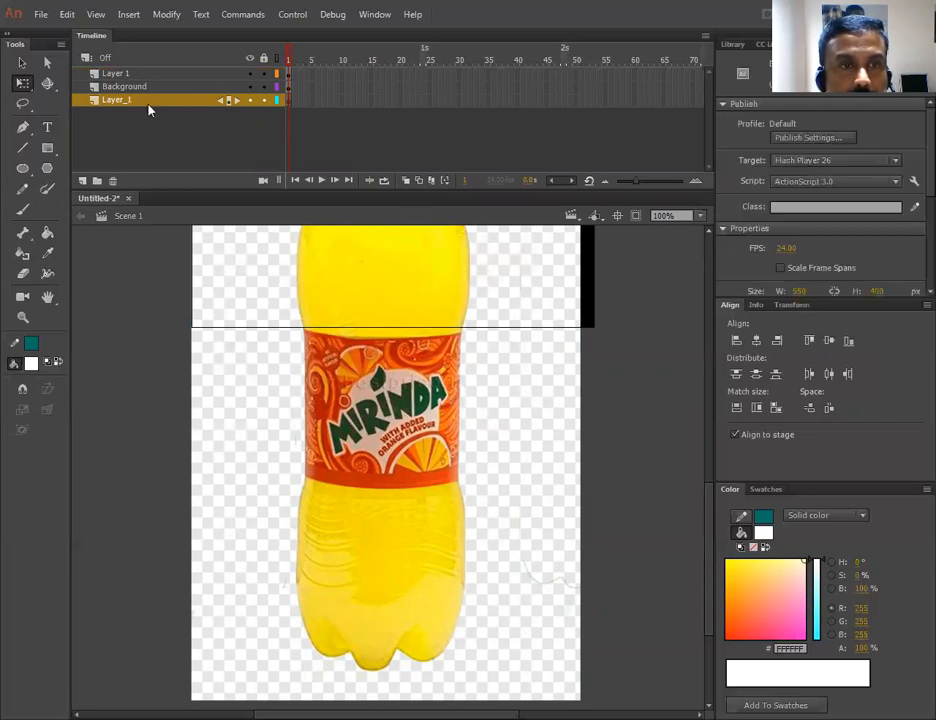
click(147, 104)
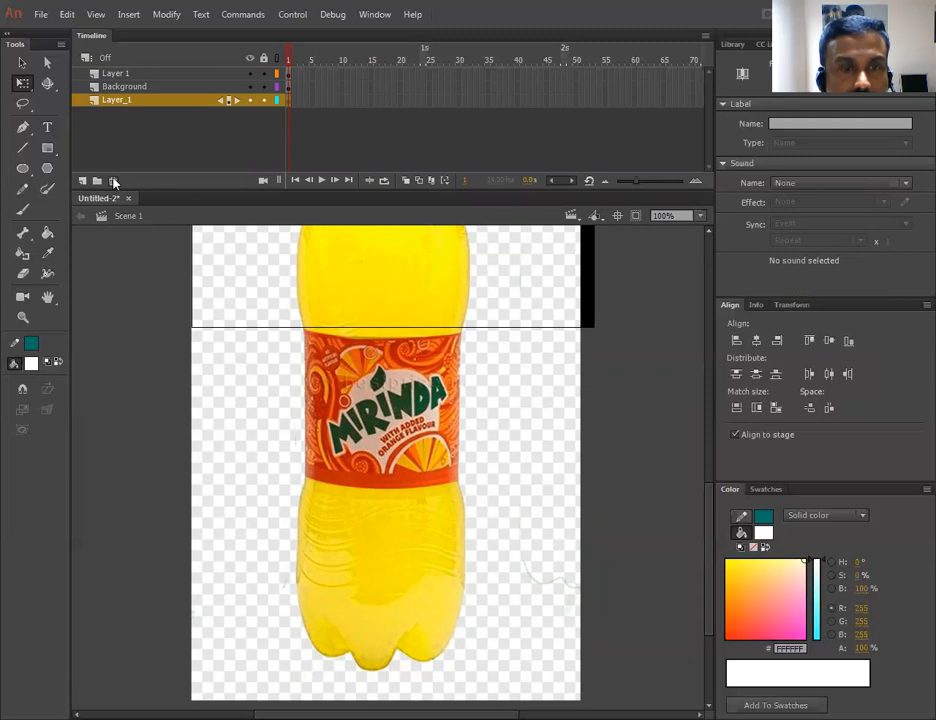
click(114, 181)
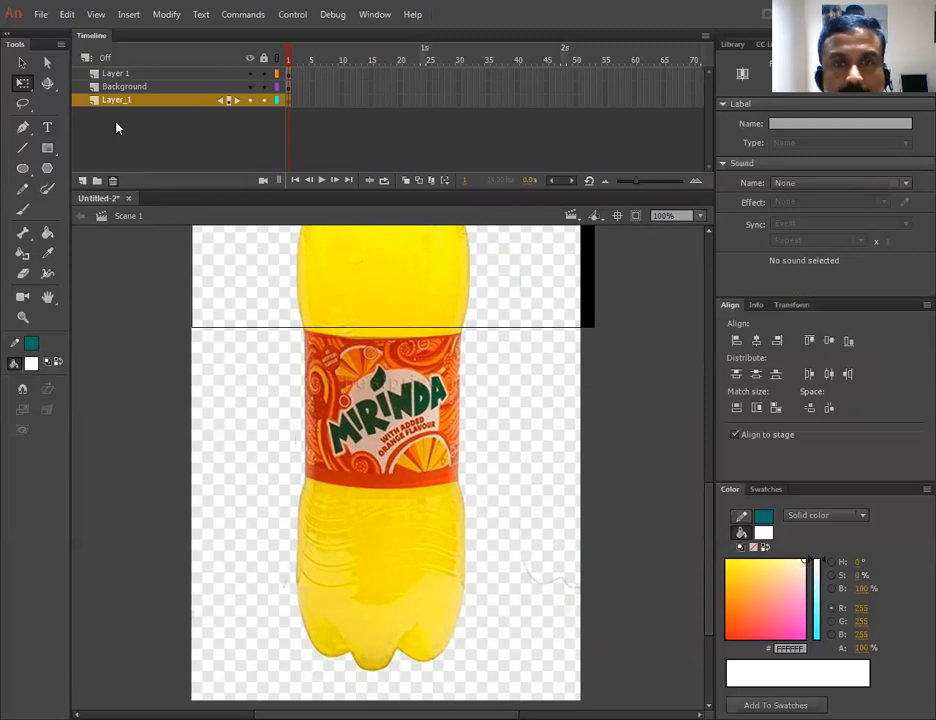
scroll(552, 470, up, 5)
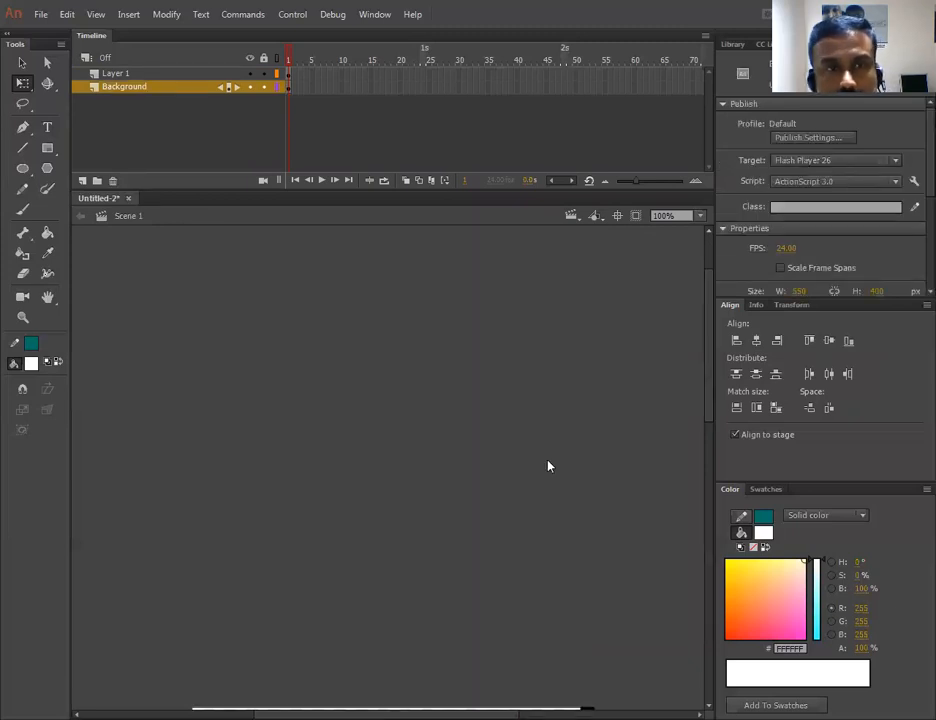
- Scale down and reposition both bottle images with Free Transform so they fit inside the stage
scroll(464, 447, down, 2)
scroll(505, 445, down, 3)
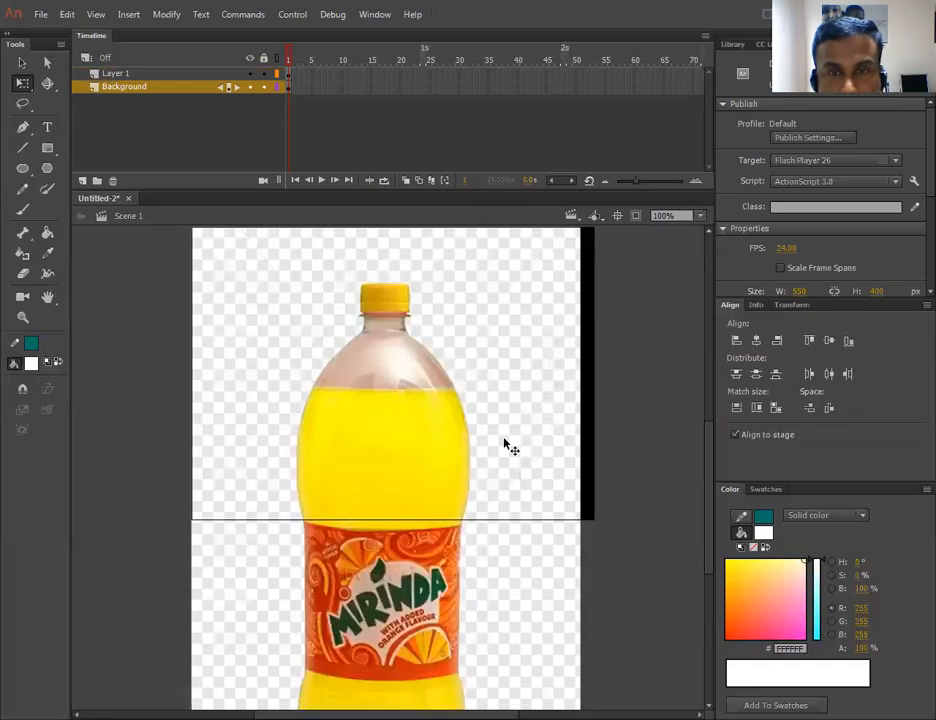
key(ctrl+z)
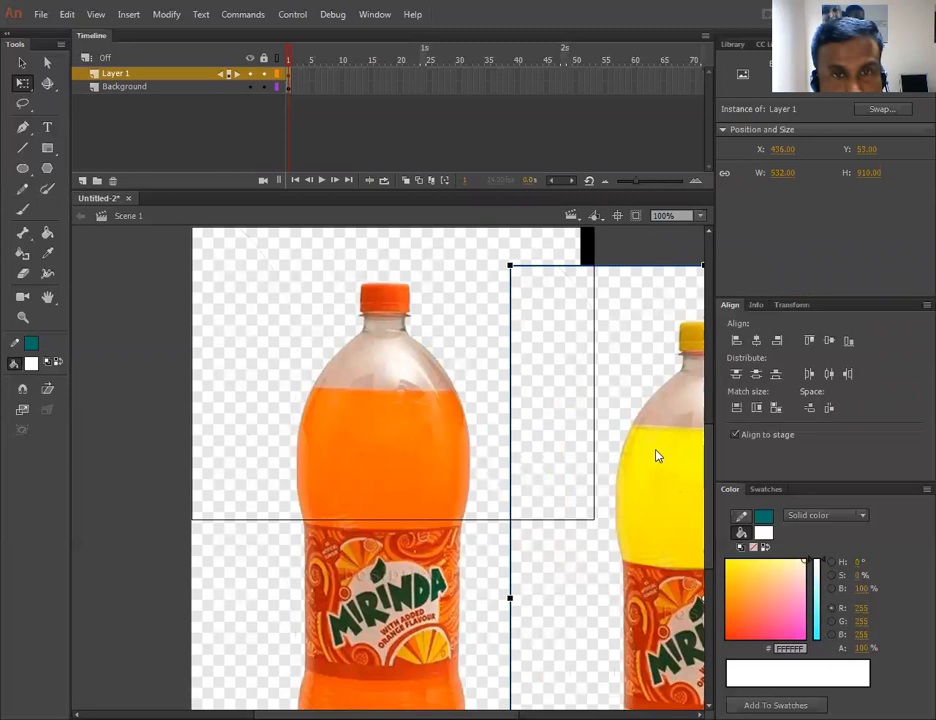
key(ctrl+z)
drag(646, 384, 507, 457)
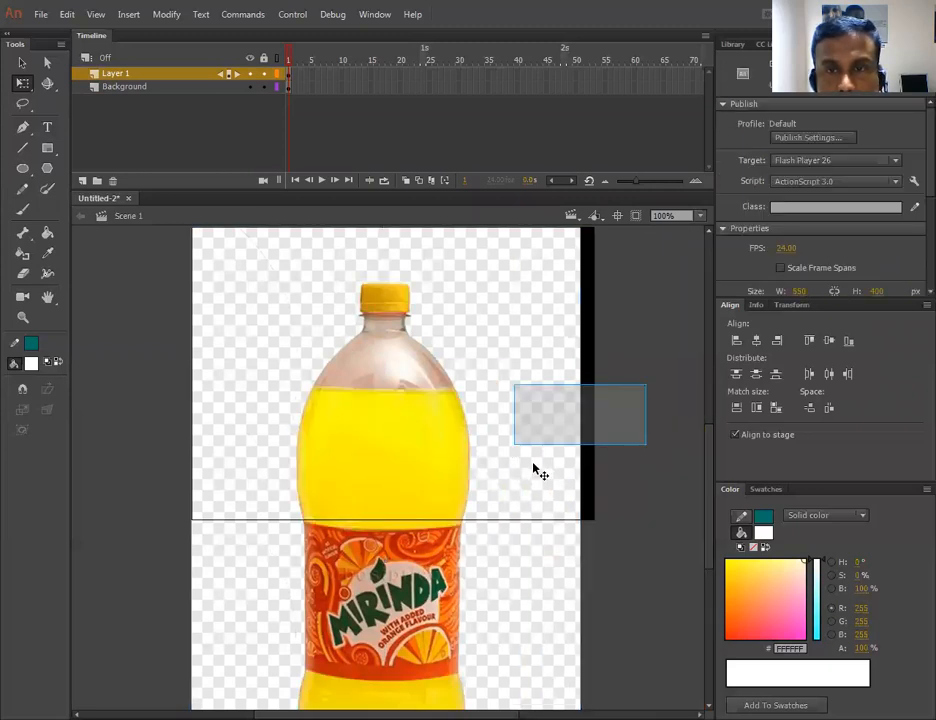
click(537, 470)
click(26, 103)
drag(580, 229, 484, 354)
drag(447, 400, 462, 255)
scroll(474, 460, up, 3)
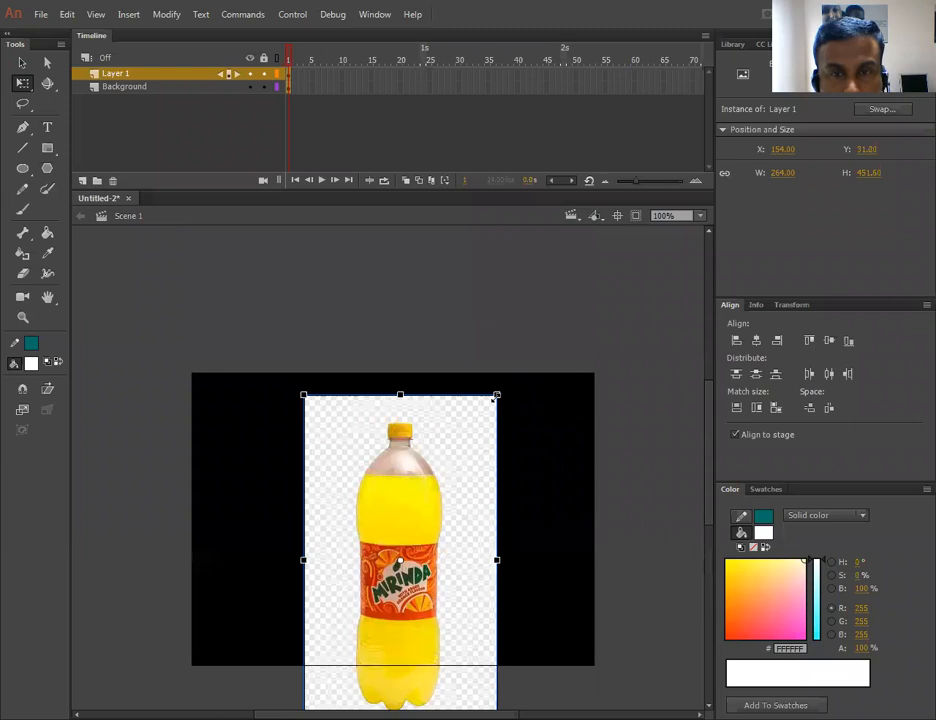
drag(495, 398, 455, 435)
click(653, 424)
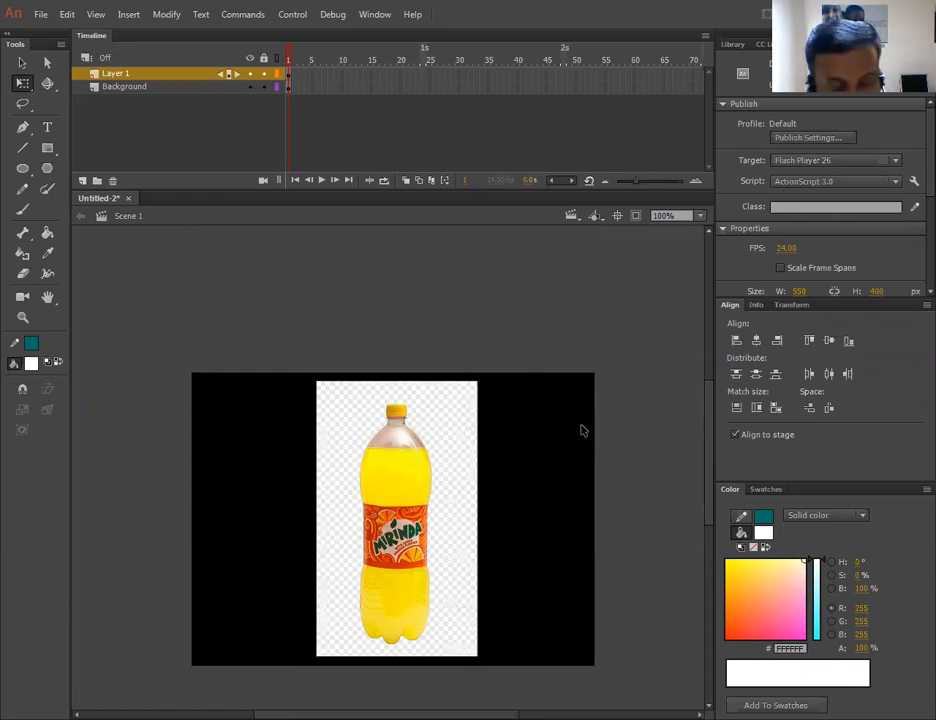
- Change the stage colour to light grey #CCCCCC in Document Settings
key(ctrl+j)
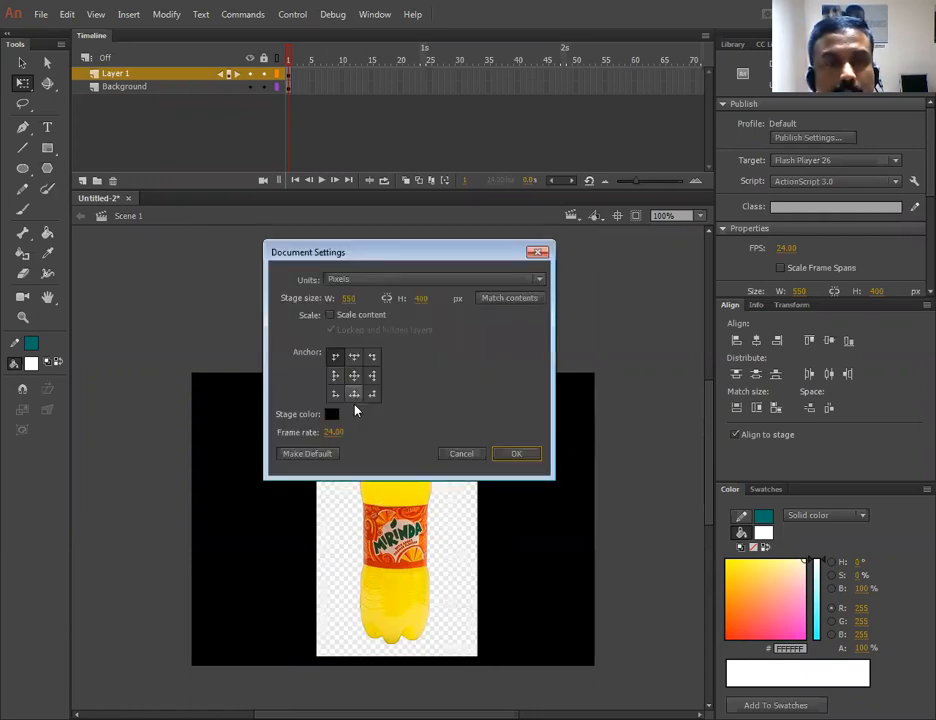
click(331, 414)
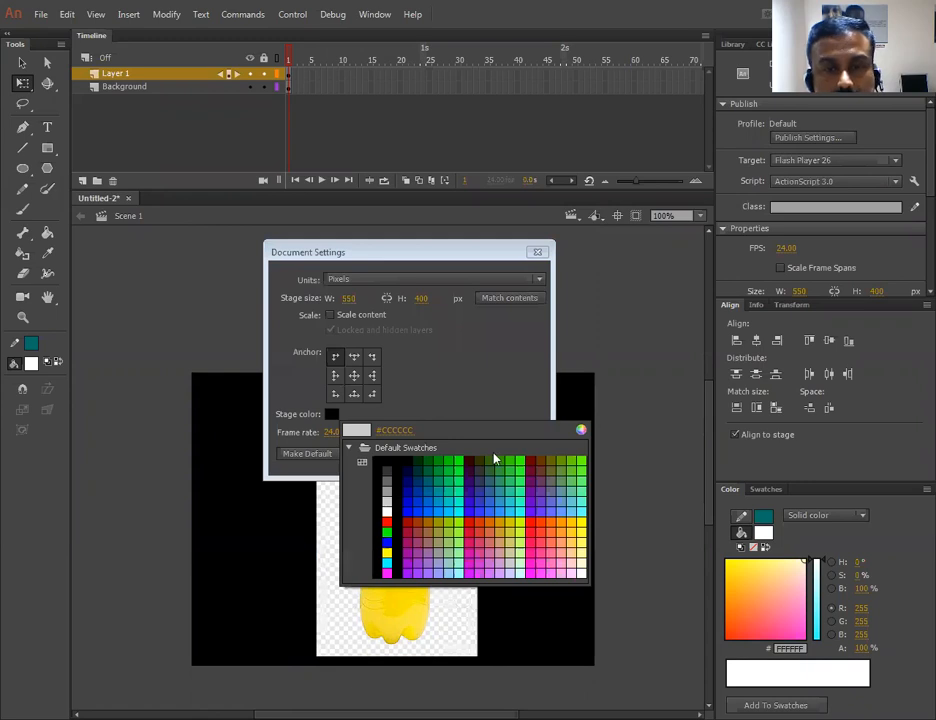
key(Return)
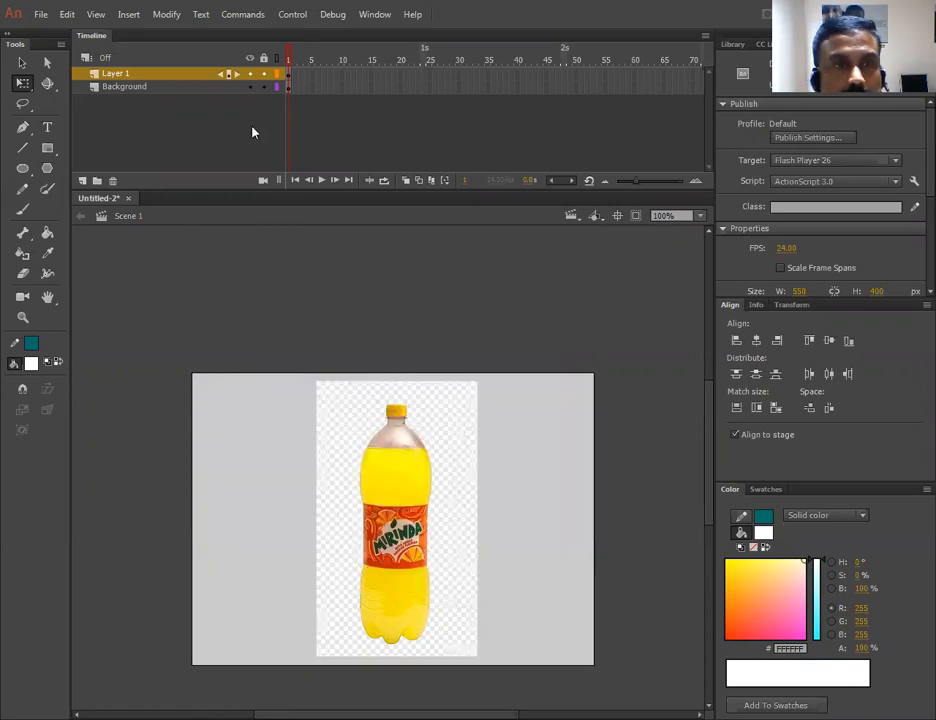
- Rename the Background layer to ORANGE
double_click(128, 87)
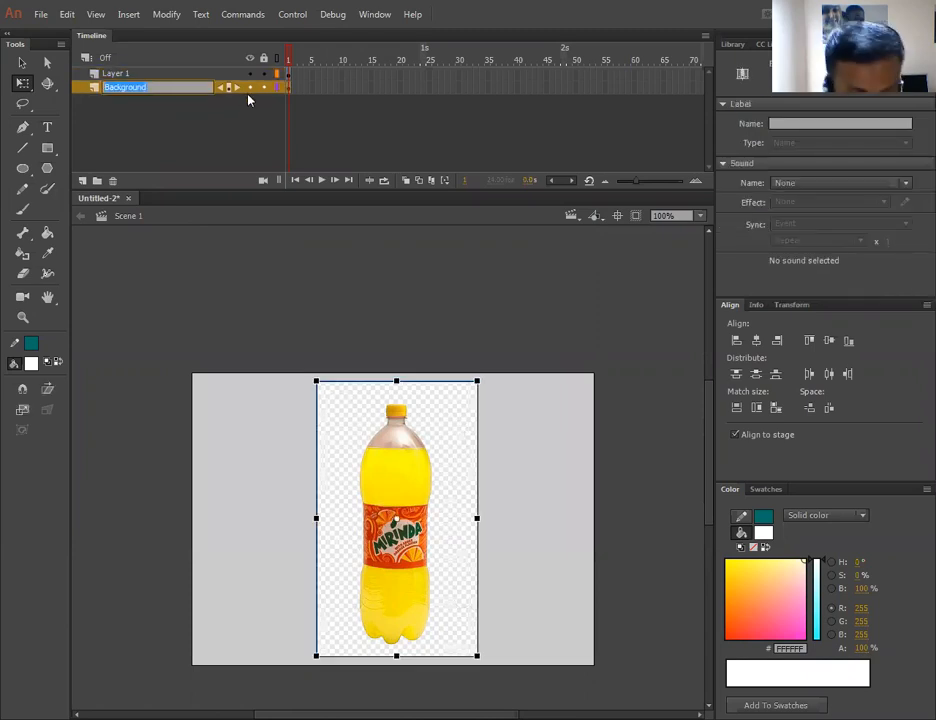
text(ORANGE)
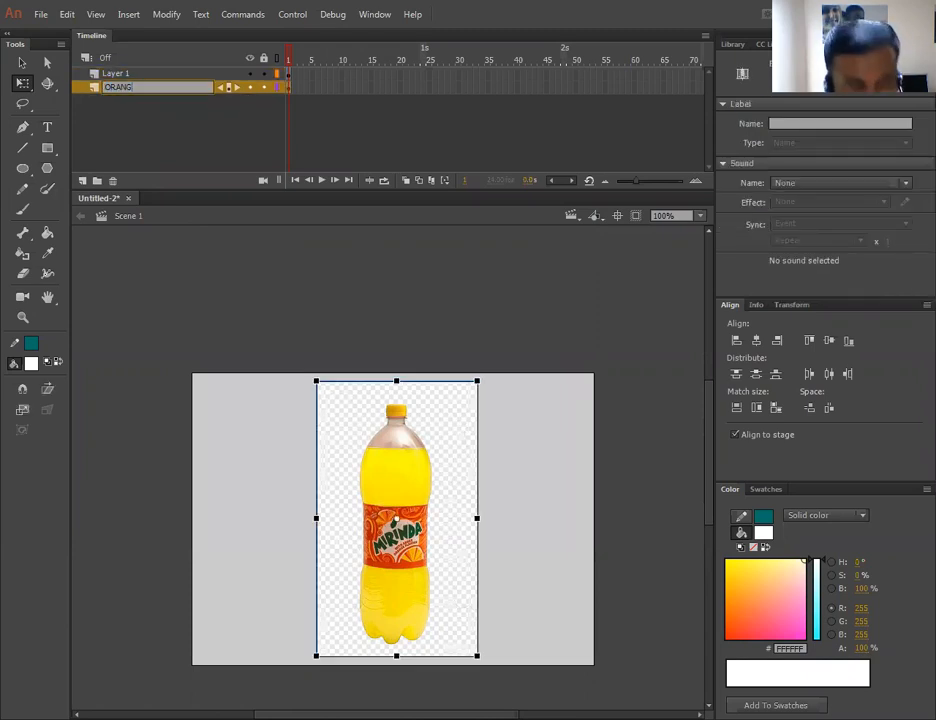
- Rename Layer 1 to YELLOW
double_click(118, 75)
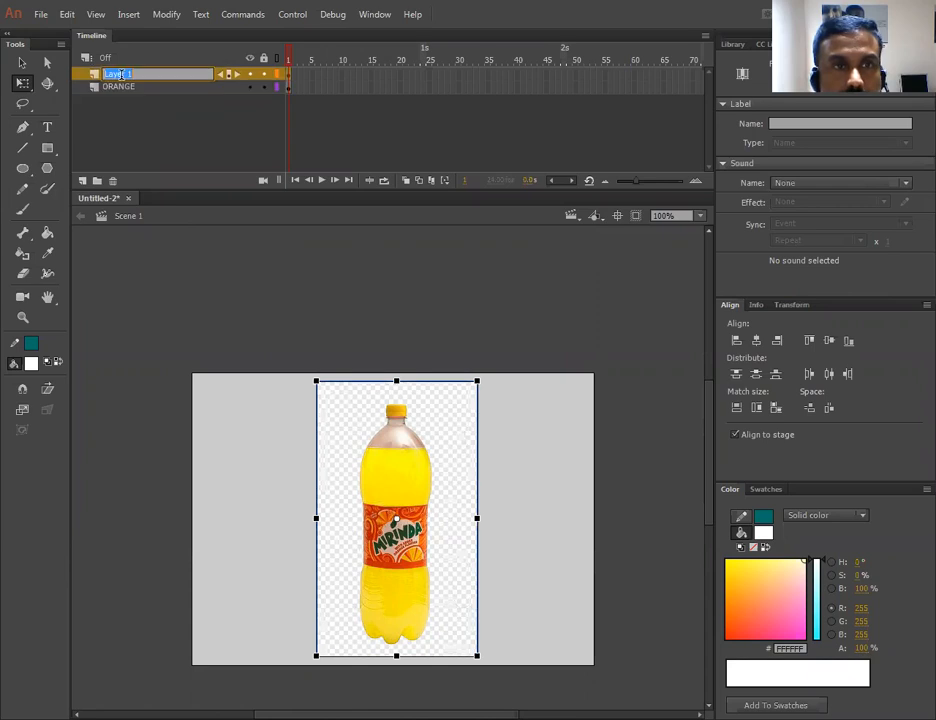
text(YELLOW)
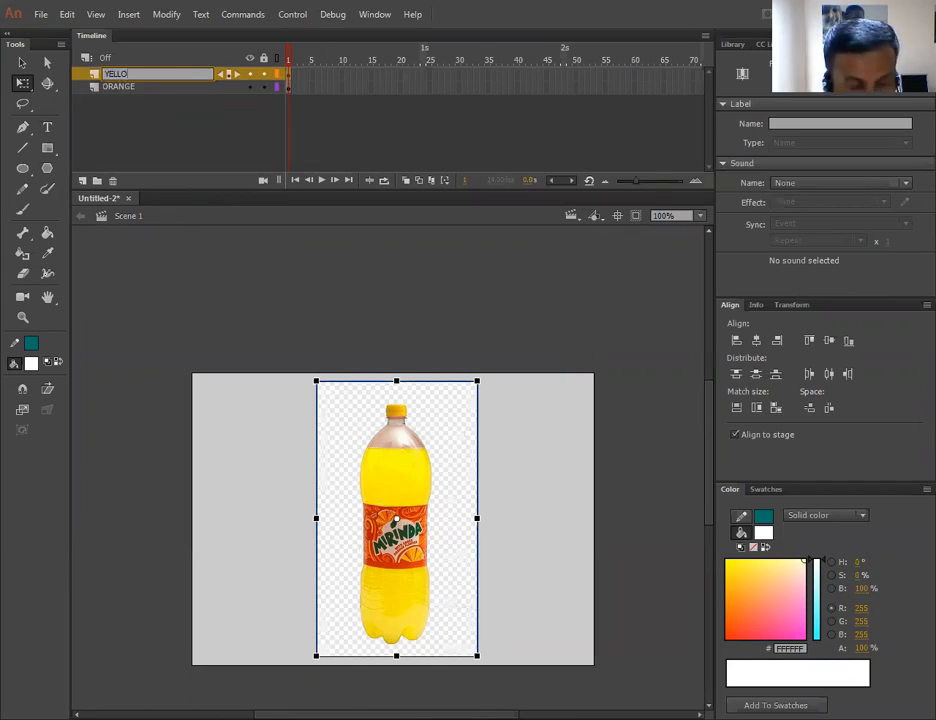
- Lock all layers and add a new layer above them named MASK
click(190, 117)
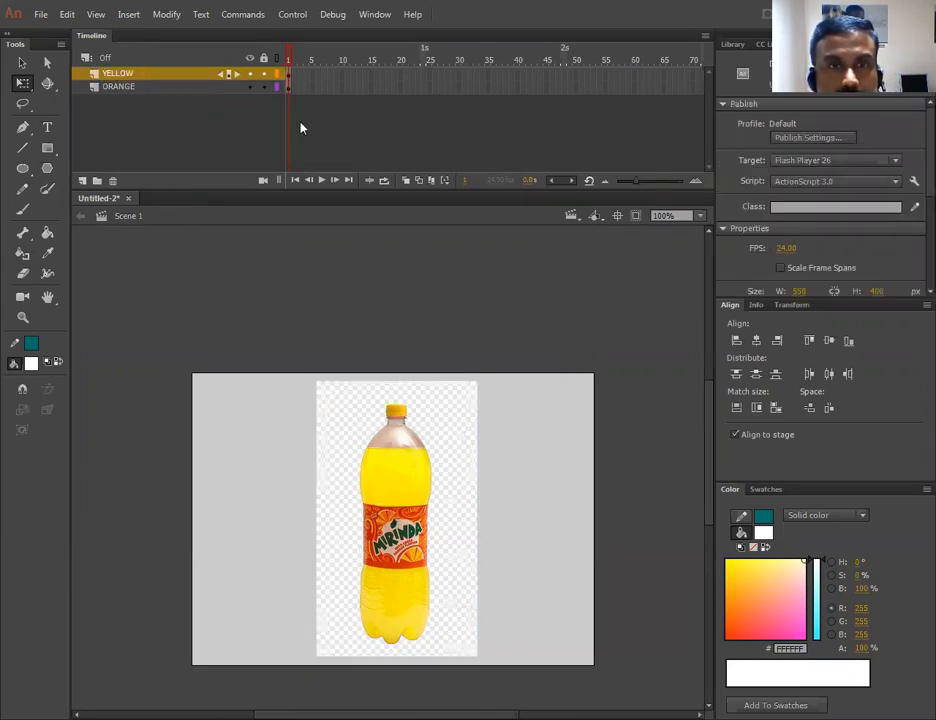
click(264, 57)
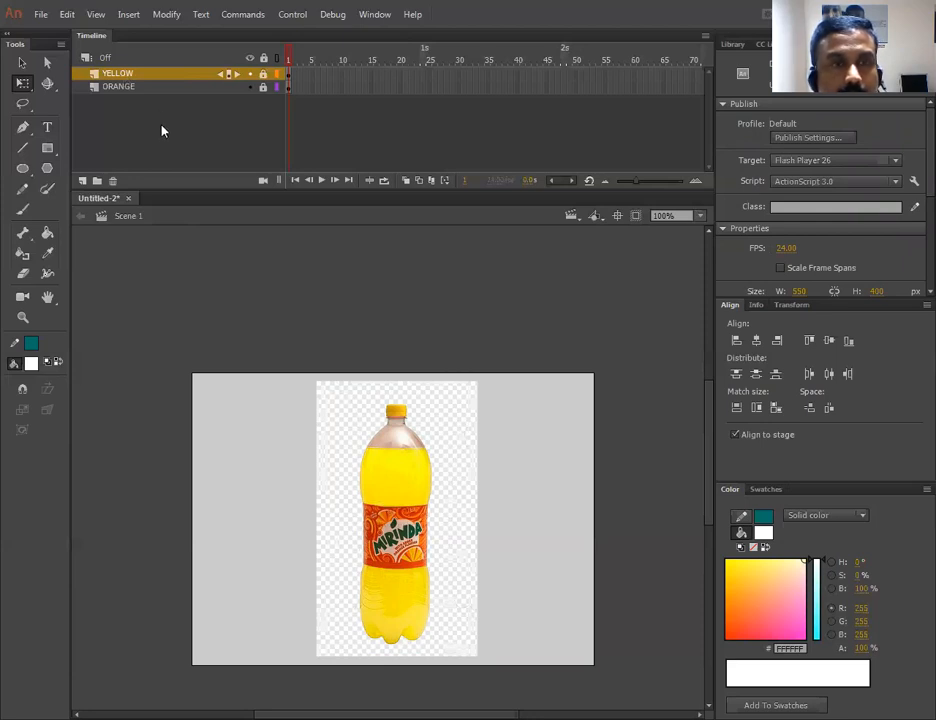
click(87, 184)
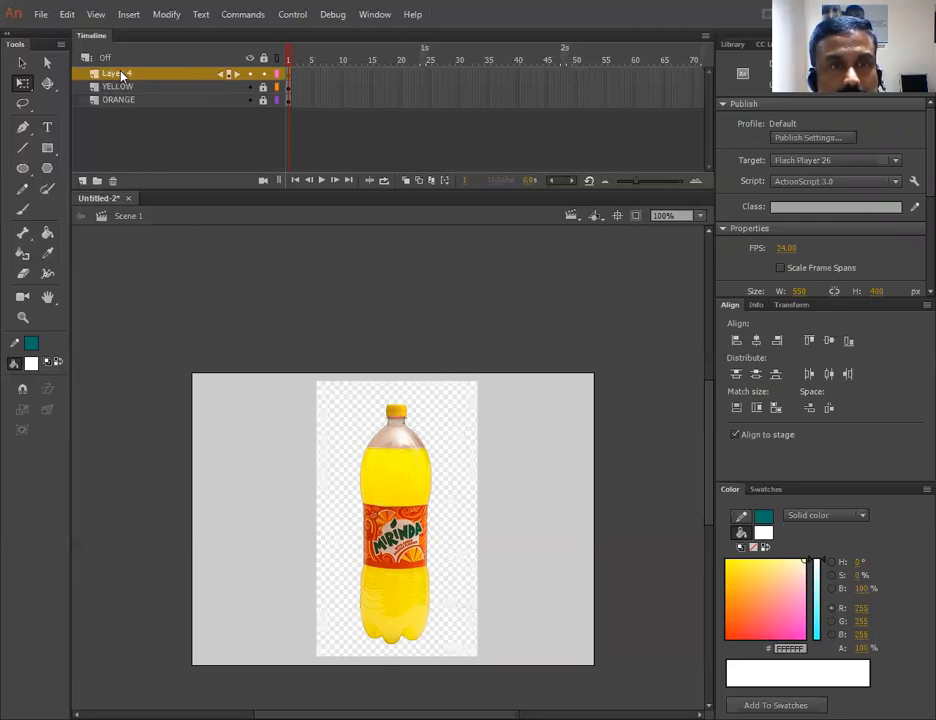
double_click(121, 73)
text(MASK)
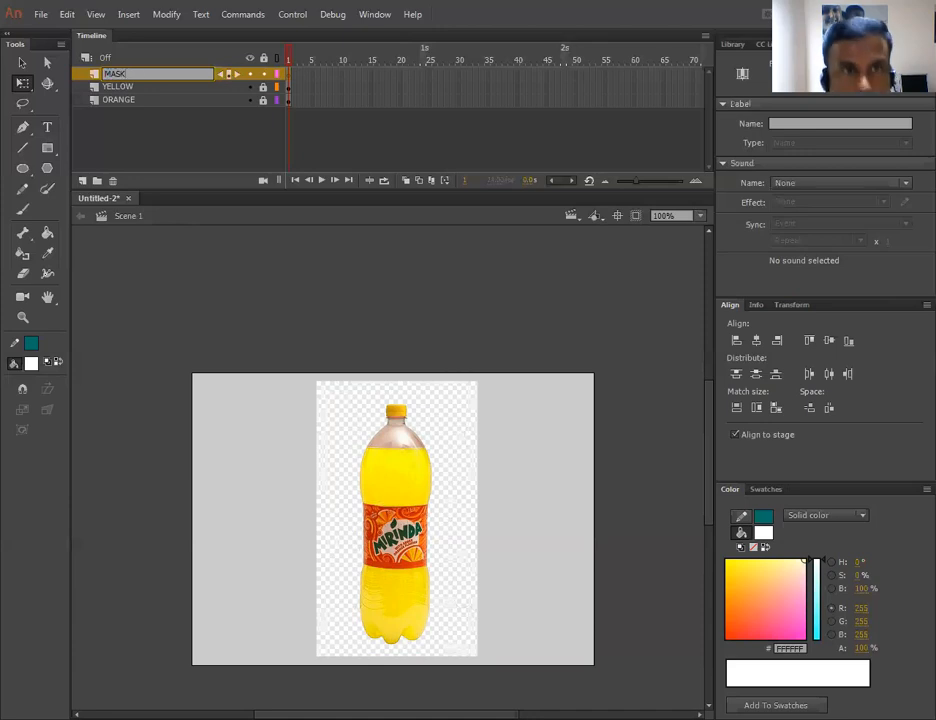
- On the MASK layer's first frame, draw a thin rectangle about 254 × 11 px along the stage's bottom edge
click(293, 77)
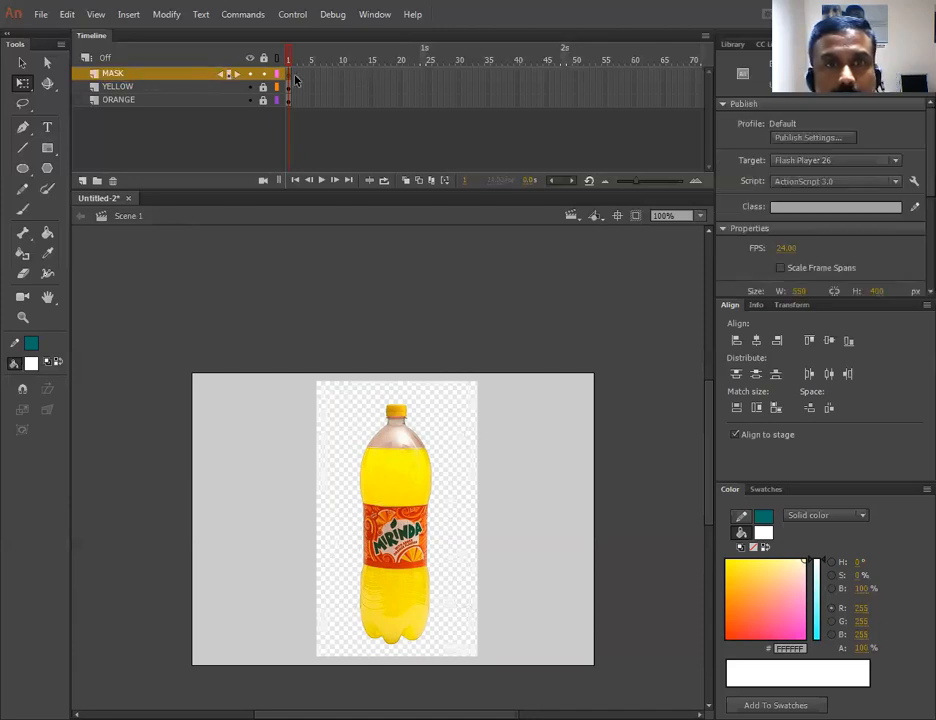
click(291, 77)
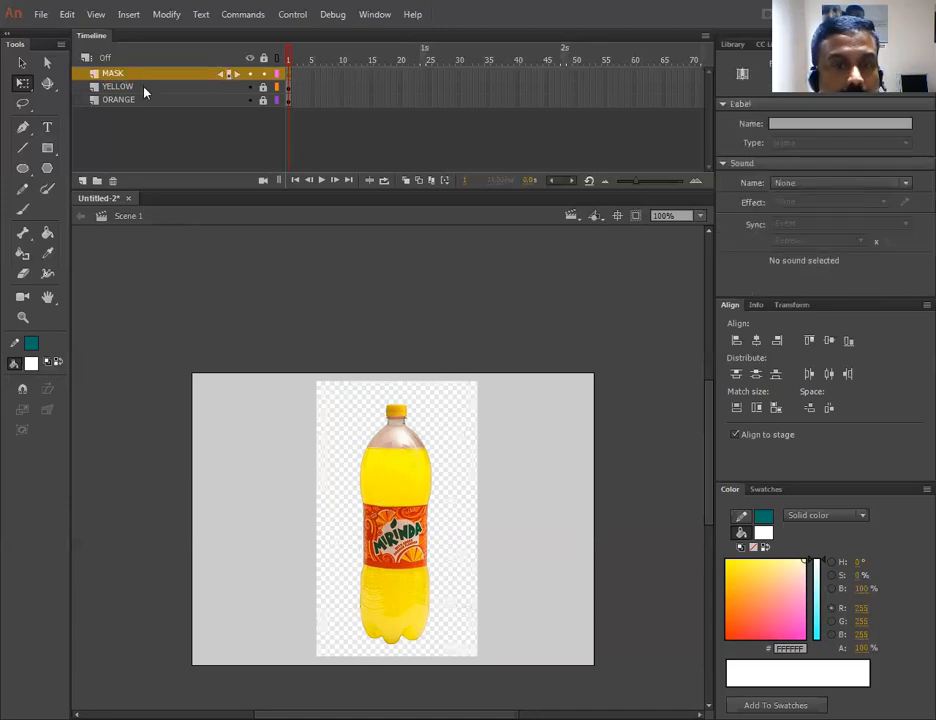
click(47, 148)
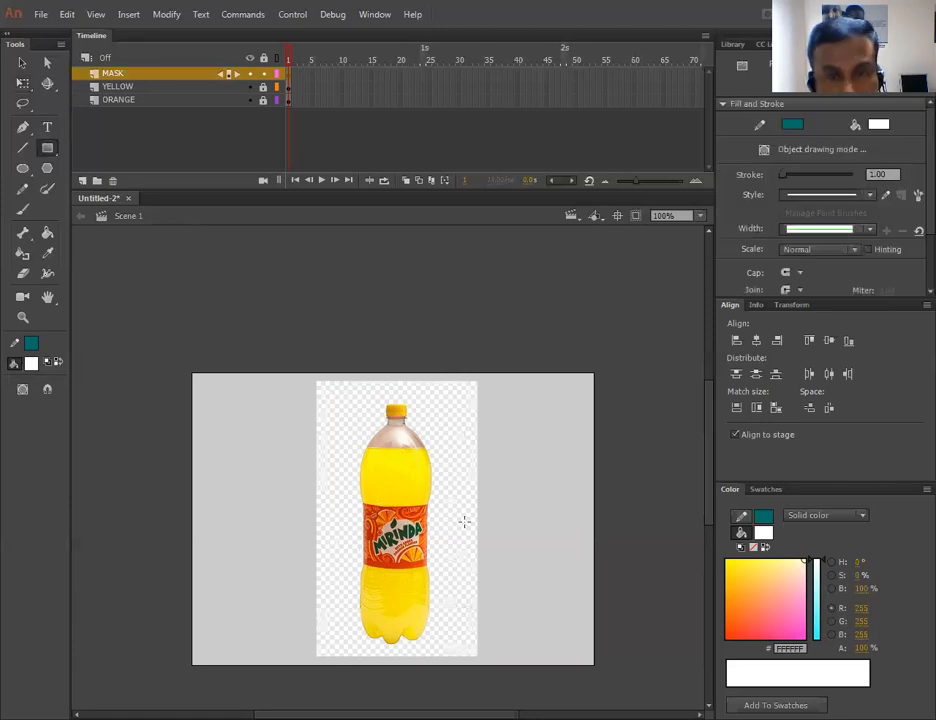
drag(305, 665, 491, 658)
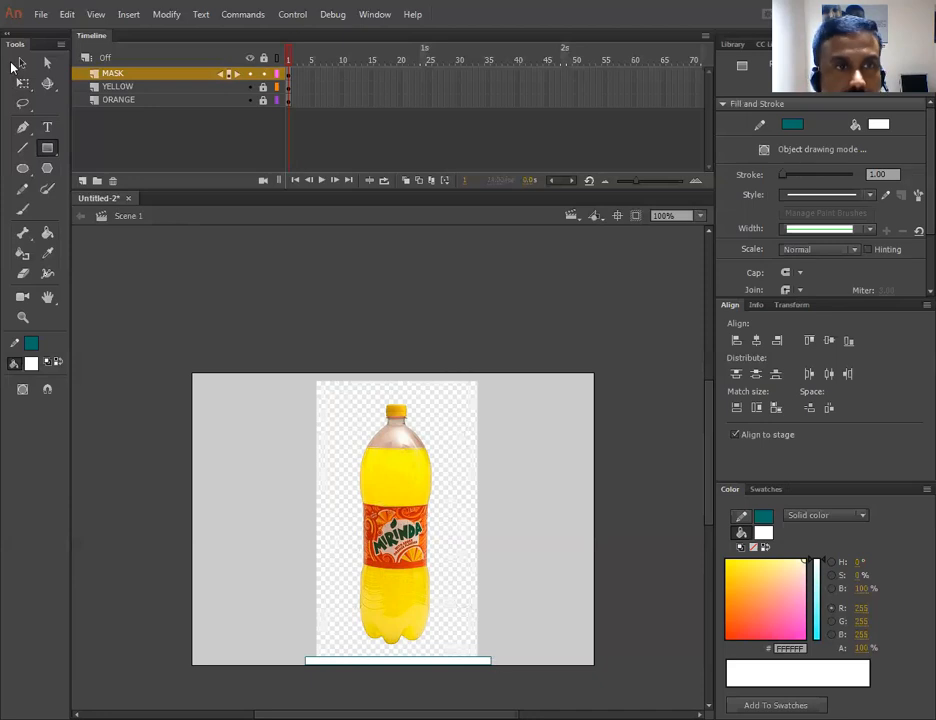
key(v)
click(485, 661)
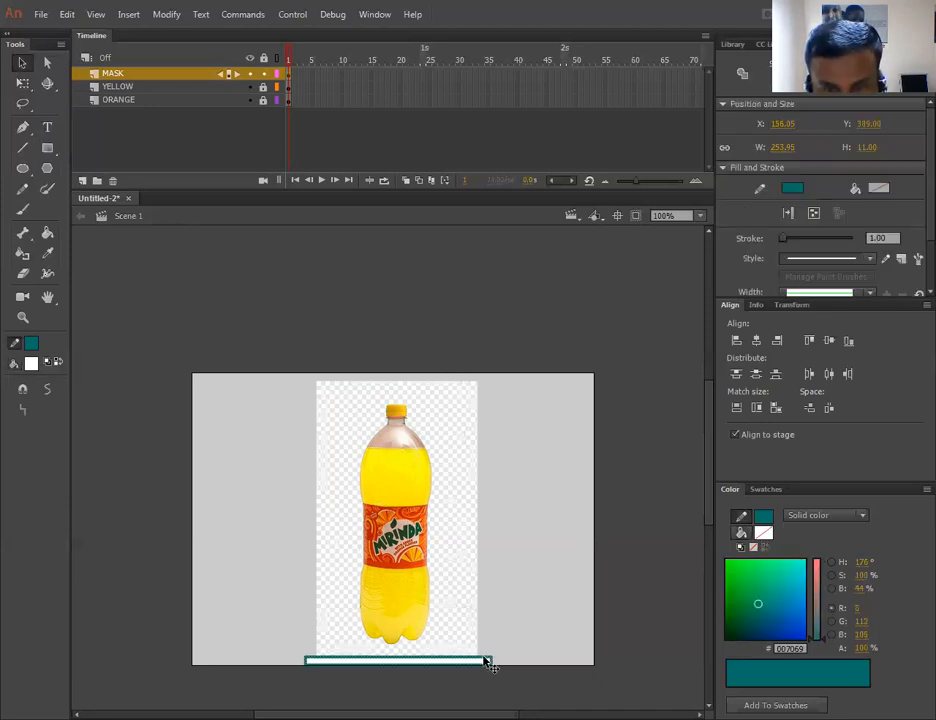
click(507, 642)
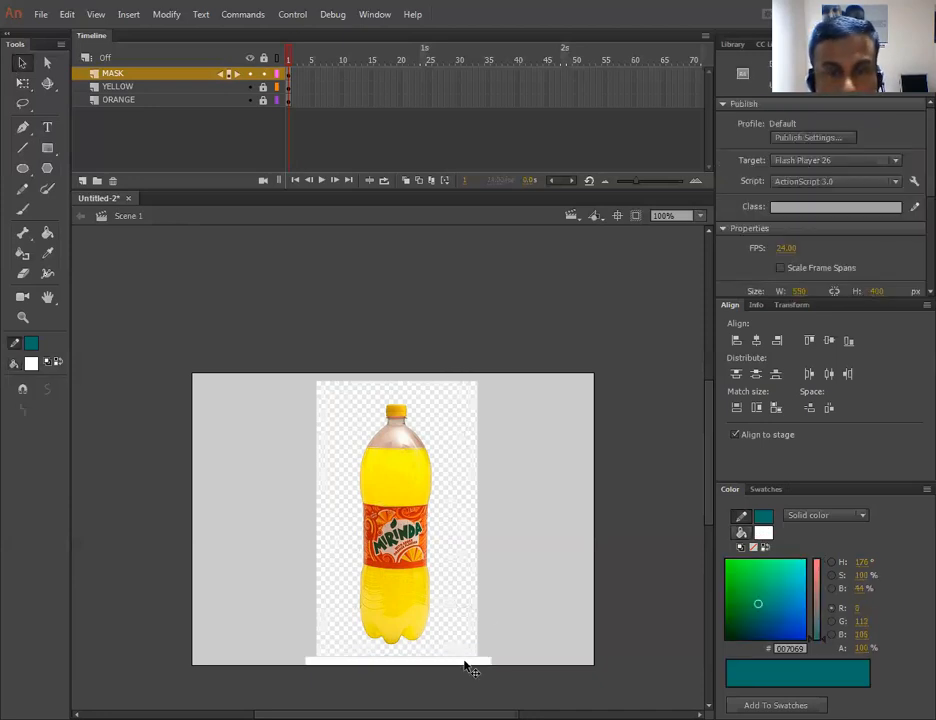
- Extend the MASK, YELLOW and ORANGE layers to frame 48
key(ctrl+a)
drag(564, 78, 567, 114)
key(F5)
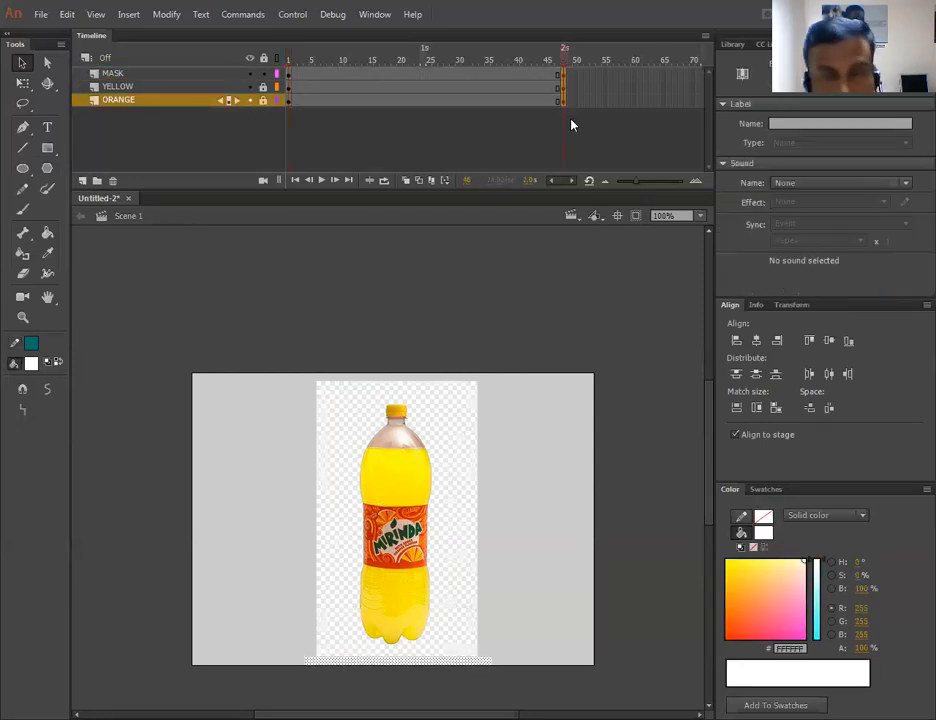
- At frame 48, stretch the mask rectangle upward with Free Transform to cover the full 400 px stage height
key(q)
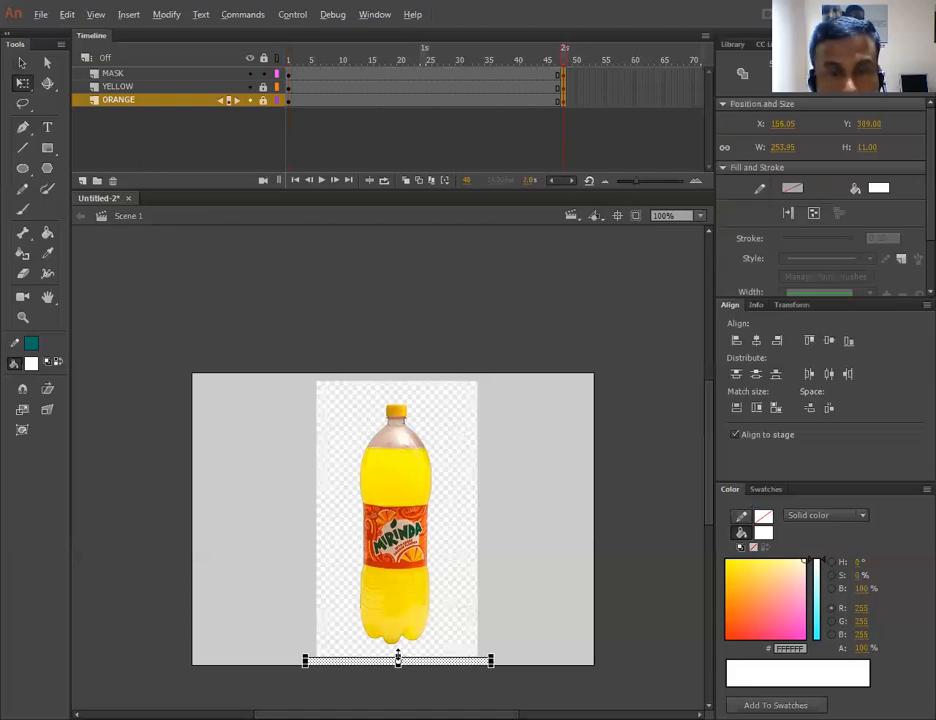
drag(392, 589, 406, 376)
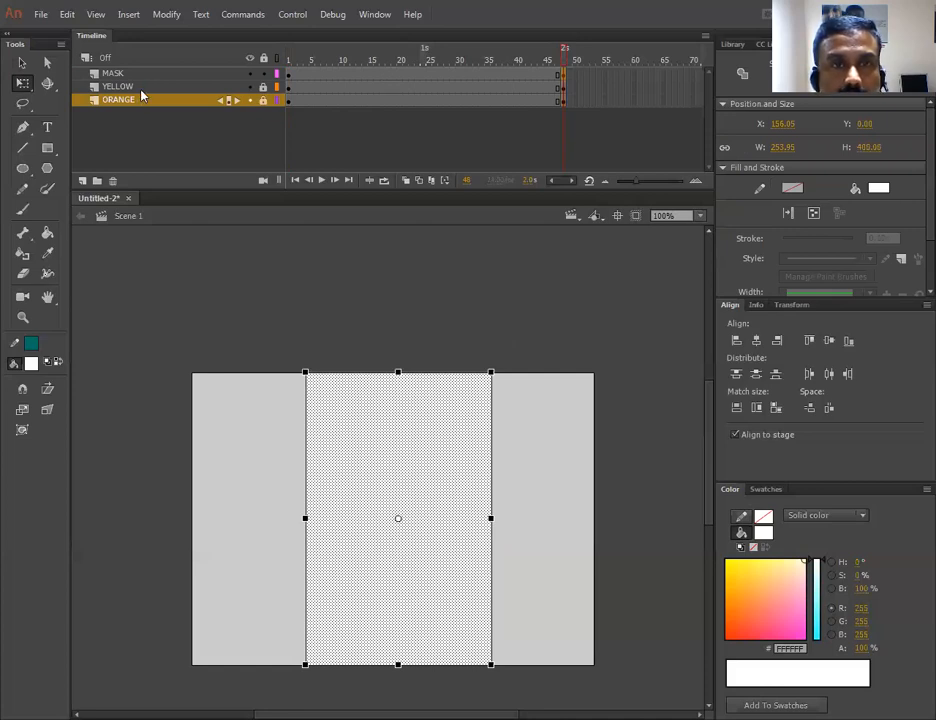
- Create a shape tween on the MASK layer between frame 1 and frame 48
right_click(347, 73)
click(416, 96)
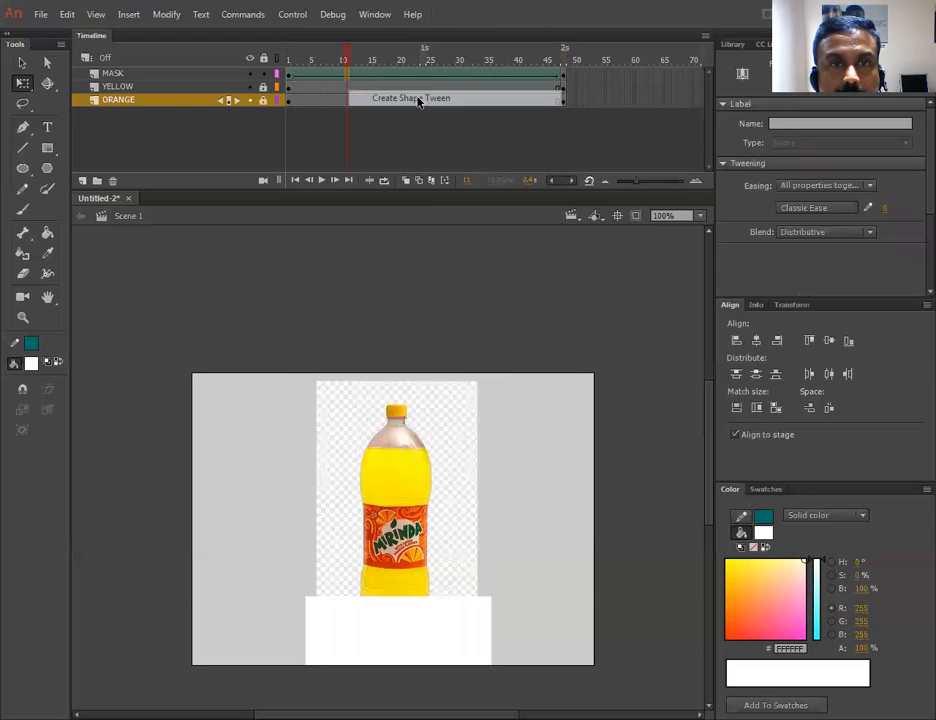
click(420, 140)
- Add extra frames so all three layers run past frame 70
click(417, 74)
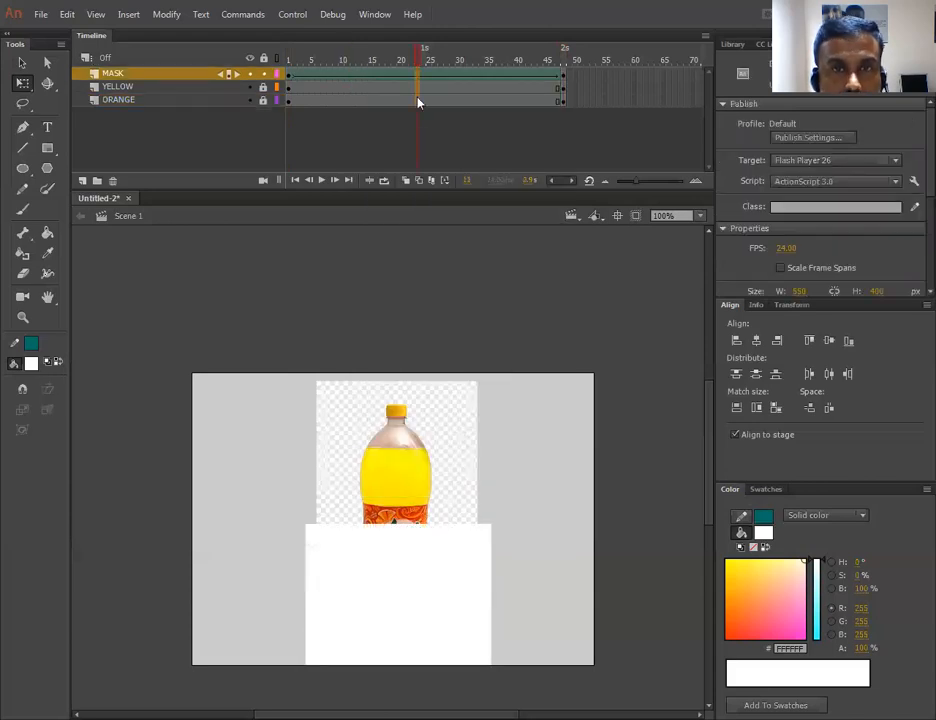
click(418, 100)
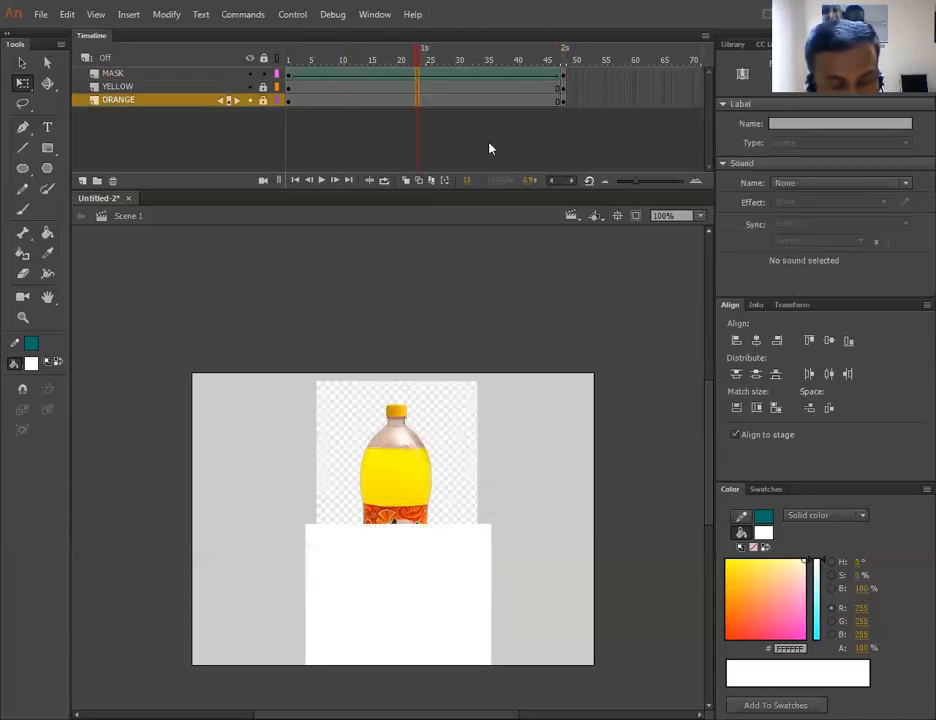
key(F5)
key(F5)
key(F5)
key(F5)
key(F5)
key(F5)
key(F5)
key(F5)
key(F5)
key(F5)
key(F5)
key(F5)
key(F5)
key(F5)
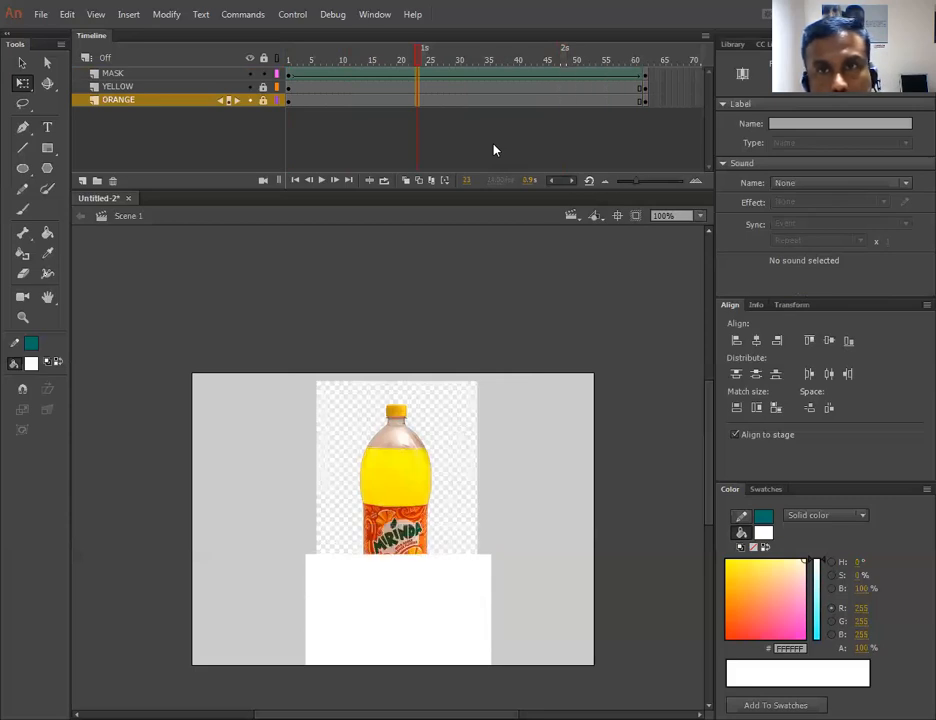
key(F5)
key(F5)
key(F5)
key(F5)
key(F5)
key(F5)
key(F5)
key(F5)
key(F5)
key(F5)
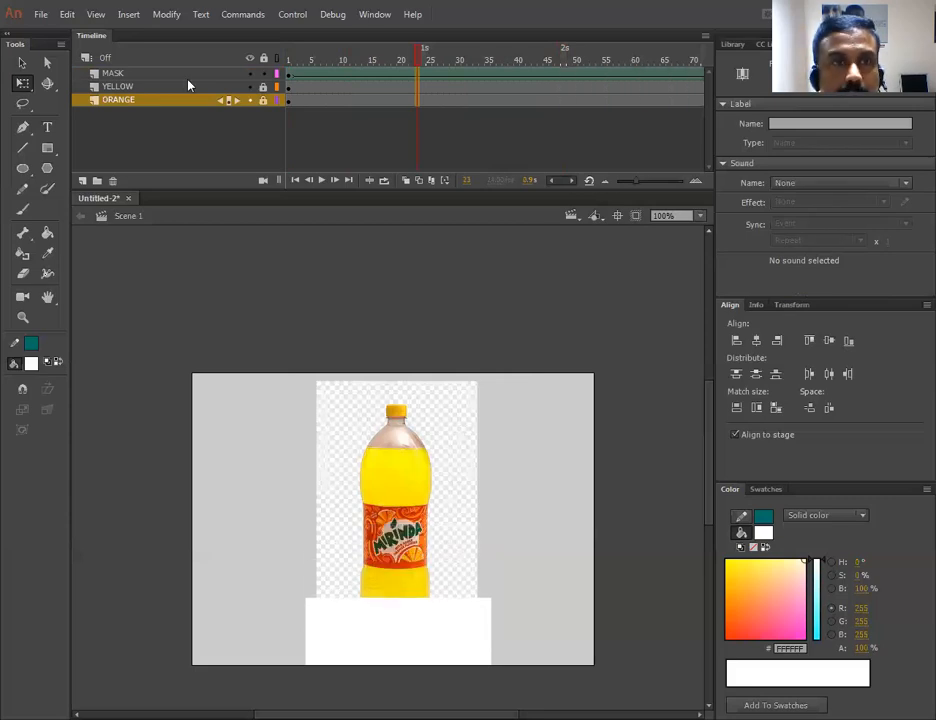
- Turn the MASK layer into a mask over the YELLOW layer
right_click(171, 74)
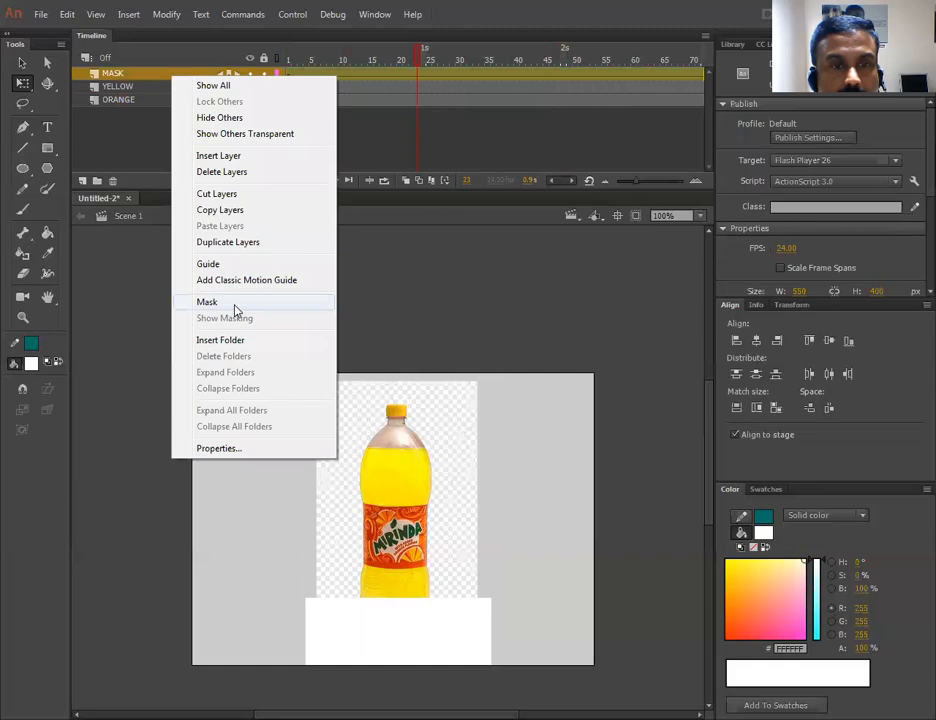
drag(415, 62, 242, 63)
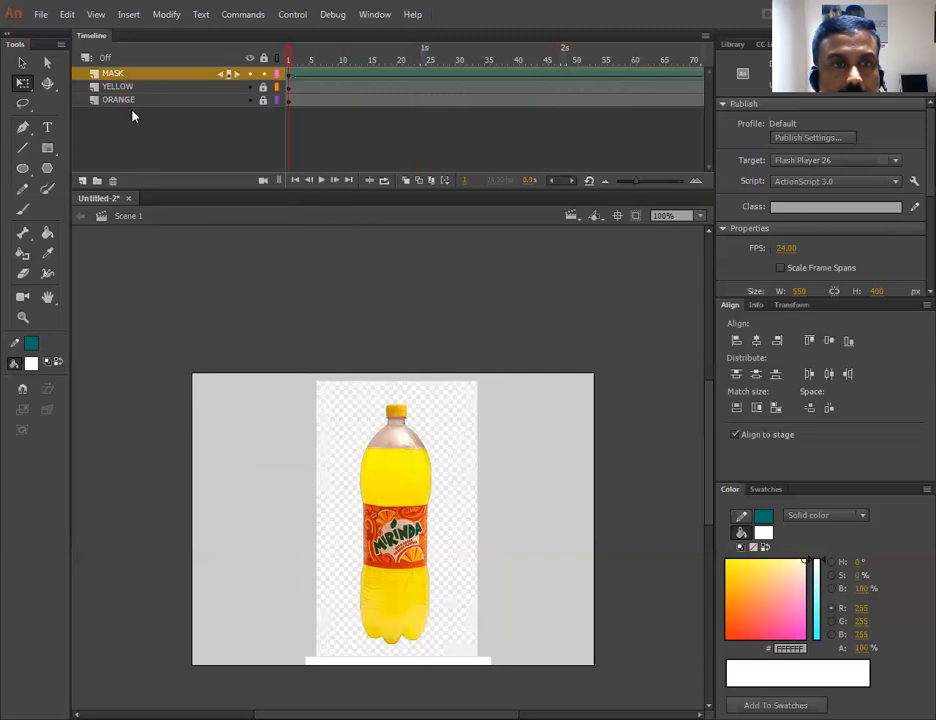
right_click(130, 77)
click(232, 300)
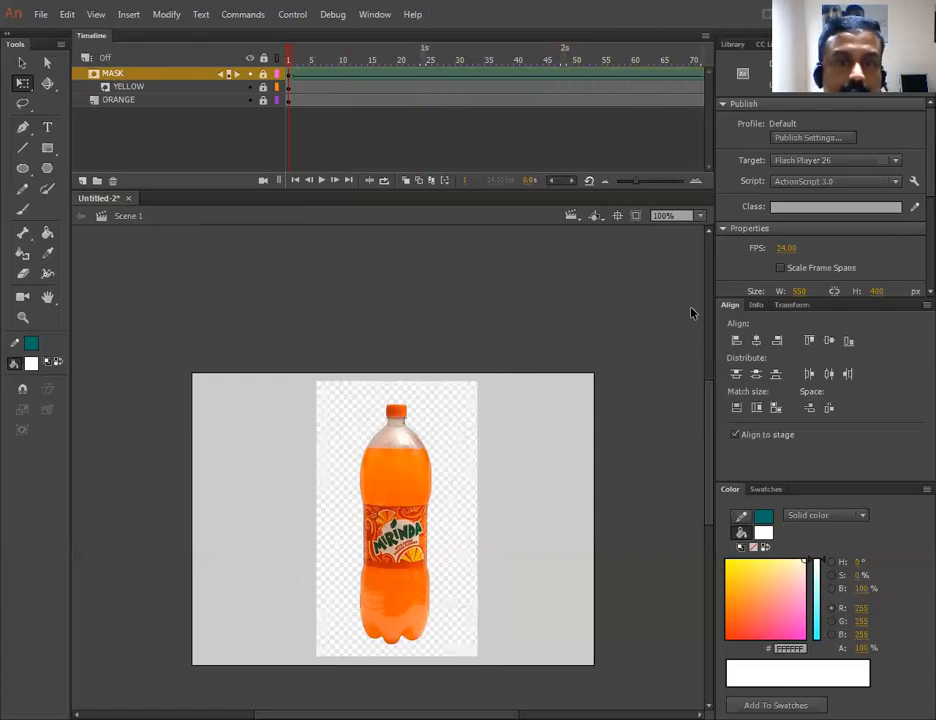
- Test the movie in the preview window and close it
key(ctrl+Return)
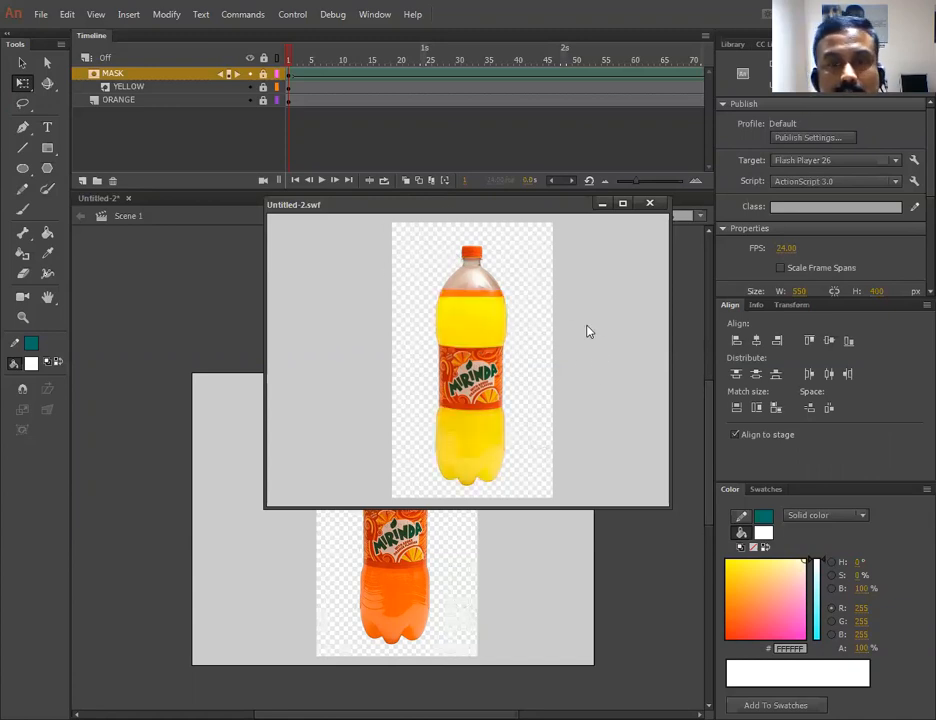
click(651, 204)
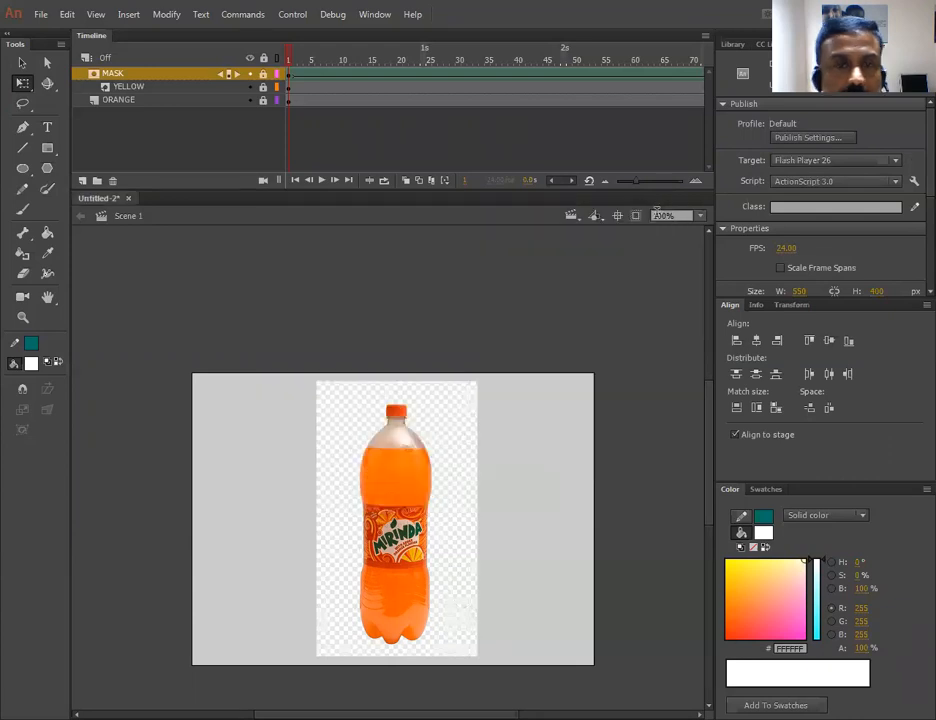
- Close the bottle document and create a new ActionScript 3.0 document
click(128, 204)
click(466, 388)
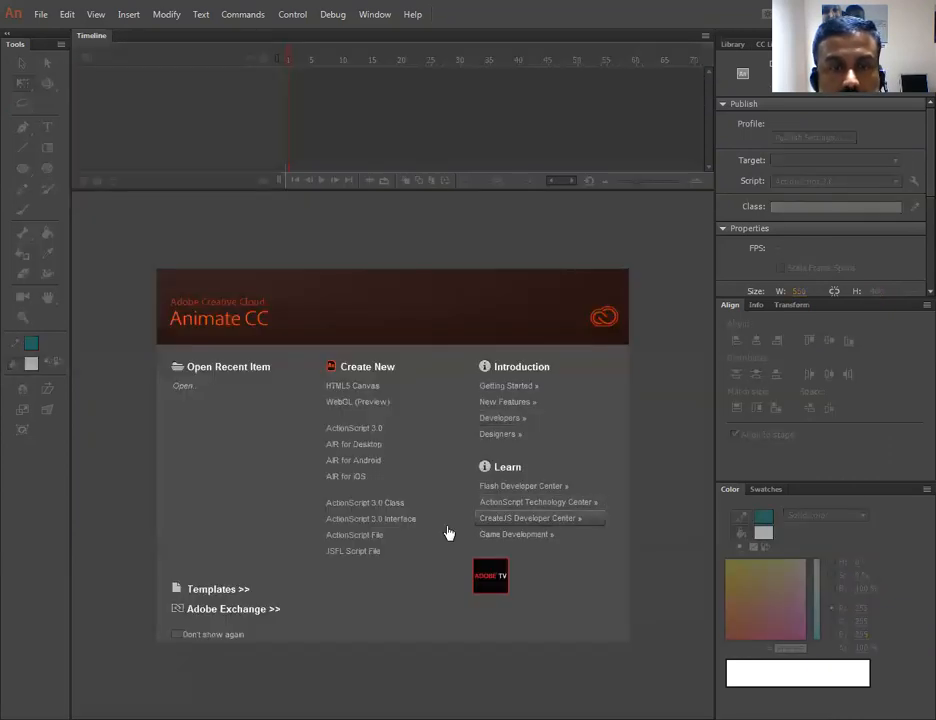
click(373, 432)
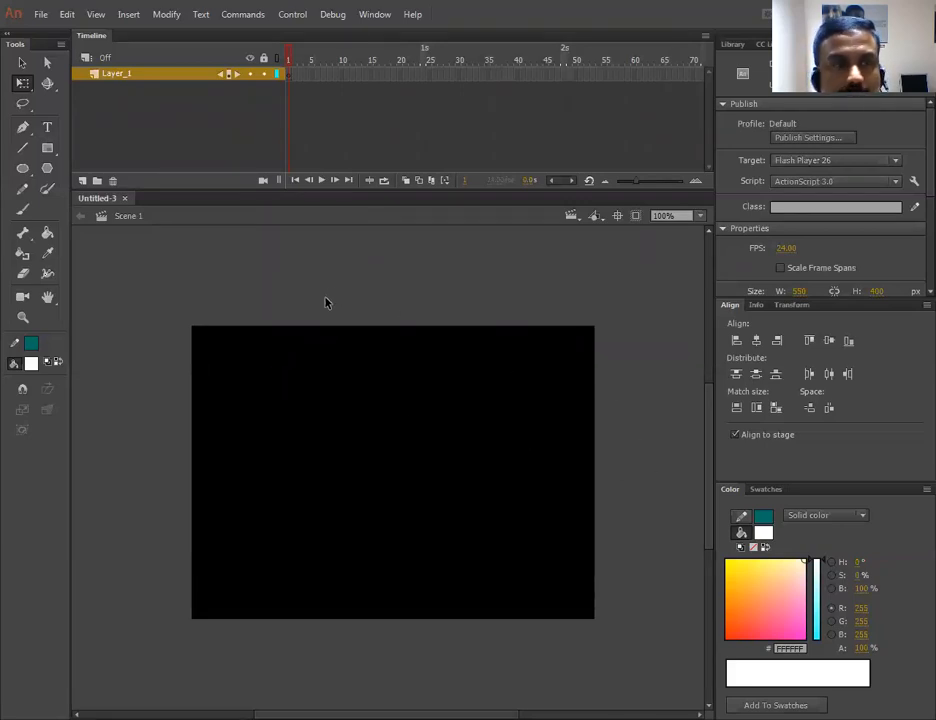
- Draw a white rectangle about 170 × 134 px on the stage and select its fill
click(47, 149)
drag(210, 339, 334, 436)
click(22, 62)
click(254, 345)
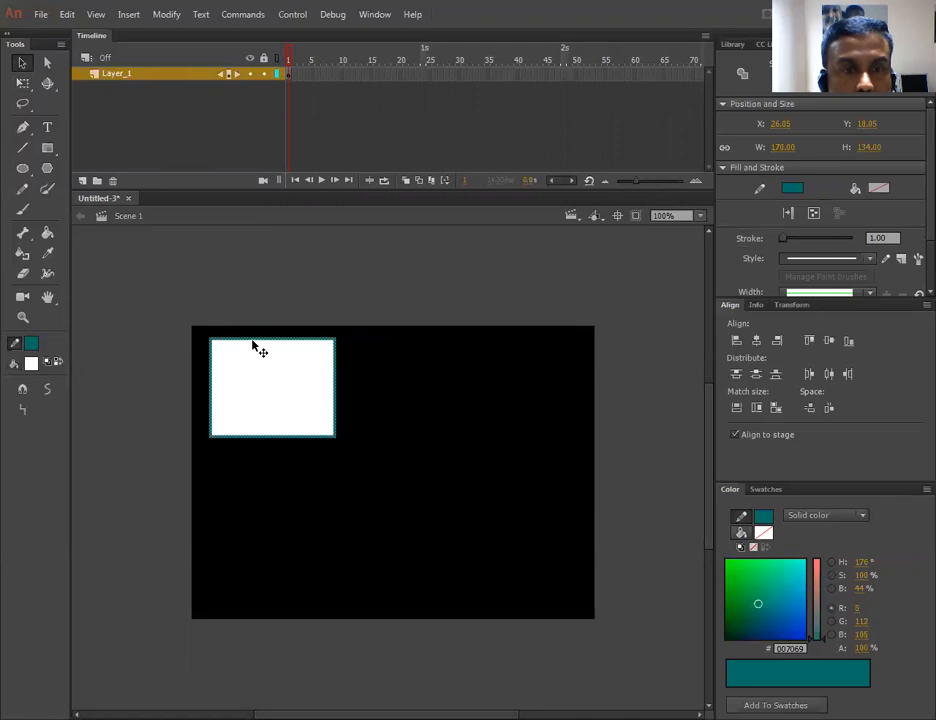
click(443, 370)
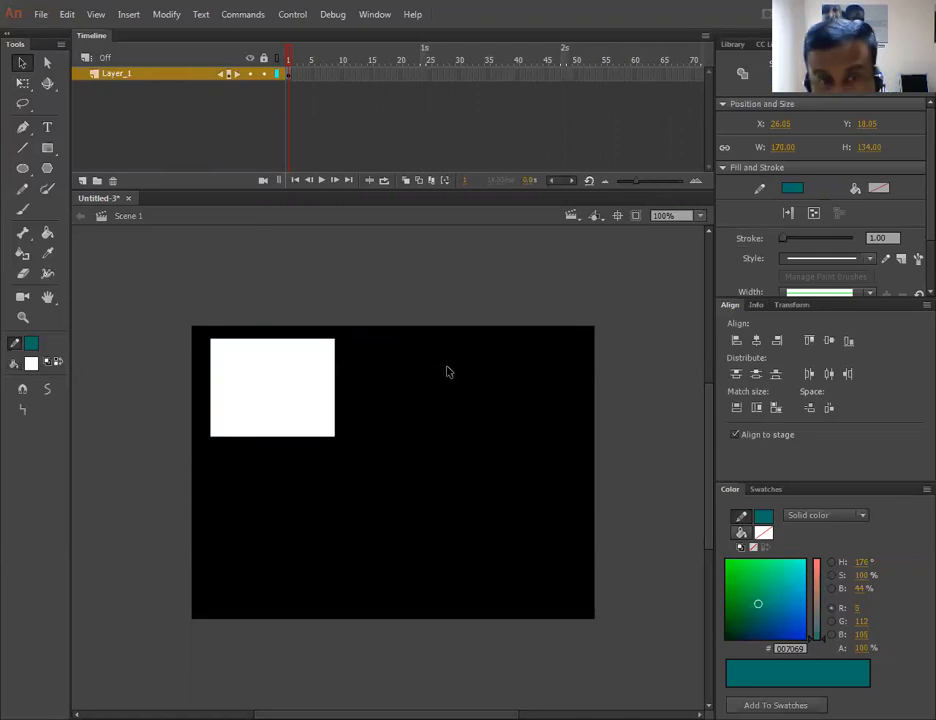
click(257, 381)
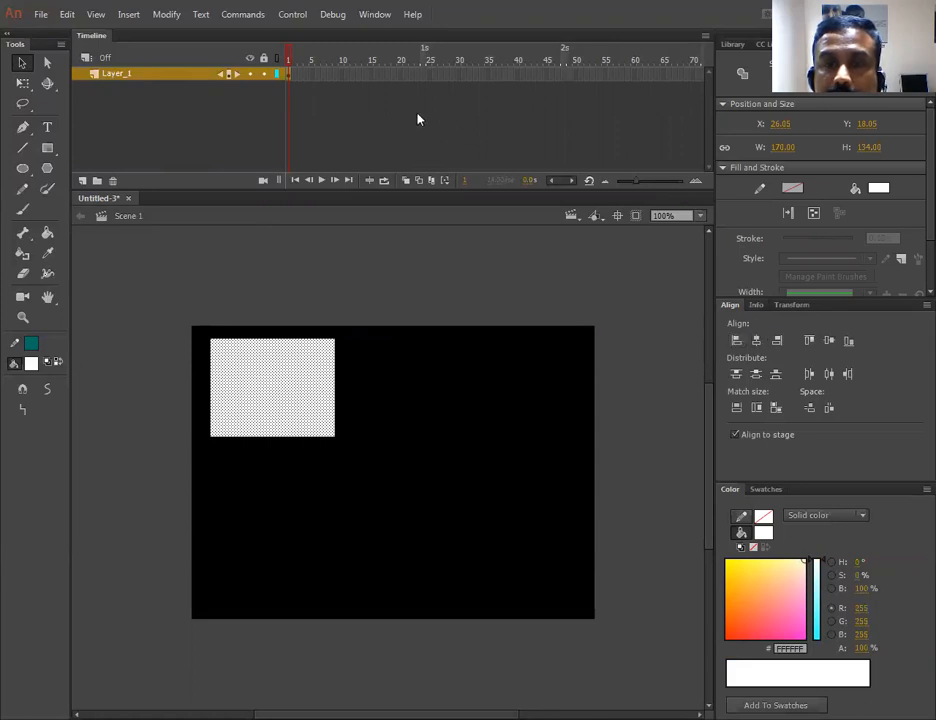
- Match the rectangle's width and height to the stage and align it to the stage's left and top edges
click(374, 14)
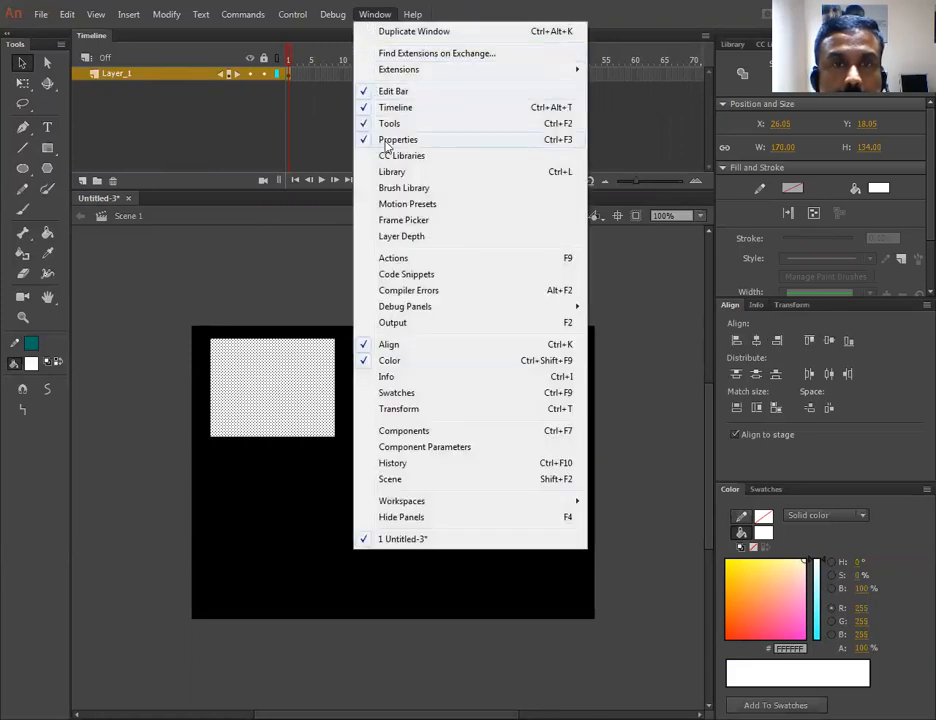
click(821, 457)
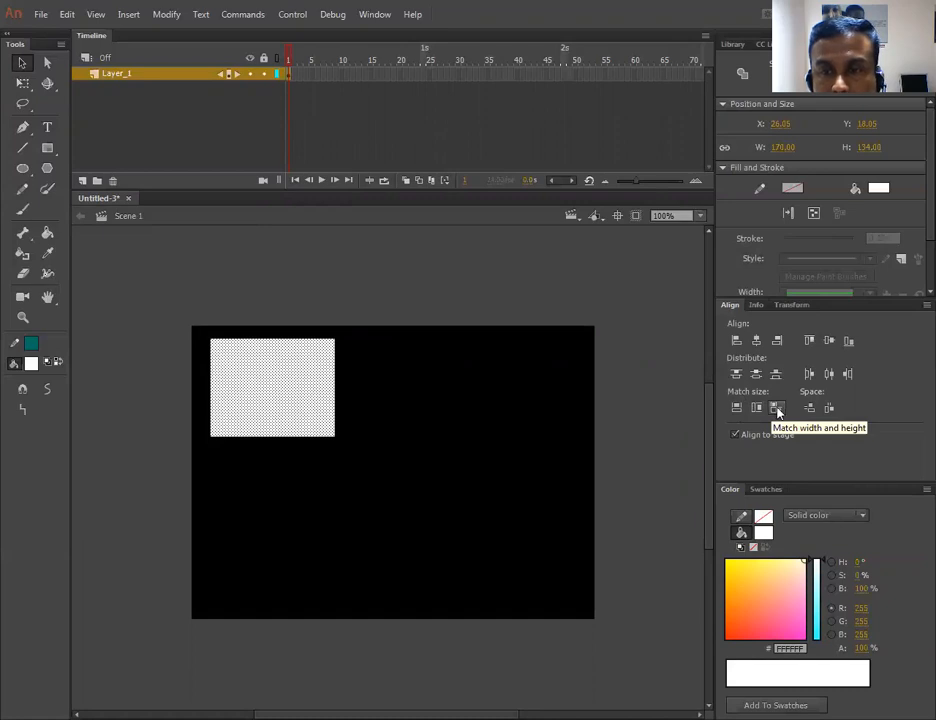
click(777, 410)
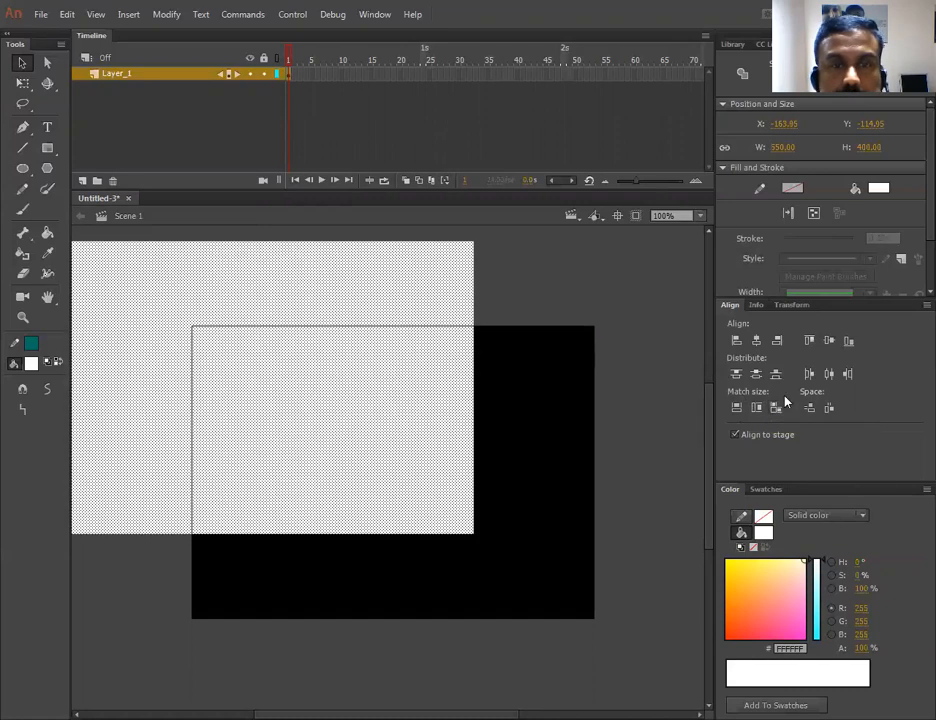
click(758, 345)
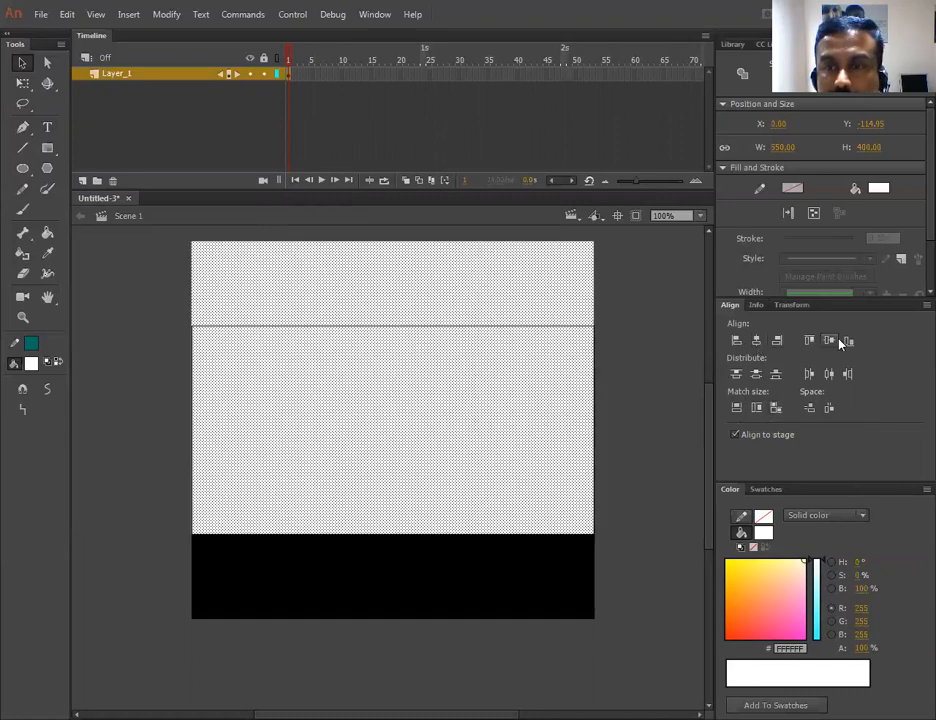
click(829, 340)
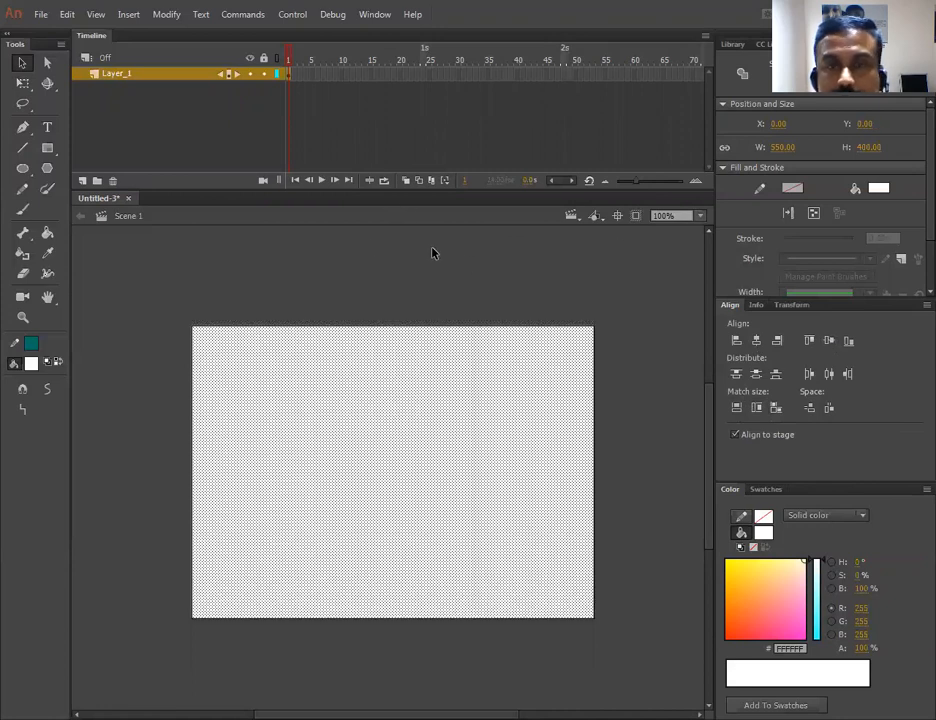
- Select the upper part of the white rectangle, about 246 px high, and fill it with purple
click(167, 251)
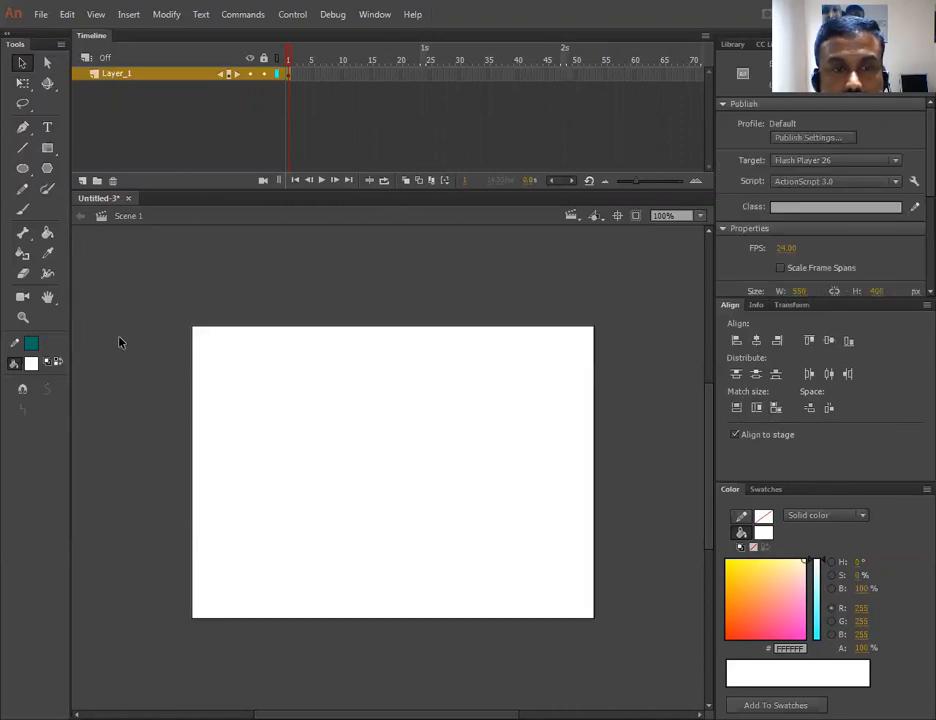
drag(146, 278, 669, 509)
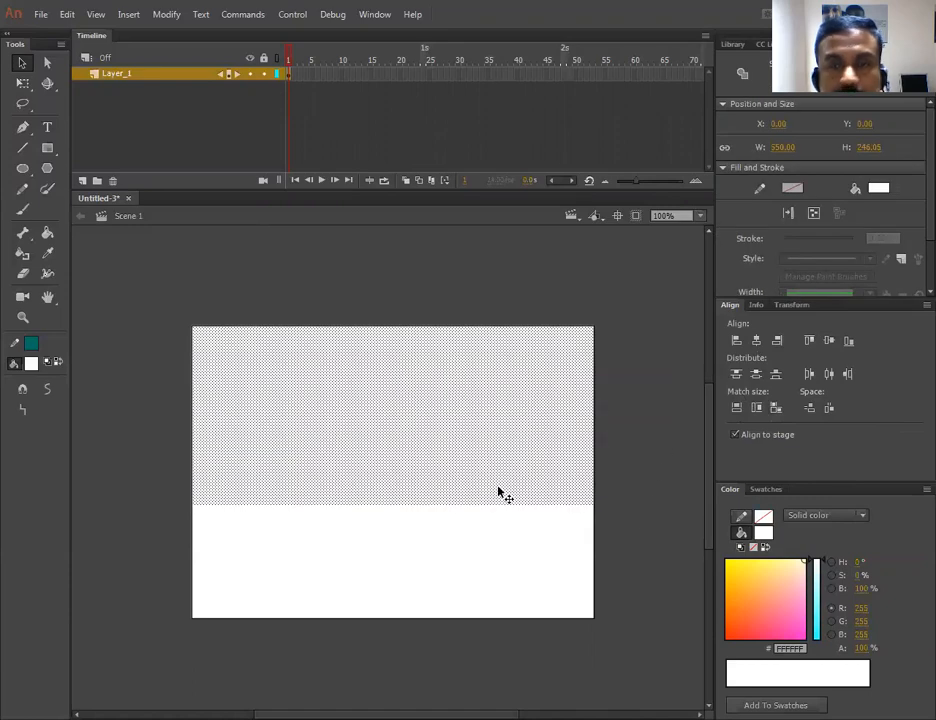
click(817, 606)
drag(768, 607, 741, 613)
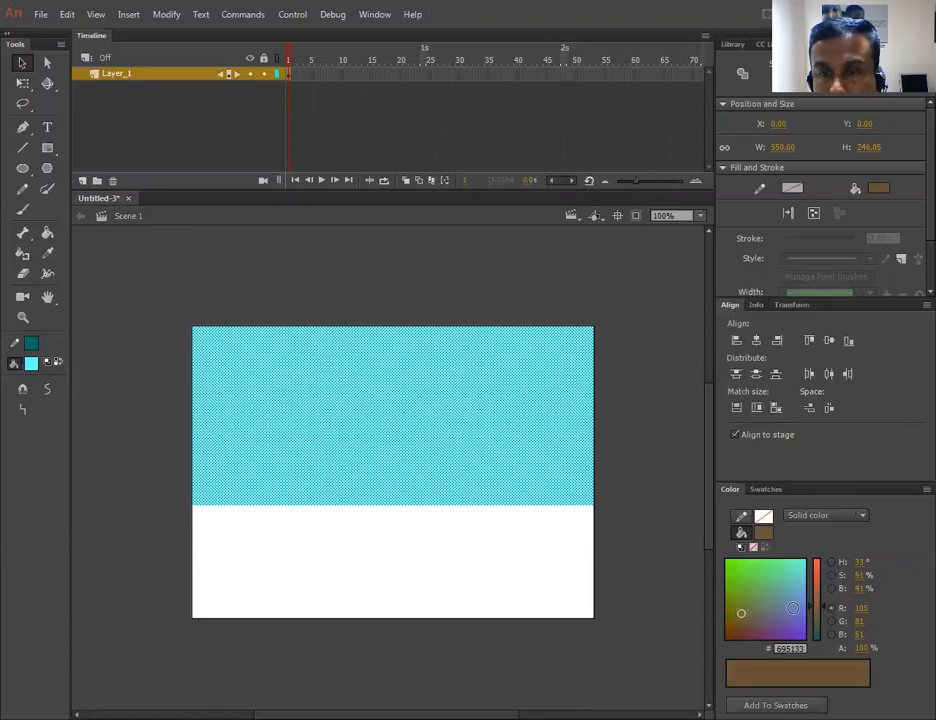
click(780, 613)
click(650, 530)
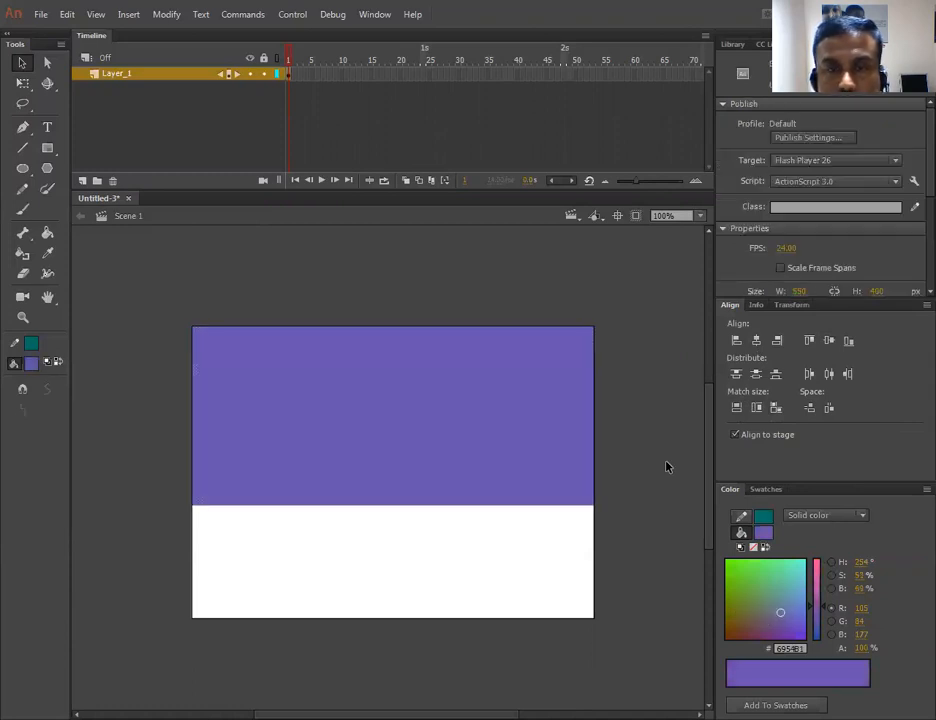
- Select the rectangle's lower part and fill it with the darker purple #663399
click(400, 560)
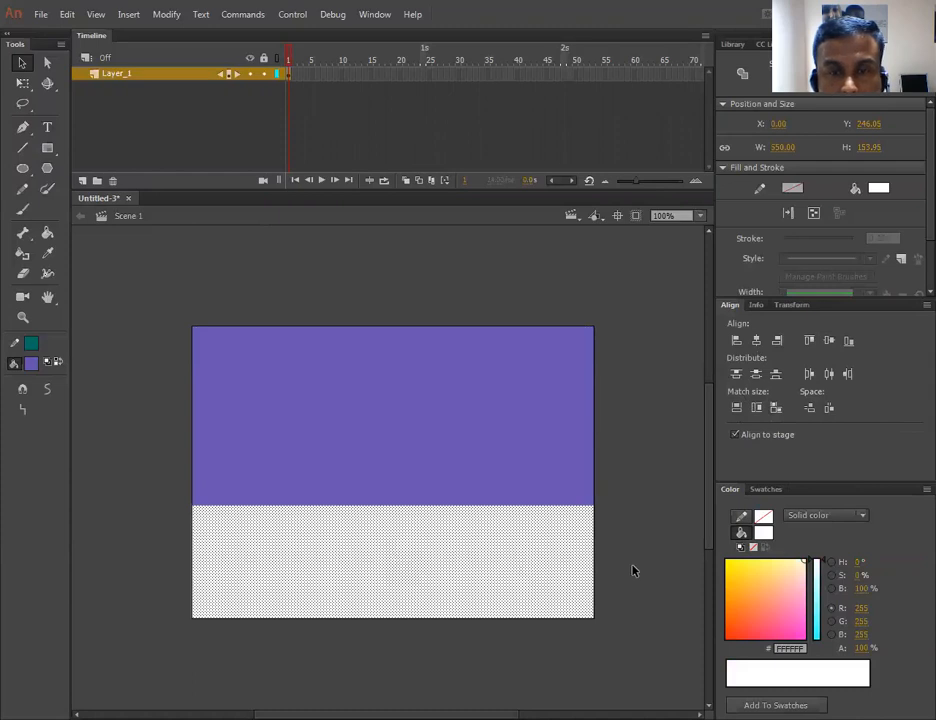
click(633, 570)
drag(655, 493, 439, 603)
click(489, 636)
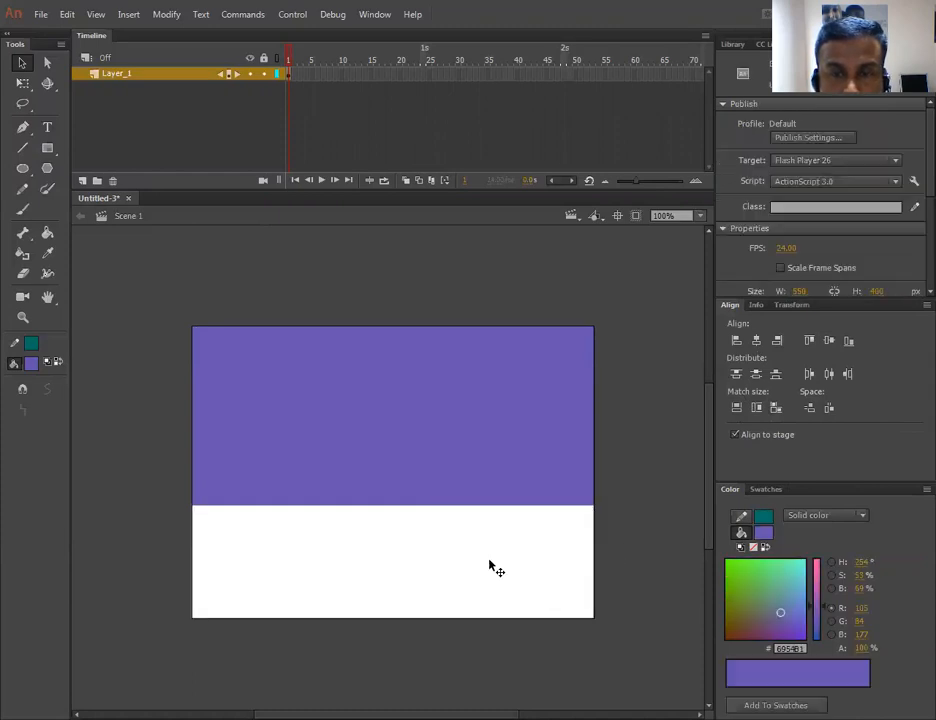
click(492, 564)
click(549, 437)
click(474, 565)
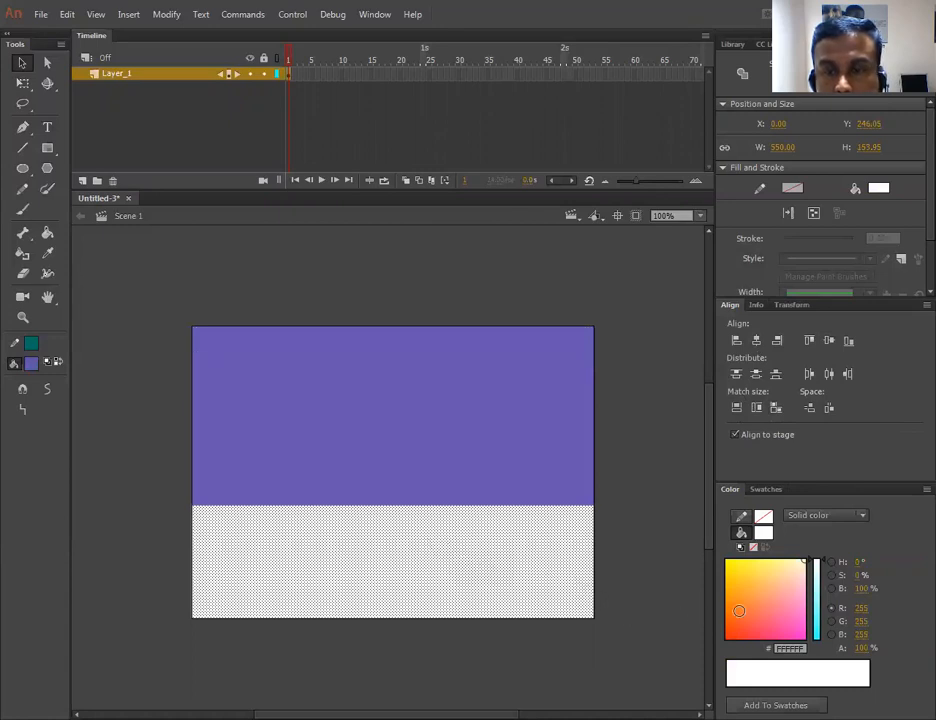
click(48, 255)
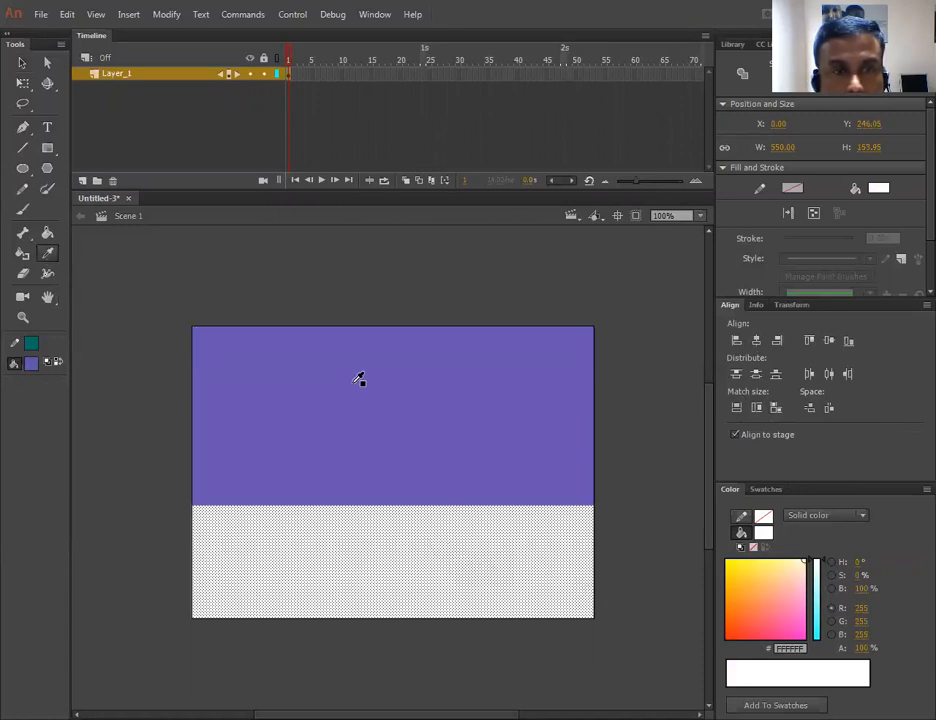
click(357, 381)
drag(789, 619, 817, 633)
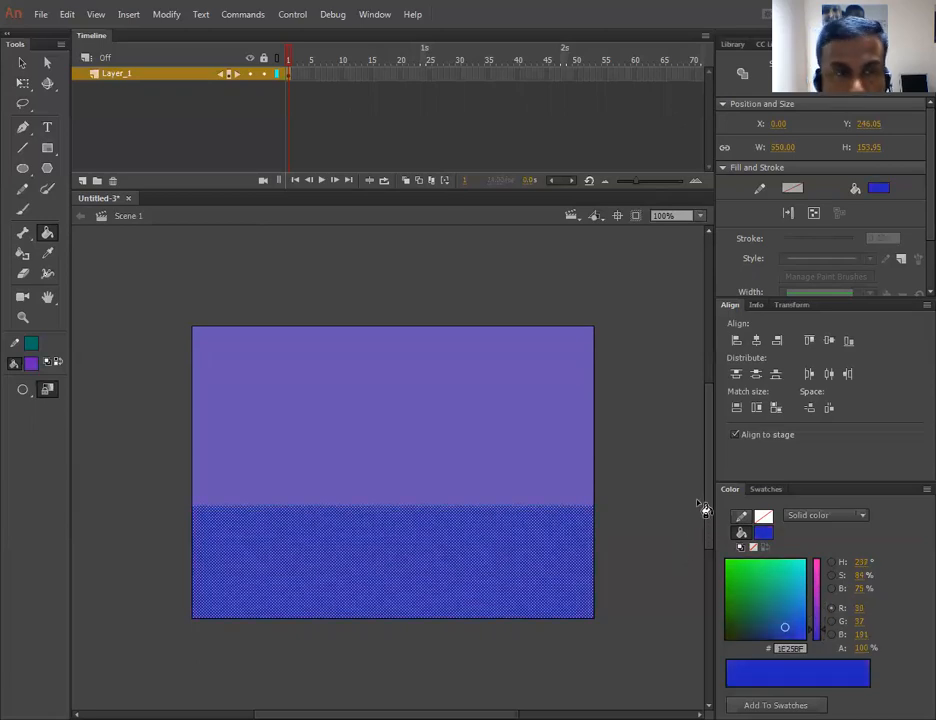
click(764, 535)
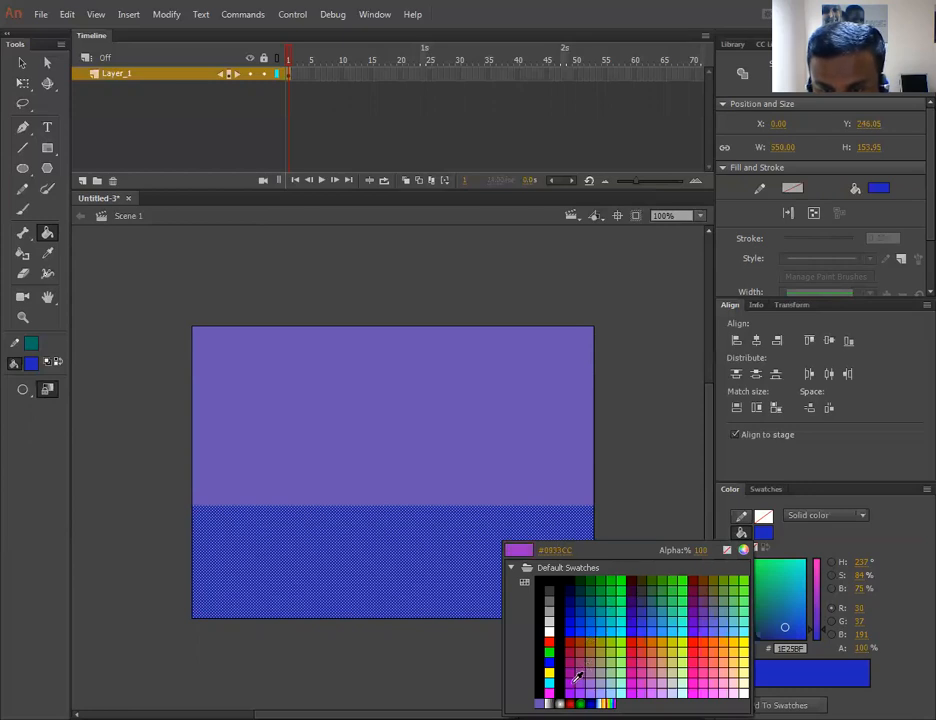
click(704, 607)
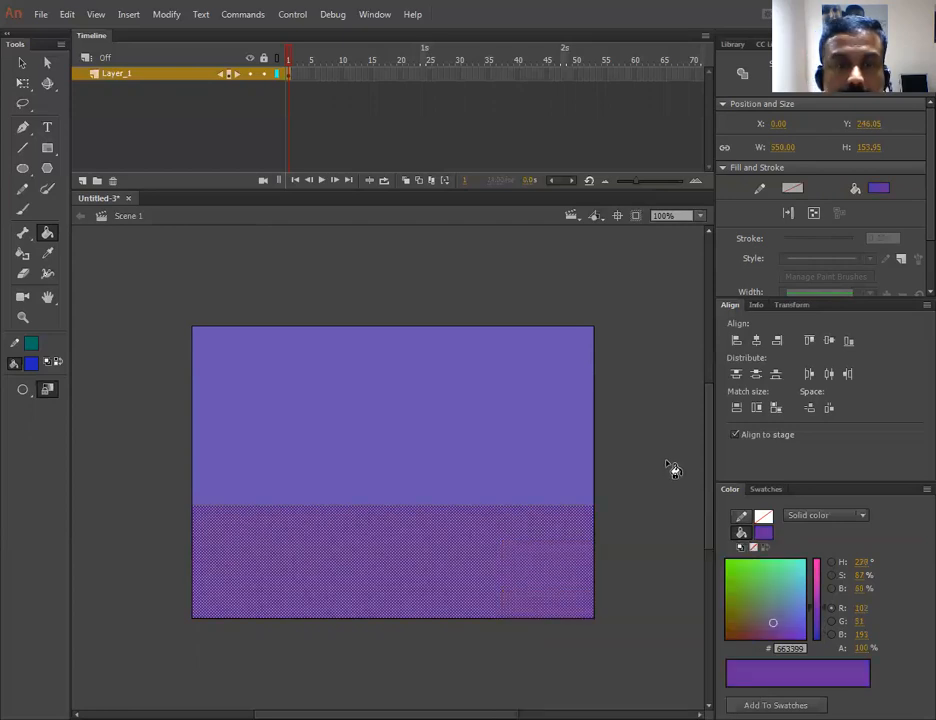
click(22, 62)
click(305, 277)
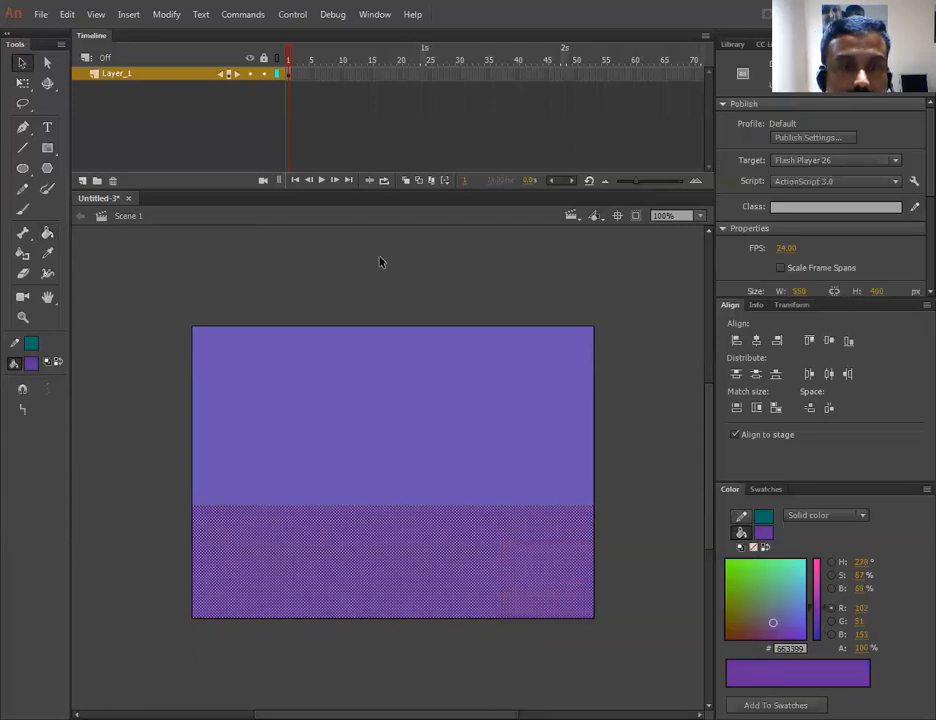
- Rename the layer to BG
double_click(112, 74)
text(BG)
click(158, 126)
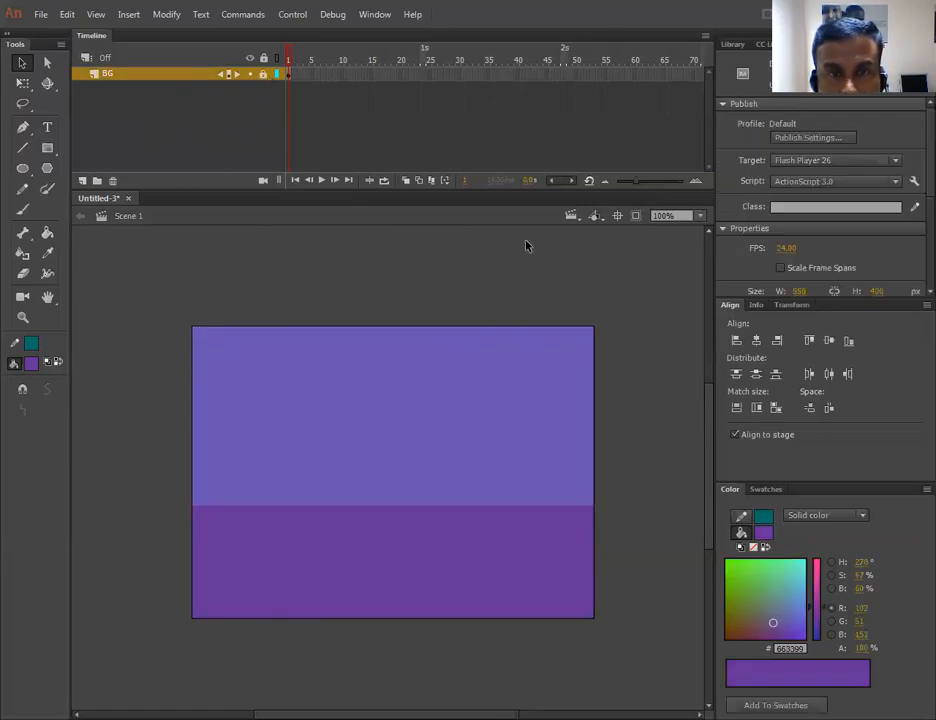
- Add a new layer above BG and type the text TITLE ADDED near the top of the stage
click(47, 127)
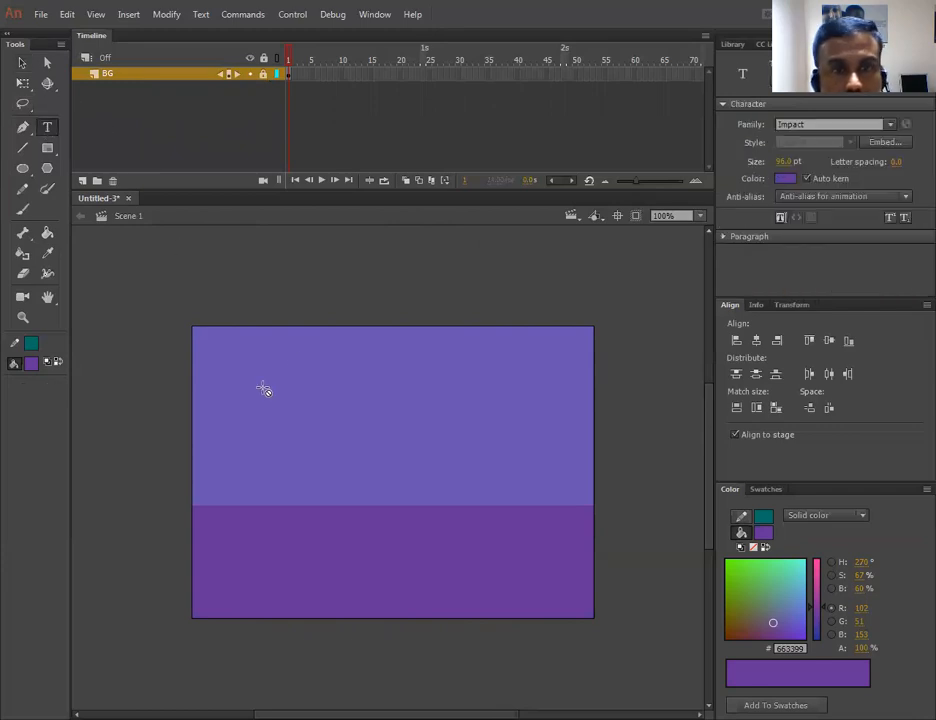
click(470, 385)
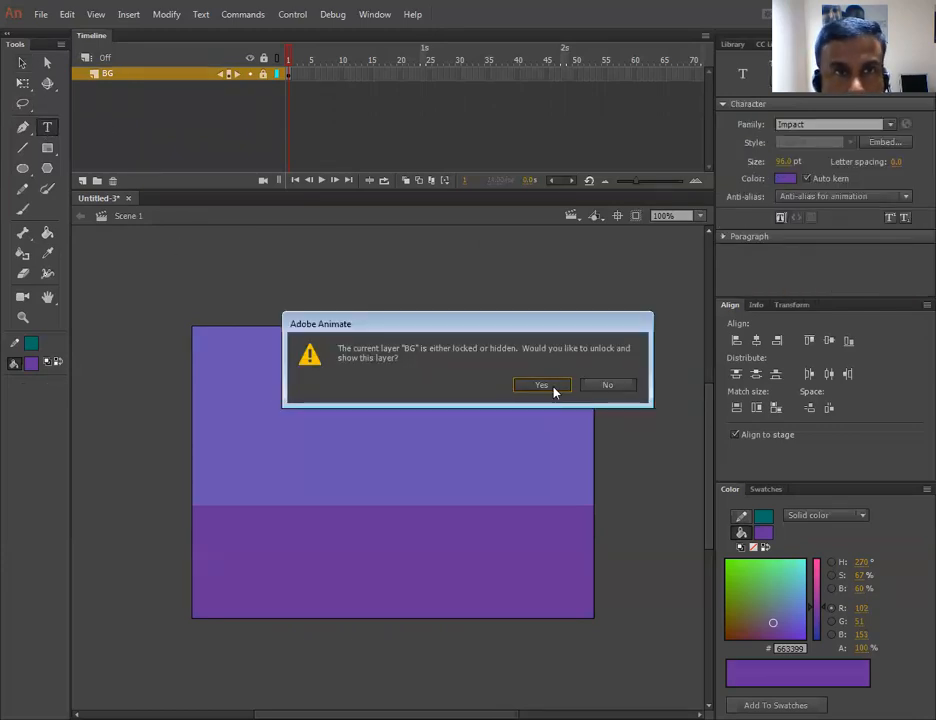
click(553, 391)
click(82, 180)
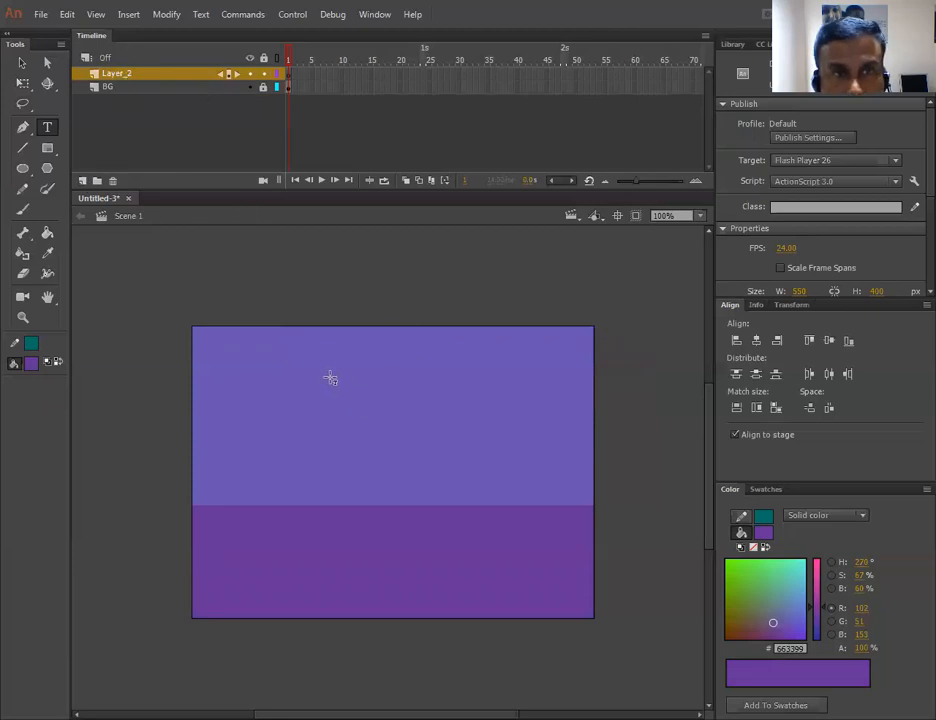
click(273, 400)
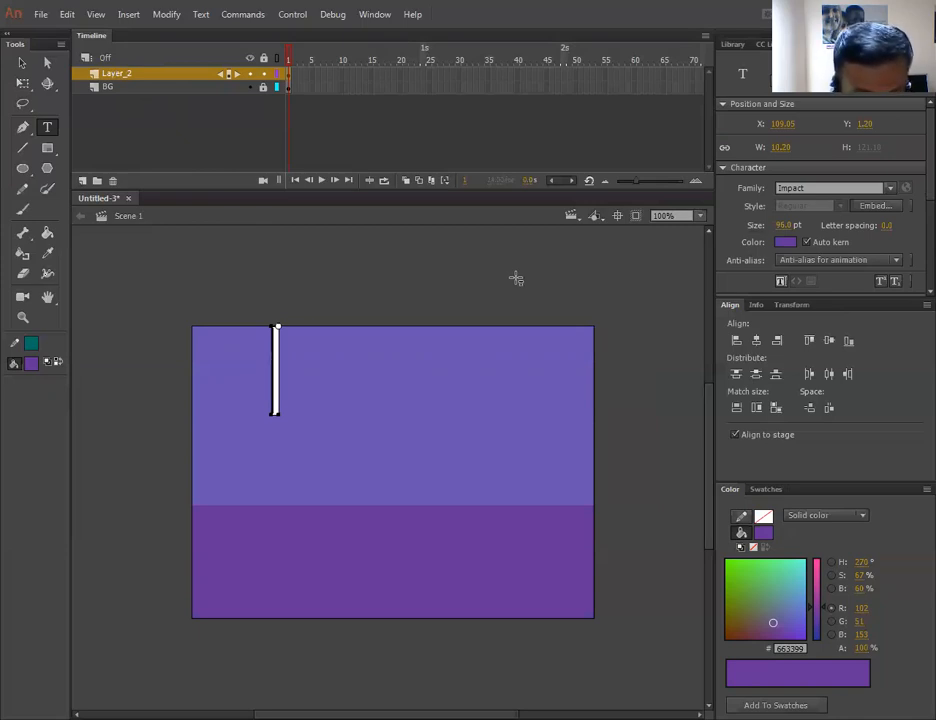
text(TITLE)
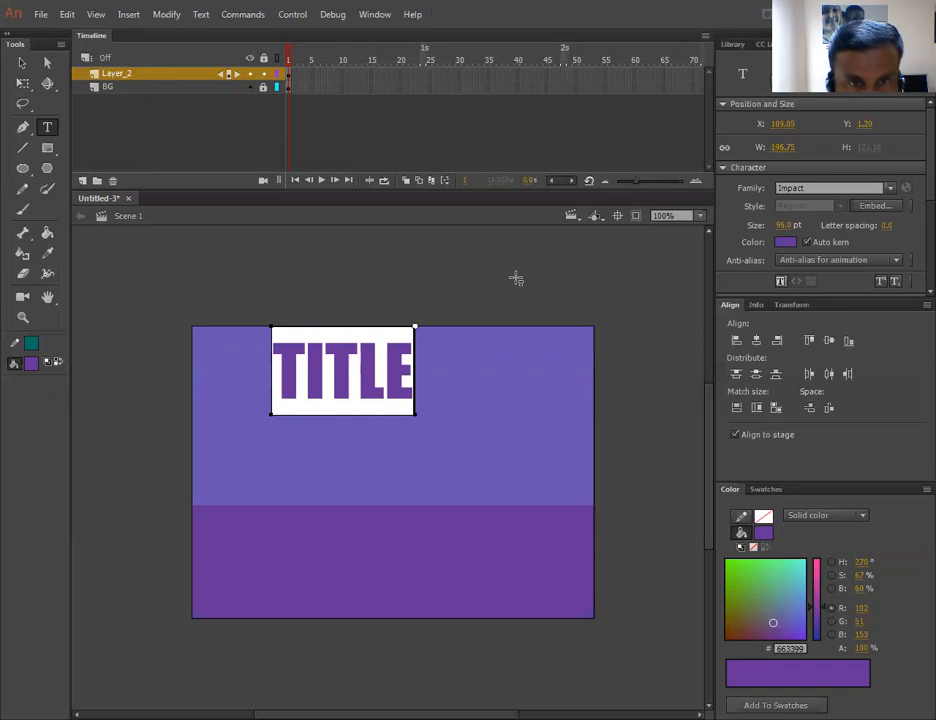
text( ADDED)
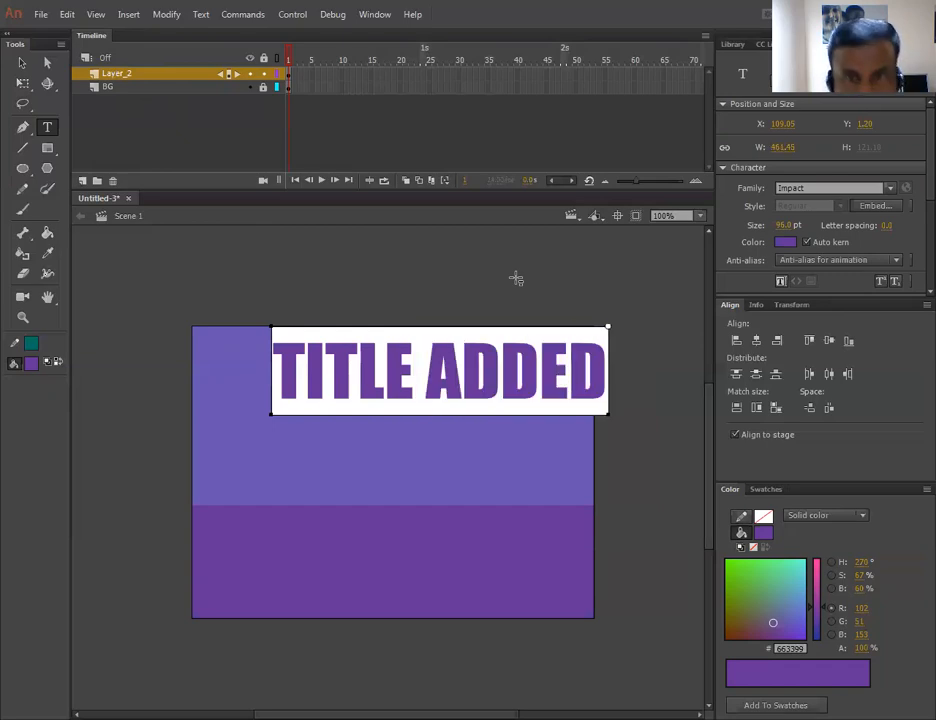
- Move the TITLE ADDED text to about X 54, Y 59 on the stage
click(21, 62)
drag(435, 382, 395, 425)
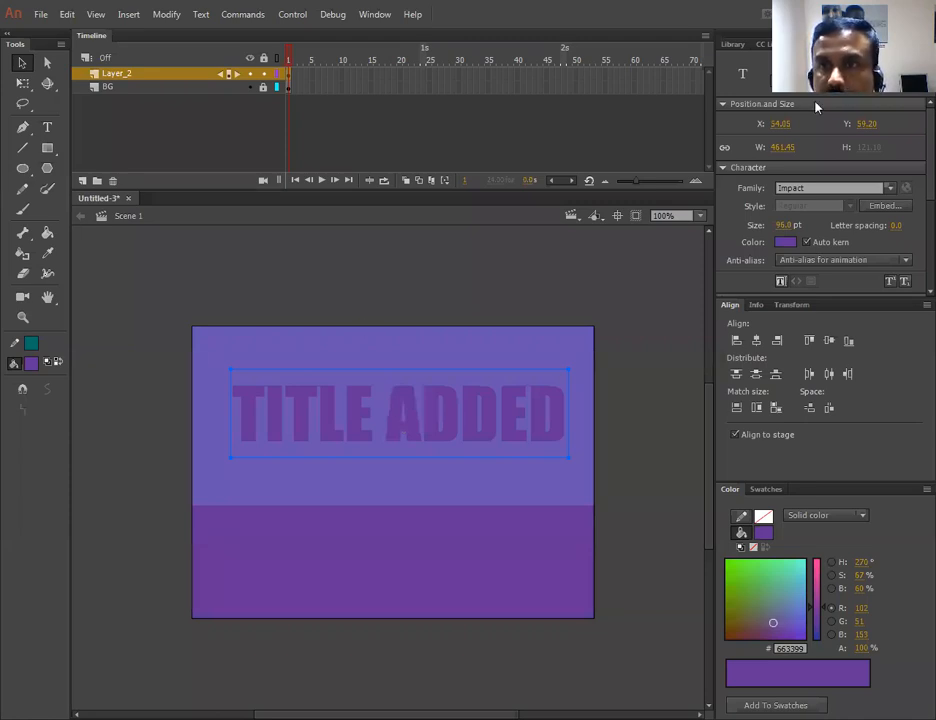
click(530, 293)
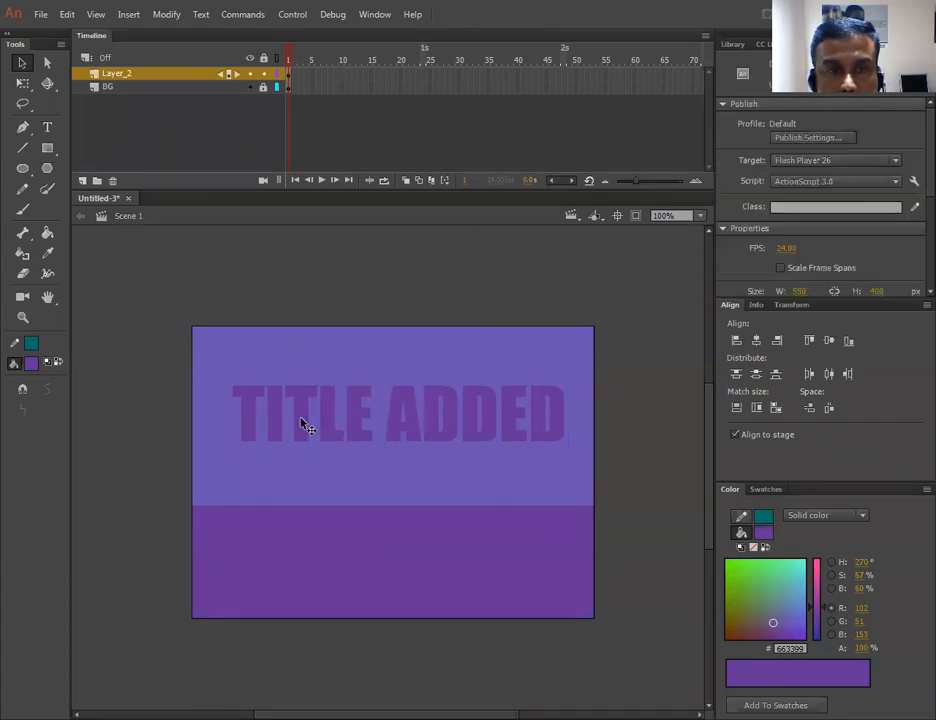
click(351, 426)
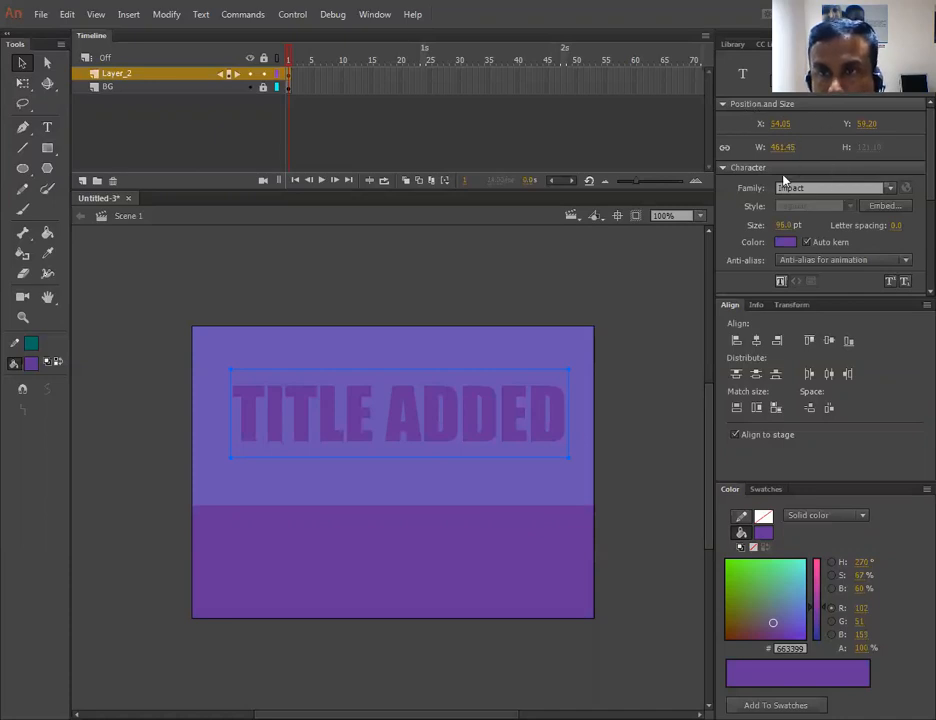
- Preview several font families on the title text and set its font to Berlin Sans FB Demi
click(892, 188)
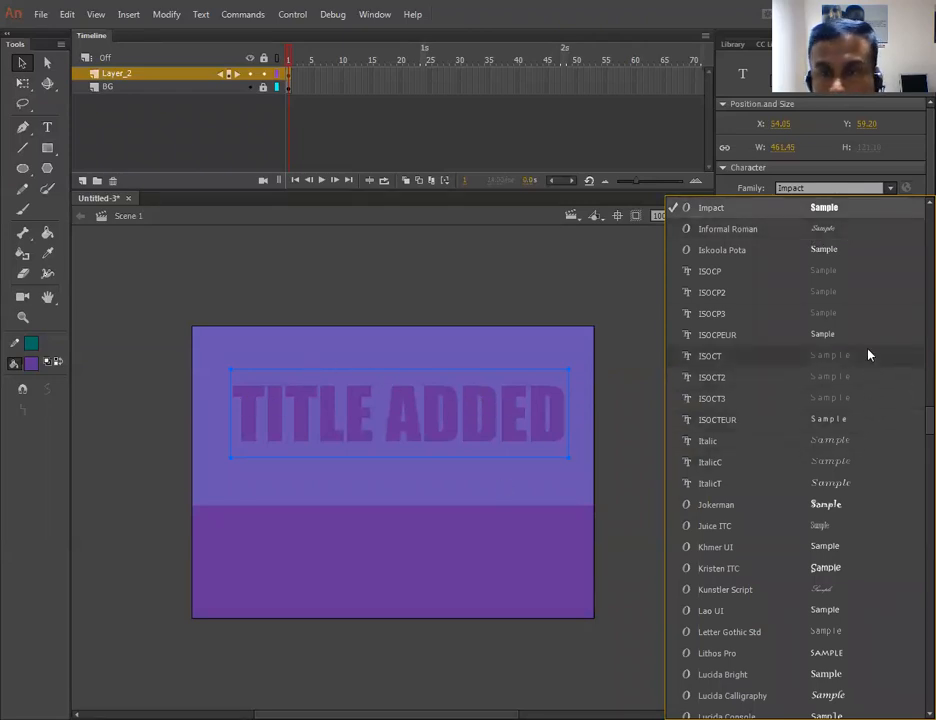
scroll(902, 477, up, 5)
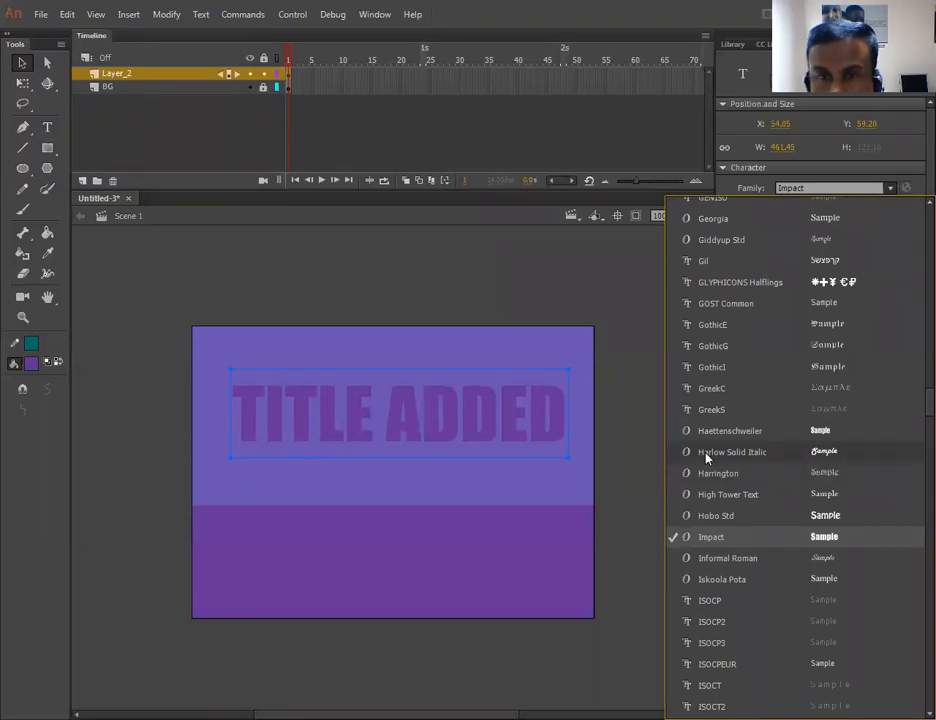
click(737, 455)
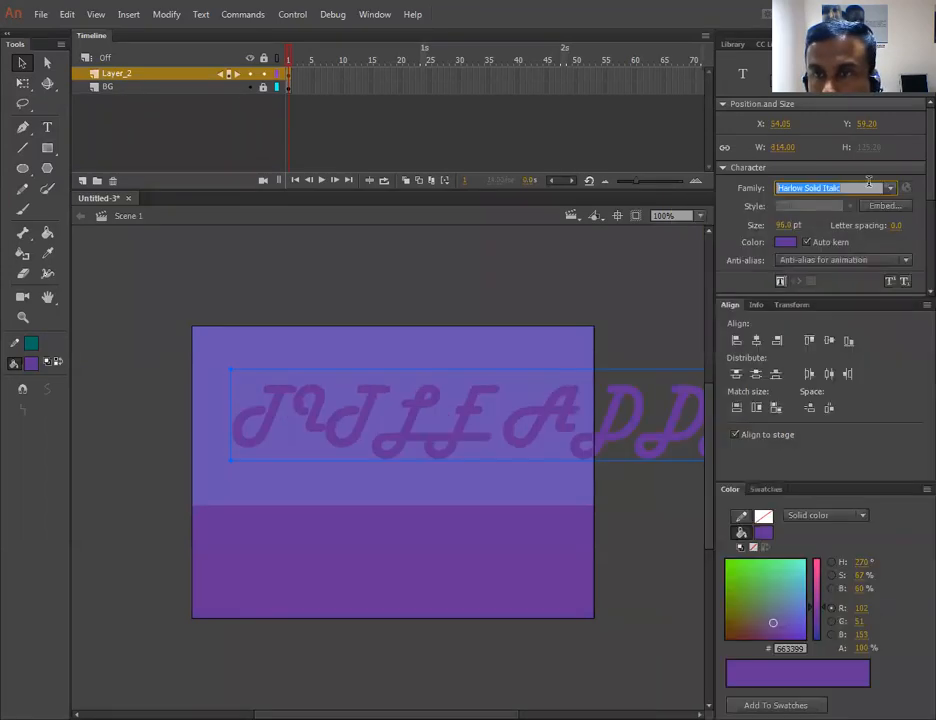
key(Down)
key(Down)
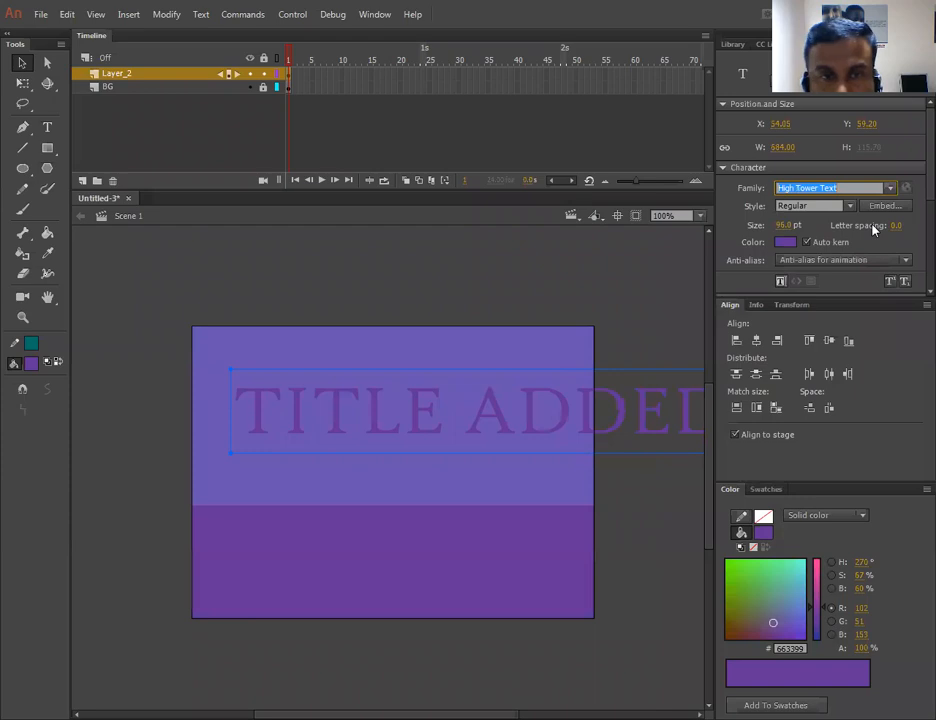
key(Up)
key(Down)
key(Down)
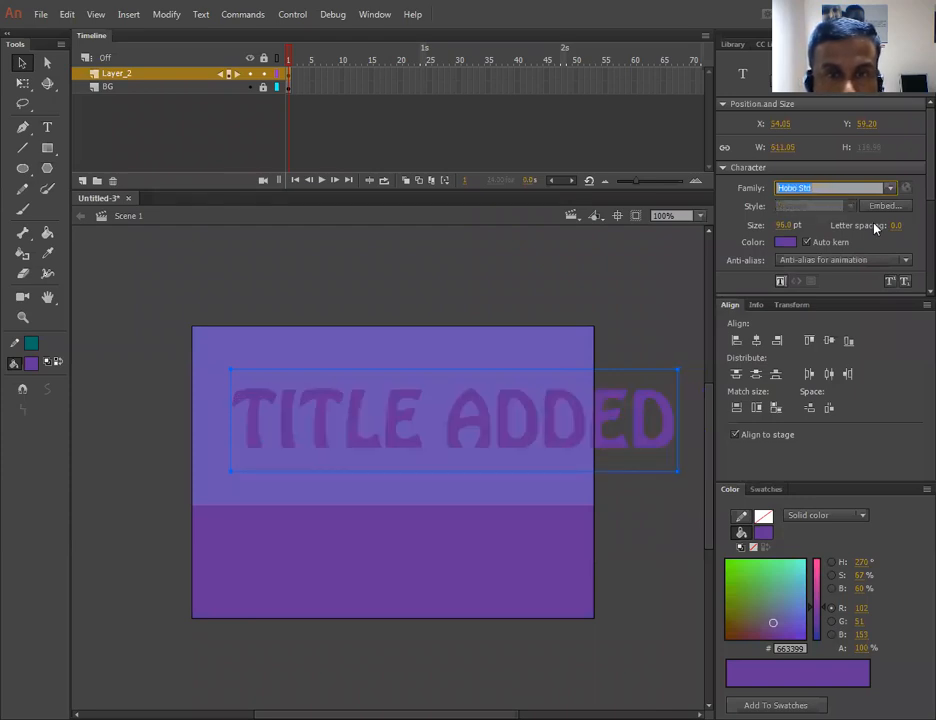
key(Down)
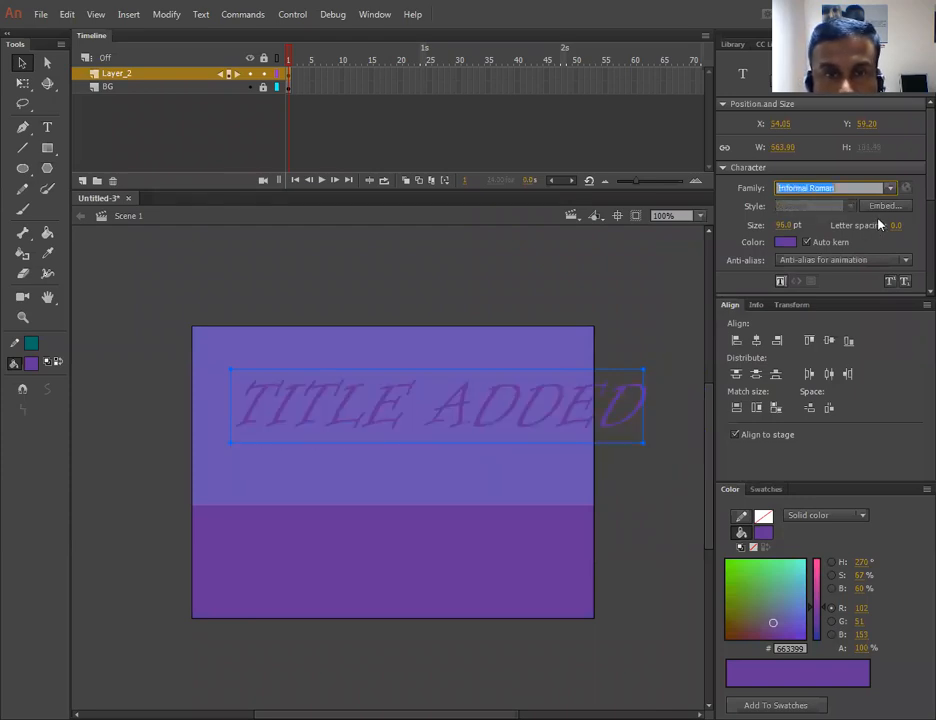
key(Up)
key(Down)
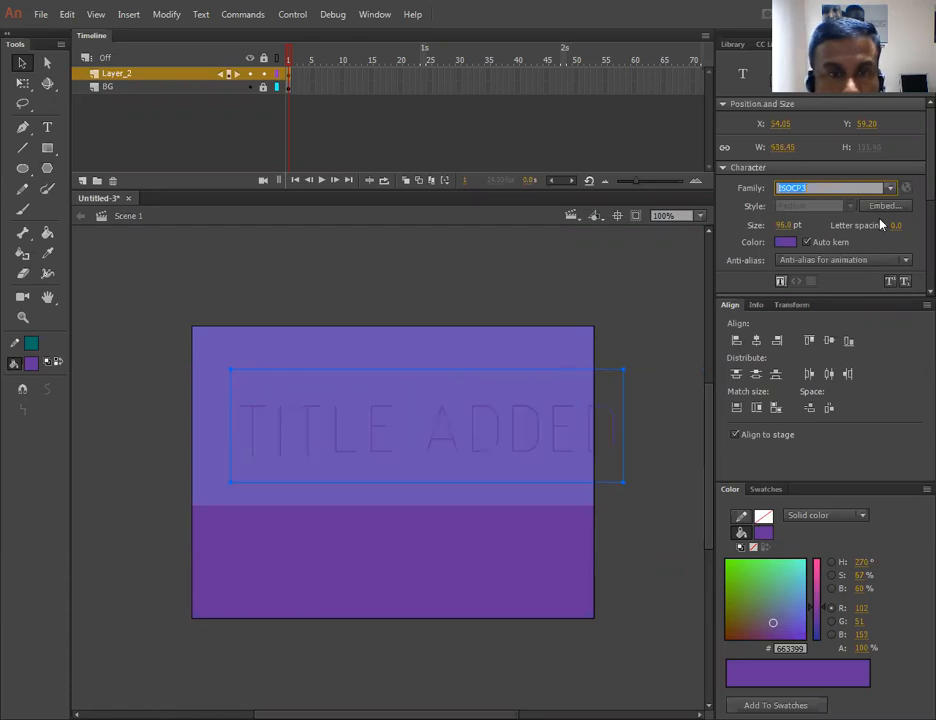
key(Down)
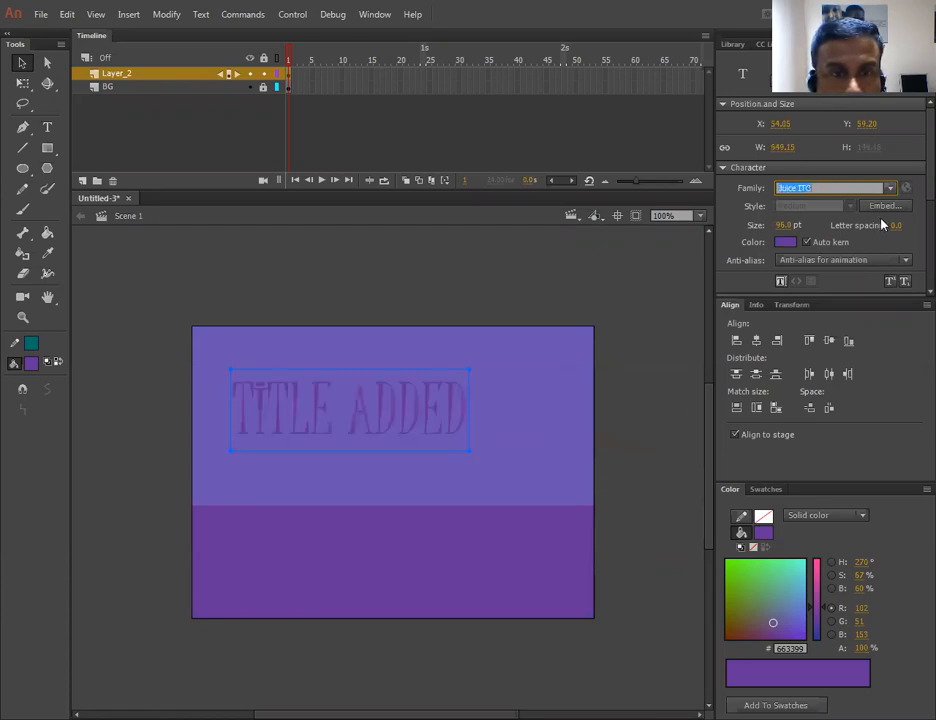
key(Down)
key(Down)
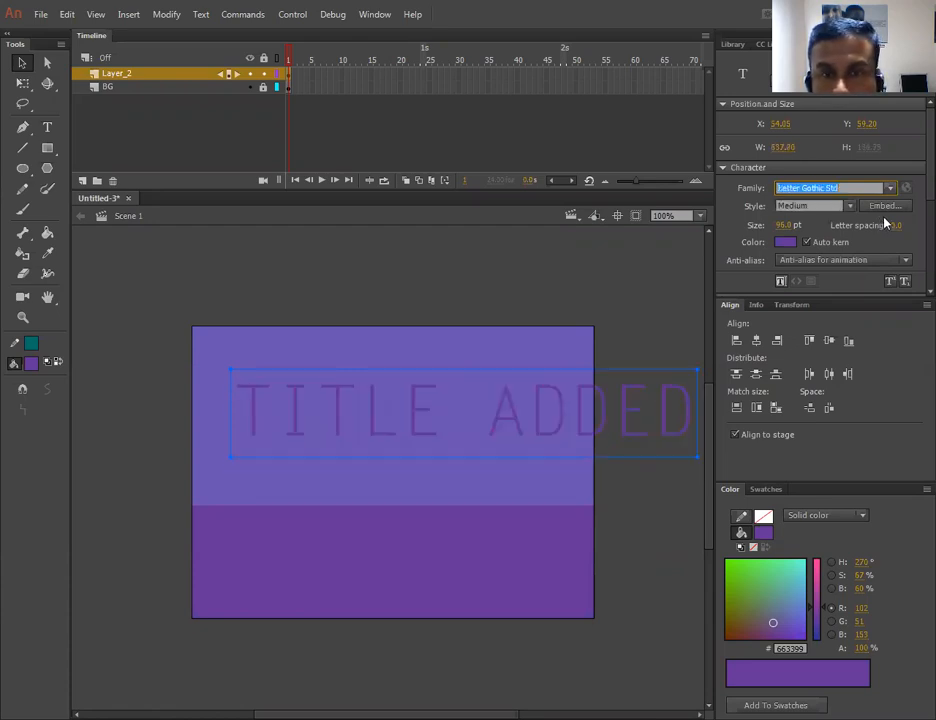
key(Down)
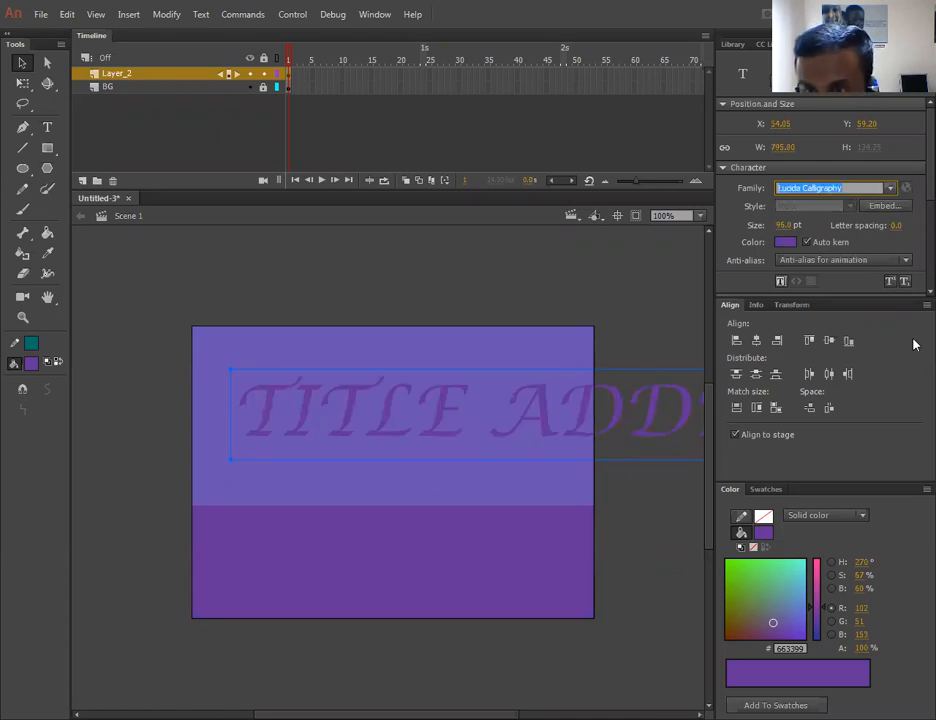
scroll(914, 335, up, 1)
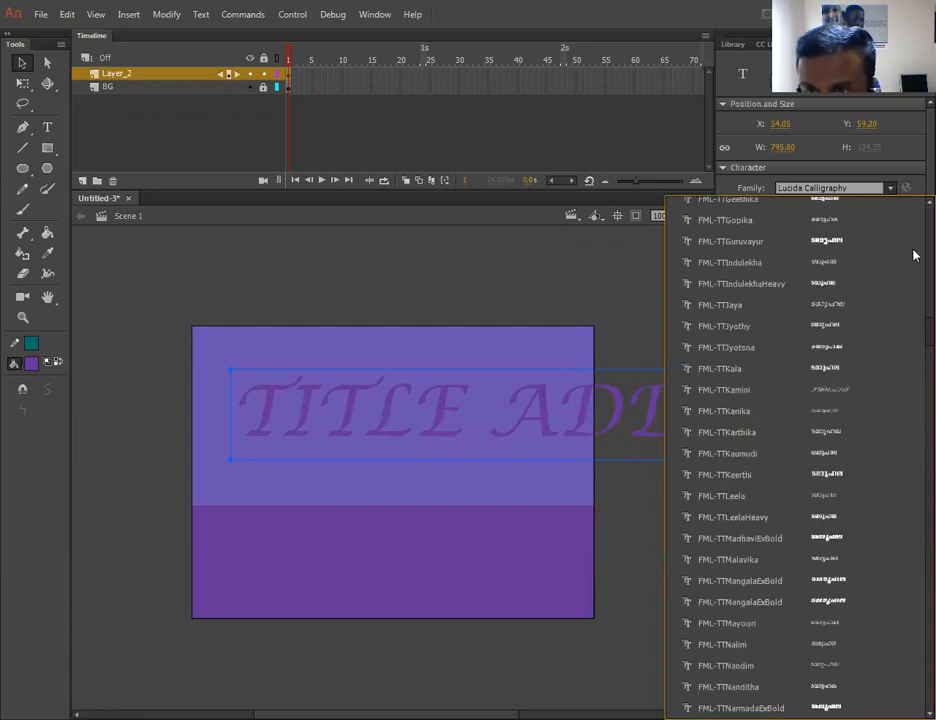
scroll(860, 240, up, 10)
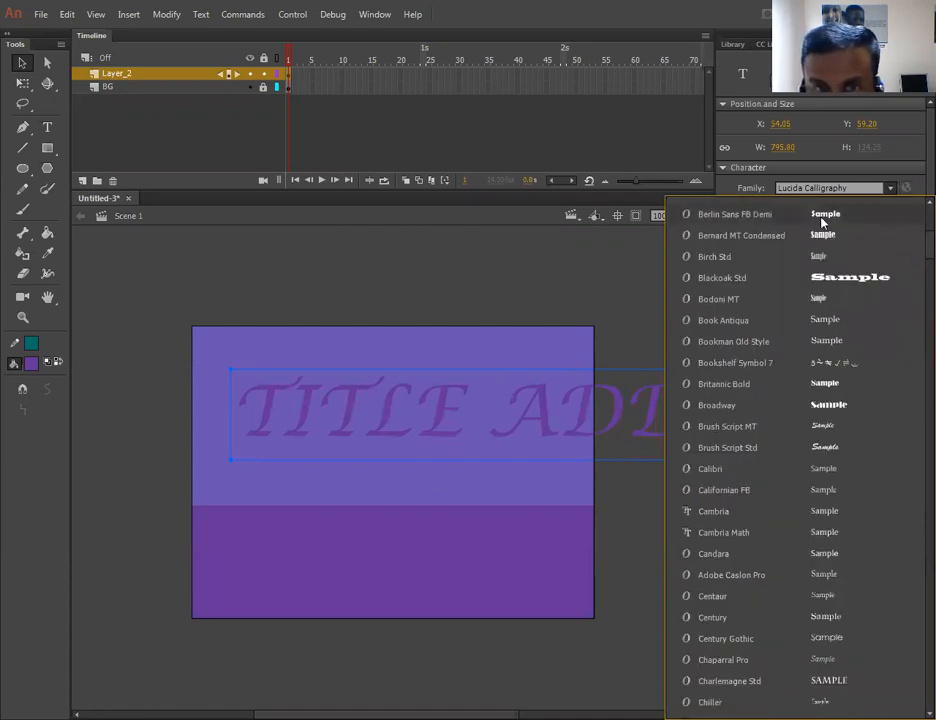
click(822, 216)
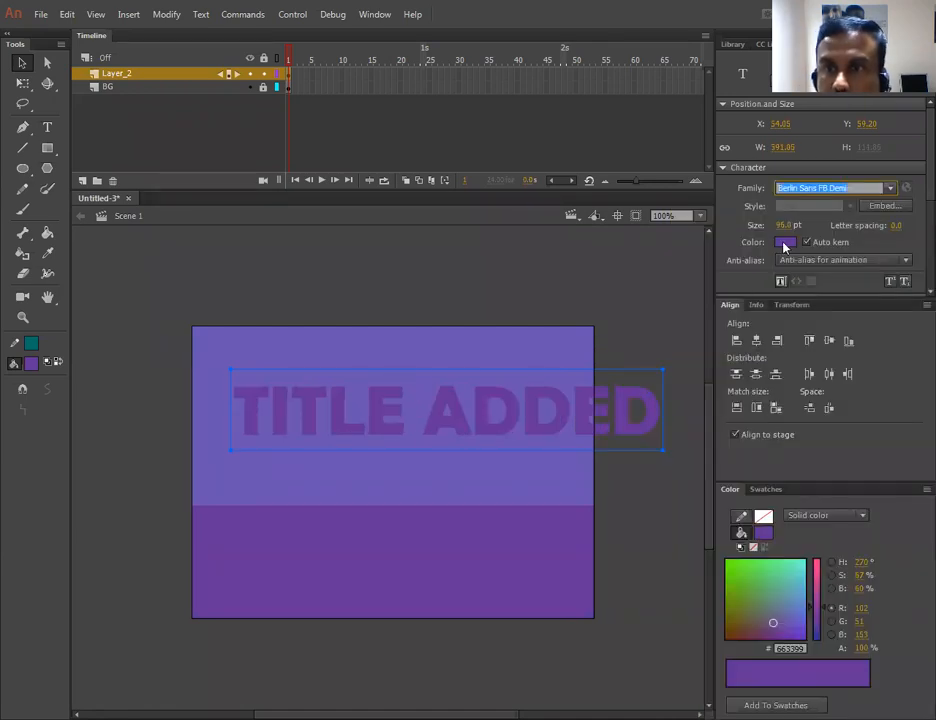
- Set the title text's colour to white and its font size to 66 pt
click(785, 242)
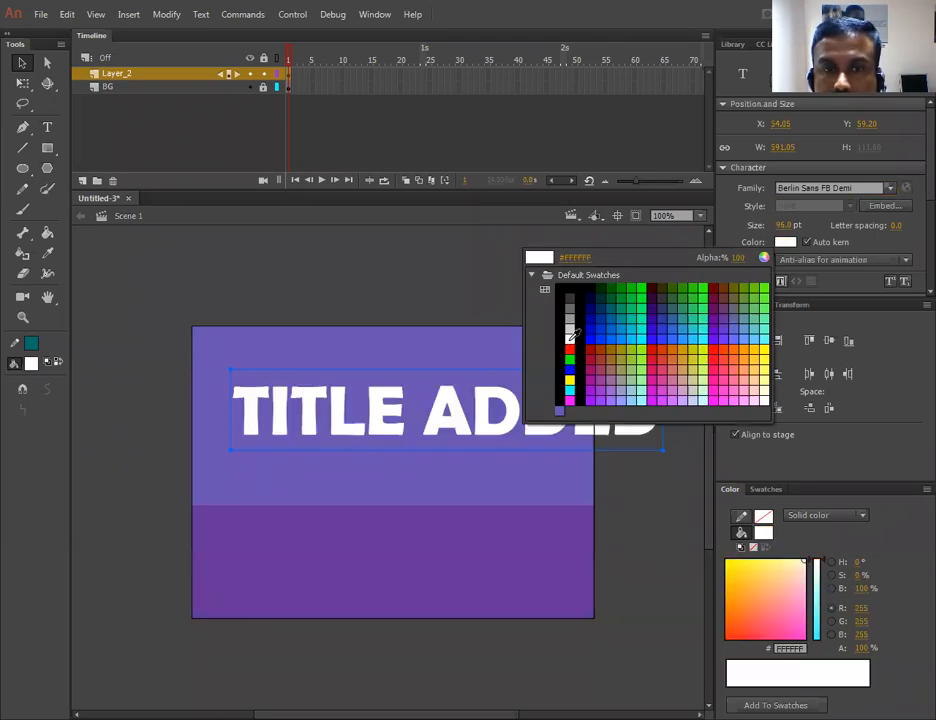
click(572, 337)
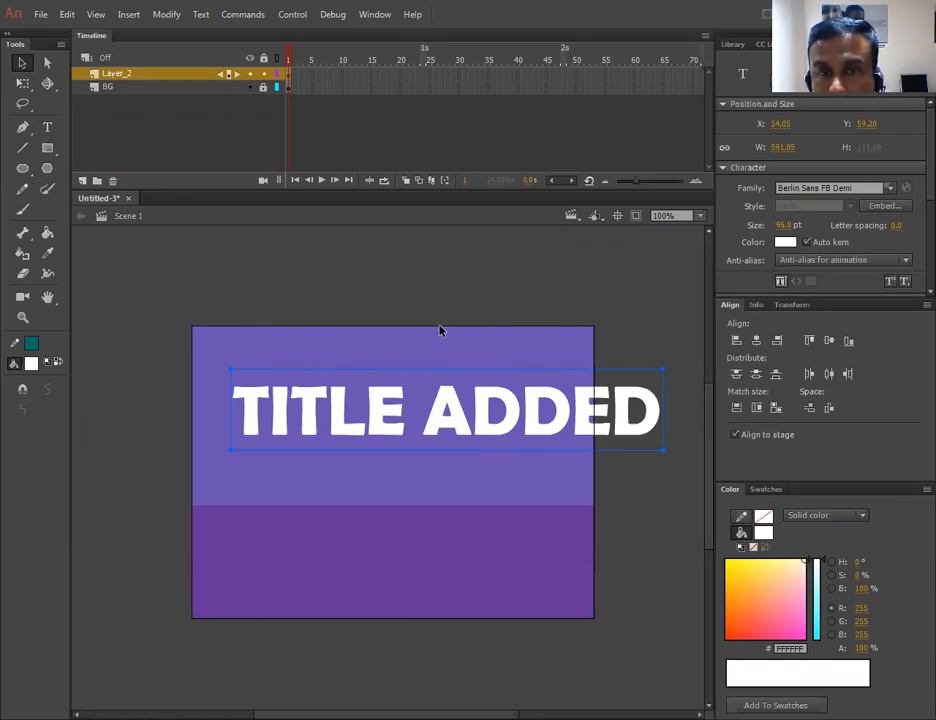
mouse_move(779, 232)
mouse_down()
mouse_move(765, 231)
mouse_move(782, 229)
mouse_move(780, 240)
mouse_up()
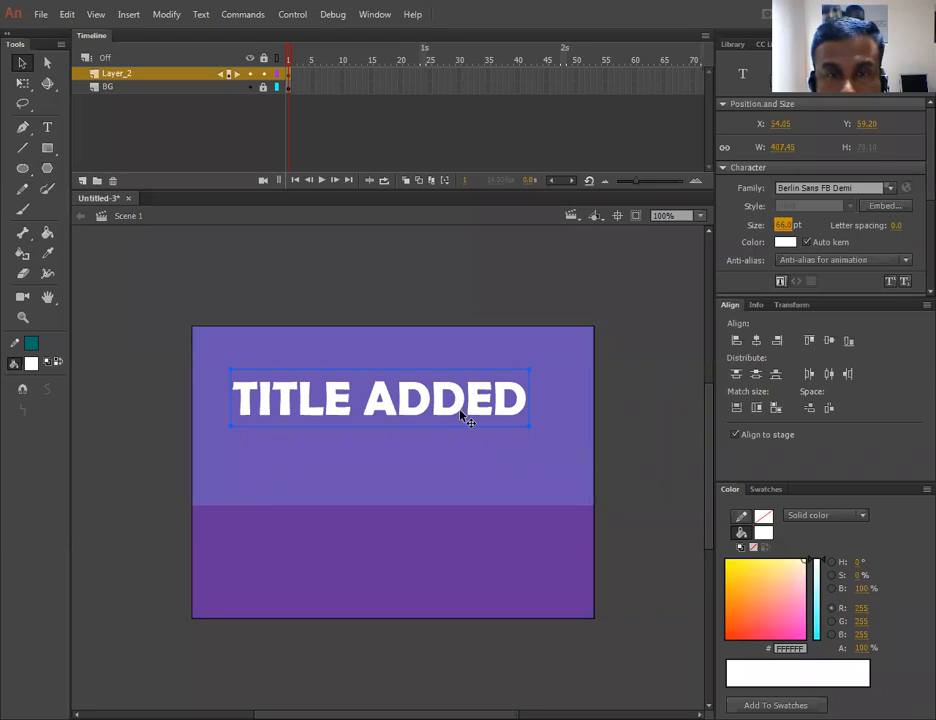
- Move the title text down to about X 77, Y 187 on the stage
drag(438, 490, 438, 507)
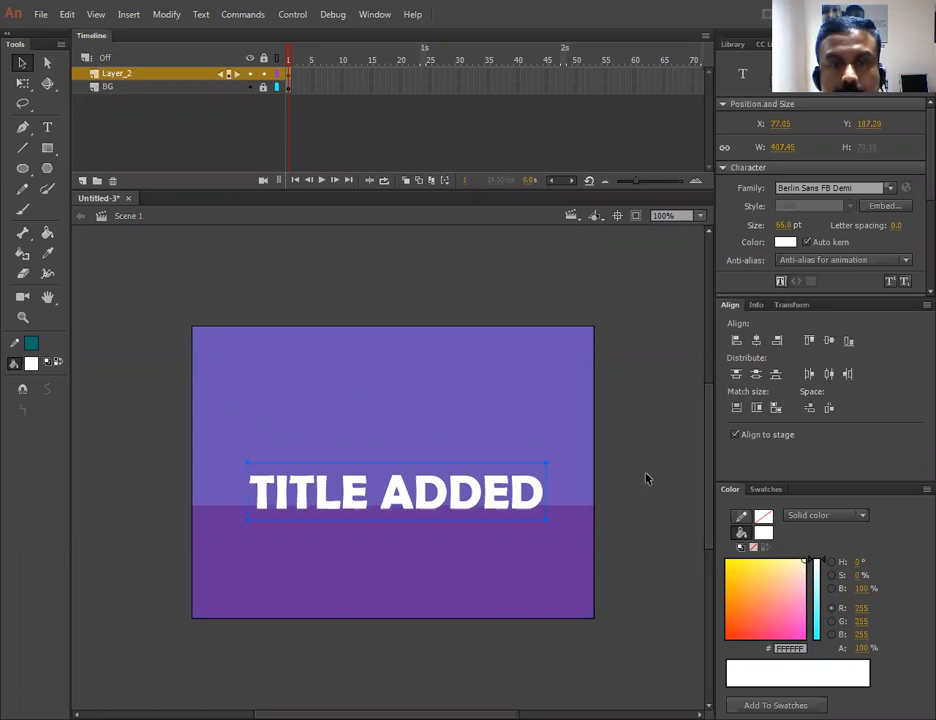
click(655, 468)
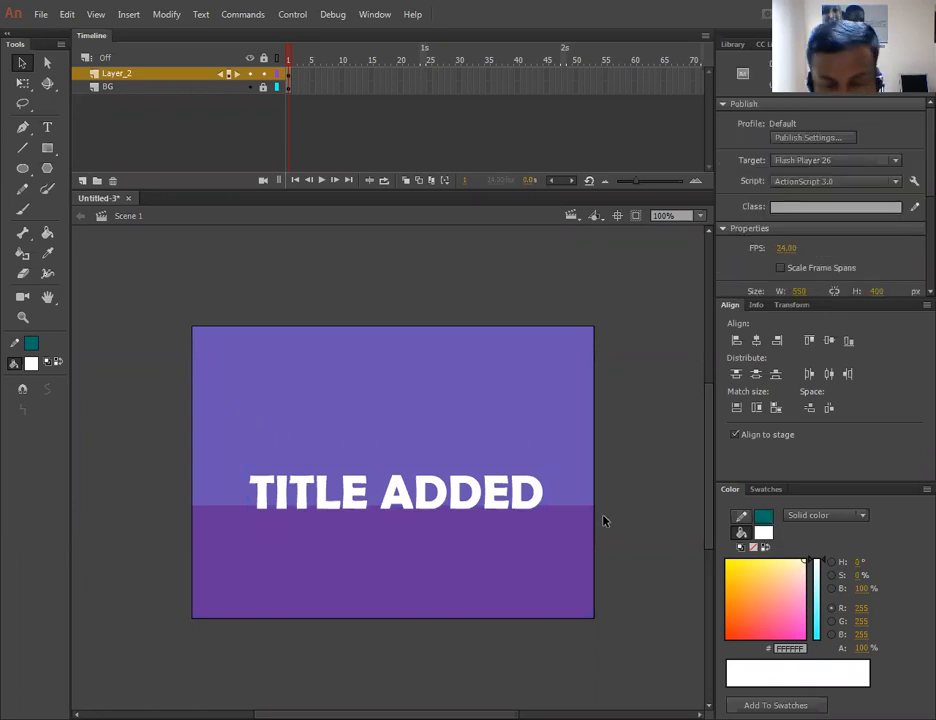
- Break the title text apart into individual letters
key(ctrl+equal)
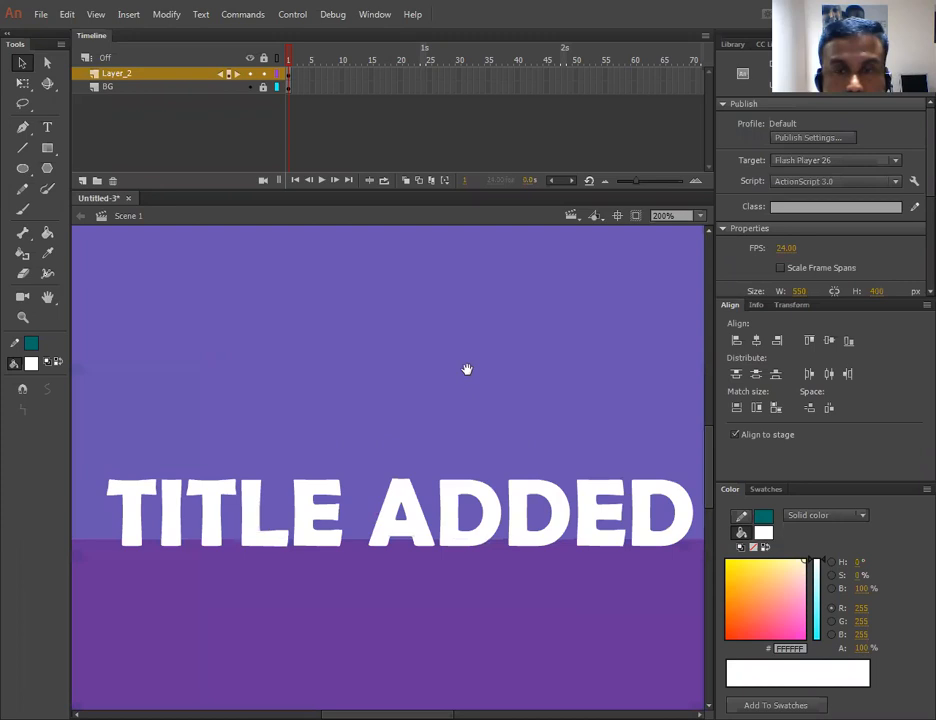
scroll(458, 360, down, 2)
drag(457, 356, 450, 352)
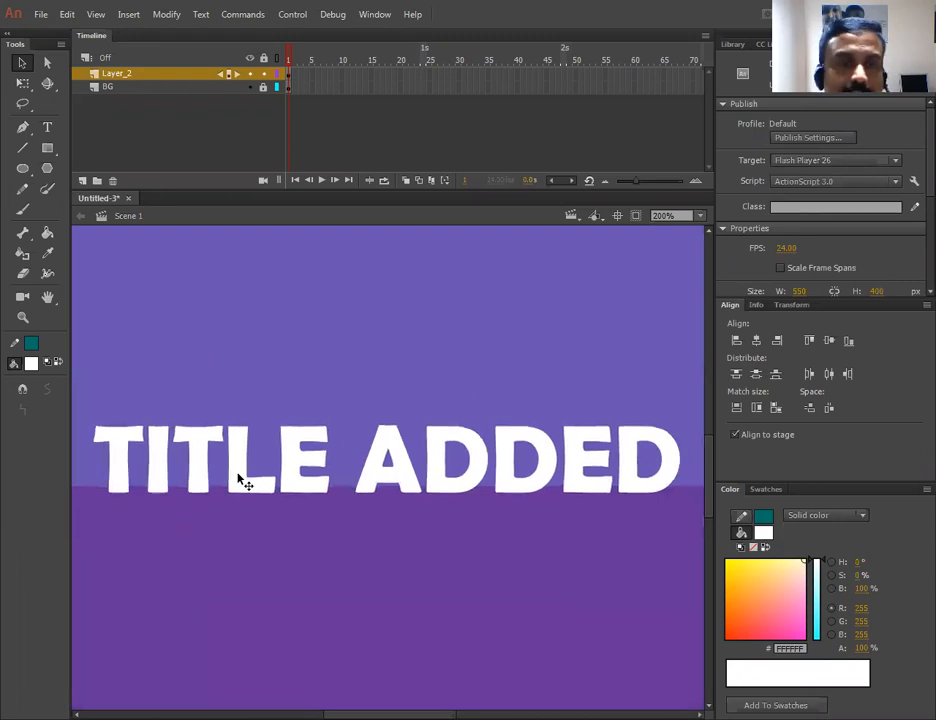
click(228, 431)
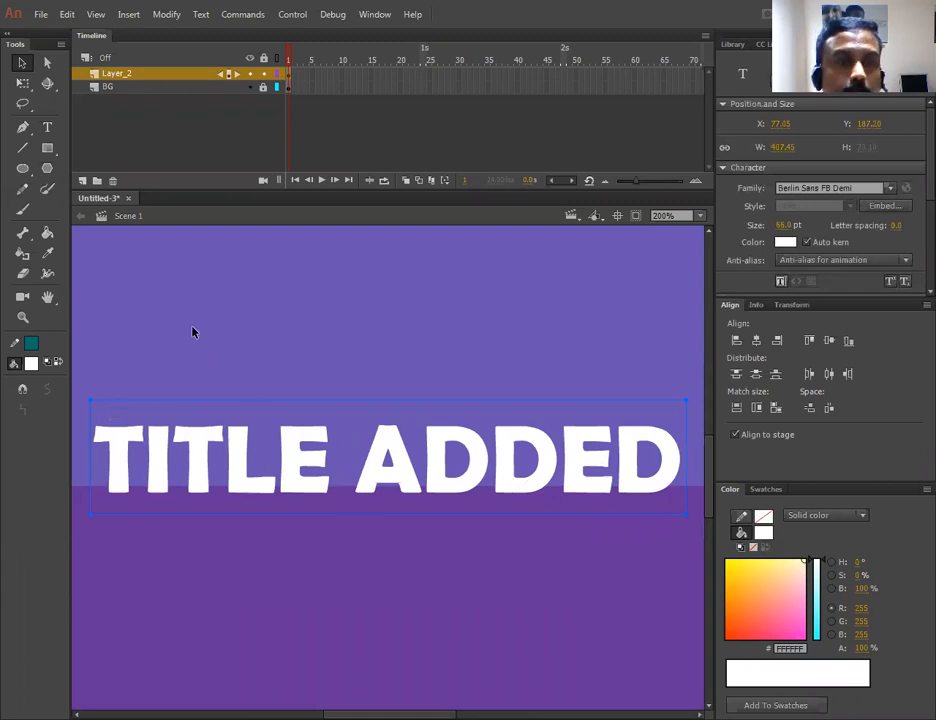
click(163, 14)
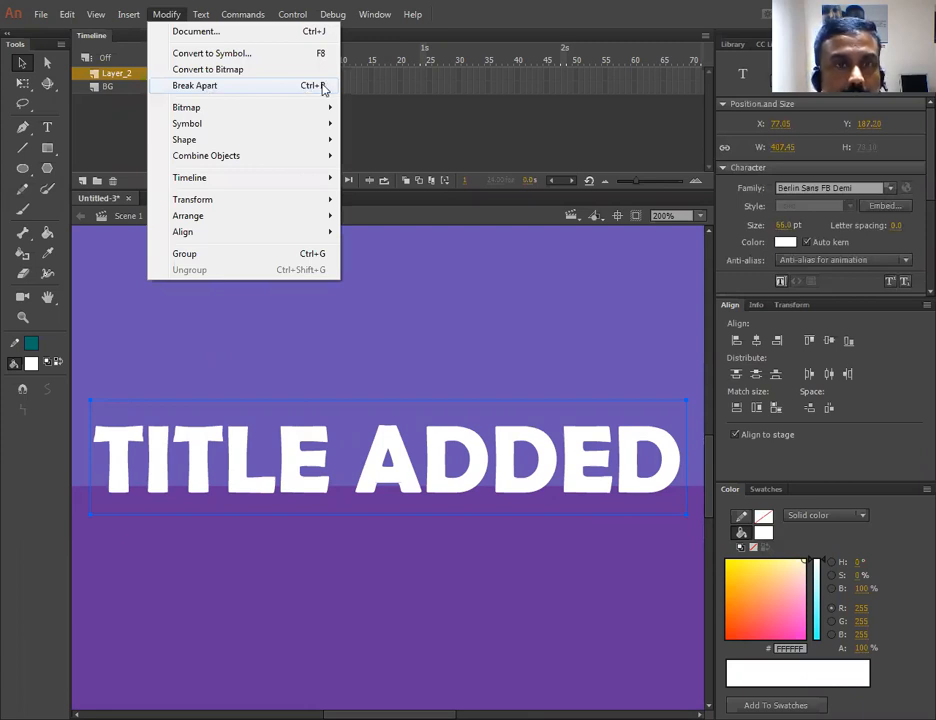
click(189, 88)
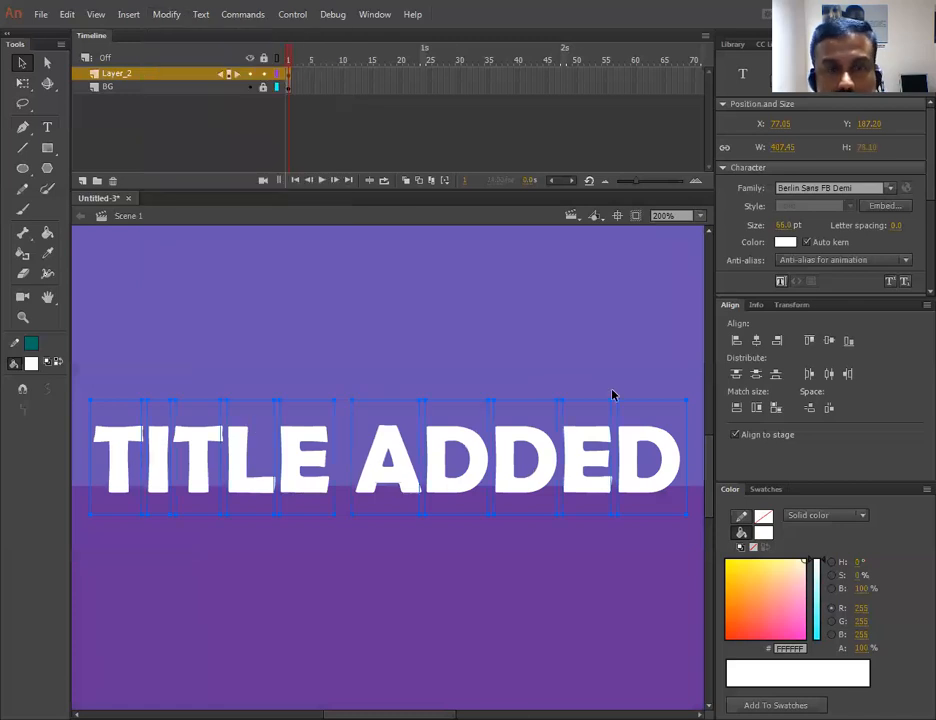
- Try dragging single letters up out of the title, undoing each move
click(150, 455)
drag(157, 461, 168, 423)
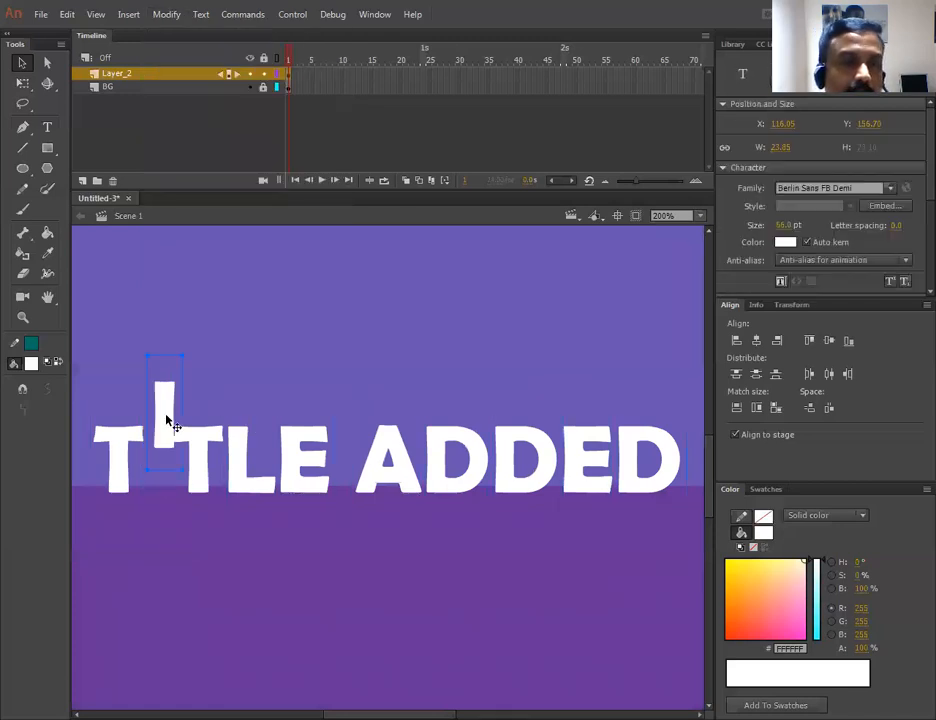
key(ctrl+z)
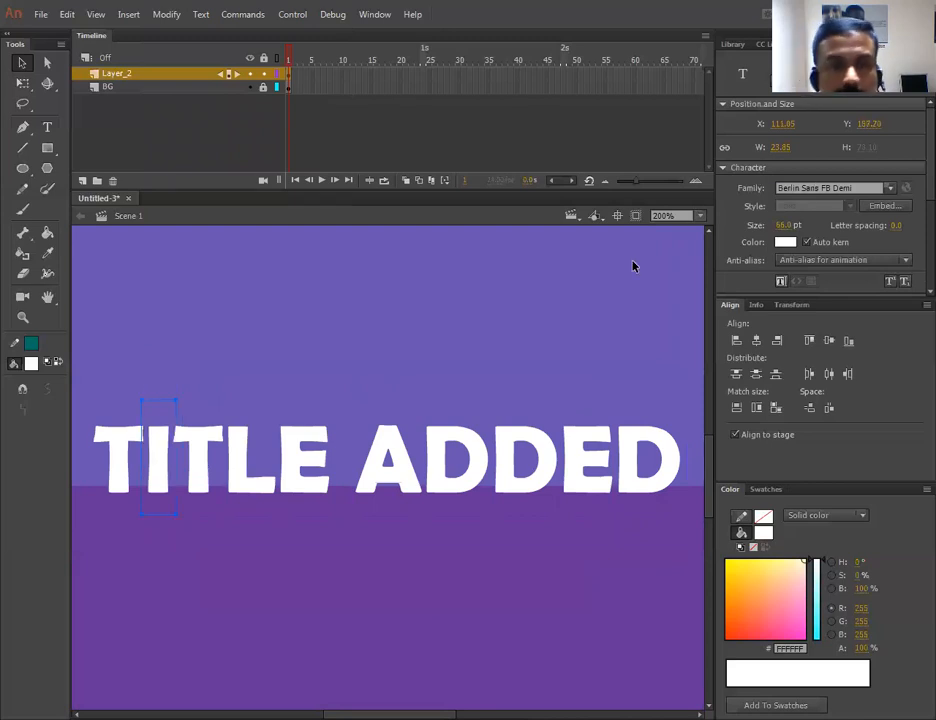
click(242, 374)
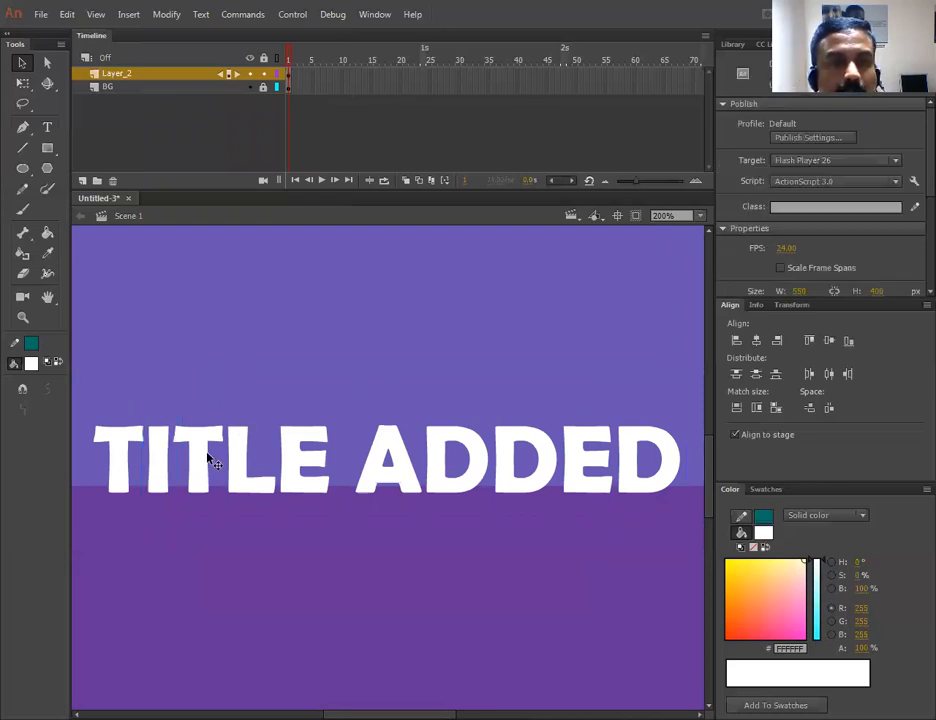
drag(293, 473, 293, 403)
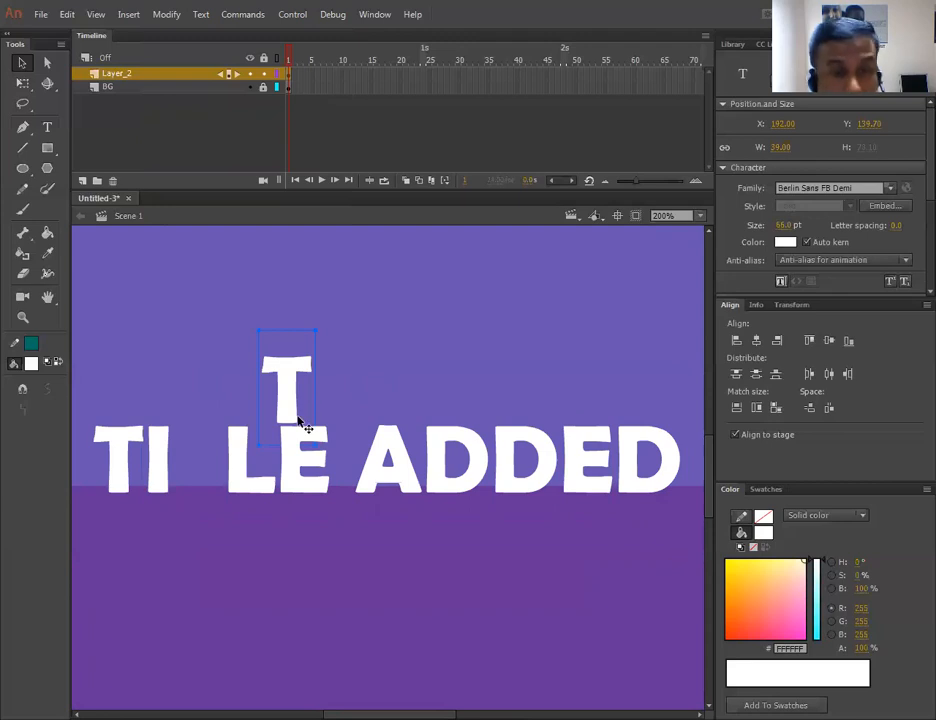
key(ctrl+z)
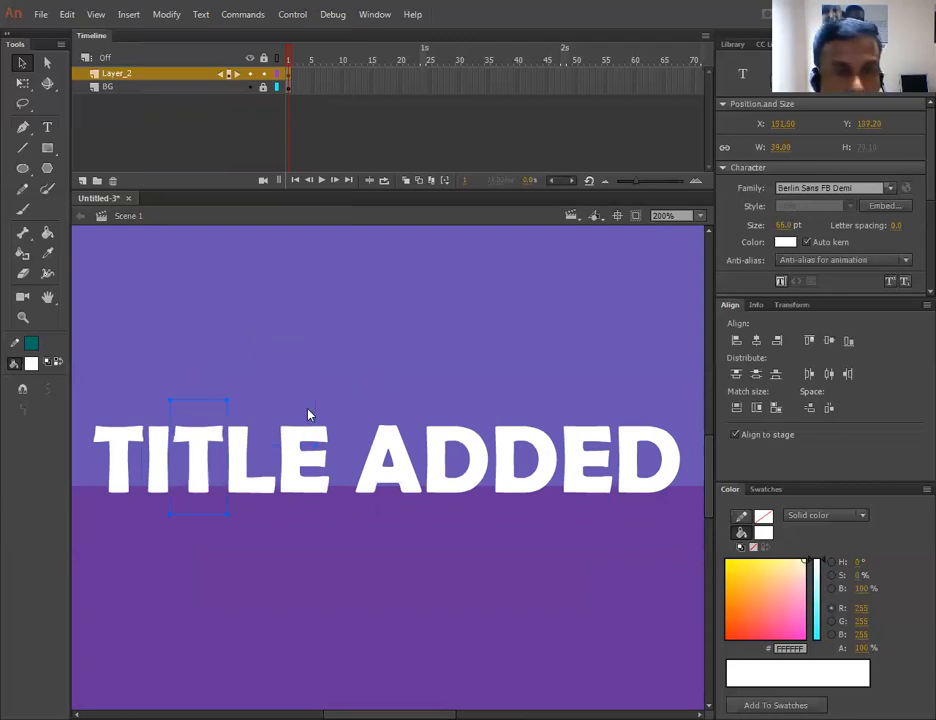
key(ctrl+z)
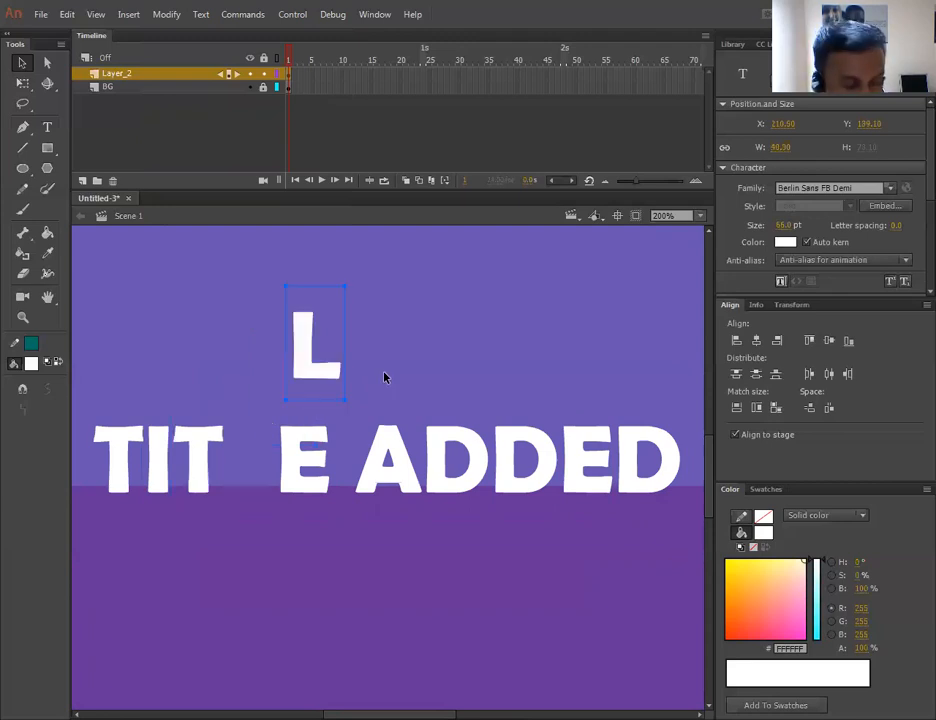
key(ctrl+z)
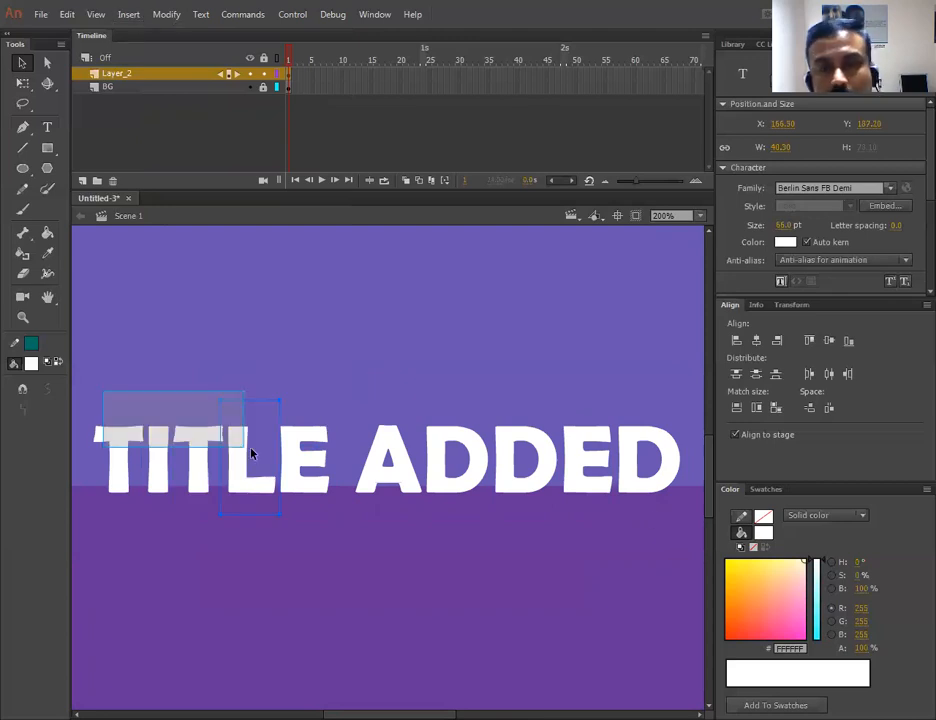
- Select all the letters and break them apart again into shapes
key(ctrl+a)
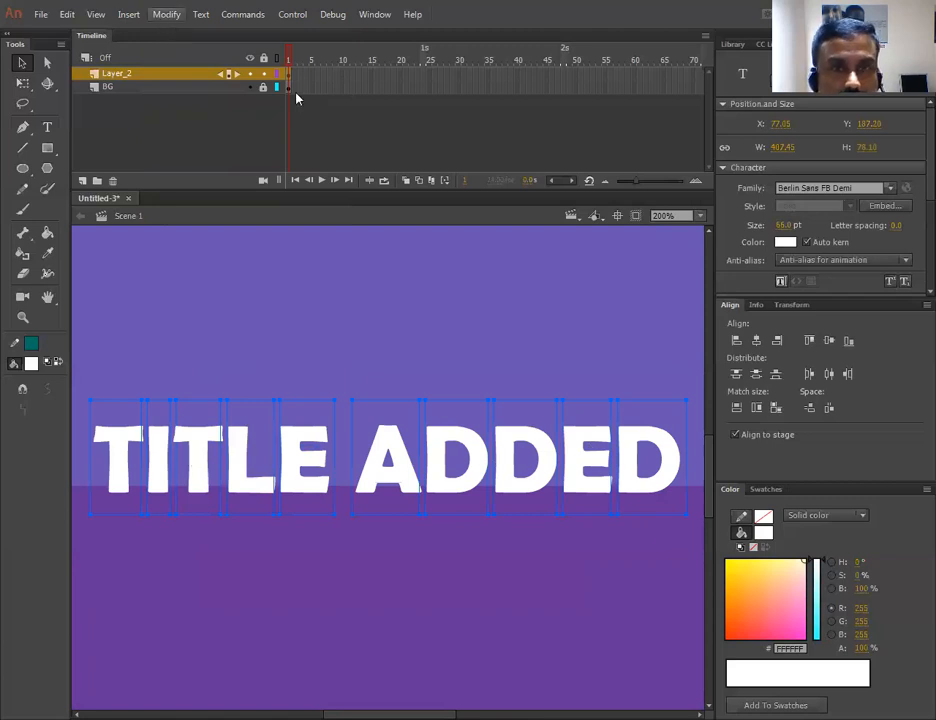
click(166, 14)
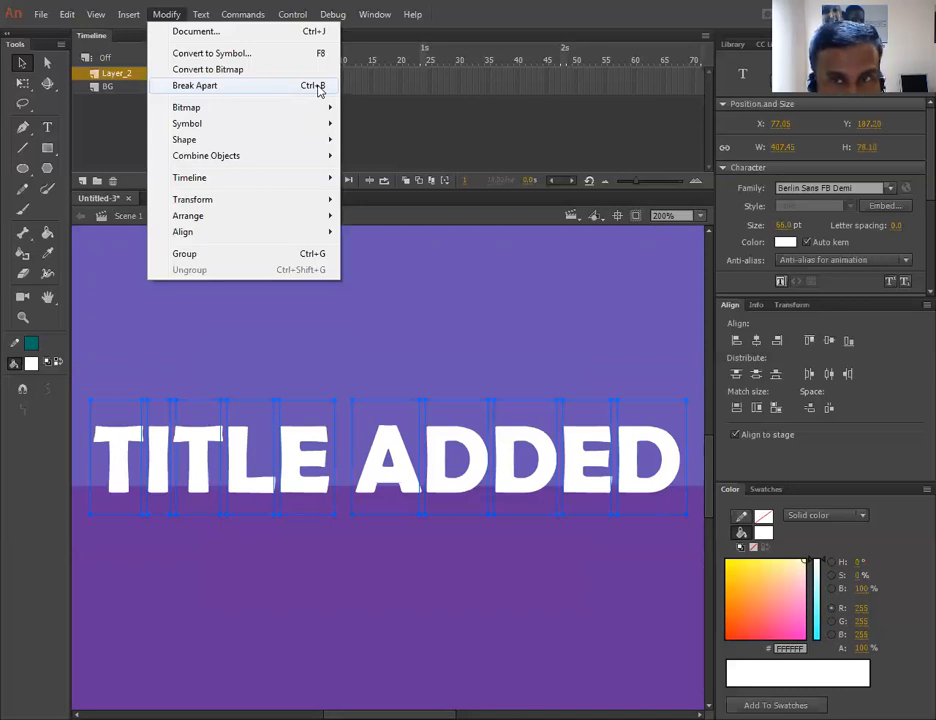
click(318, 88)
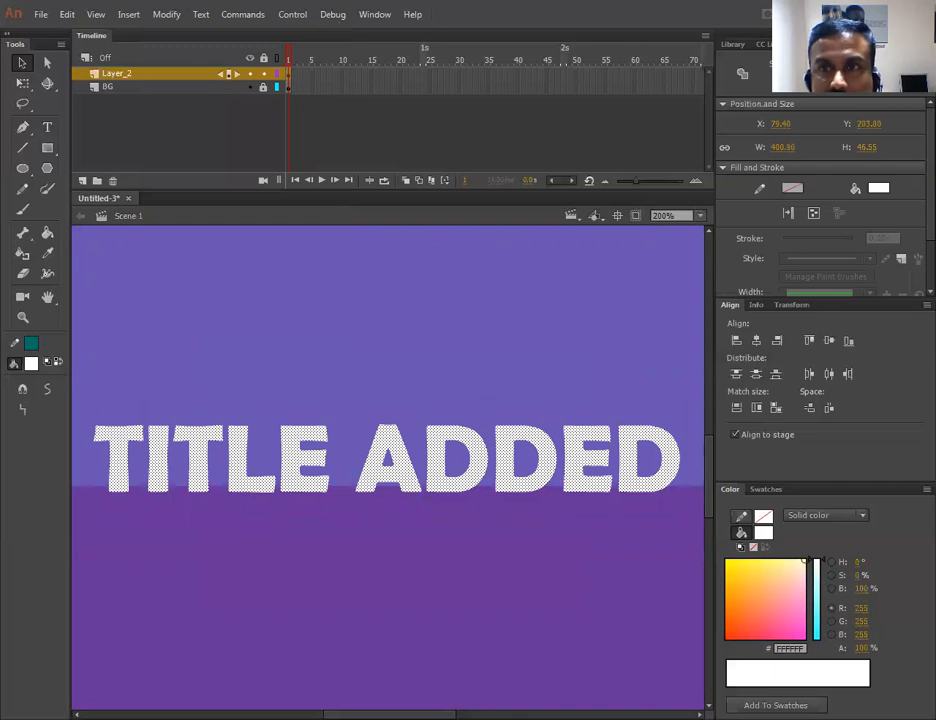
click(386, 332)
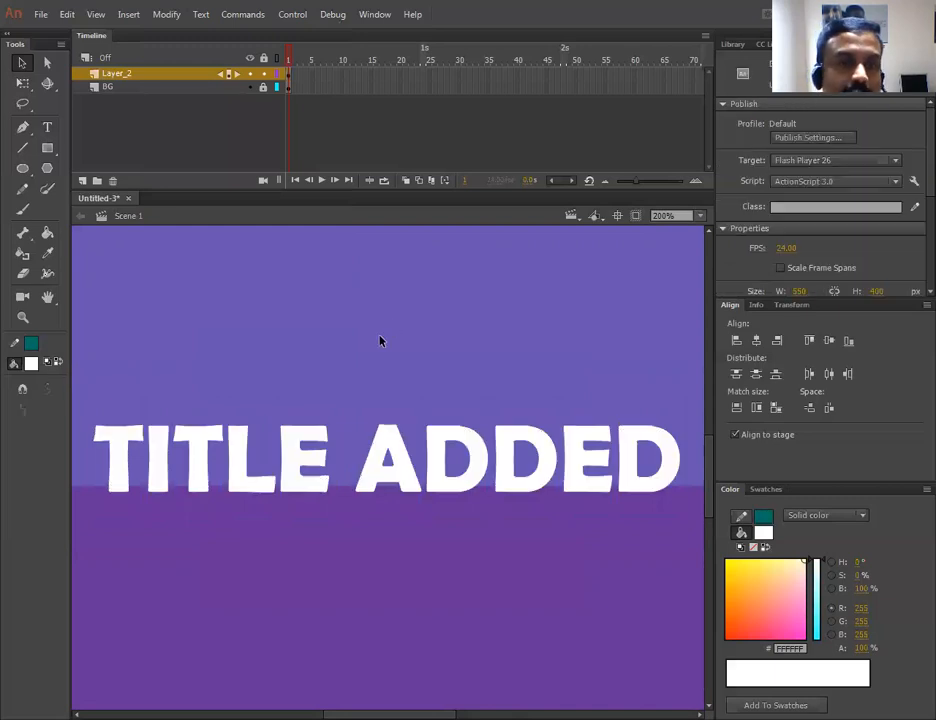
- Try reshaping the letter shapes by dragging a letter and its edges, undoing each change
drag(292, 466, 322, 381)
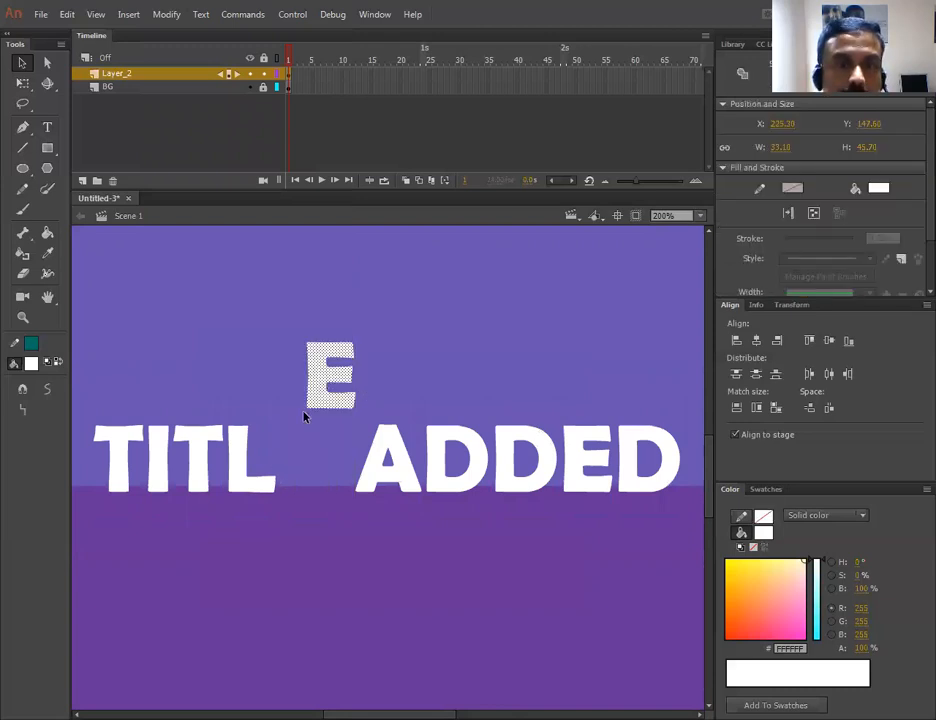
key(ctrl+z)
mouse_move(254, 370)
mouse_down()
mouse_move(283, 346)
mouse_move(256, 388)
mouse_up()
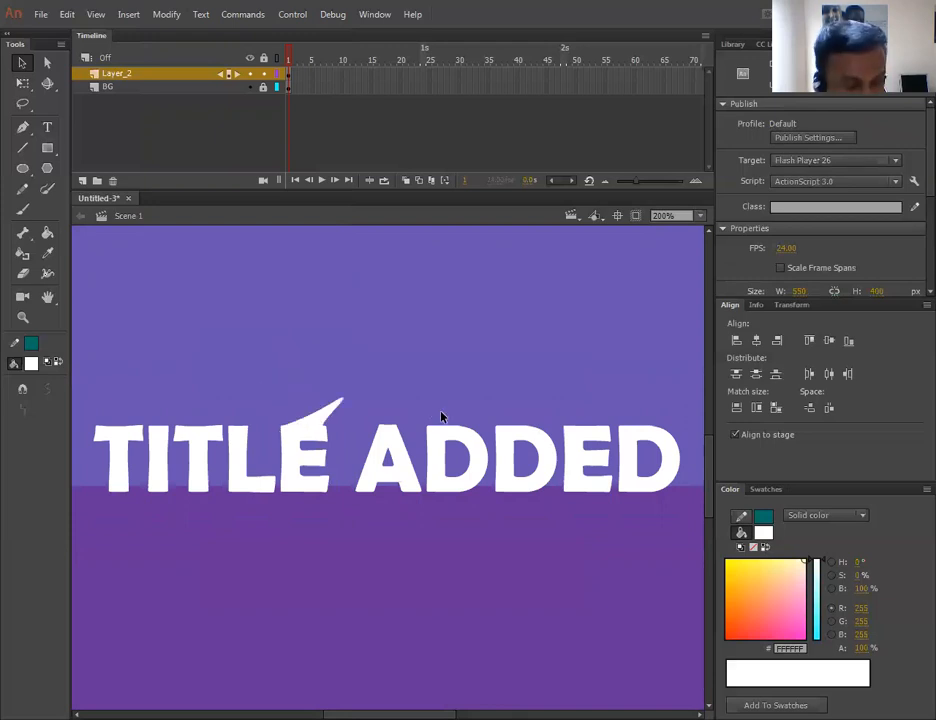
key(ctrl+z)
drag(445, 500, 450, 556)
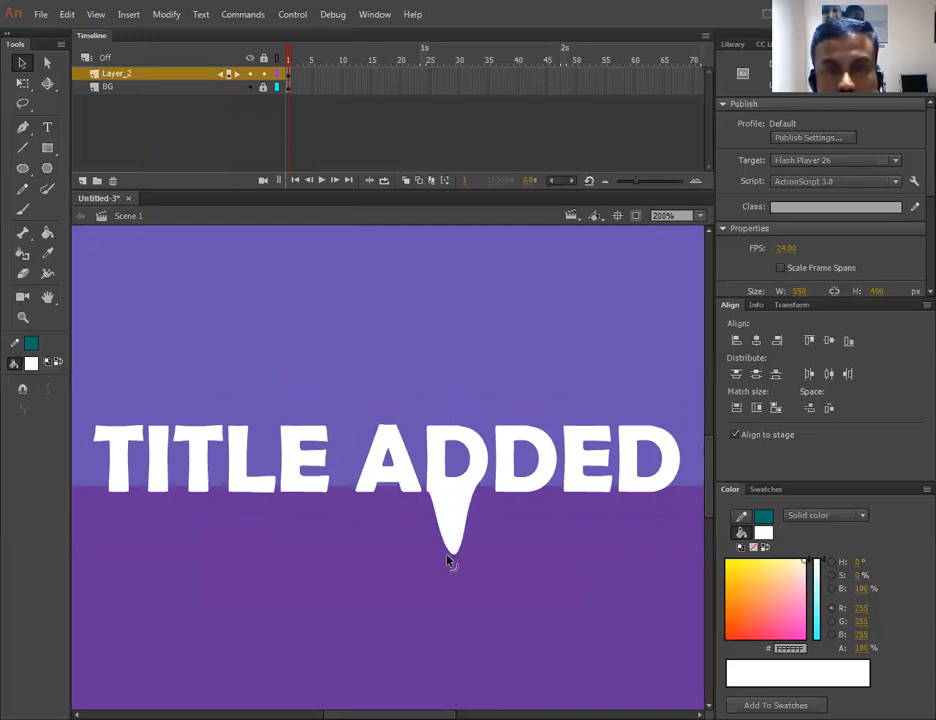
key(ctrl+z)
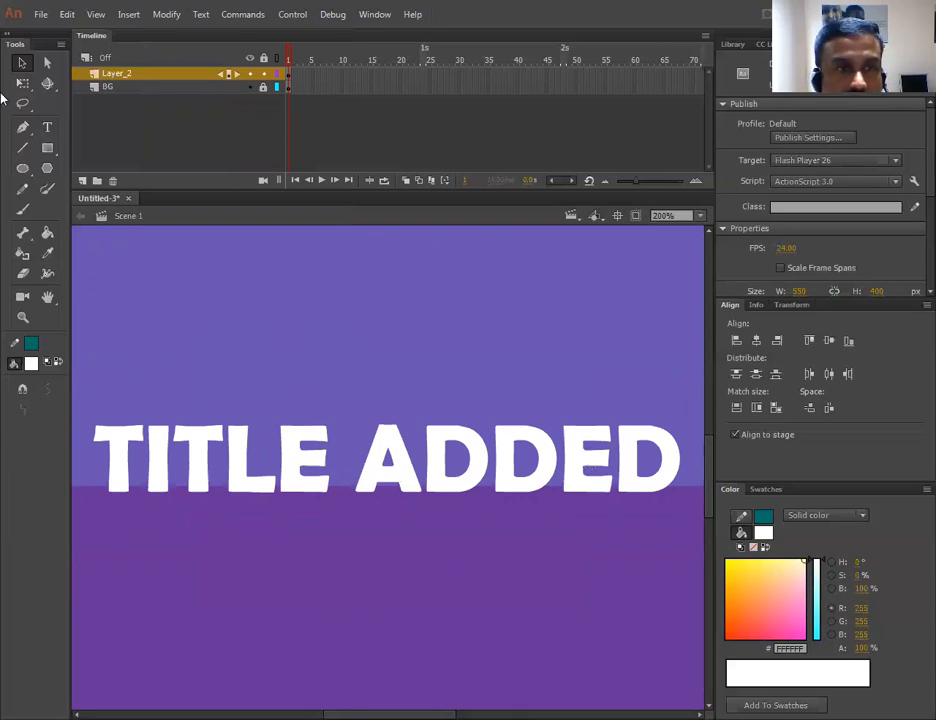
- Try drawing a straight Pen tool path across the title text, then undo it
click(23, 129)
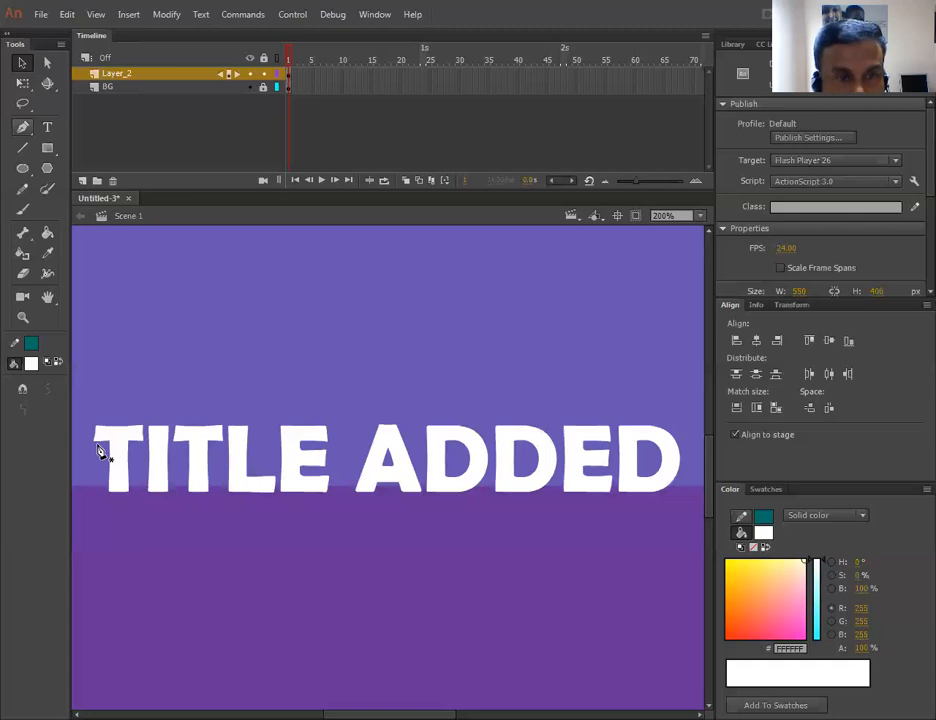
key(ctrl+1)
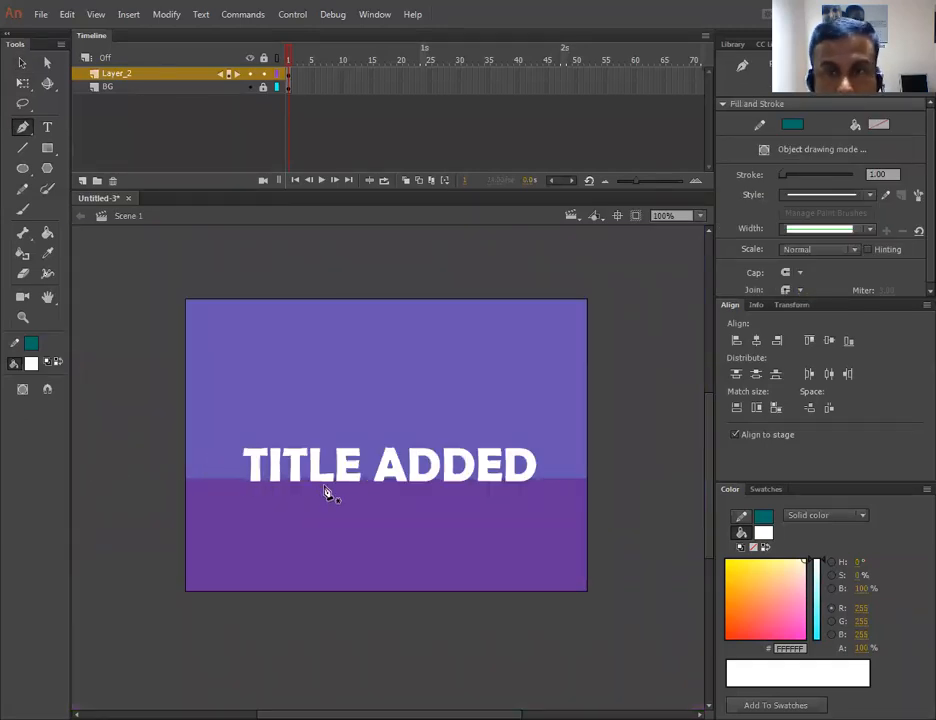
click(225, 477)
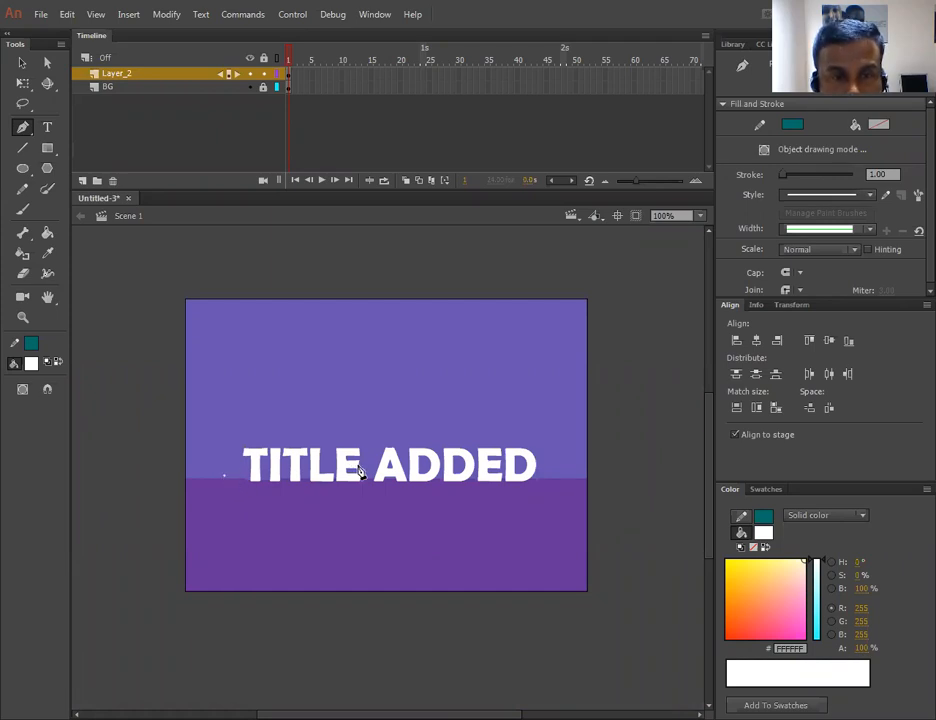
click(417, 475)
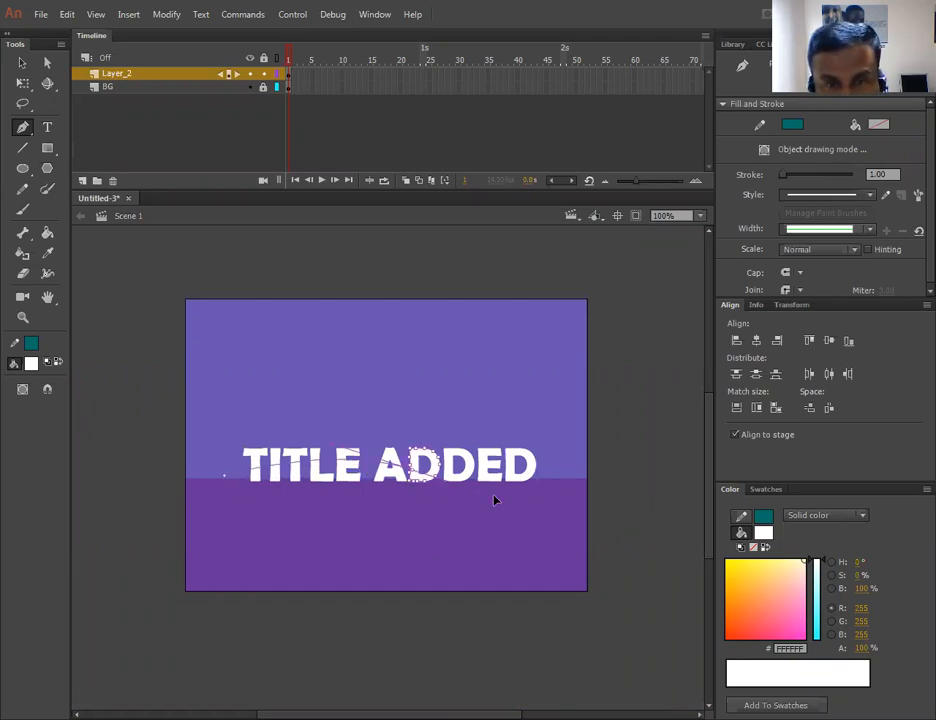
ctrl+click(546, 497)
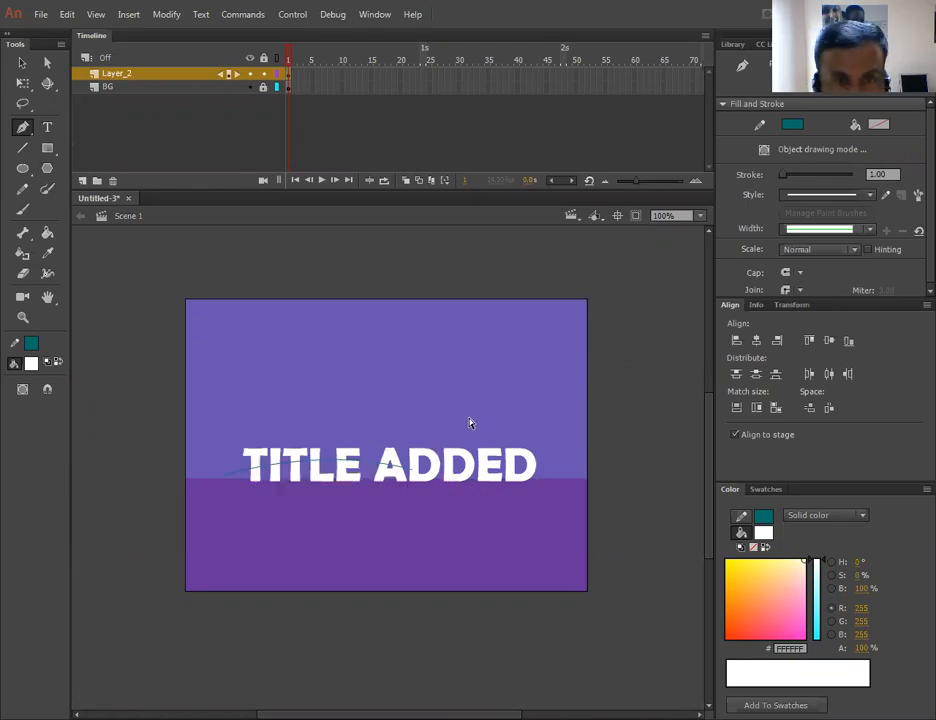
key(ctrl+z)
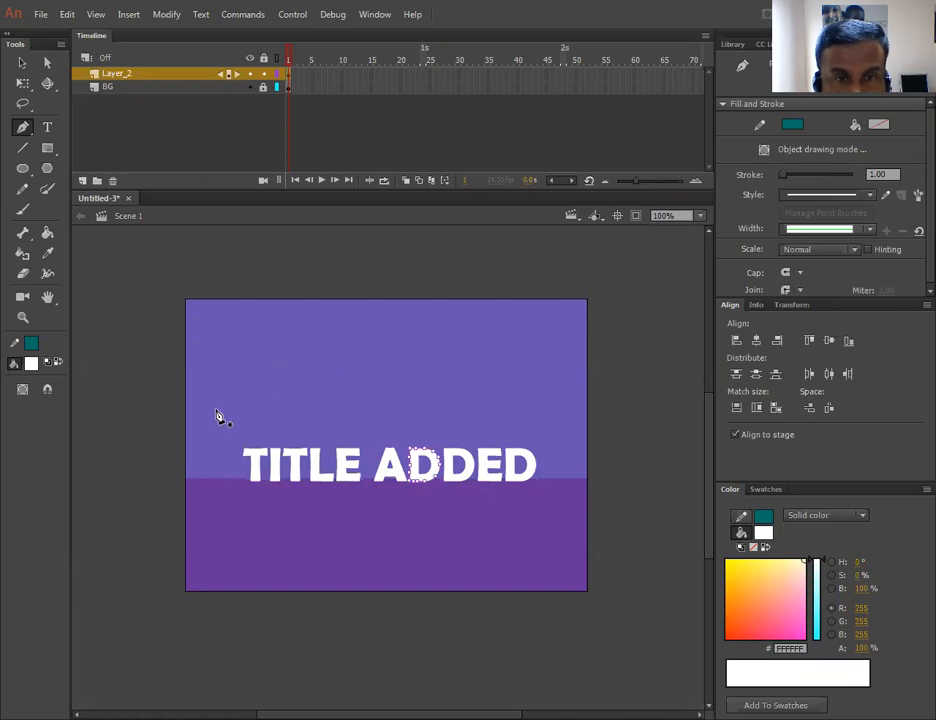
- Draw a wavy Pen tool line above the title, spanning the stage from left to right
click(216, 410)
drag(381, 401, 428, 427)
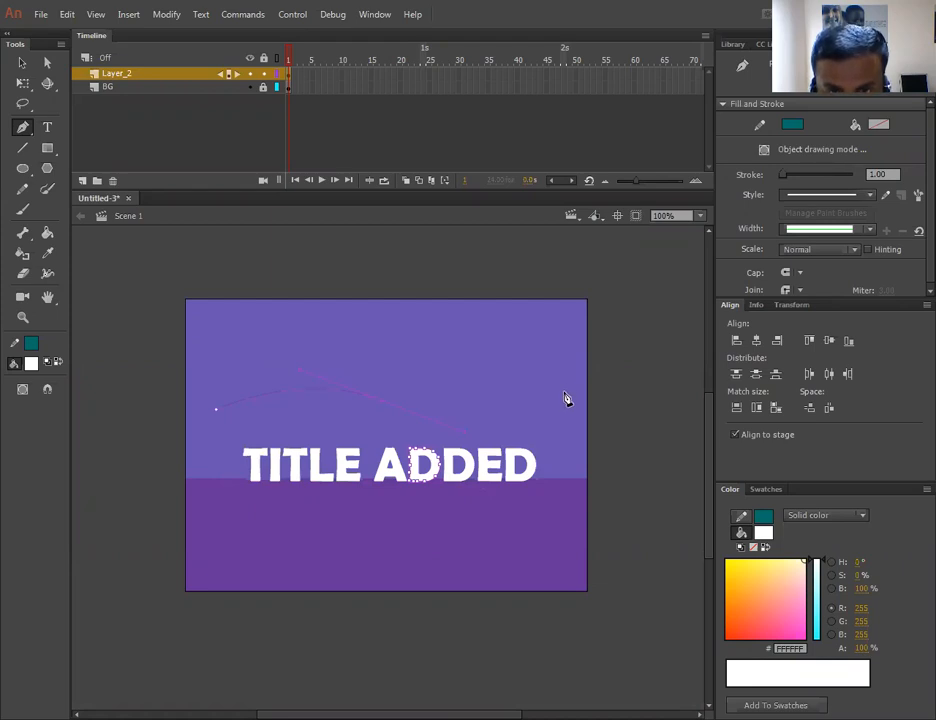
click(23, 63)
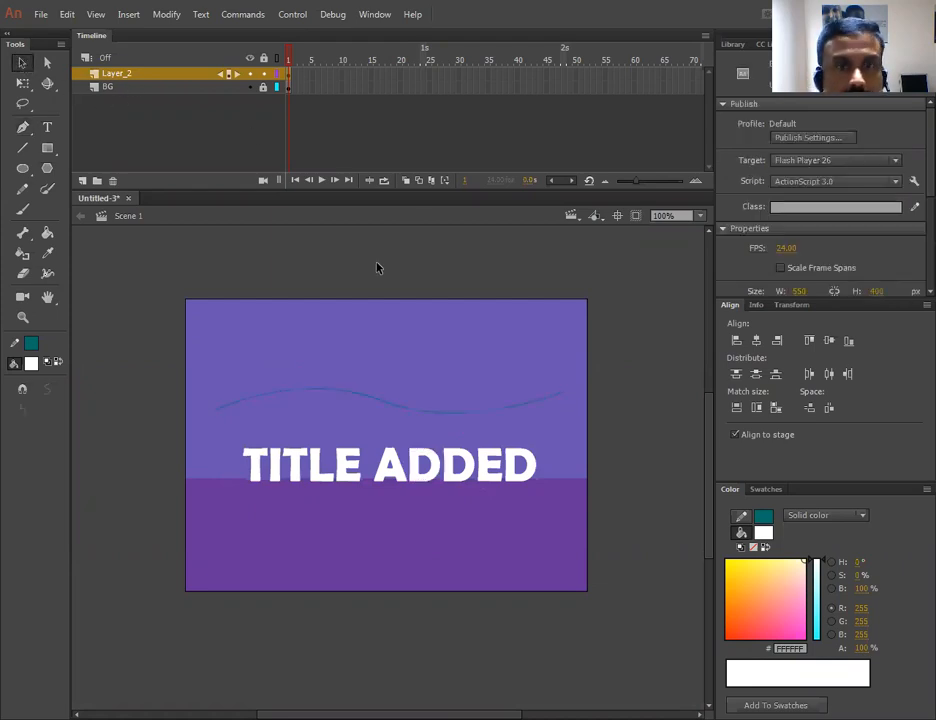
- Set the wavy line's stroke colour to green #00FF00
click(394, 410)
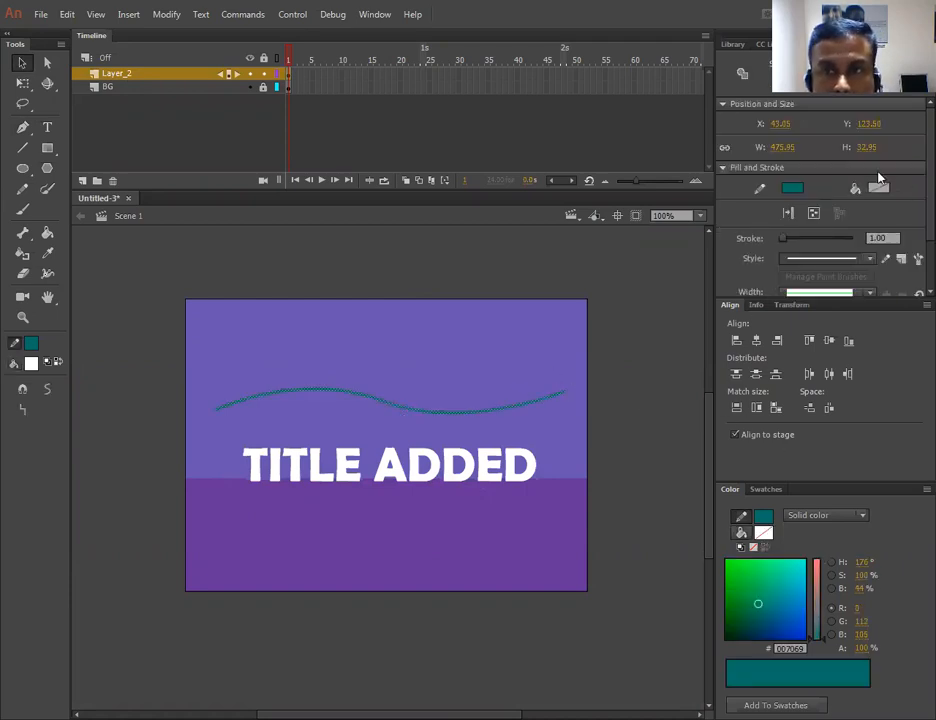
click(793, 189)
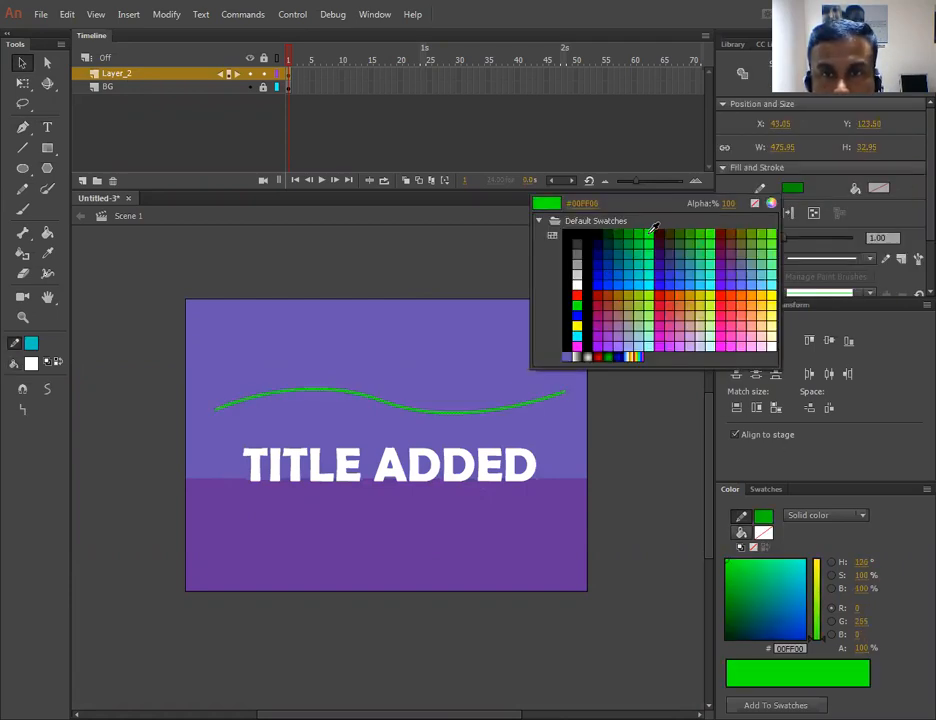
click(501, 262)
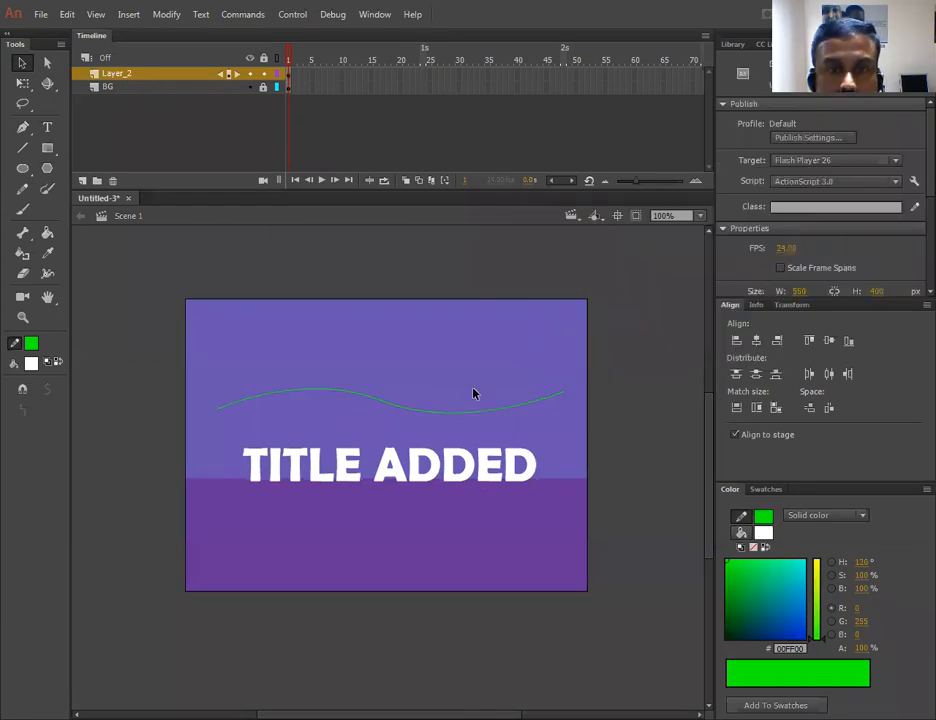
- Move the wavy line down so it crosses through the middle of the title letters
click(421, 413)
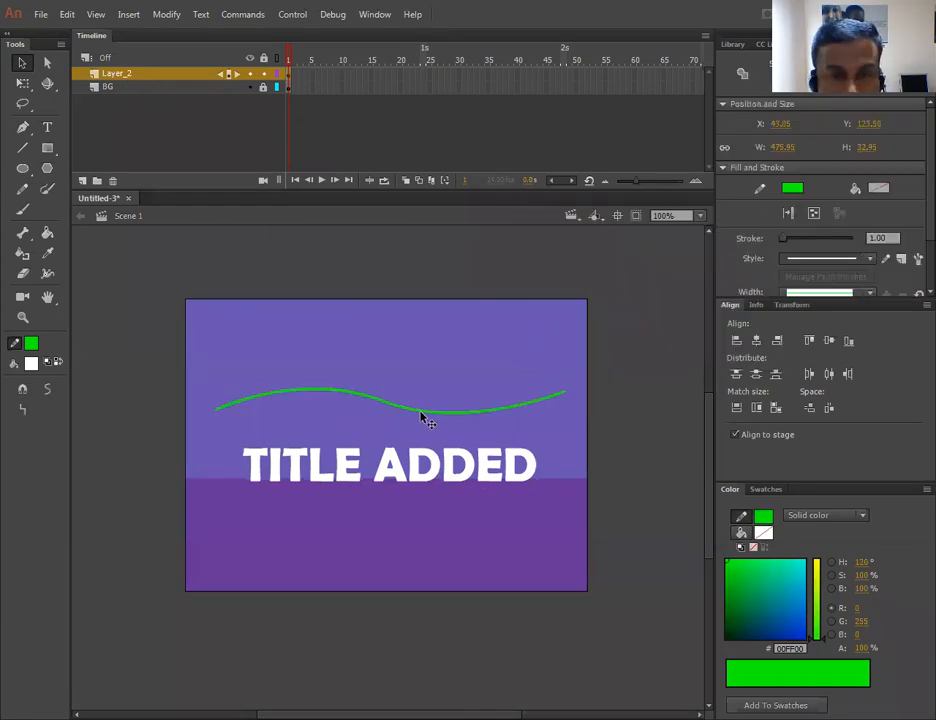
mouse_move(421, 413)
mouse_down()
mouse_move(426, 479)
mouse_move(430, 384)
mouse_up()
click(348, 377)
drag(337, 361, 332, 364)
drag(460, 380, 420, 476)
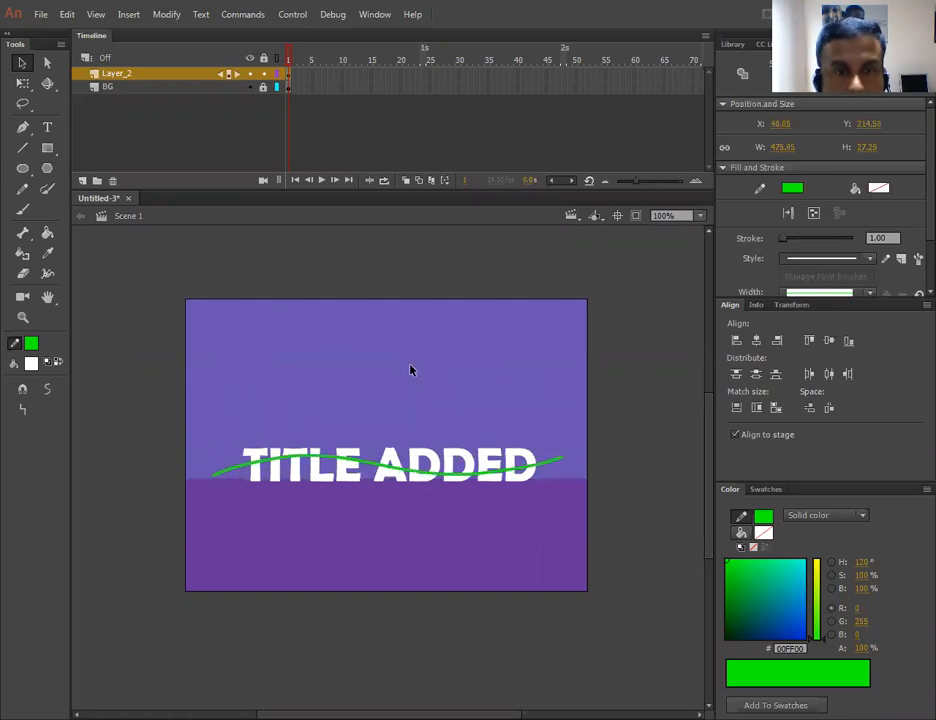
click(422, 355)
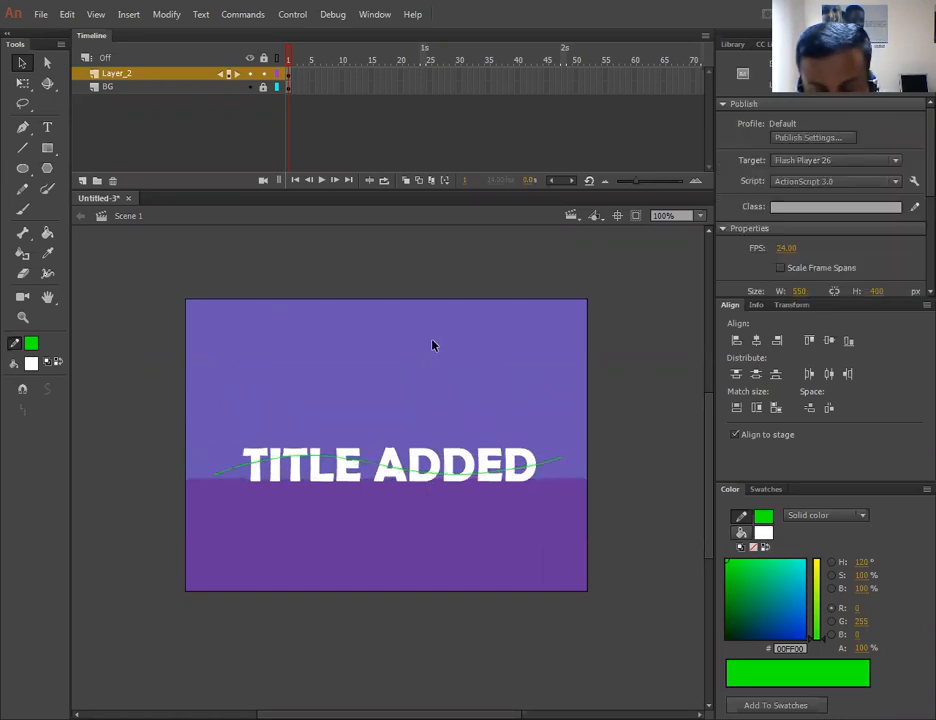
- Zoom in and inspect the letter pieces above and below the line, selecting individual pieces to check them
key(ctrl+equal)
mouse_move(372, 349)
mouse_down()
mouse_move(407, 275)
mouse_move(400, 272)
mouse_up()
click(165, 458)
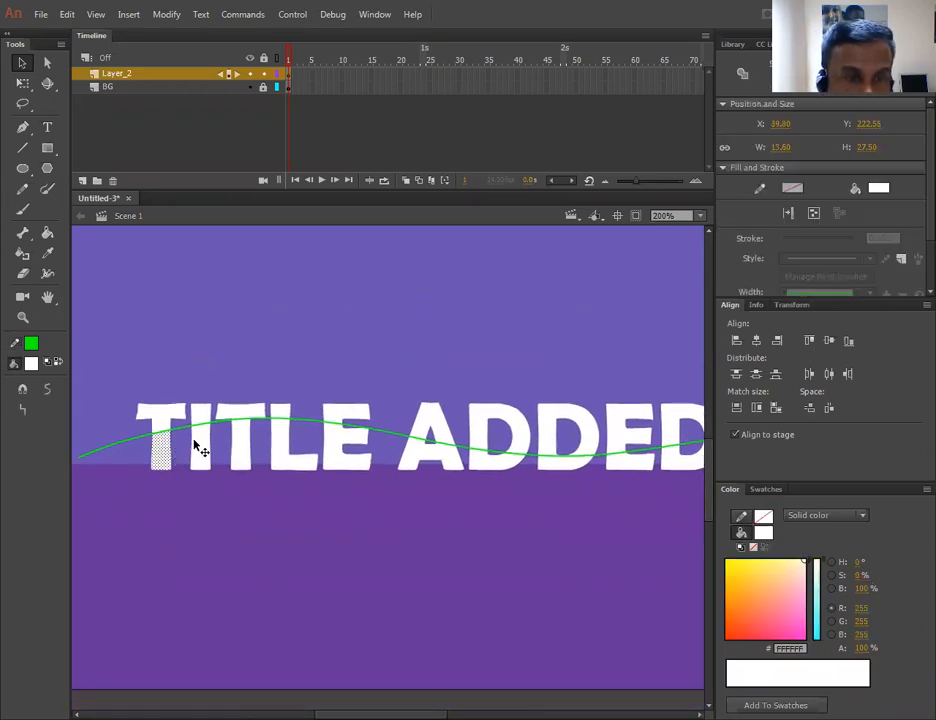
click(198, 444)
key(ctrl+equal)
key(ctrl+equal)
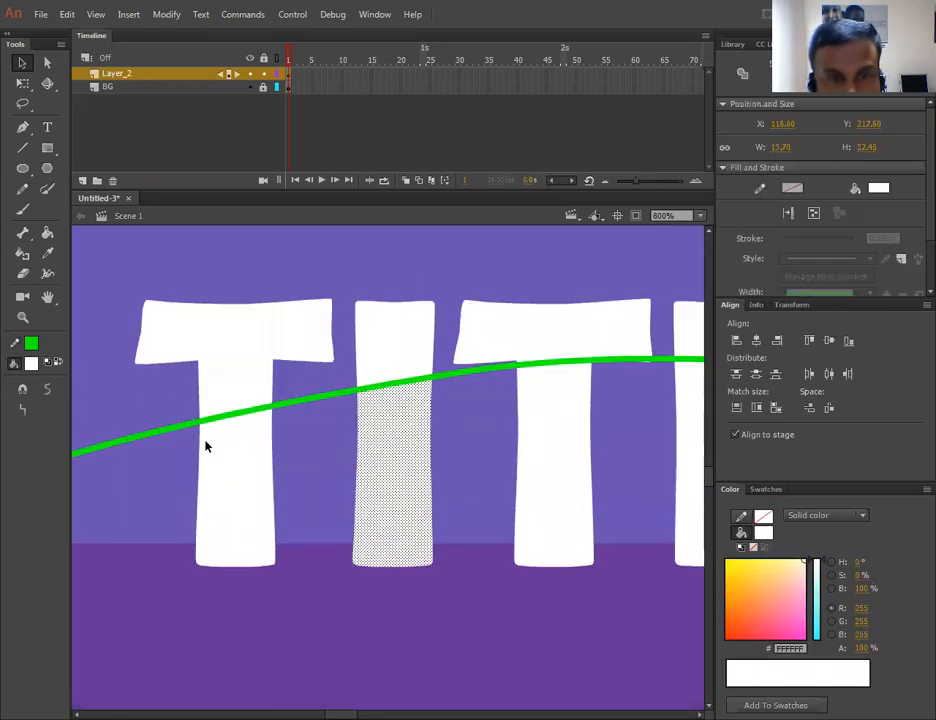
click(517, 410)
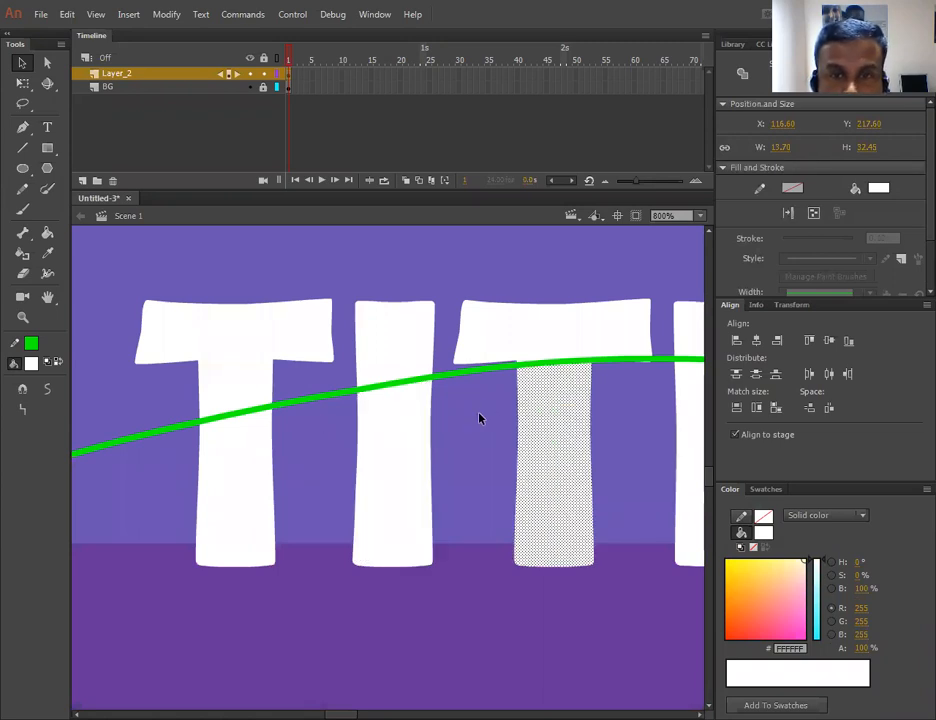
click(242, 472)
click(249, 361)
click(378, 362)
click(409, 430)
click(405, 355)
click(414, 414)
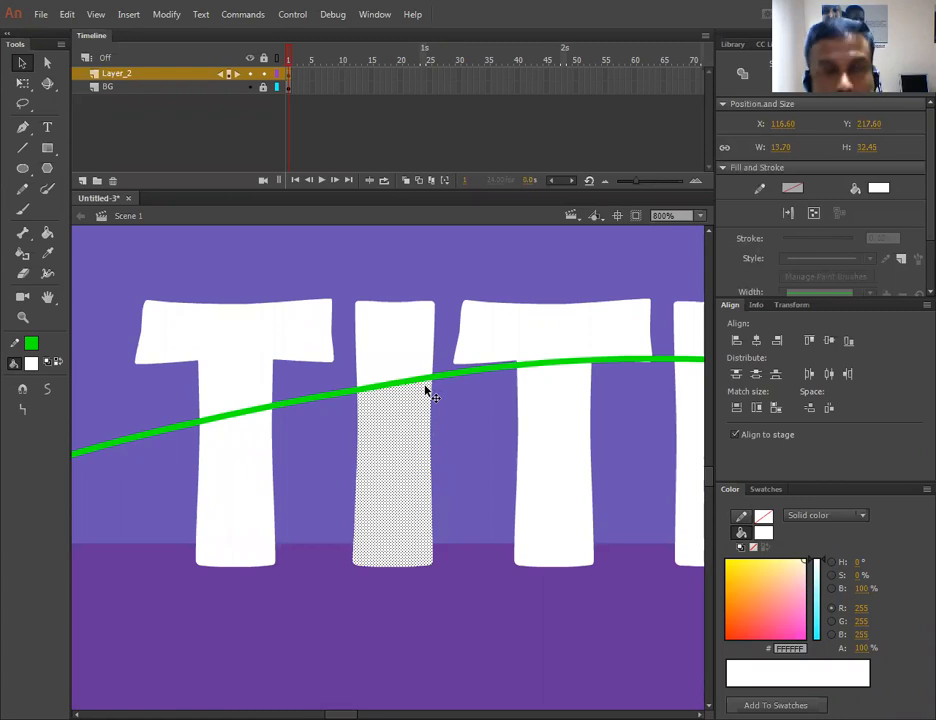
key(ctrl+=)
key(ctrl+minus)
key(ctrl+minus)
key(ctrl+minus)
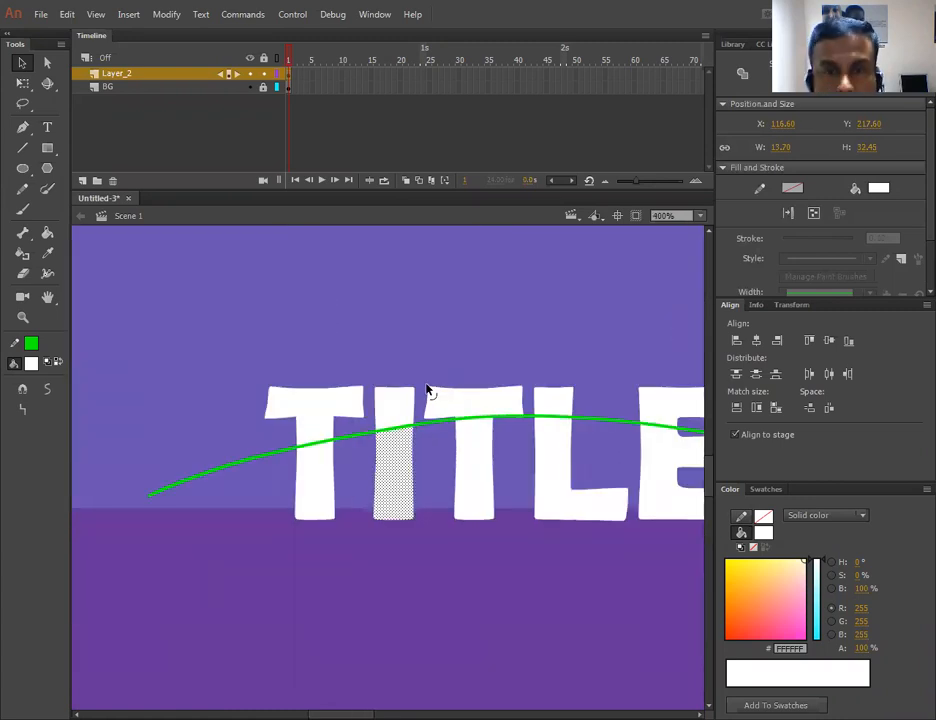
drag(486, 376, 308, 331)
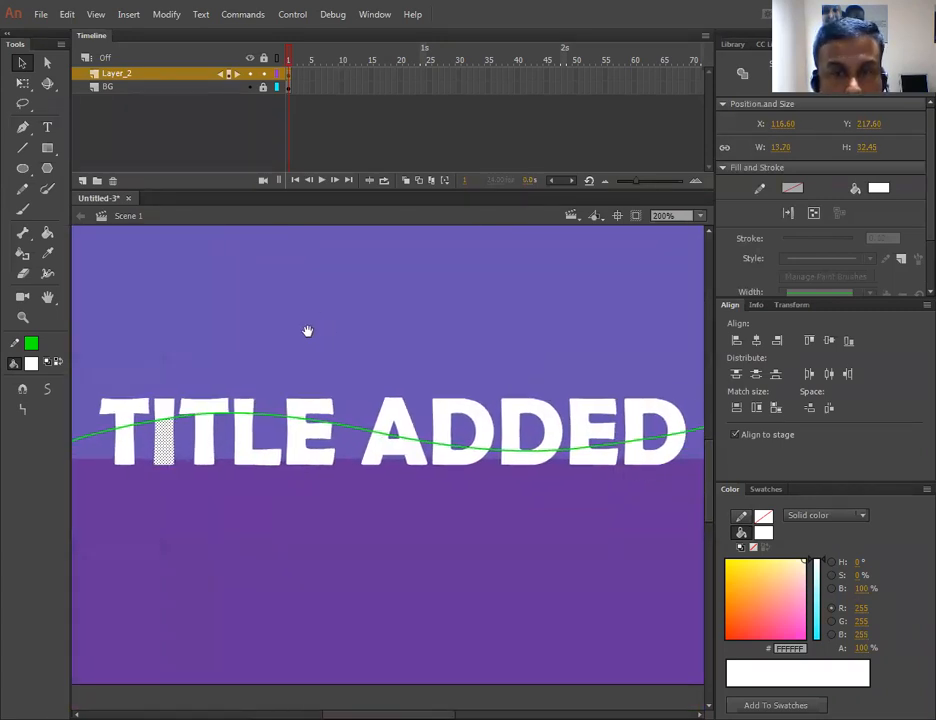
key(ctrl+minus)
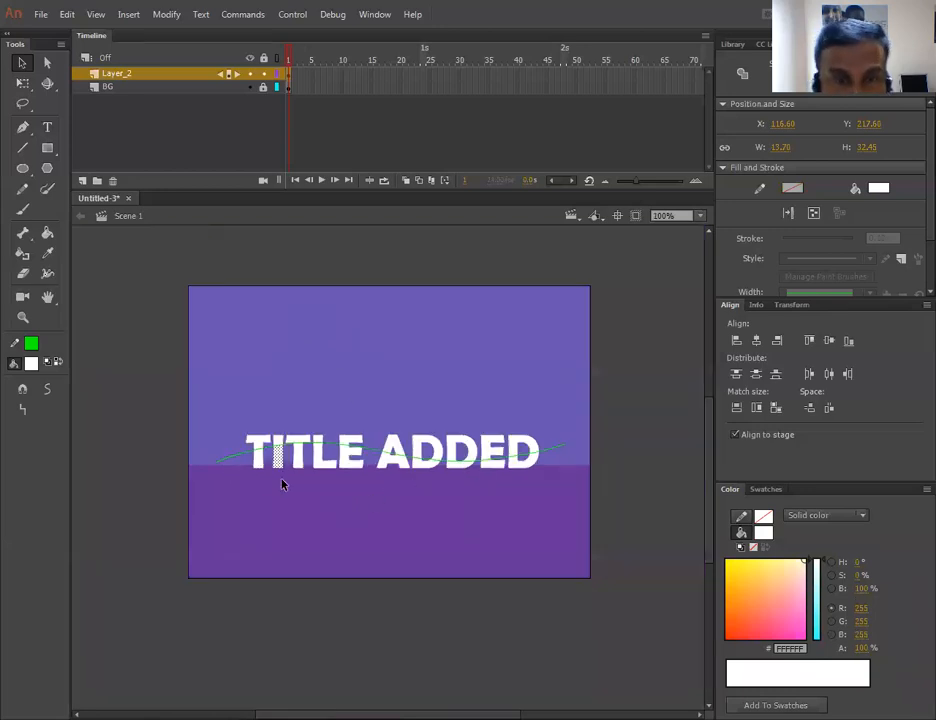
- Select the lower parts of all letters below the wavy line and fill them with blue #009FFA
click(258, 463)
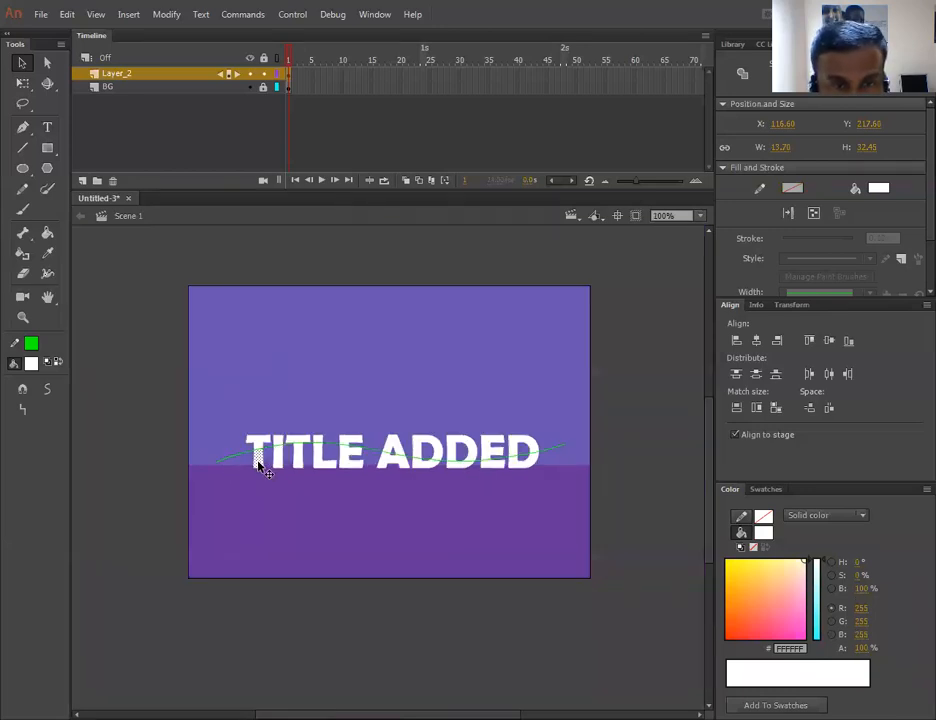
shift+click(300, 463)
shift+click(320, 461)
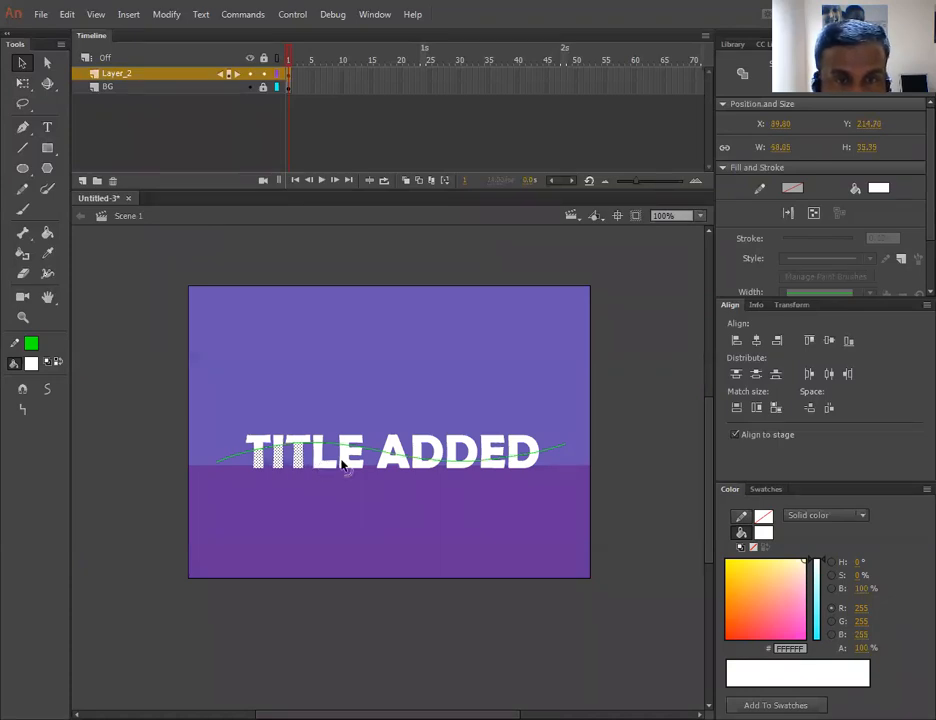
shift+click(349, 457)
shift+click(386, 463)
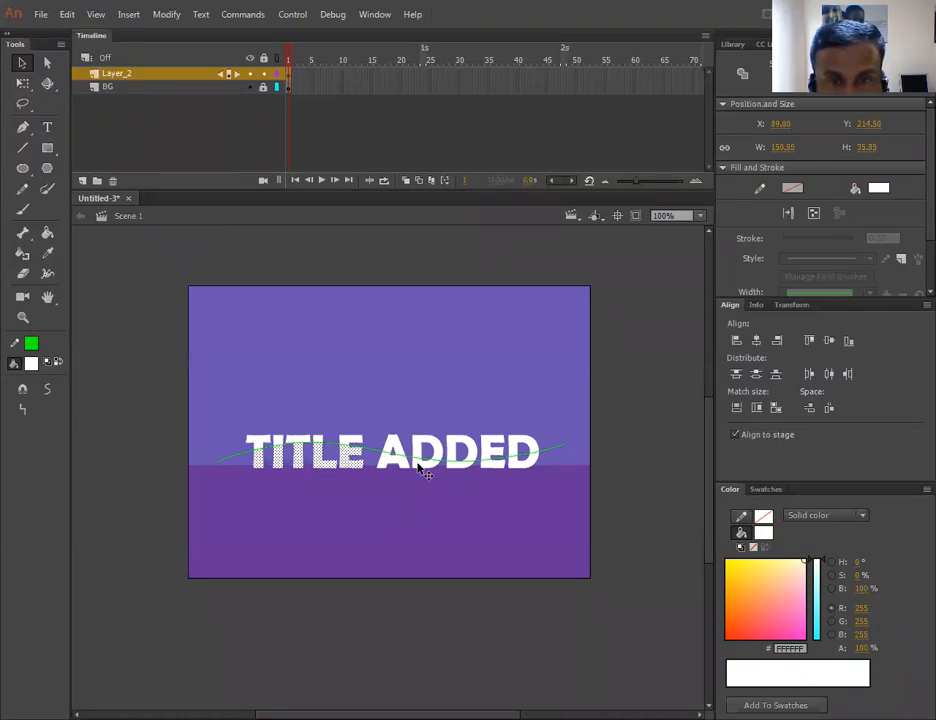
shift+click(422, 466)
shift+click(467, 466)
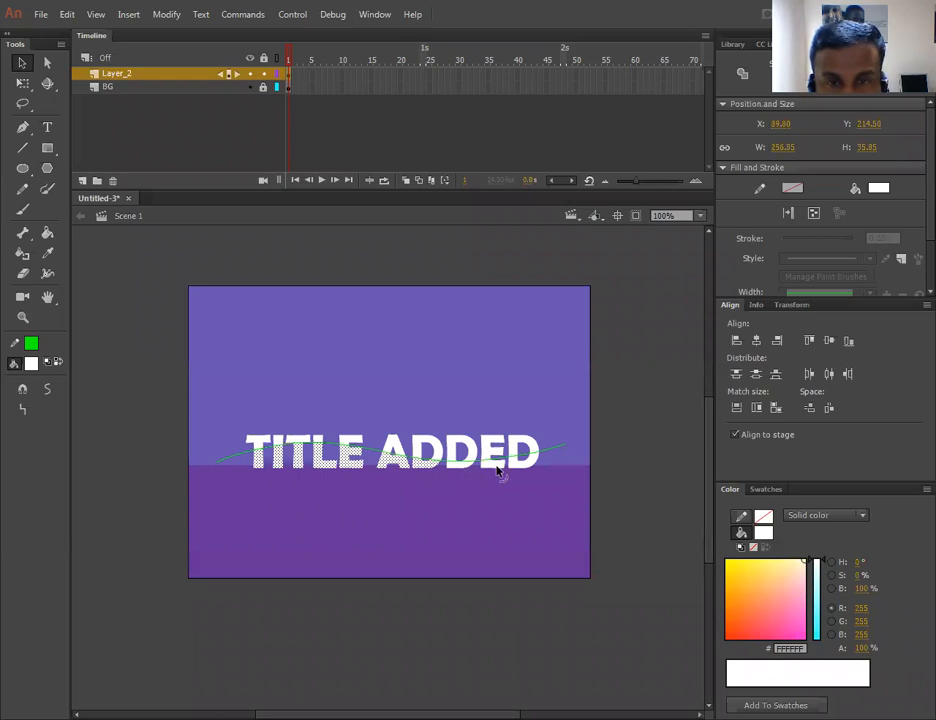
shift+click(522, 470)
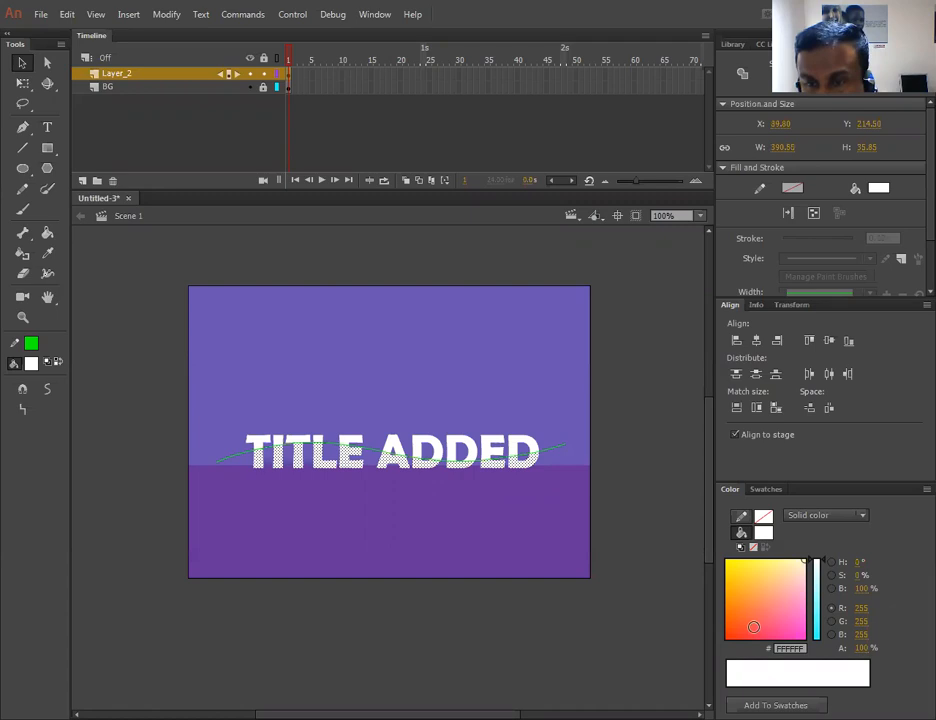
drag(754, 628, 774, 627)
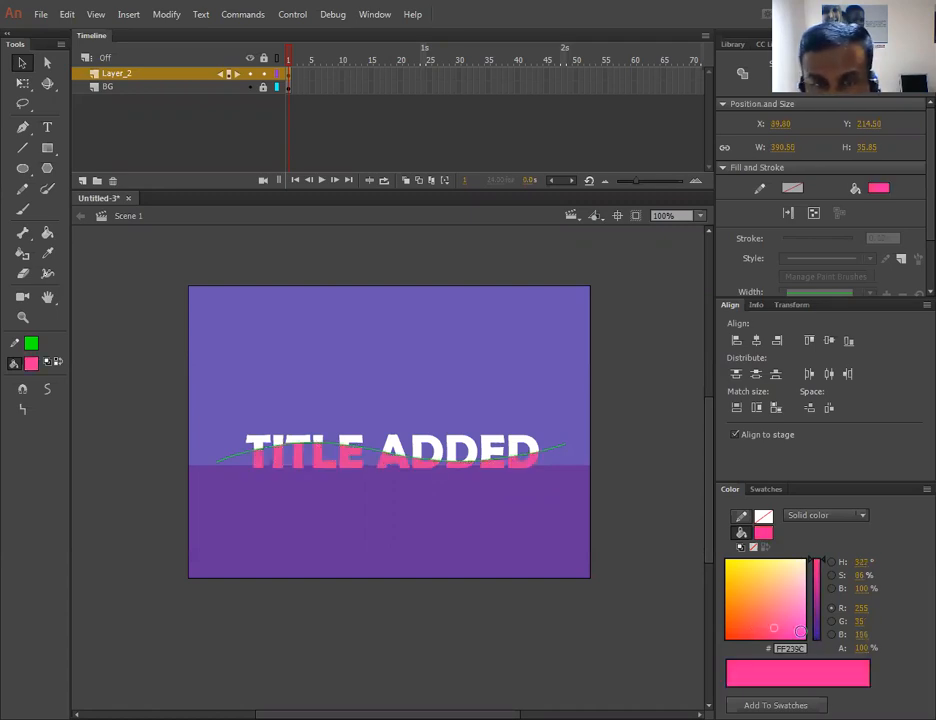
click(815, 638)
click(800, 589)
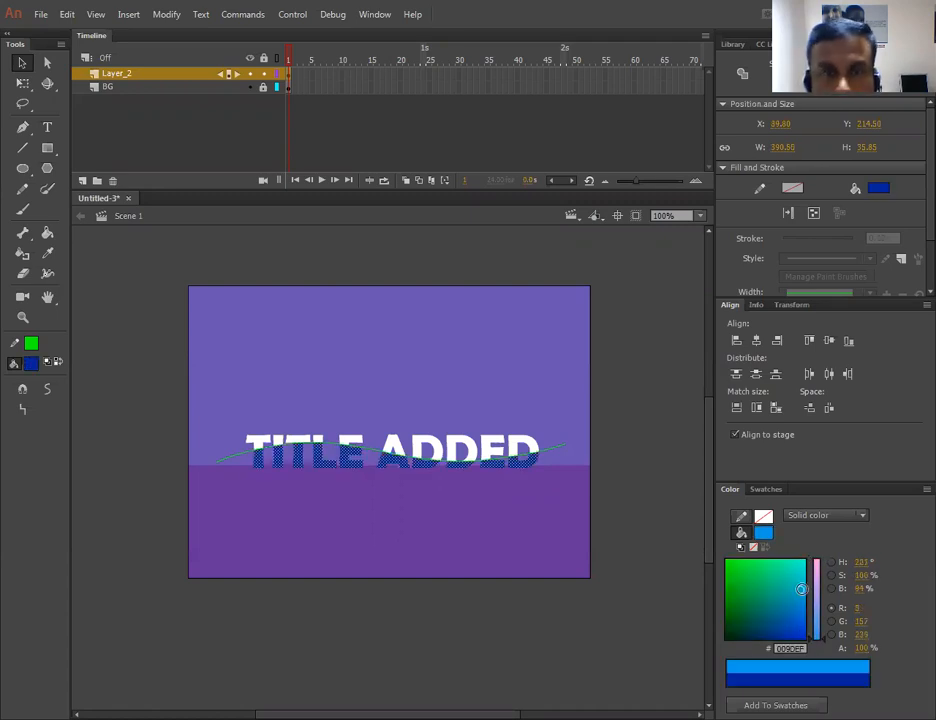
drag(801, 589, 797, 565)
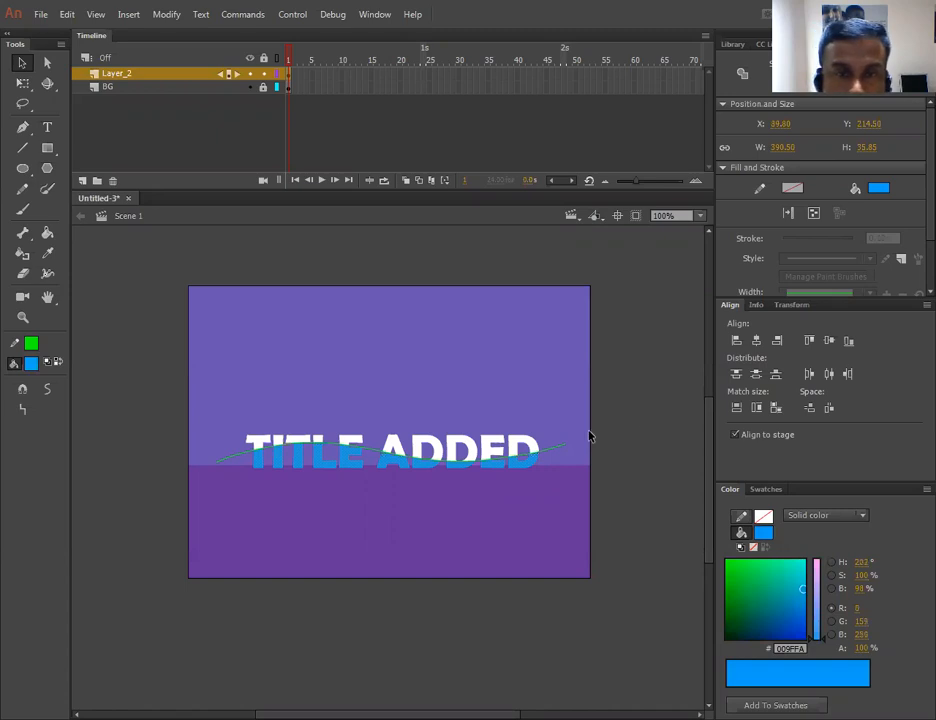
click(474, 530)
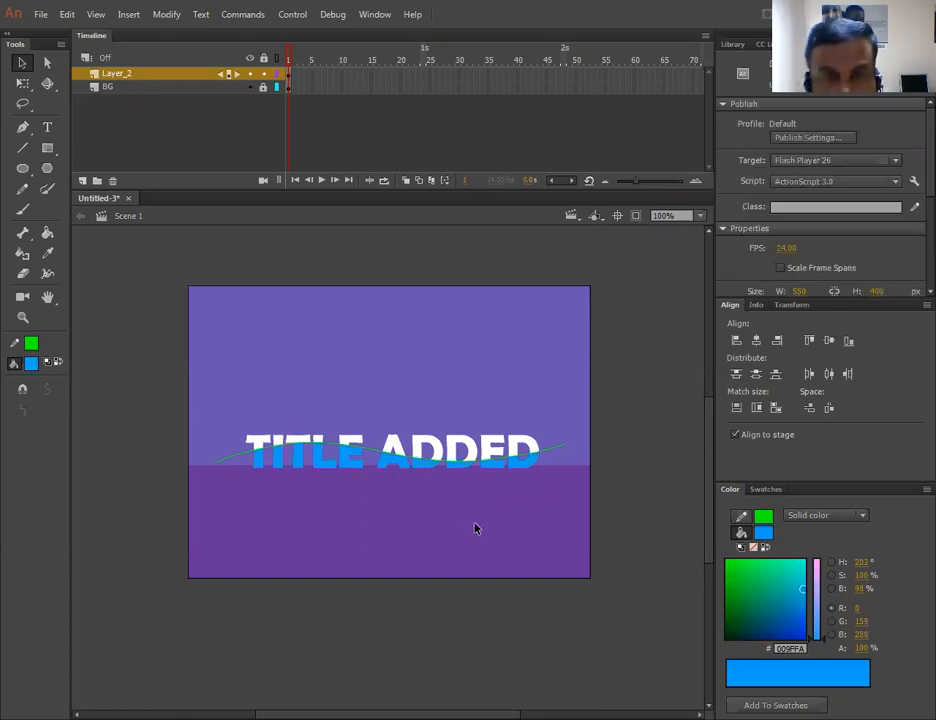
- Select the upper parts of all letters above the wavy line and fill them with dark blue #0769C2
key(ctrl+=)
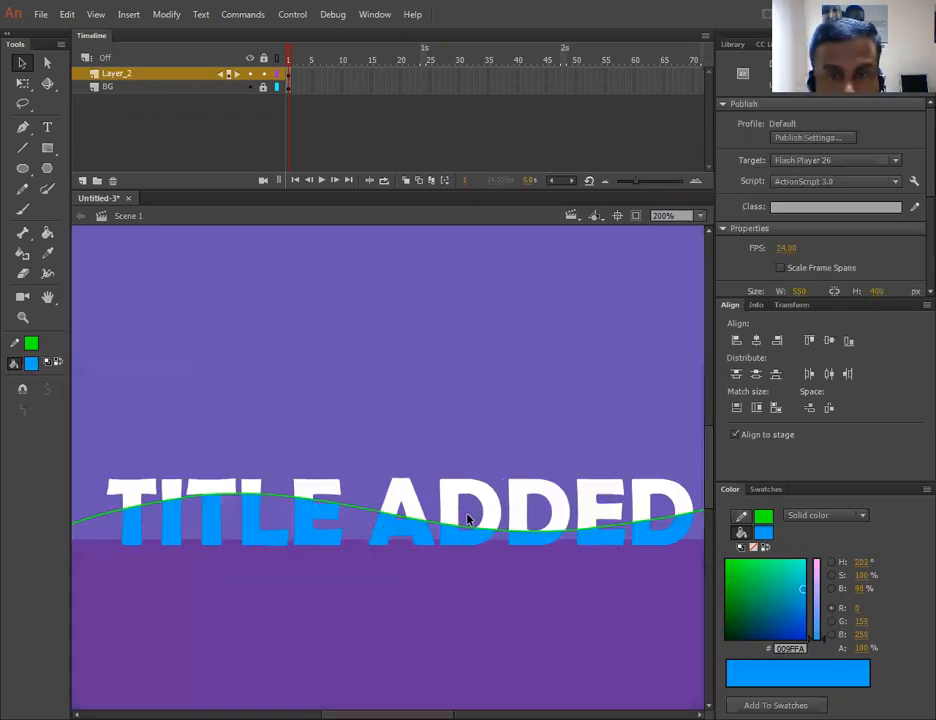
click(175, 488)
shift+click(245, 490)
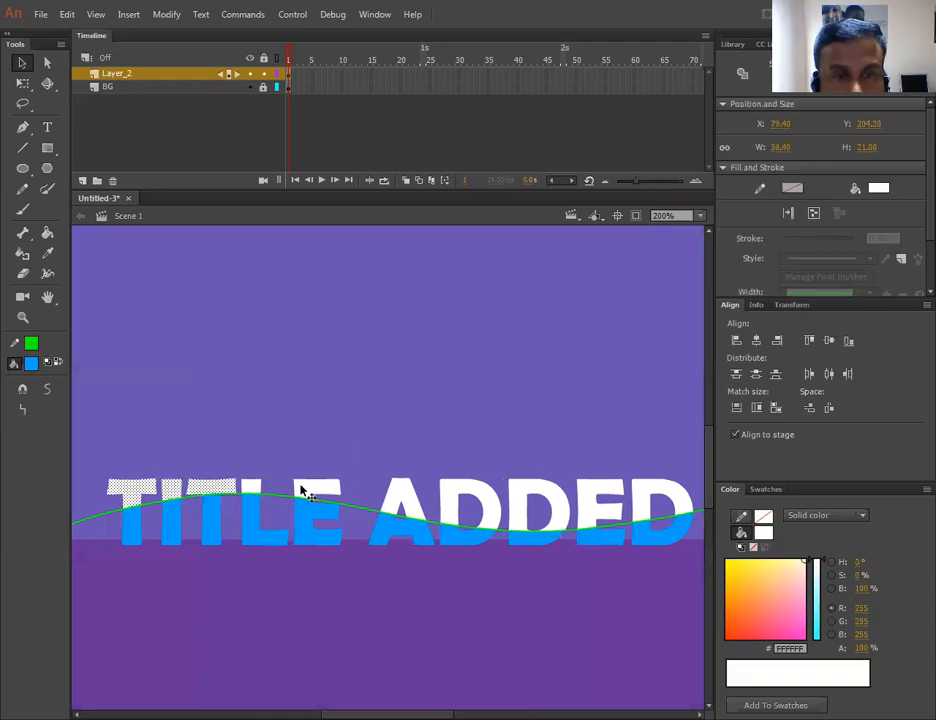
shift+click(313, 492)
shift+click(405, 494)
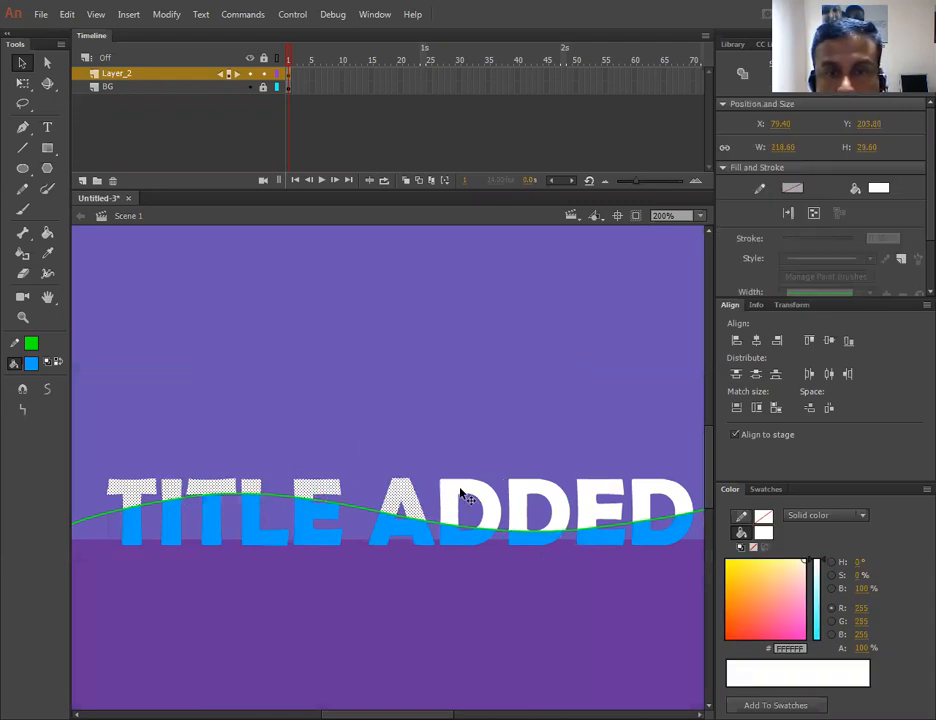
shift+click(470, 495)
shift+click(550, 494)
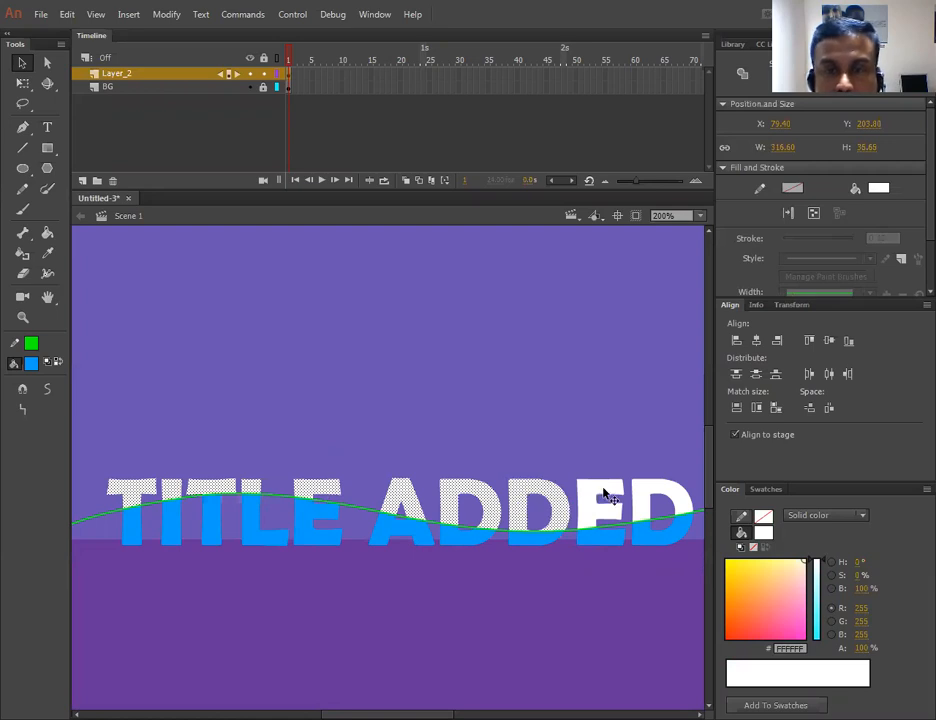
shift+click(606, 495)
shift+click(650, 492)
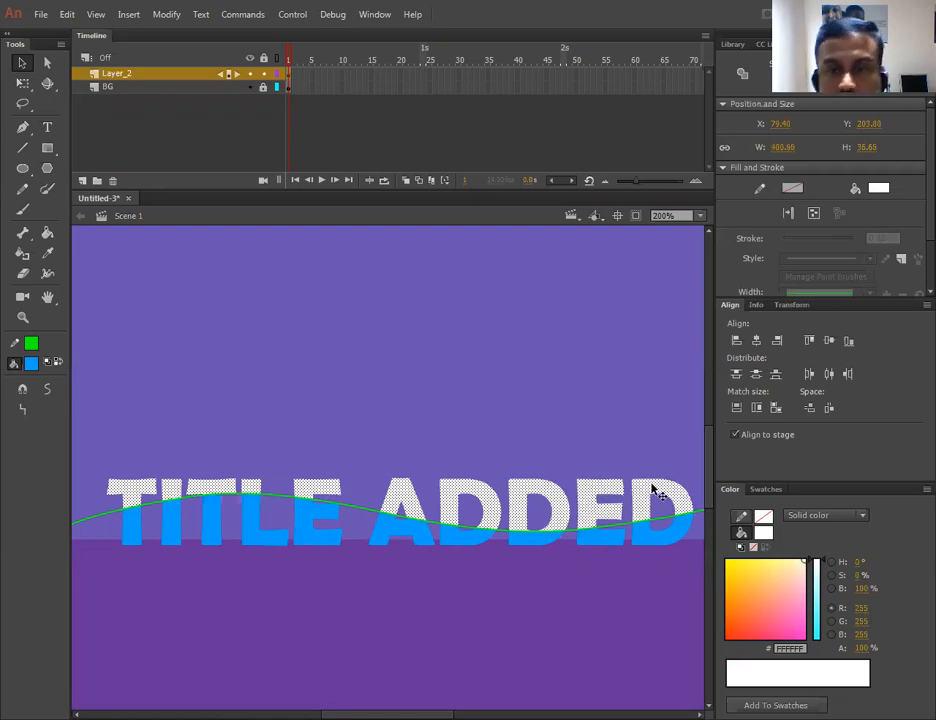
click(818, 612)
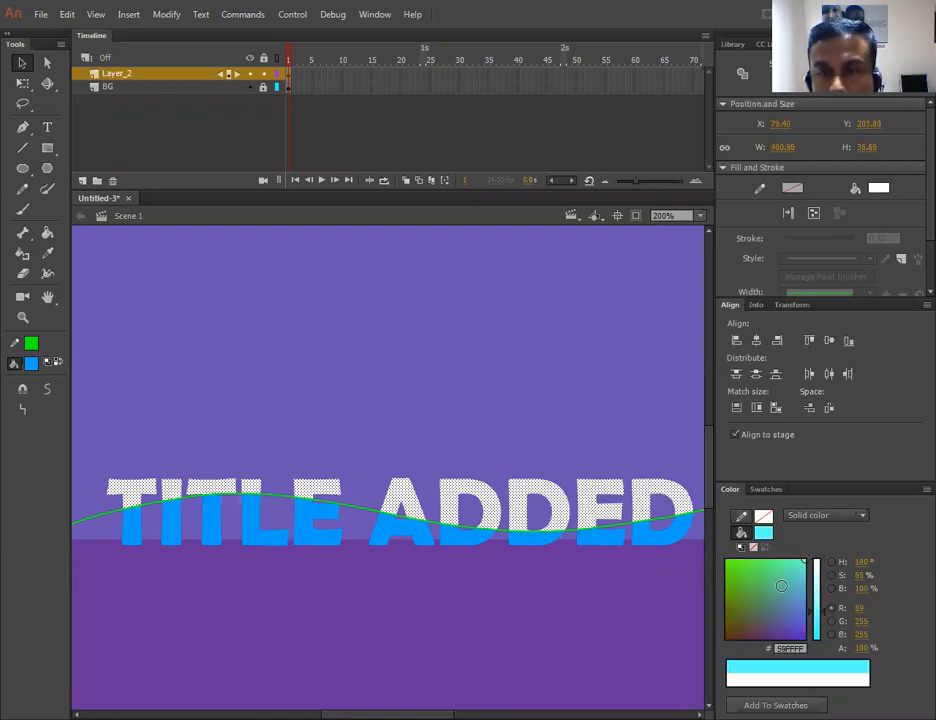
mouse_move(771, 598)
mouse_down()
mouse_move(791, 589)
mouse_move(803, 603)
mouse_move(790, 593)
mouse_move(793, 617)
mouse_move(804, 608)
mouse_up()
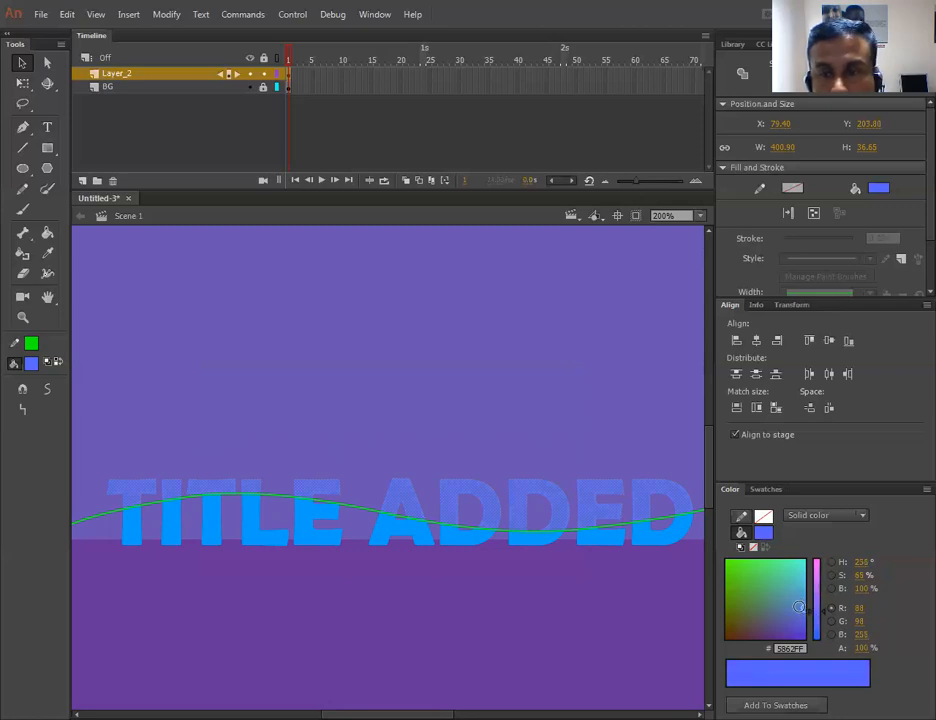
click(803, 592)
click(803, 603)
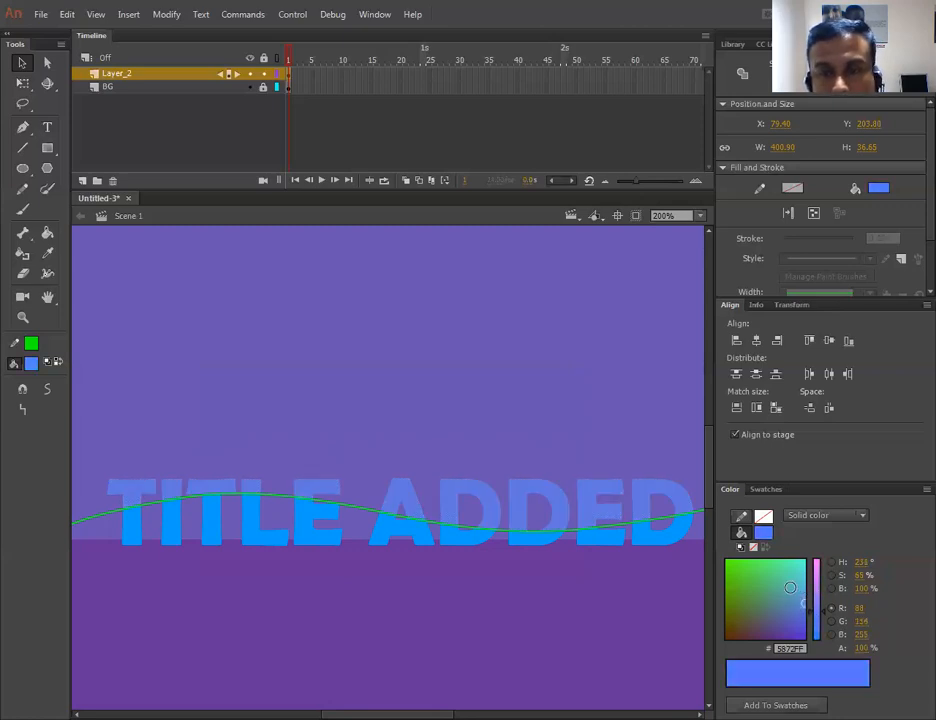
click(788, 606)
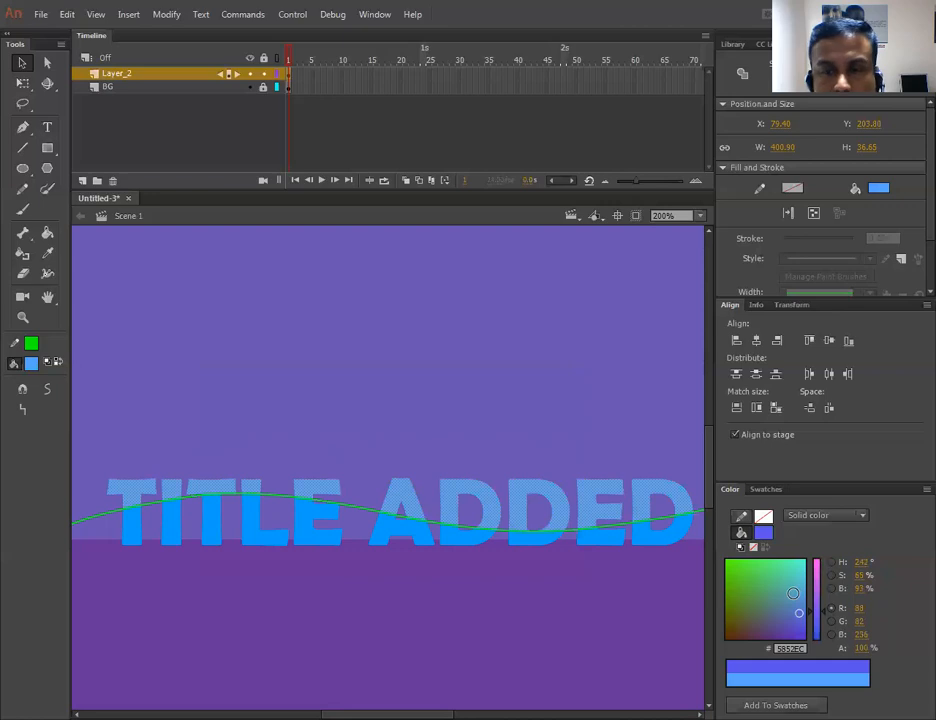
click(766, 597)
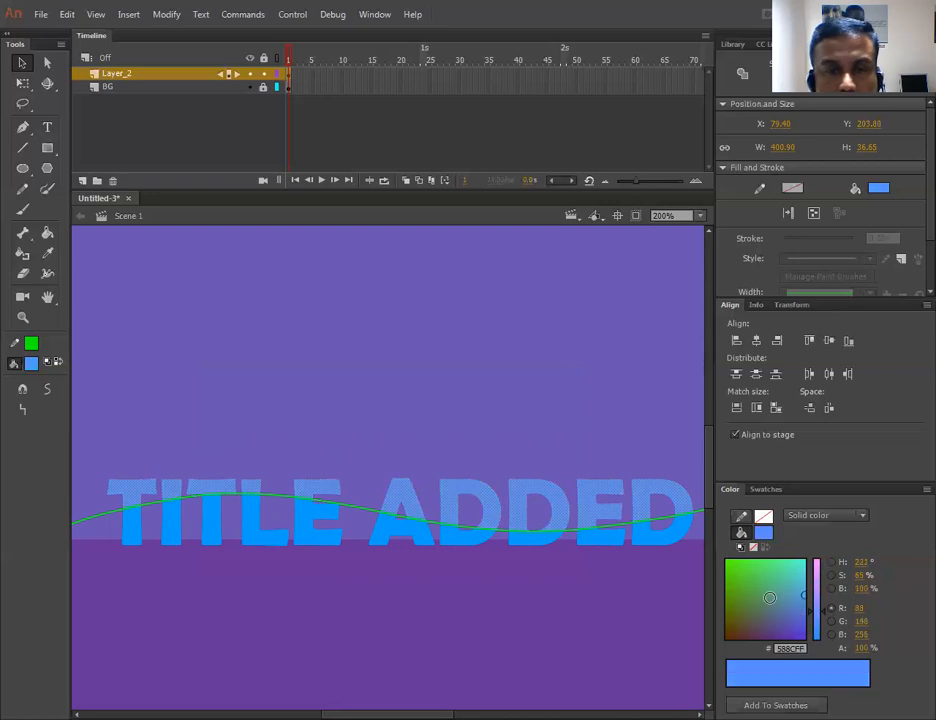
click(818, 638)
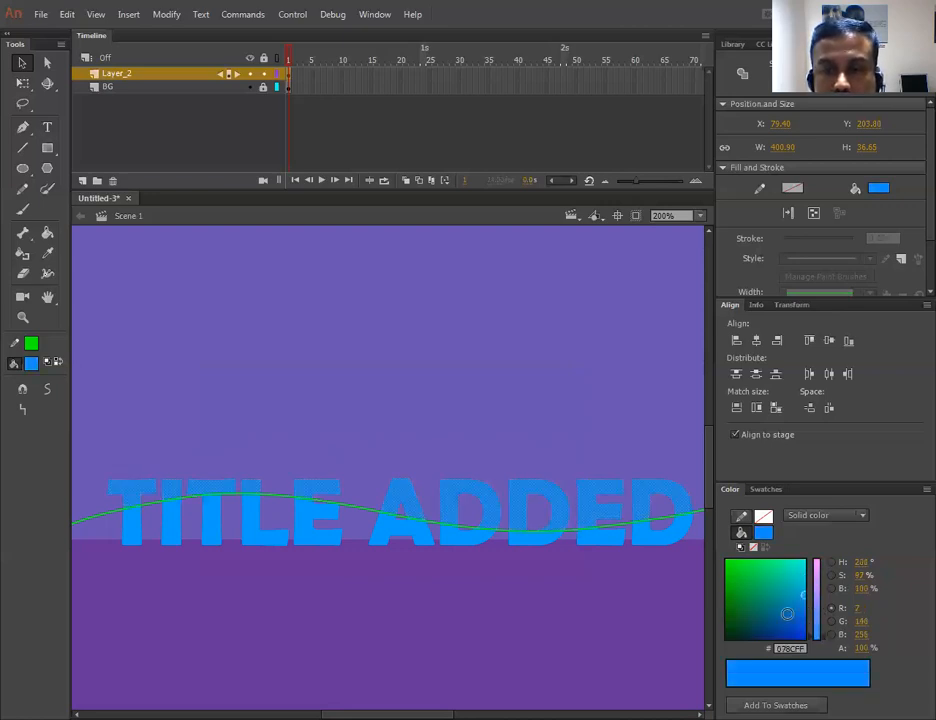
click(775, 615)
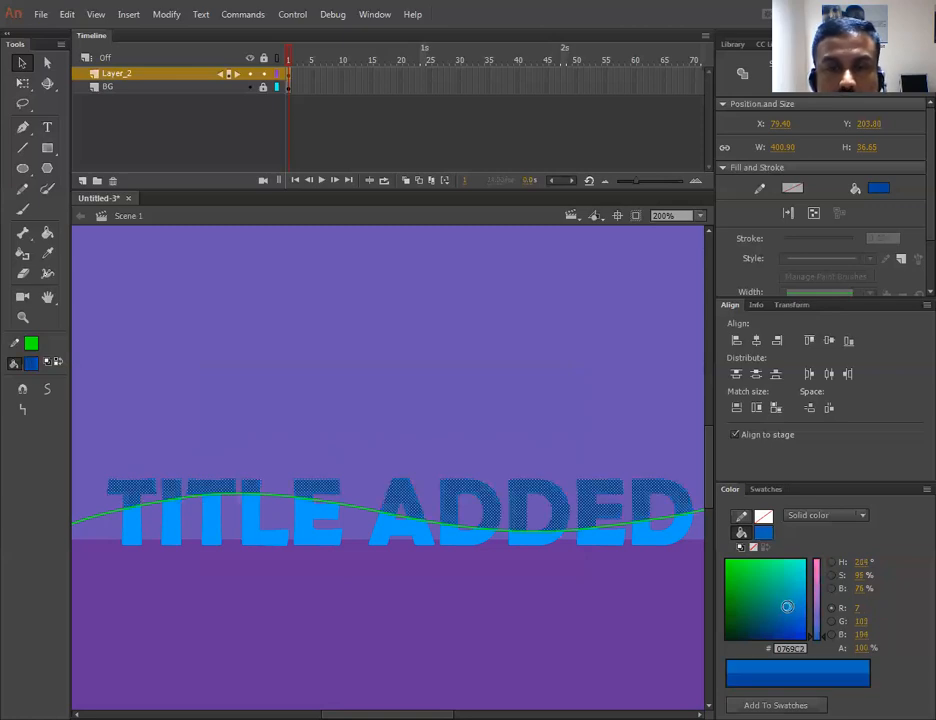
click(786, 606)
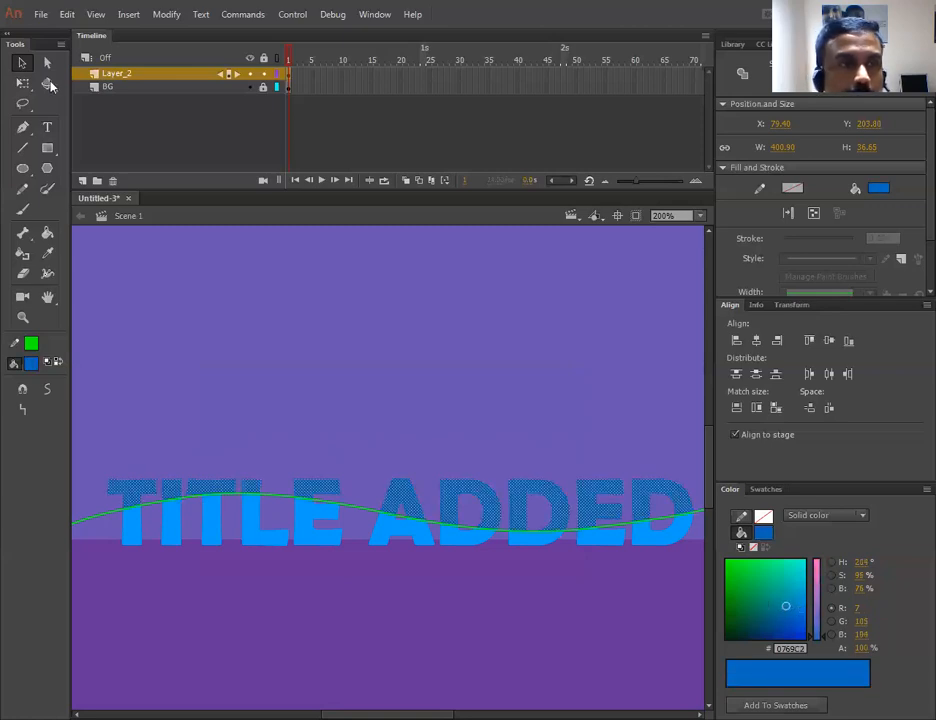
- Delete the green wavy line from across the title letters
click(330, 319)
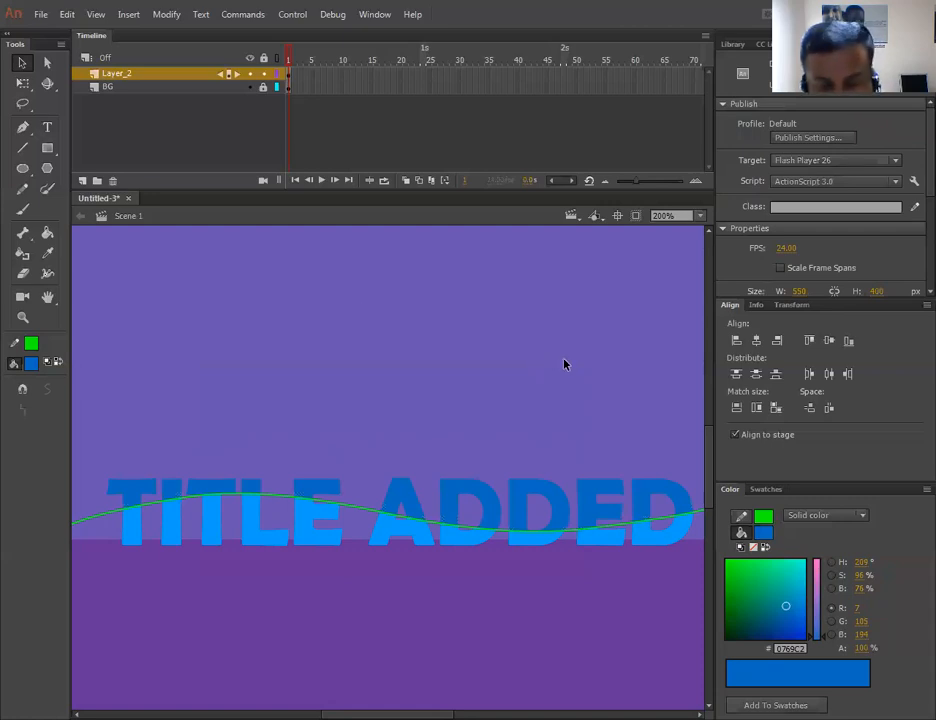
key(ctrl+1)
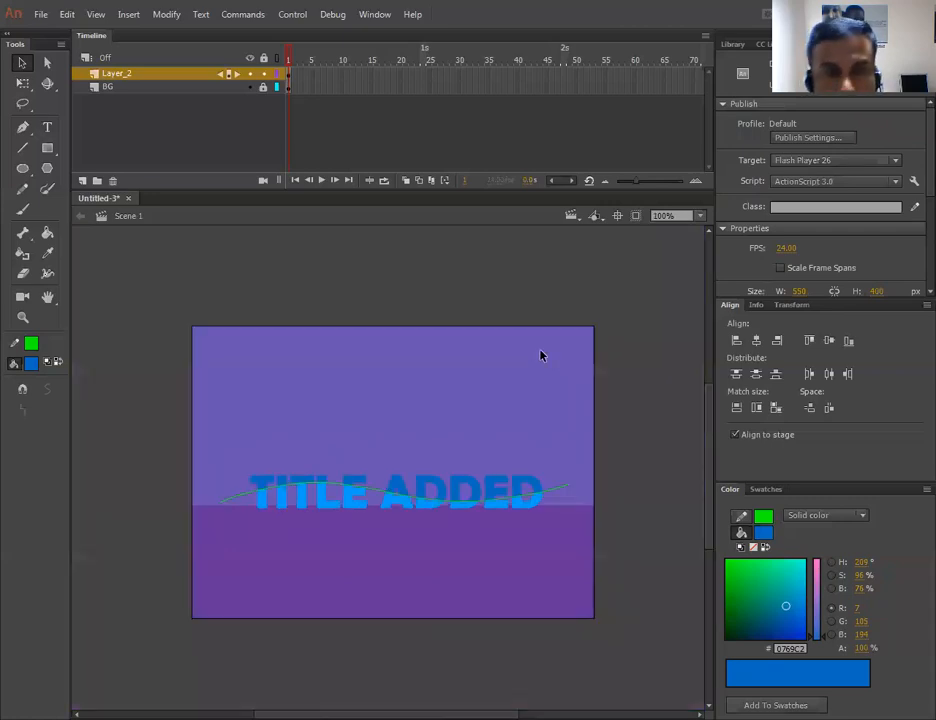
click(550, 491)
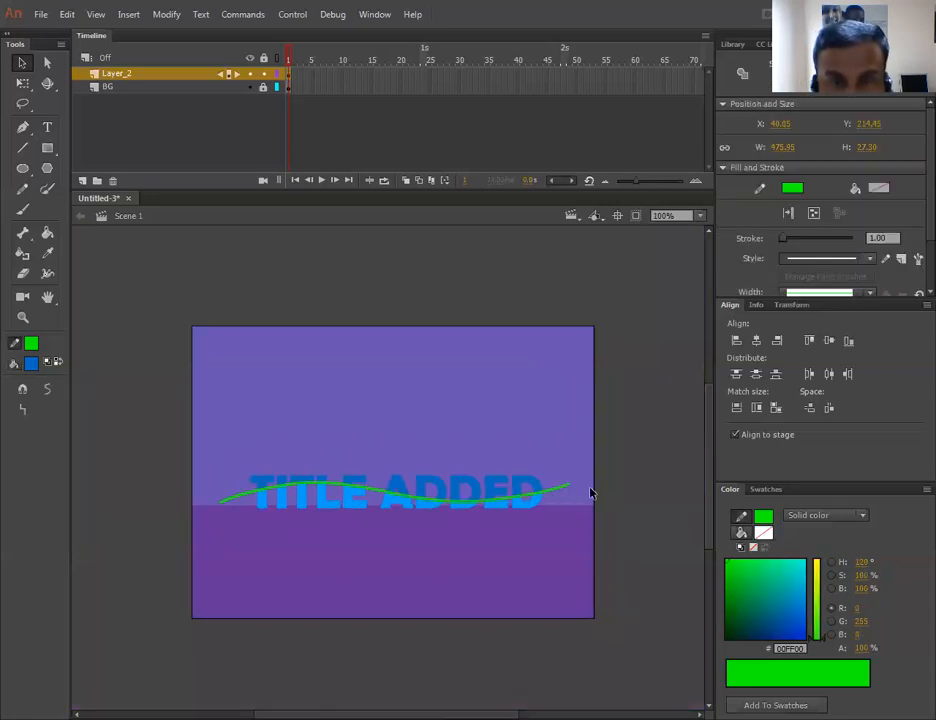
click(645, 481)
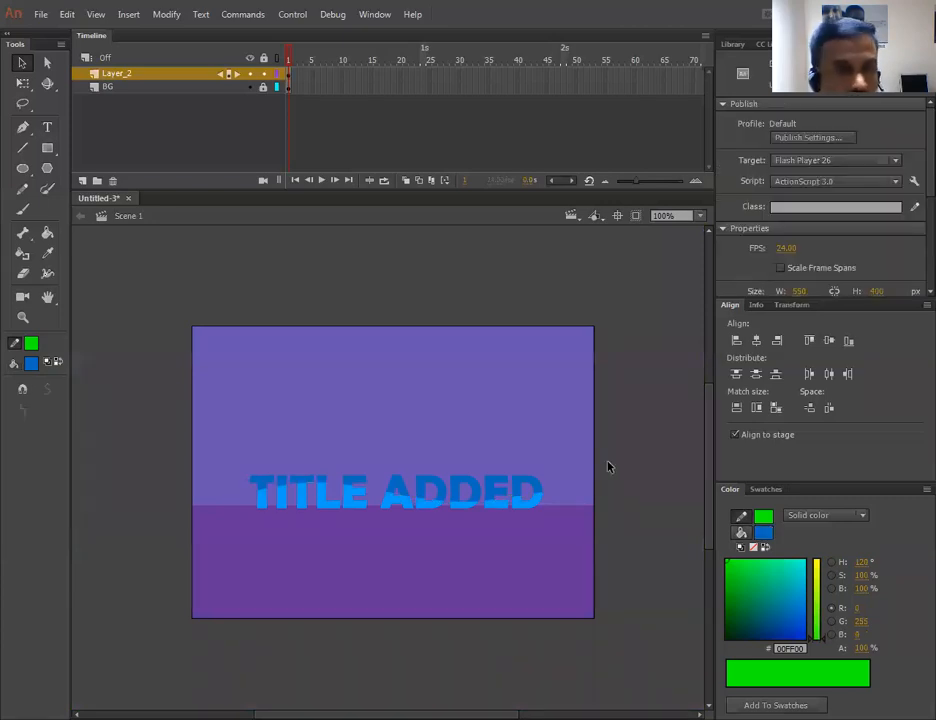
- Zoom in and fill the leftover gap under the T's crossbar with the dark blue #0769C2
key(ctrl+equal)
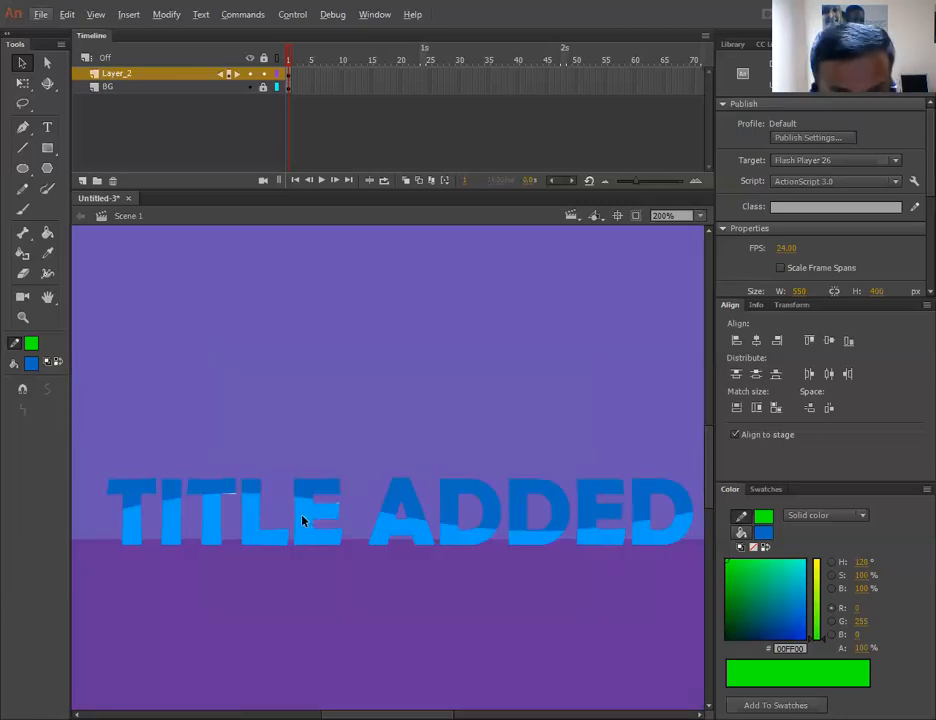
key(ctrl+equal)
key(ctrl+equal)
key(space)
drag(336, 476, 549, 359)
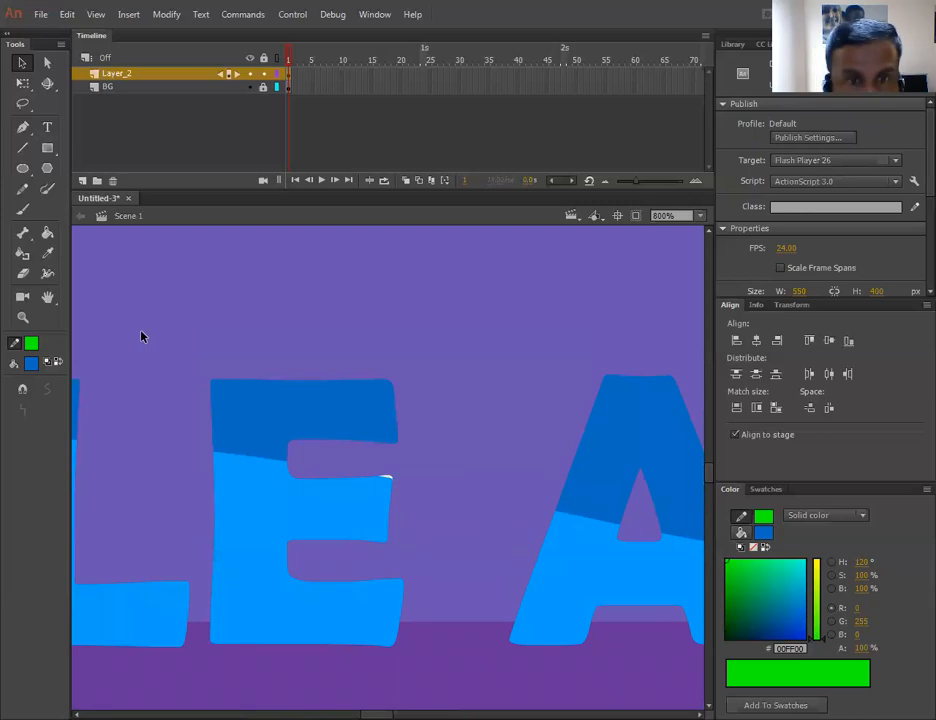
key(i)
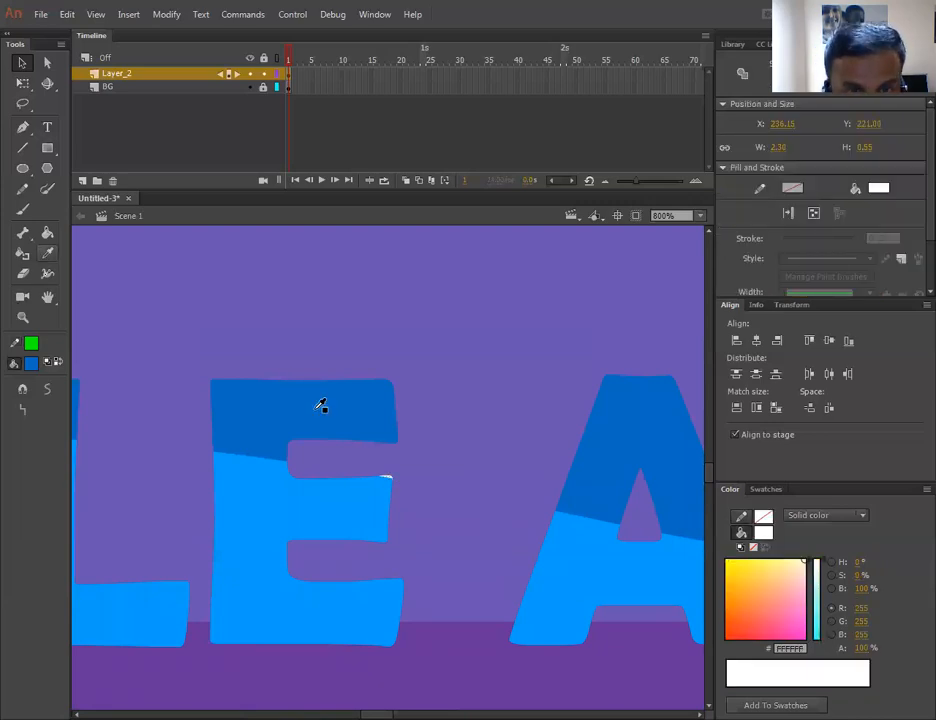
click(368, 405)
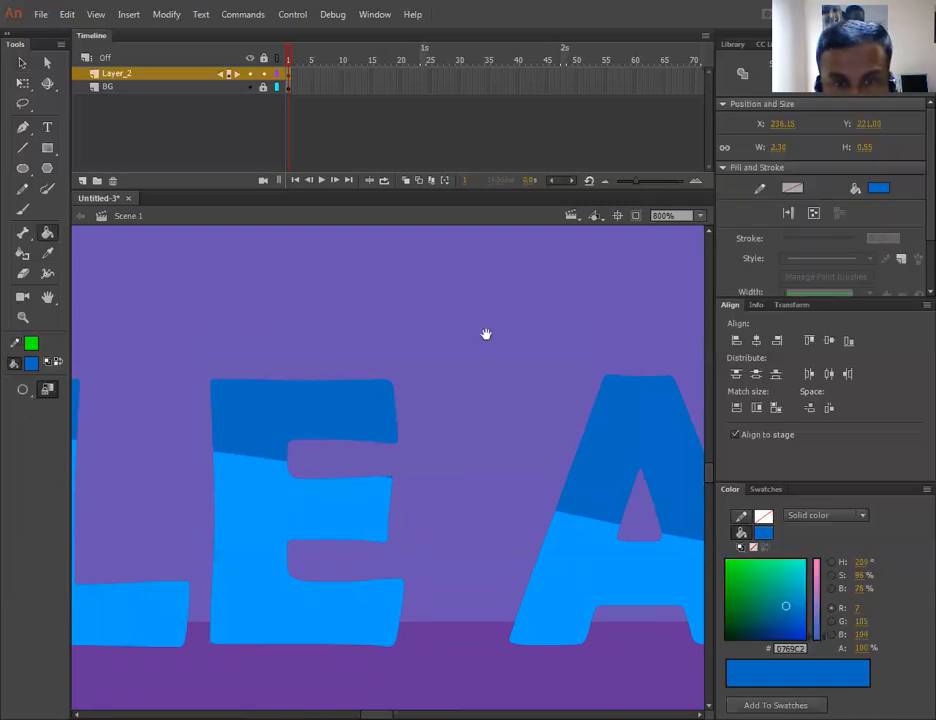
drag(178, 314, 486, 334)
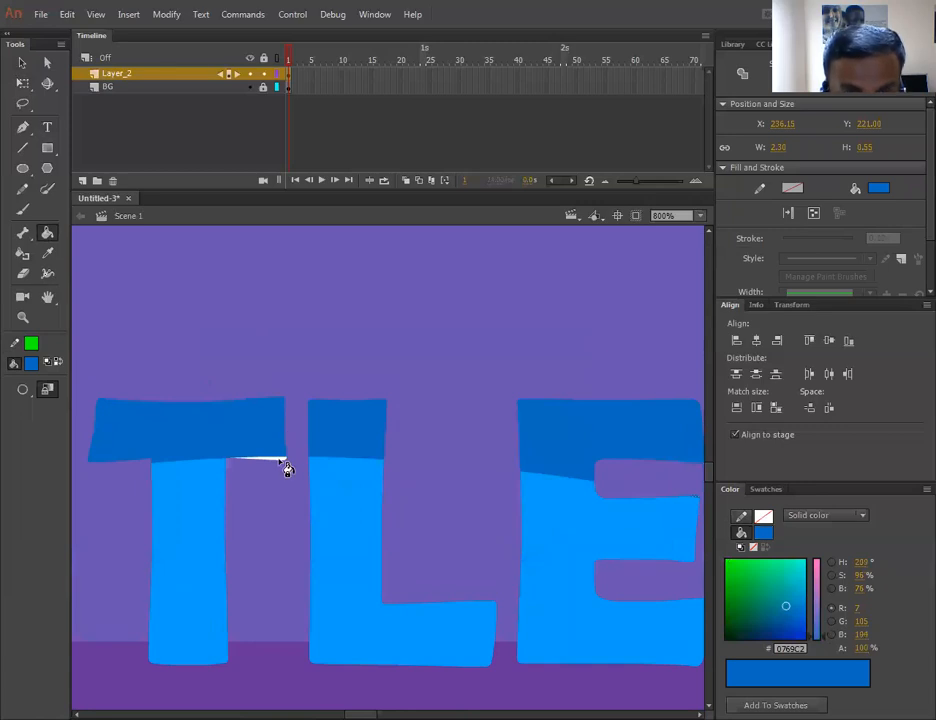
click(285, 464)
- Pan along the zoomed-in title letters to inspect for any remaining unfilled gaps
drag(420, 401, 117, 326)
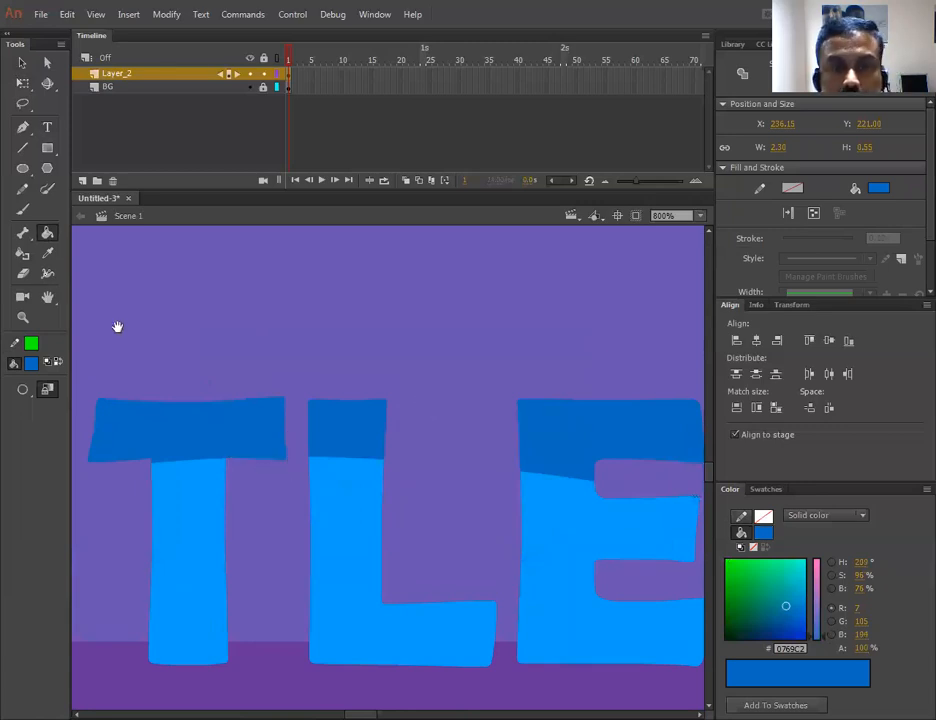
drag(471, 413, 189, 304)
drag(549, 337, 169, 484)
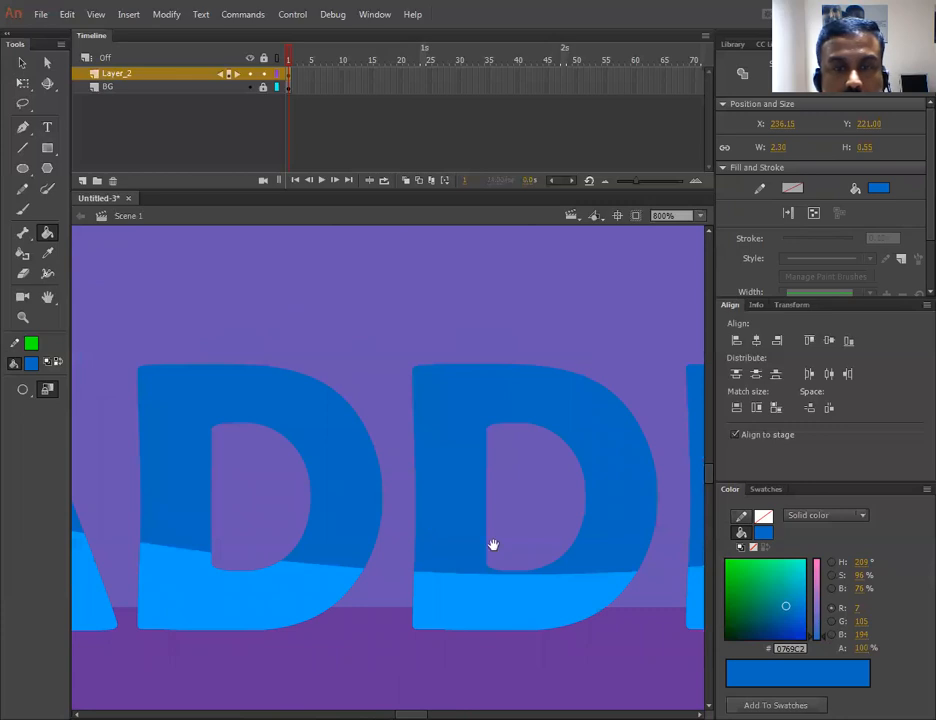
drag(655, 600, 313, 533)
drag(690, 600, 401, 535)
drag(165, 547, 698, 592)
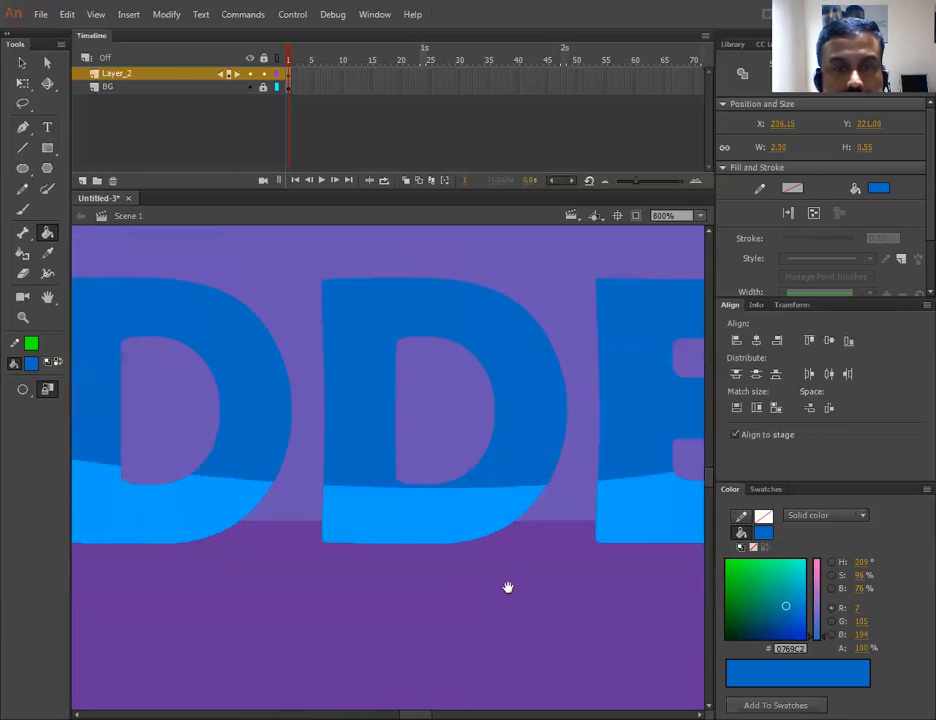
drag(180, 552, 680, 590)
drag(236, 530, 698, 569)
drag(190, 546, 361, 556)
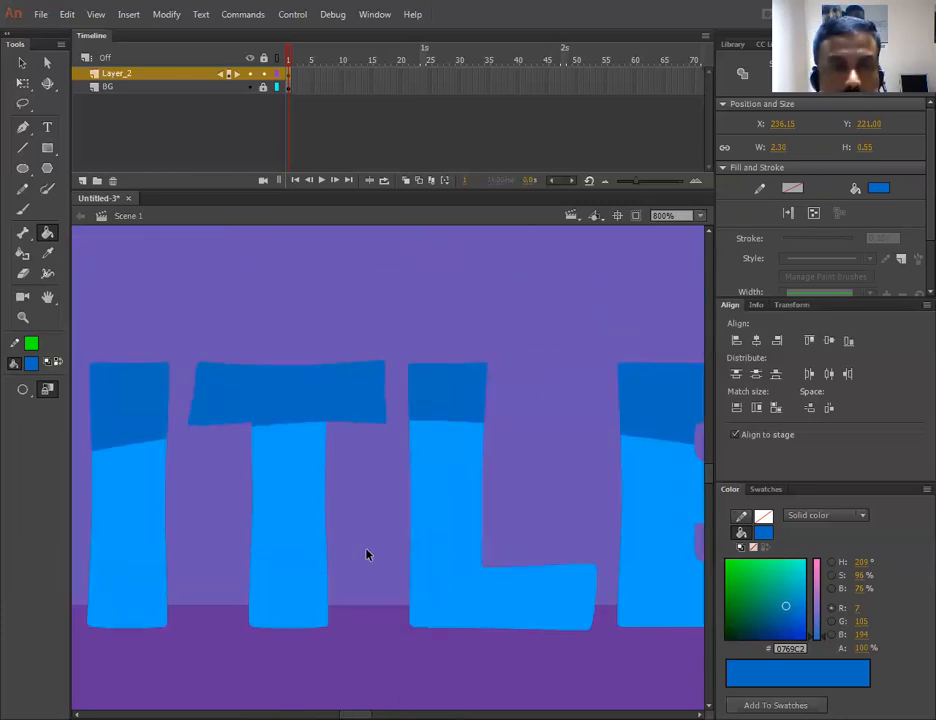
key(ctrl+minus)
key(ctrl+minus)
drag(557, 383, 413, 331)
- Select all the title letters and convert them into a Movie Clip symbol named text
click(22, 64)
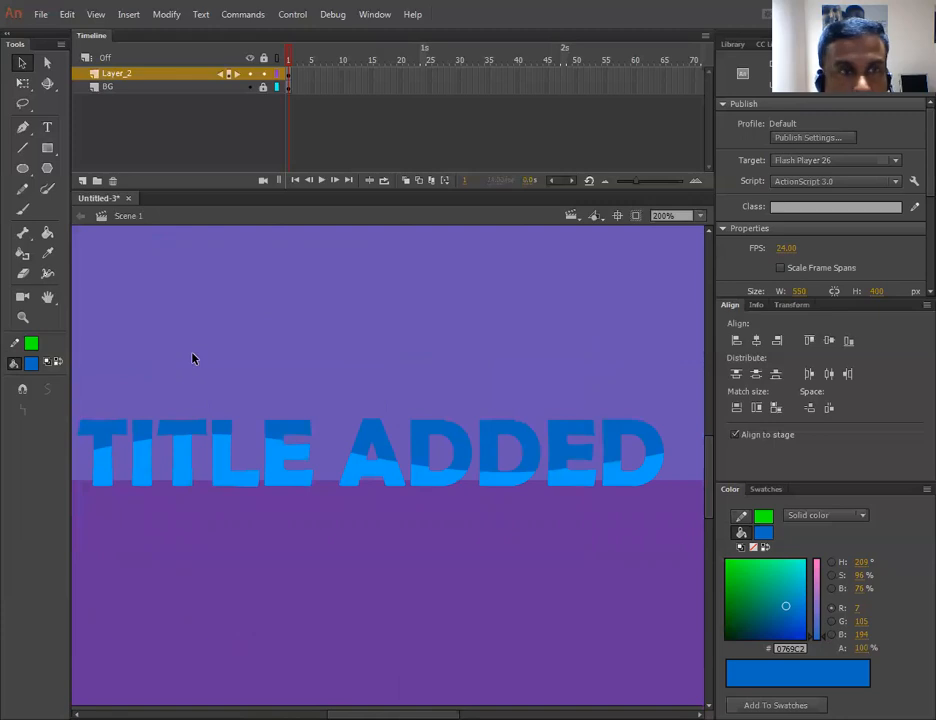
mouse_move(76, 410)
mouse_down()
mouse_move(578, 516)
mouse_move(682, 517)
mouse_up()
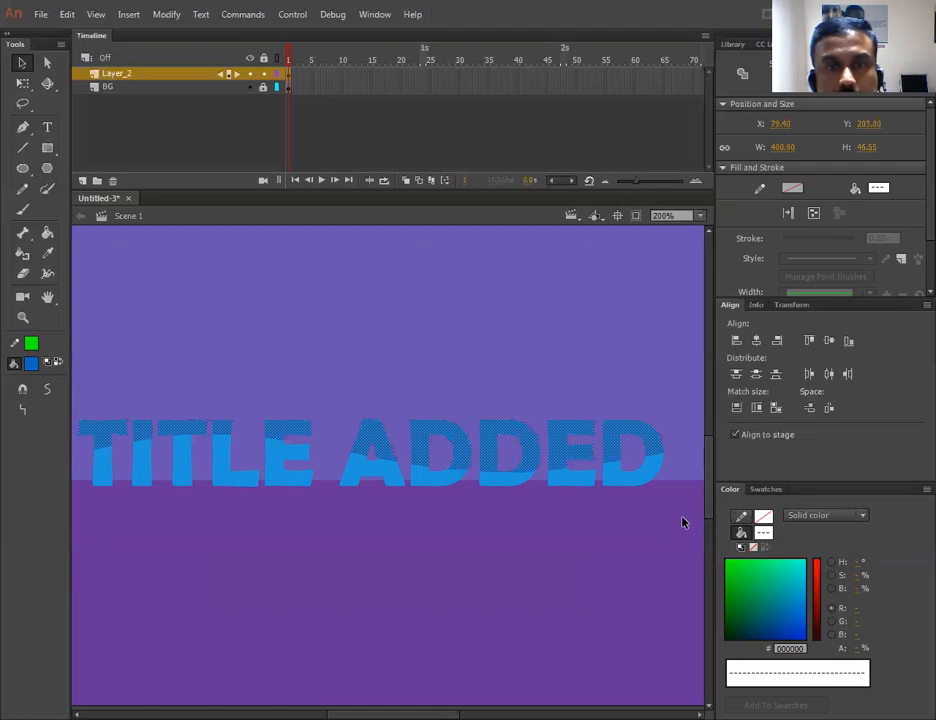
key(F8)
text(text)
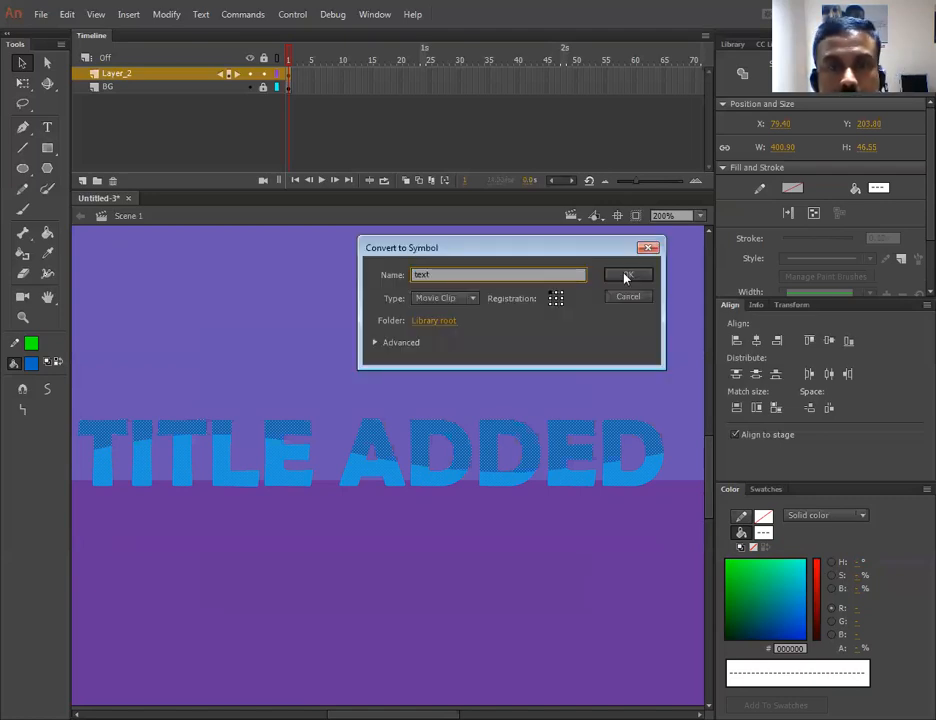
key(Return)
- Select the text instance and apply a Tint colour effect at 14%
click(420, 346)
key(space)
drag(383, 343, 411, 368)
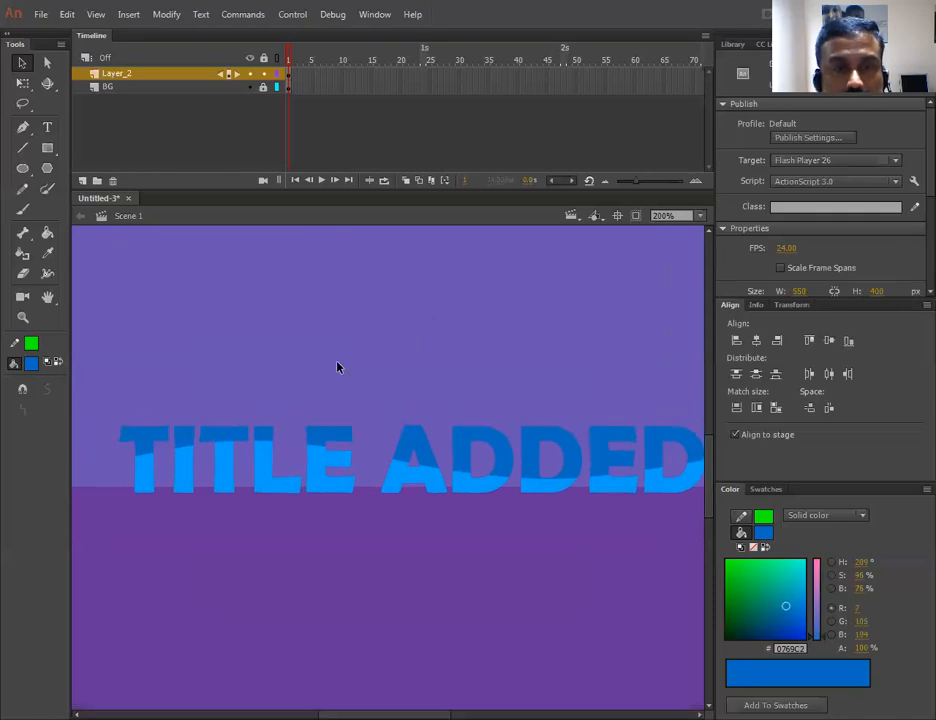
click(336, 437)
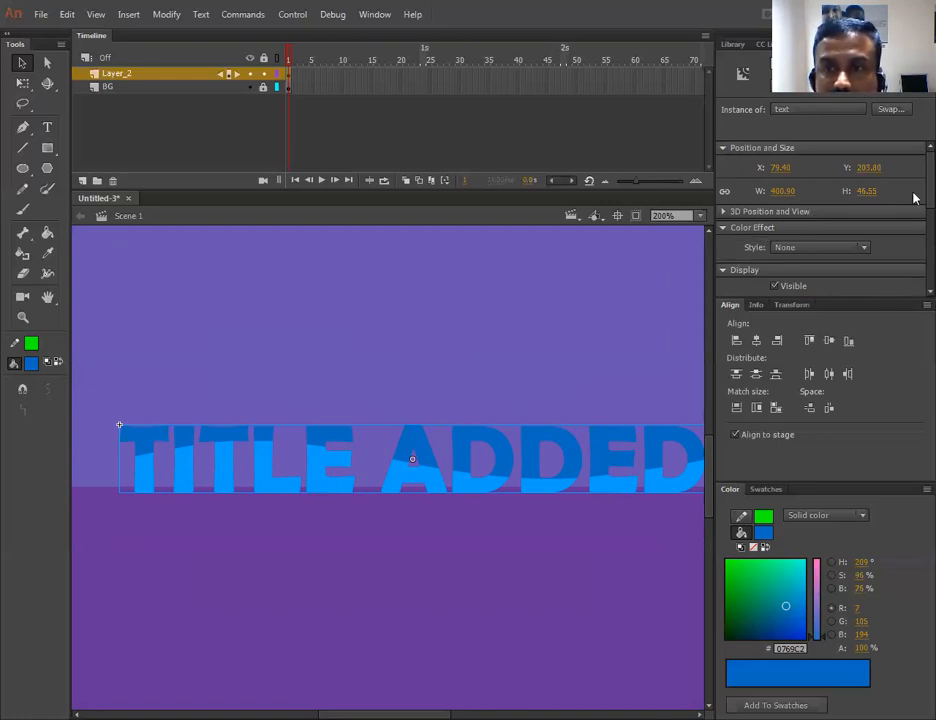
scroll(913, 240, down, 3)
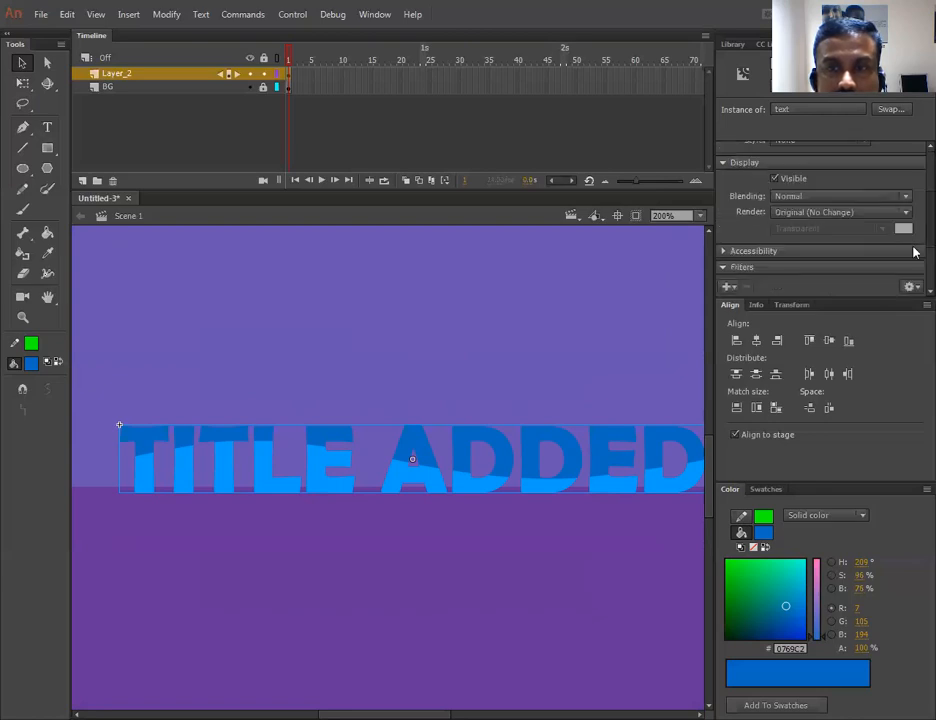
scroll(745, 240, down, 1)
scroll(732, 240, down, 1)
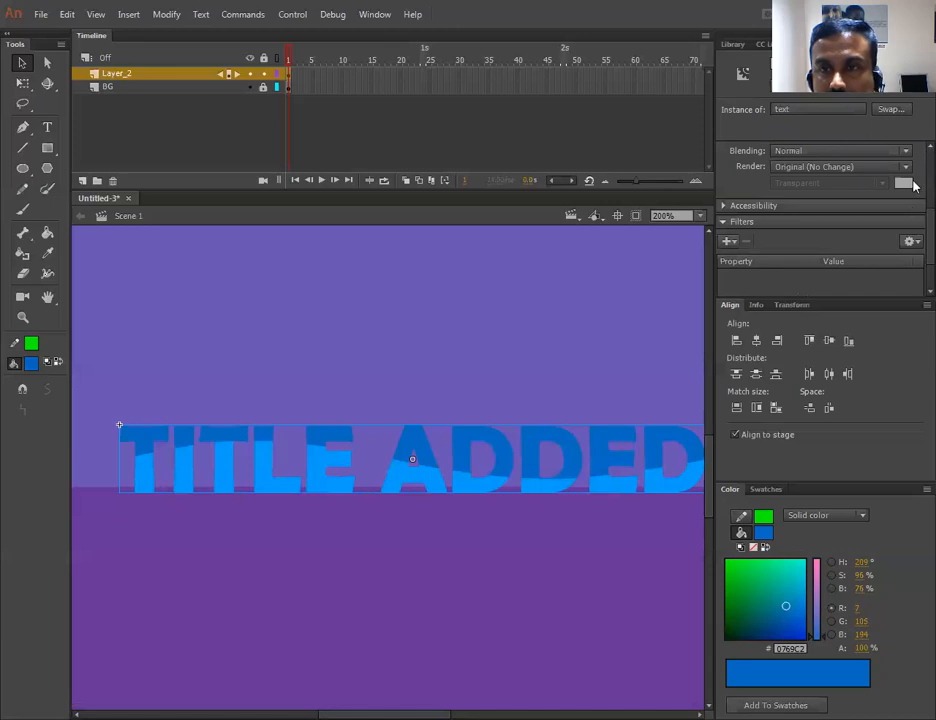
scroll(886, 205, up, 3)
click(866, 217)
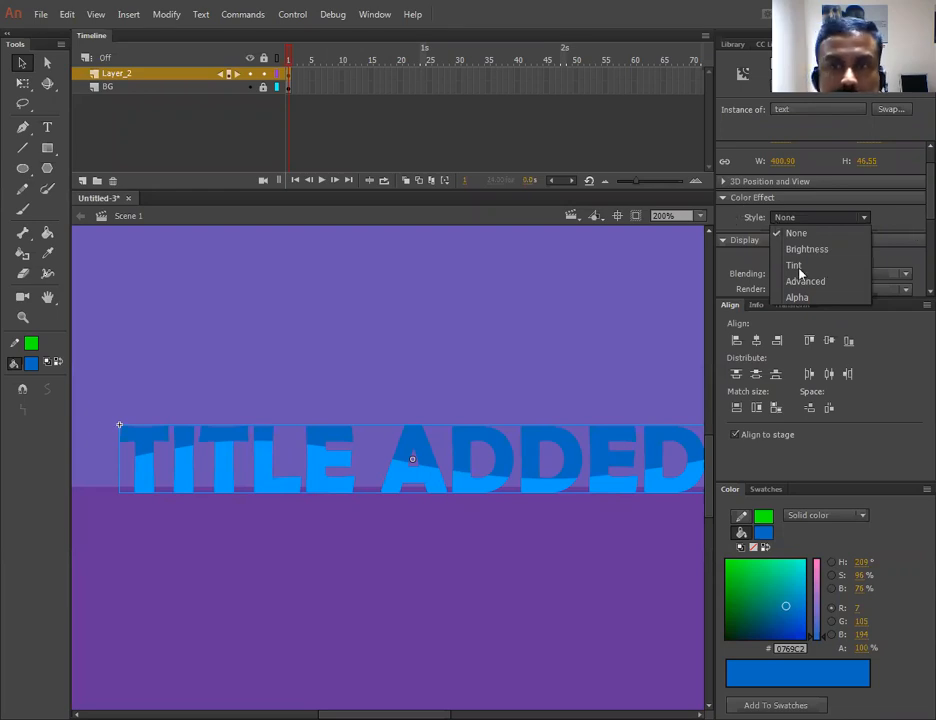
click(796, 266)
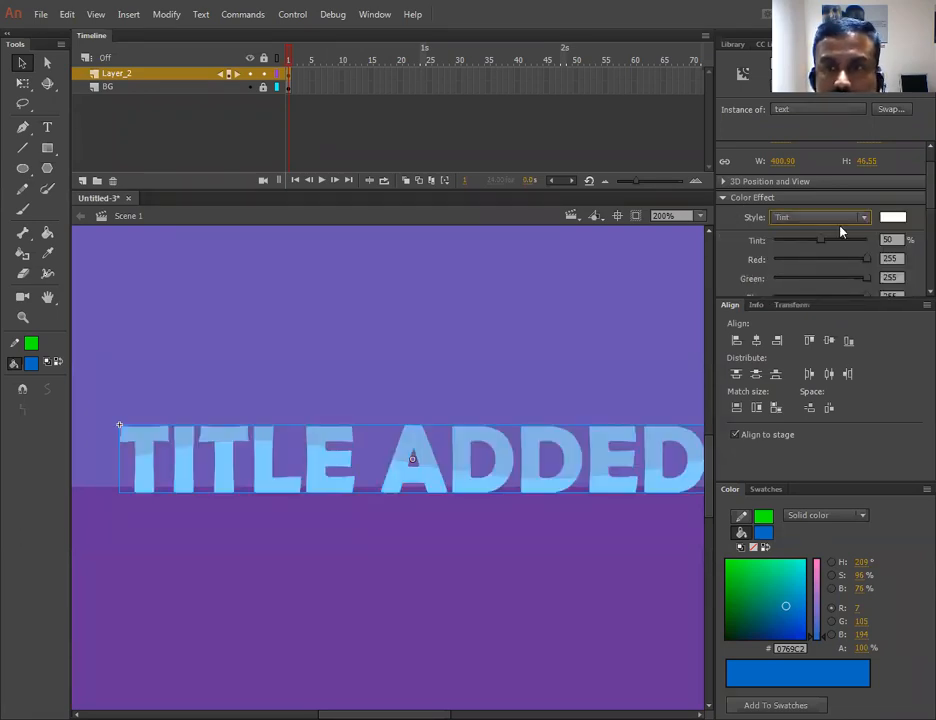
drag(820, 241, 776, 241)
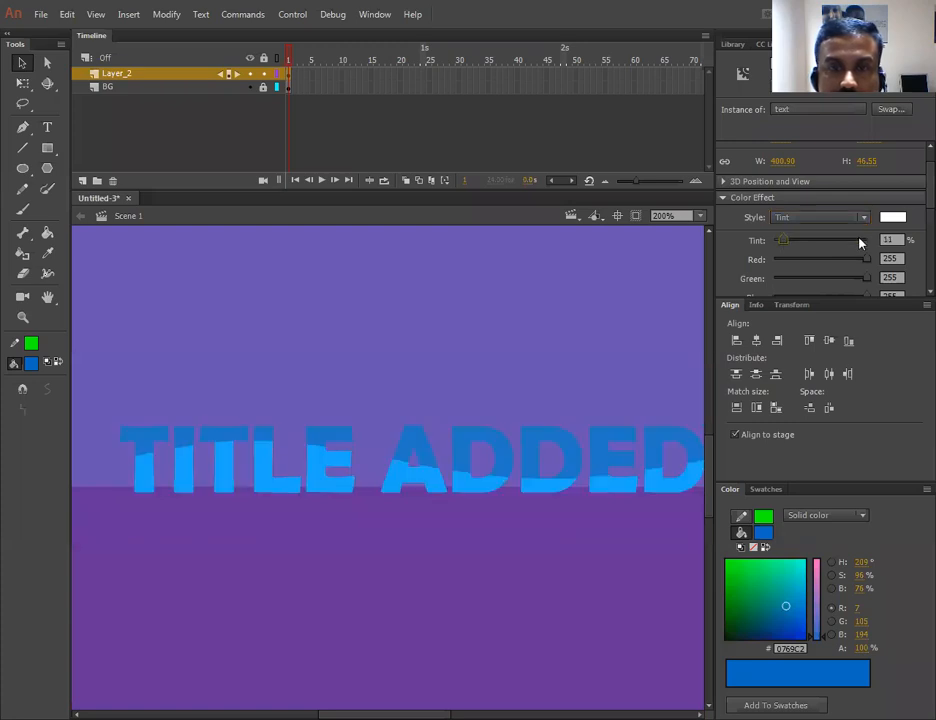
click(787, 242)
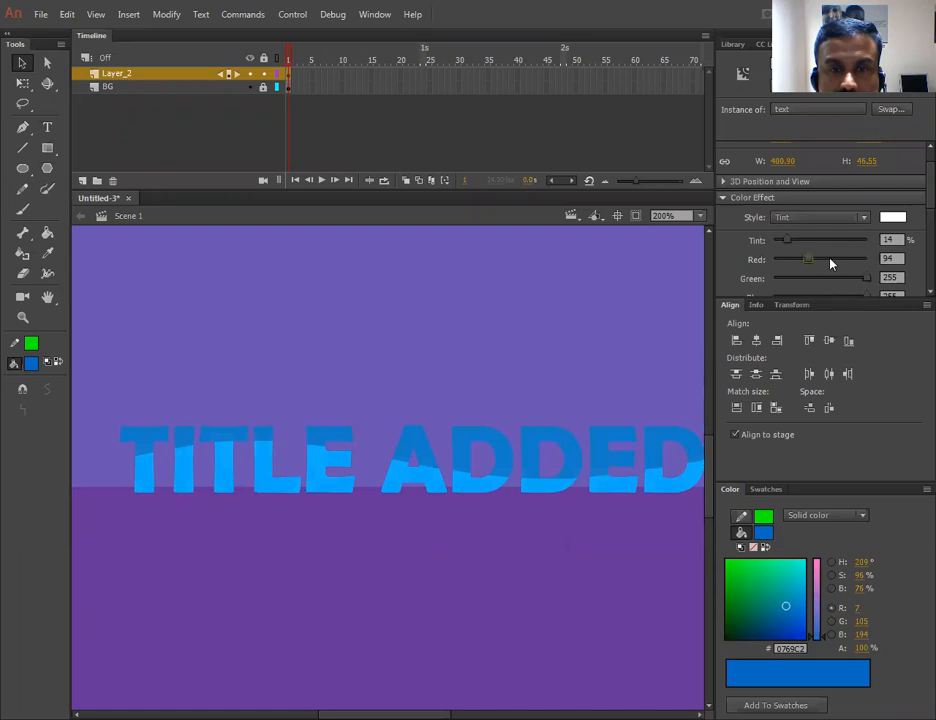
- Set the tint colour to Red 226, Green 192 and Blue 148
click(857, 259)
drag(867, 279, 790, 278)
drag(874, 277, 845, 288)
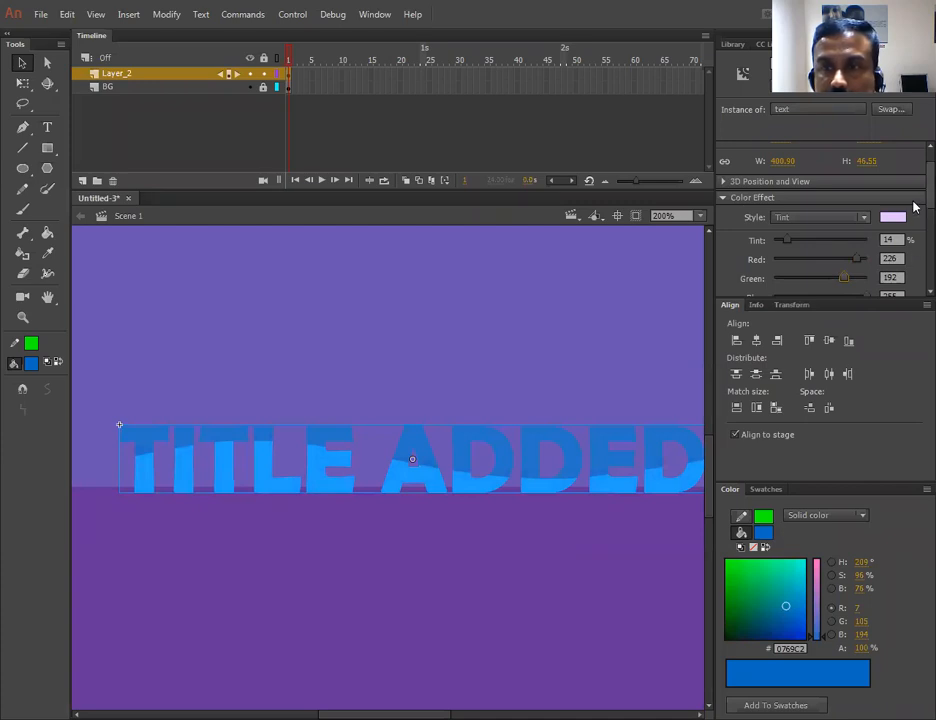
scroll(912, 212, down, 2)
drag(872, 249, 828, 247)
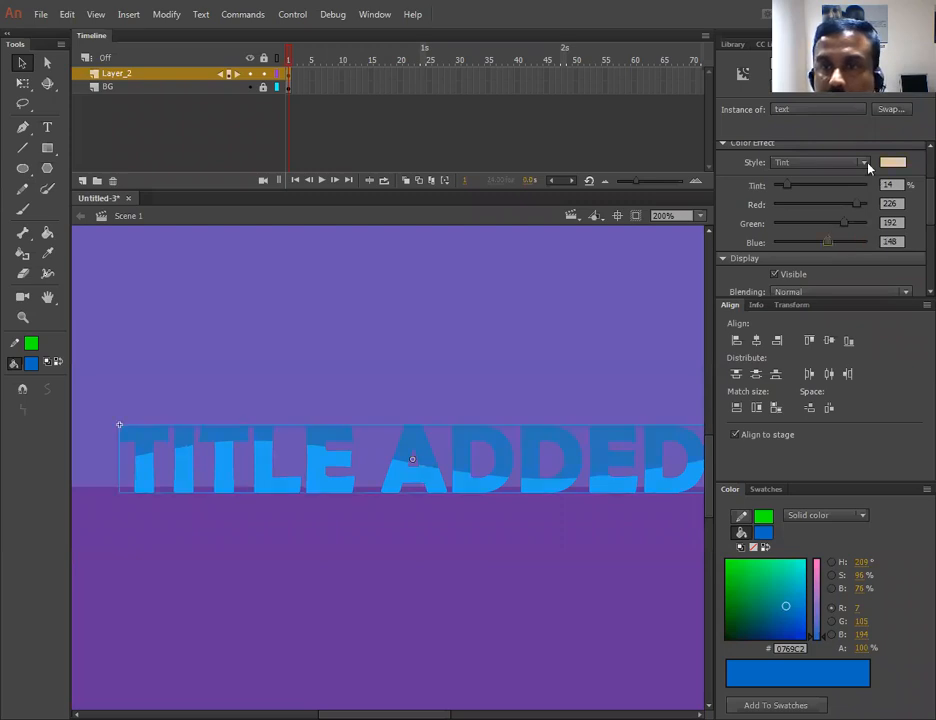
- Switch the instance's colour effect style to Advanced
click(866, 164)
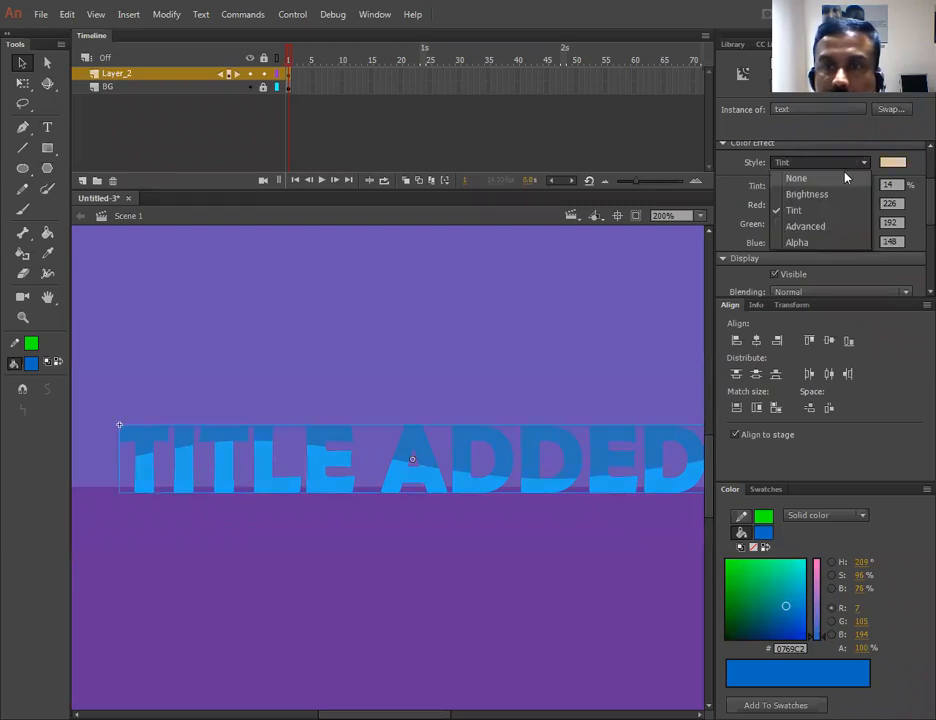
click(795, 226)
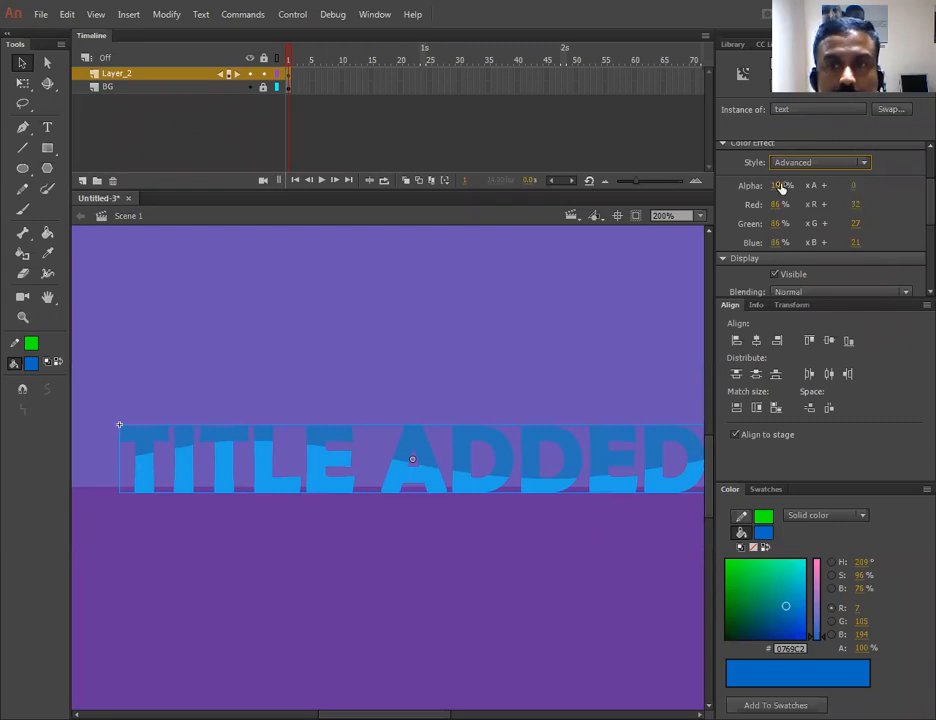
scroll(913, 226, down, 3)
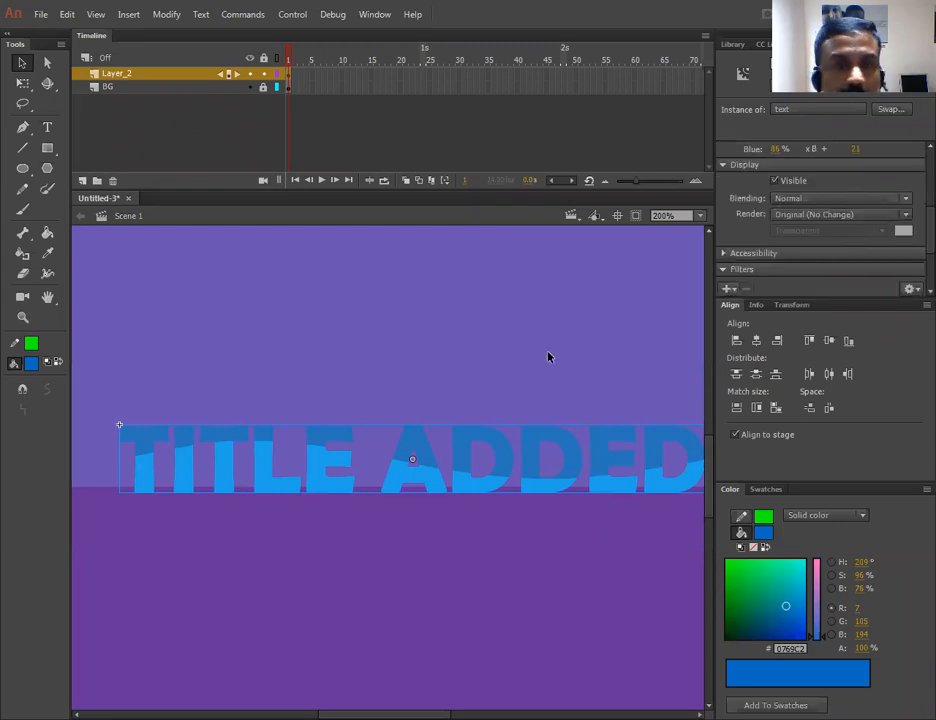
scroll(472, 362, up, 1)
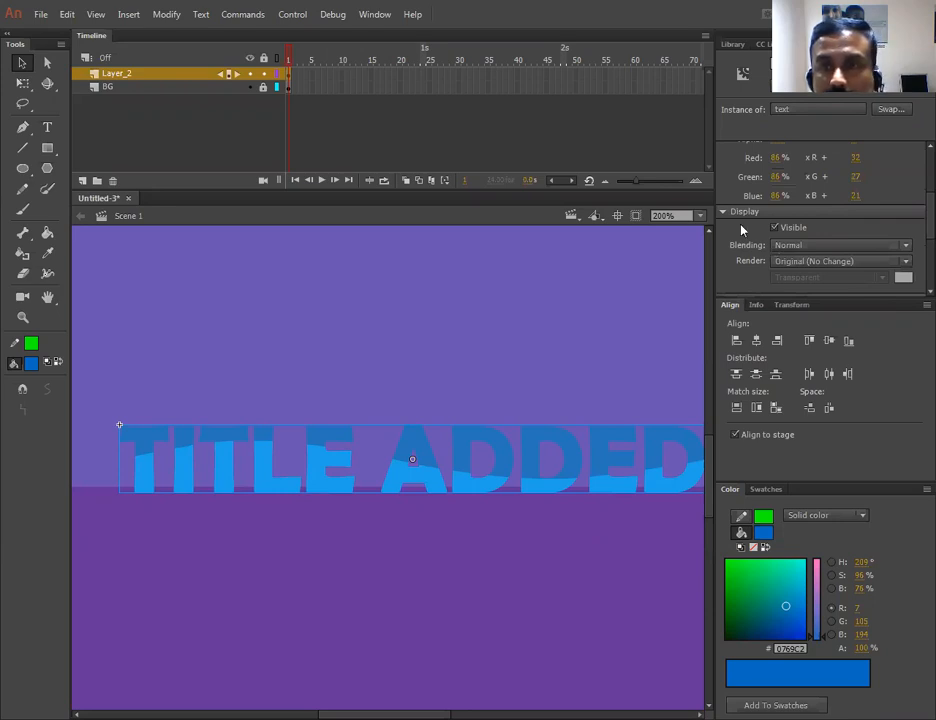
scroll(913, 245, down, 2)
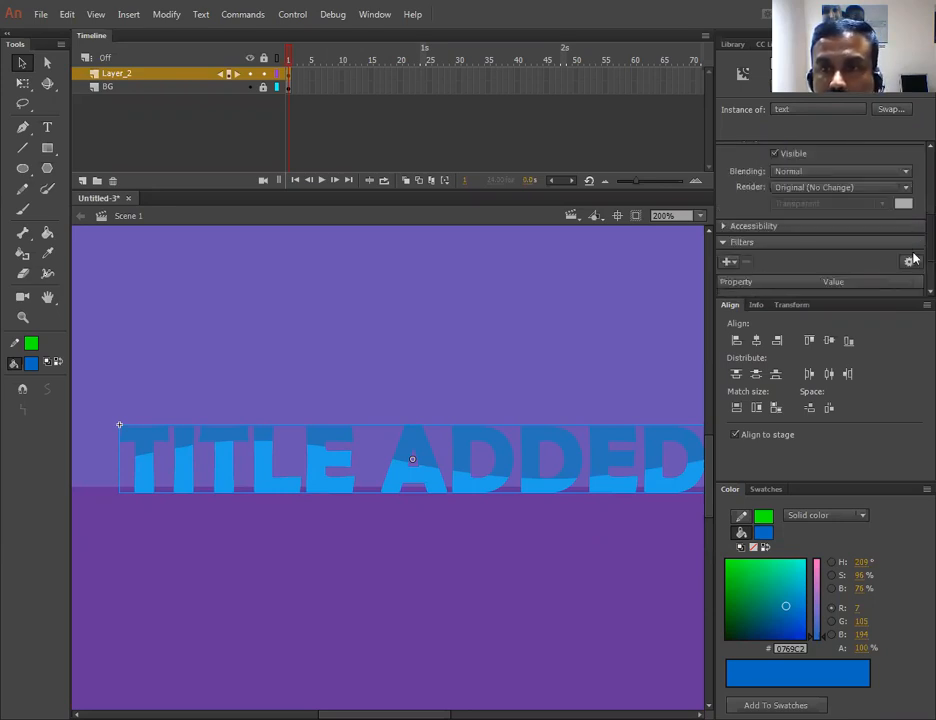
scroll(913, 258, down, 2)
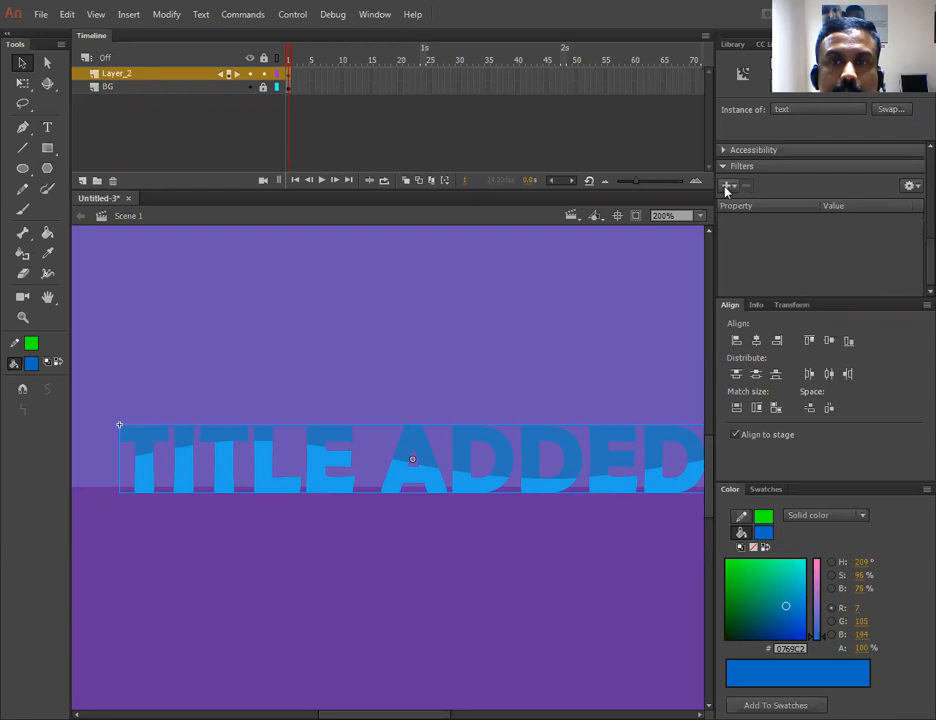
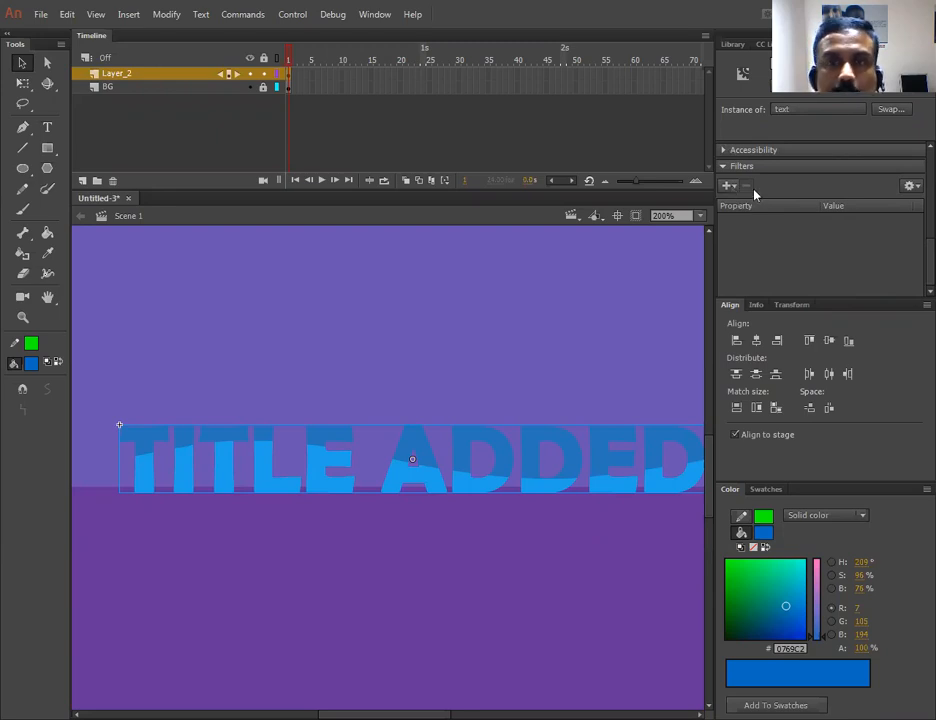
- Add a Drop Shadow filter to the text instance with a 209° angle and Inner shadow enabled
click(728, 185)
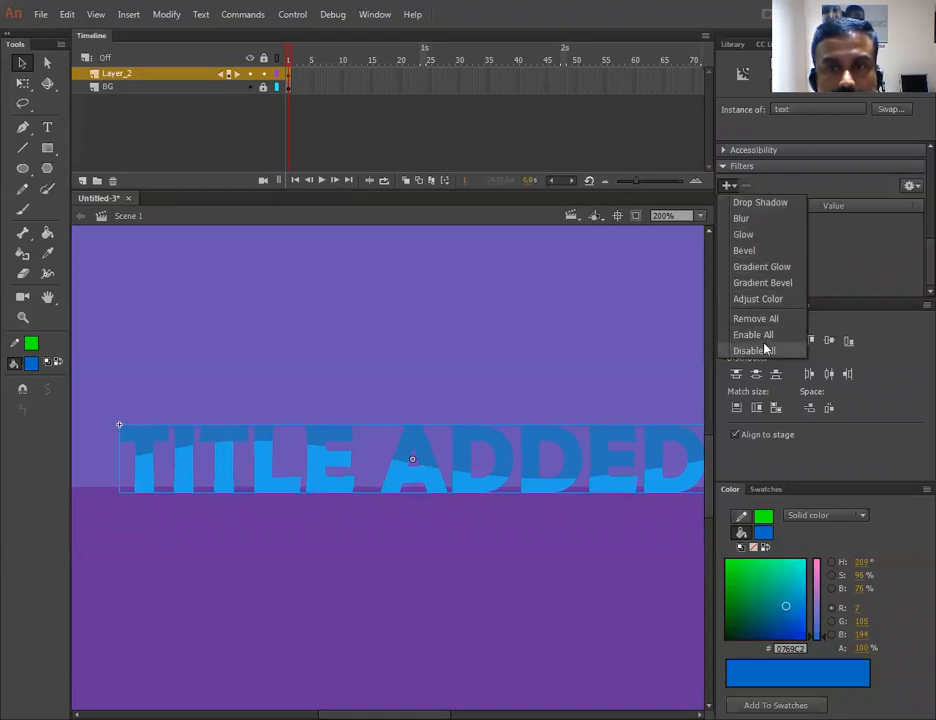
click(765, 203)
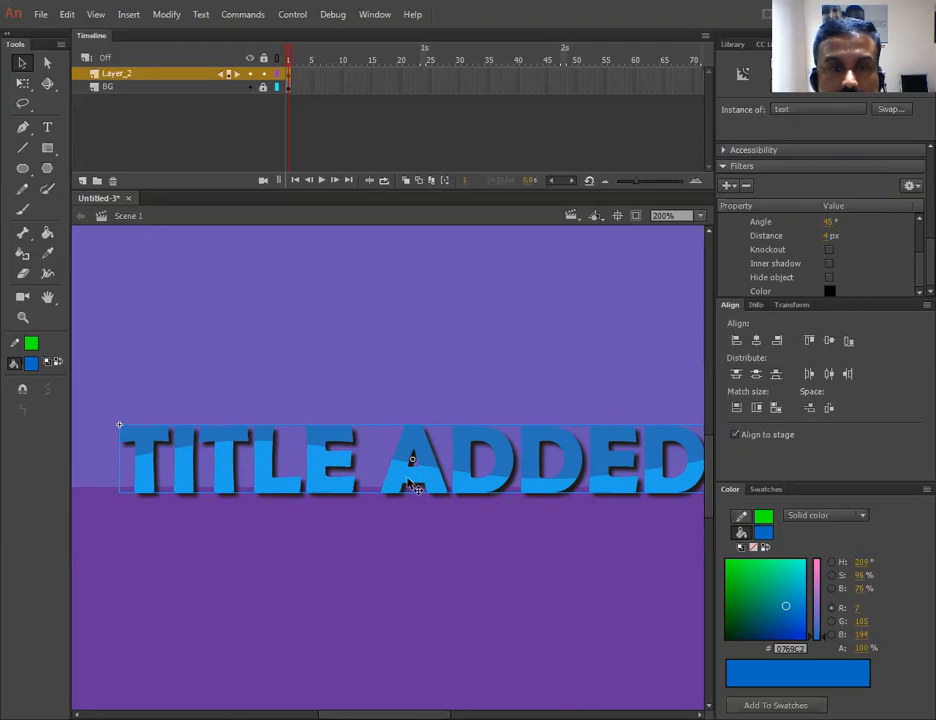
drag(826, 228, 875, 248)
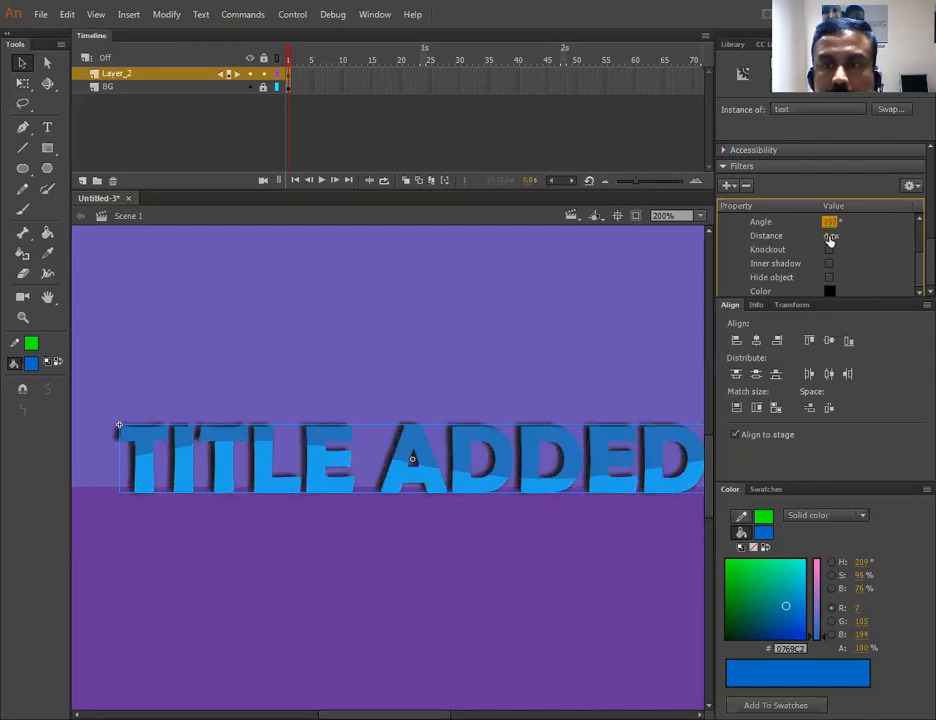
mouse_move(826, 236)
mouse_down()
mouse_move(840, 235)
mouse_move(826, 236)
mouse_up()
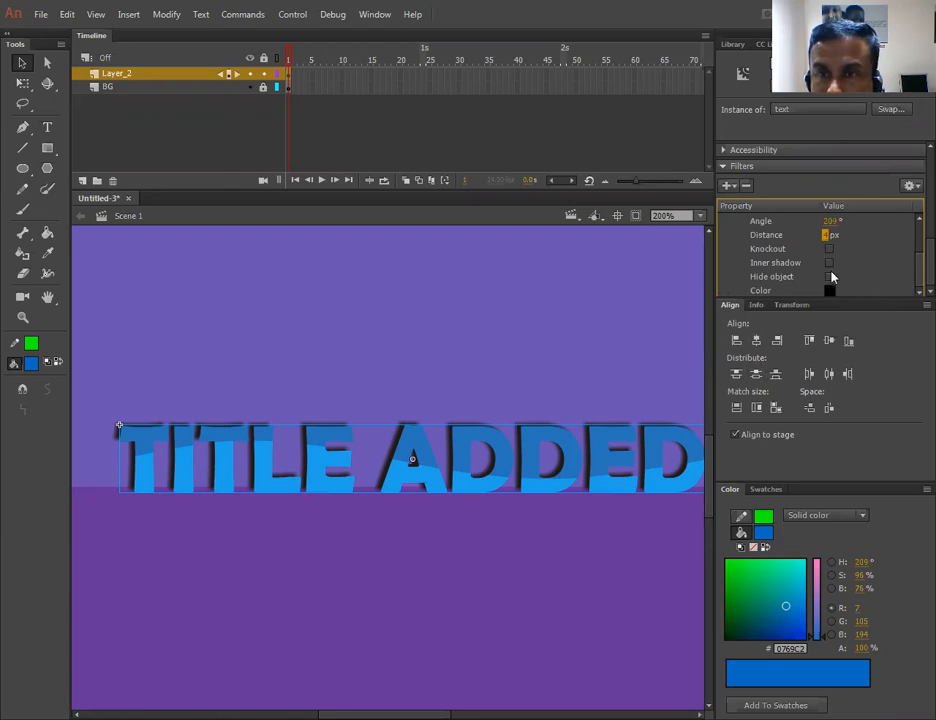
click(829, 263)
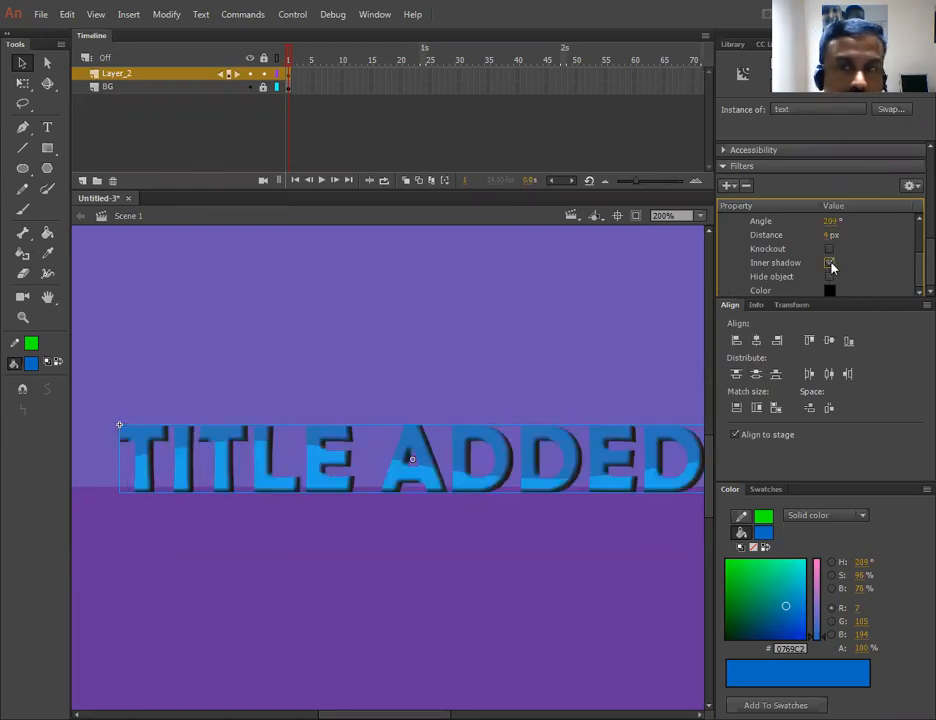
- Set the drop shadow's blur to 10 px and adjust its strength
scroll(913, 258, up, 2)
scroll(913, 255, up, 3)
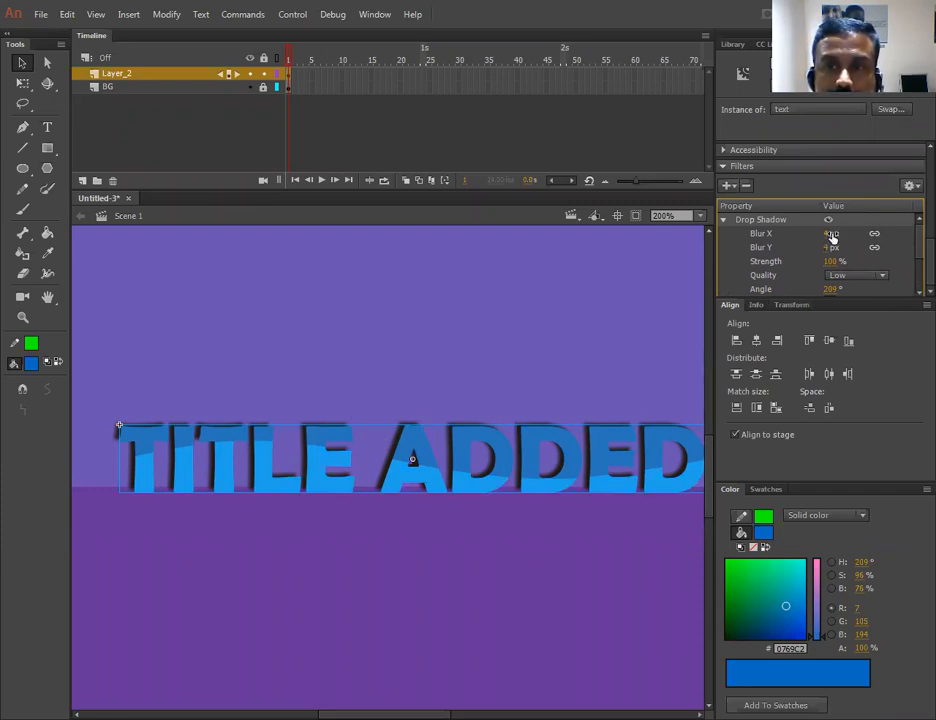
drag(829, 234, 841, 234)
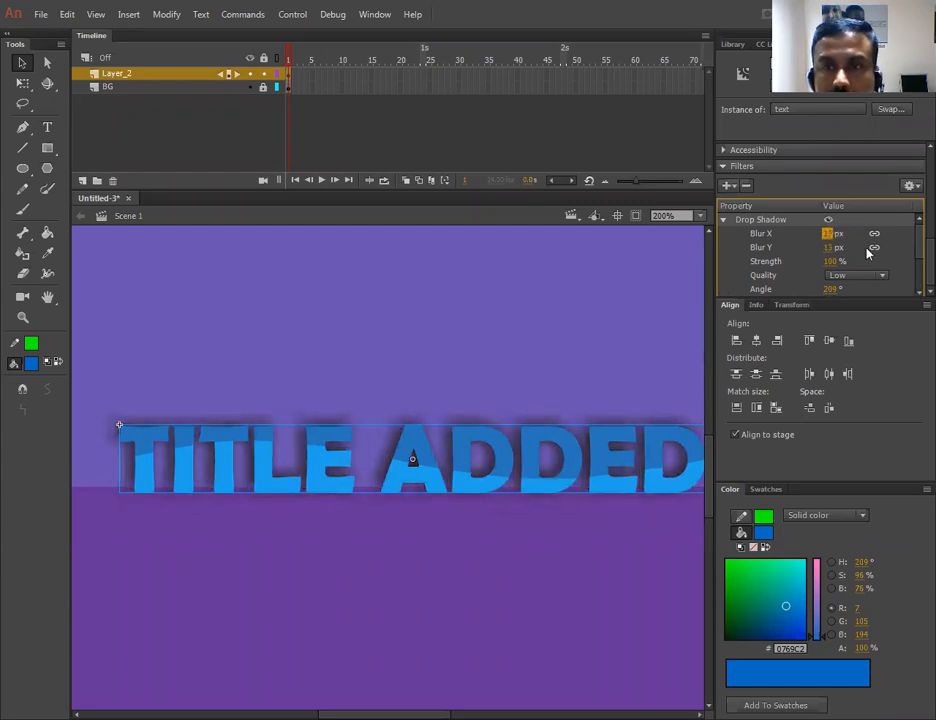
text(10)
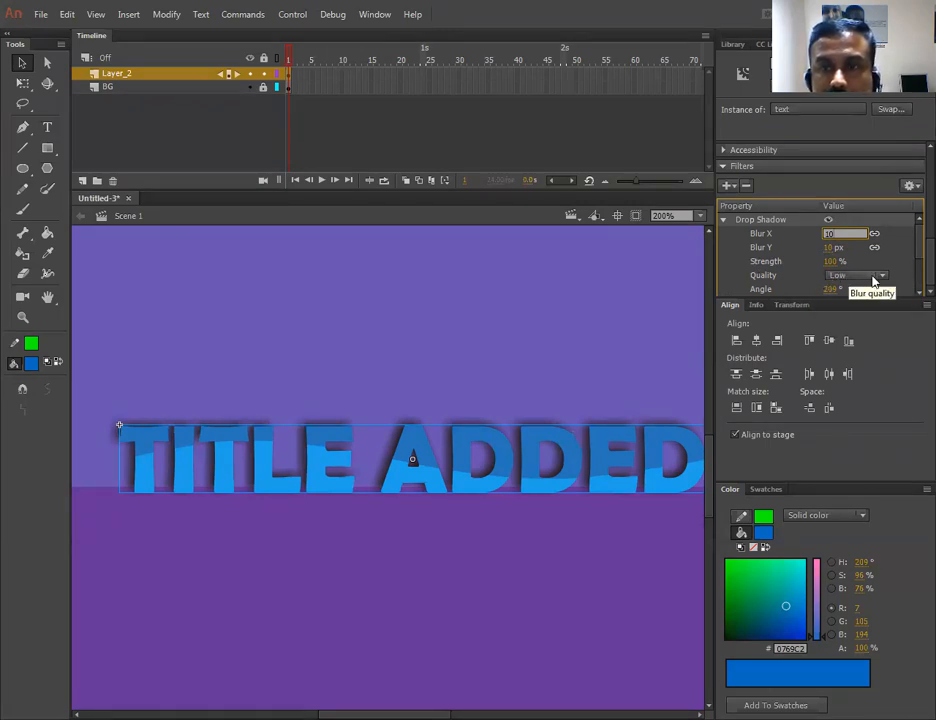
drag(833, 268, 786, 261)
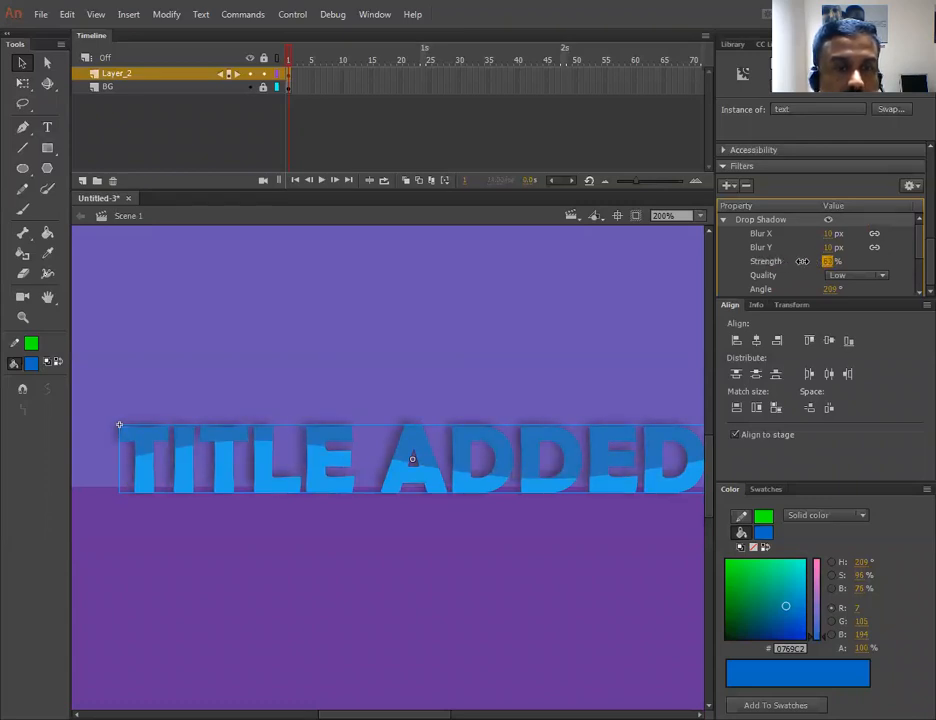
drag(784, 261, 806, 262)
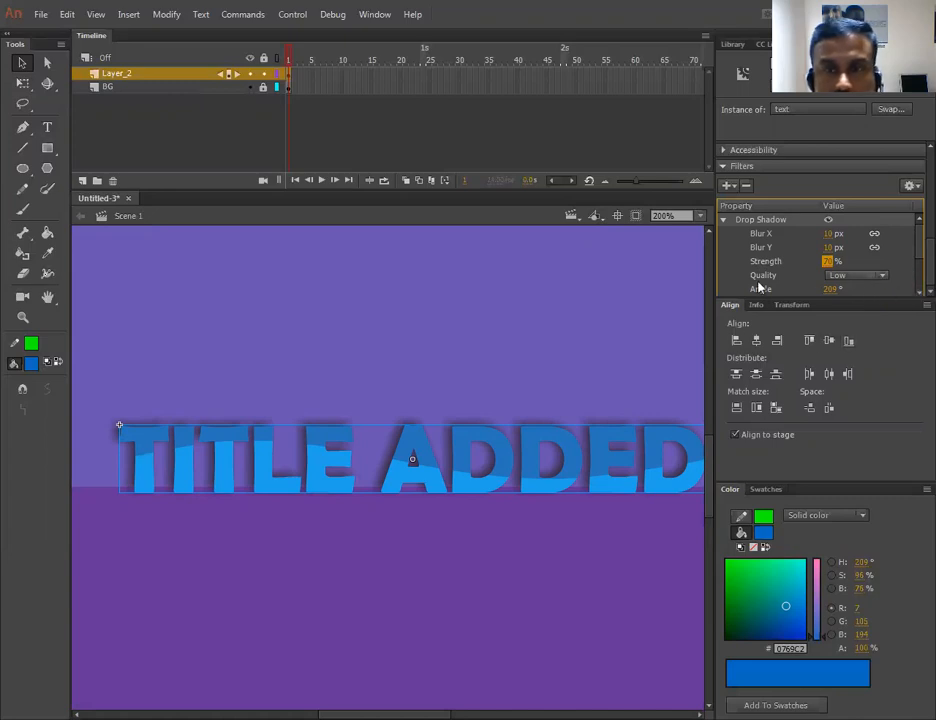
- Test the movie and close the preview window
click(472, 310)
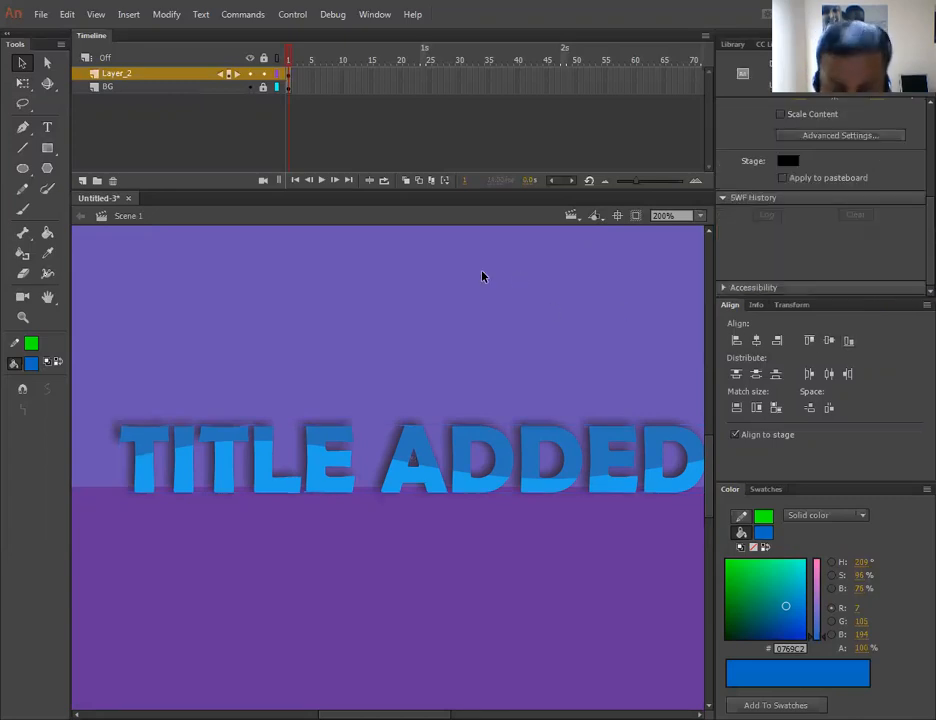
key(ctrl+Return)
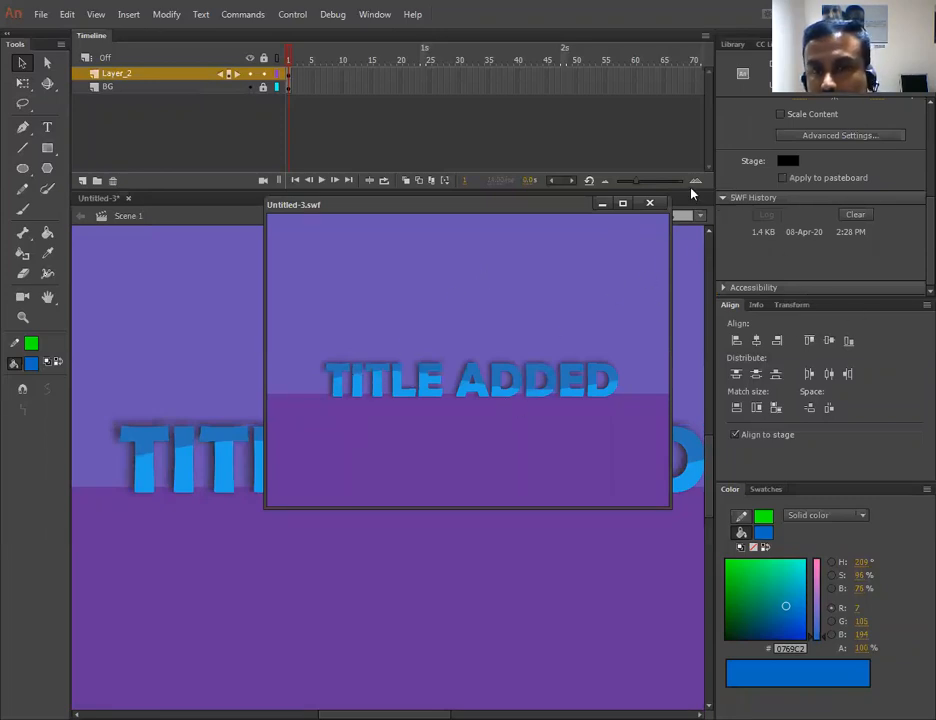
click(650, 204)
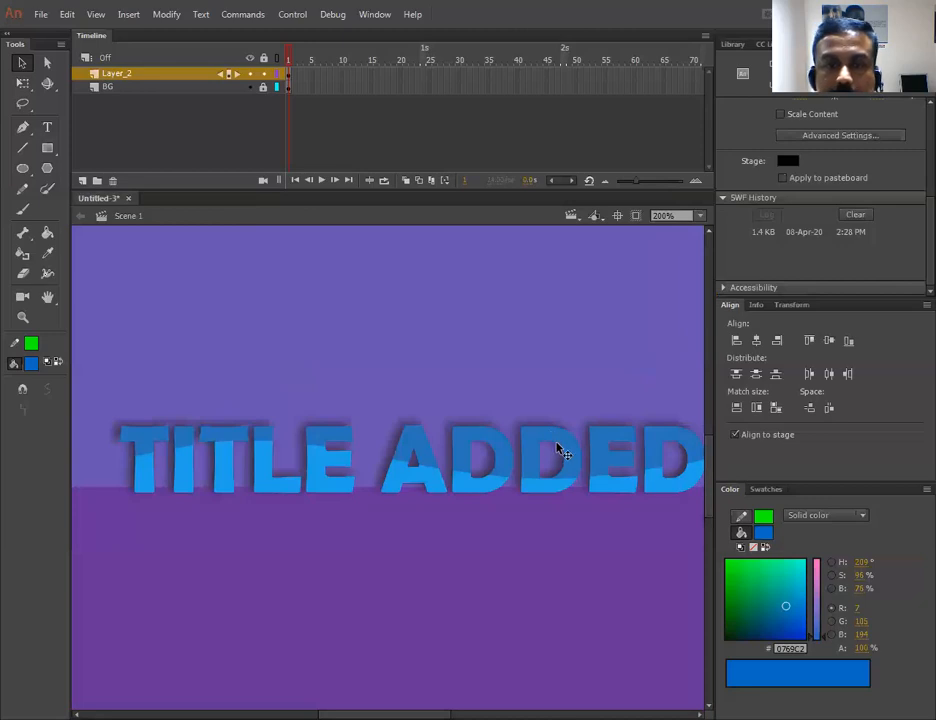
- Duplicate the title instance by placing a copy just below the original
click(565, 440)
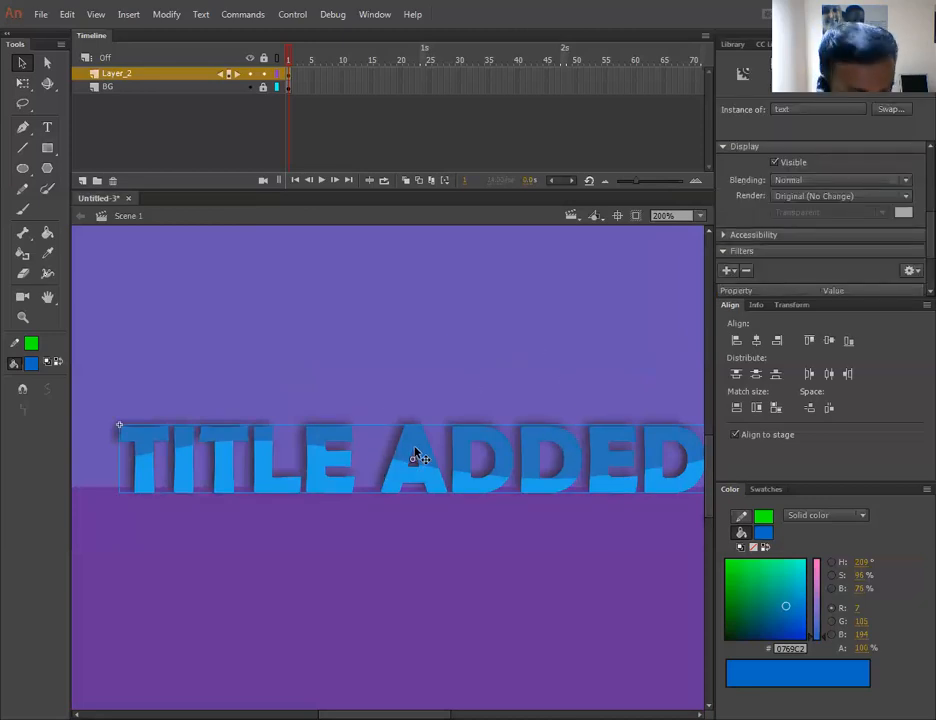
drag(417, 453, 417, 523)
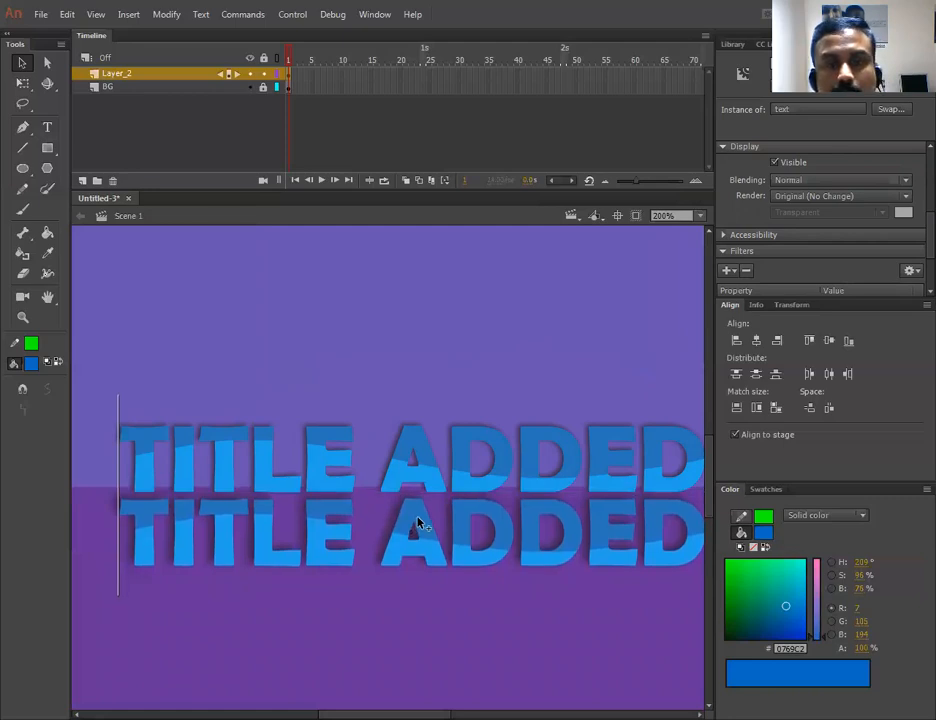
click(420, 520)
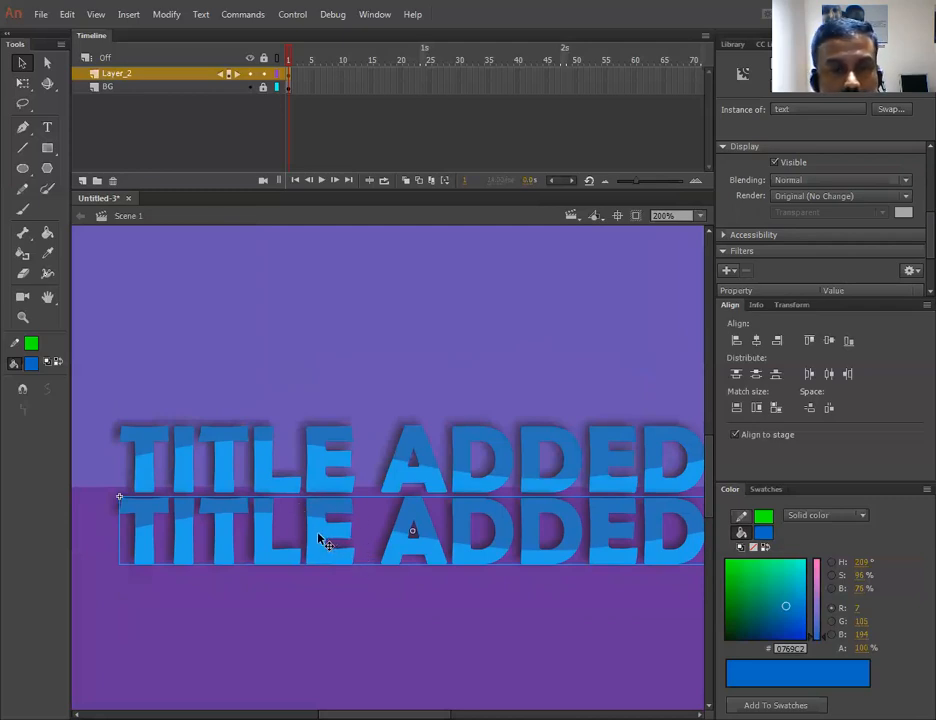
- Edit the text symbol and fill the I, L, E and A letters green with the Paint Bucket
double_click(318, 537)
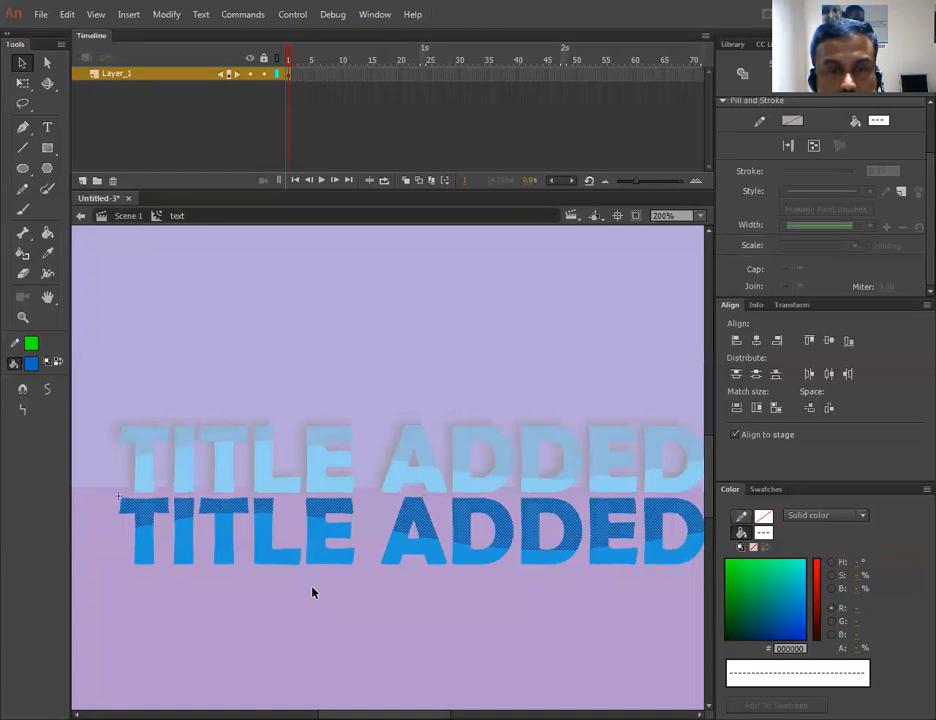
click(351, 610)
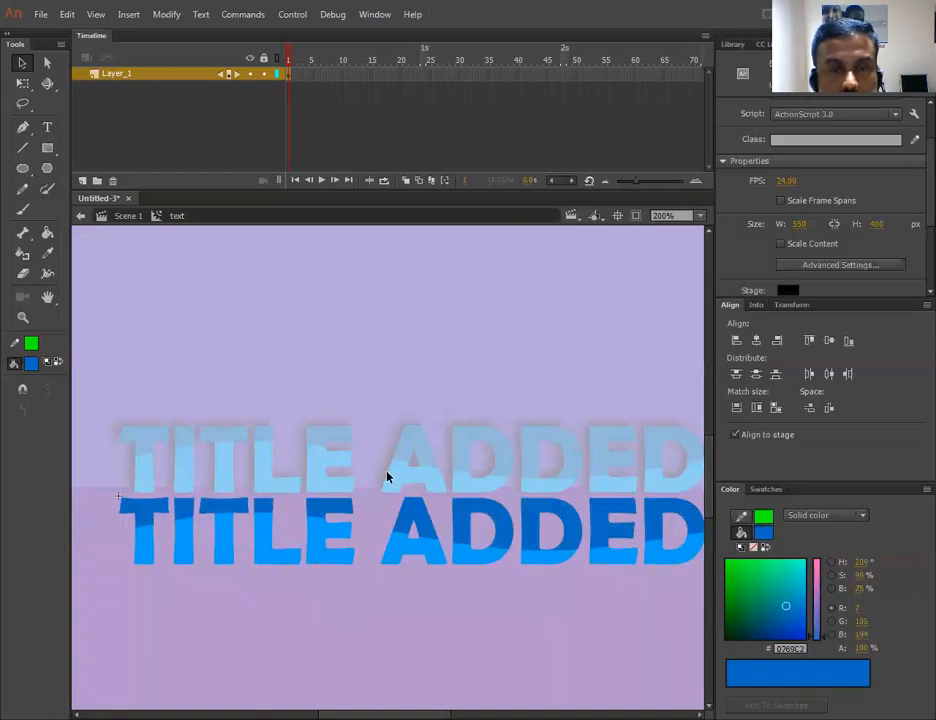
click(47, 232)
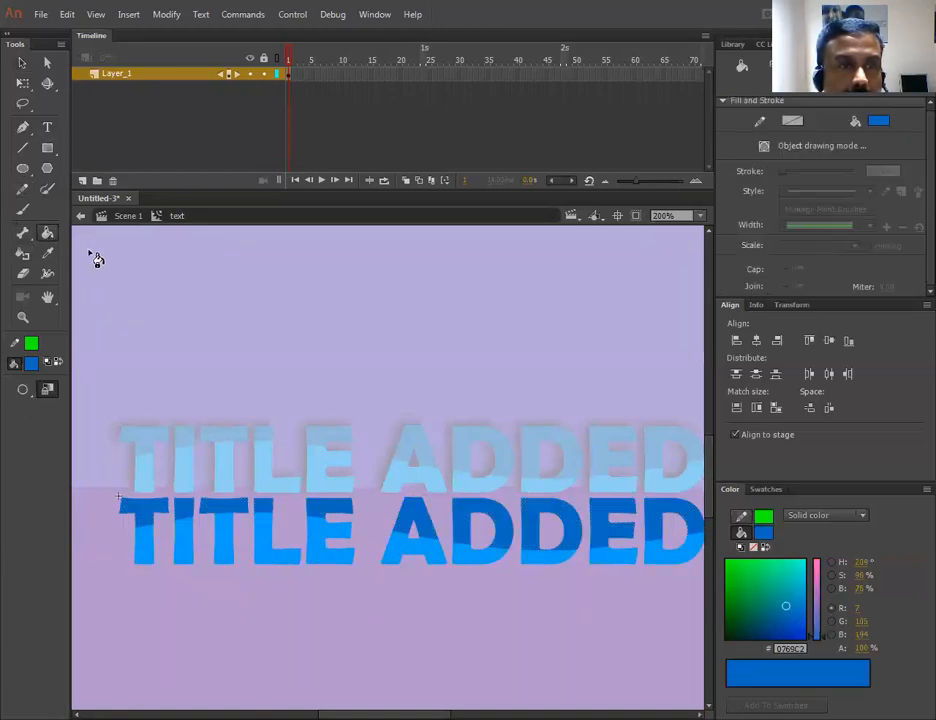
click(758, 577)
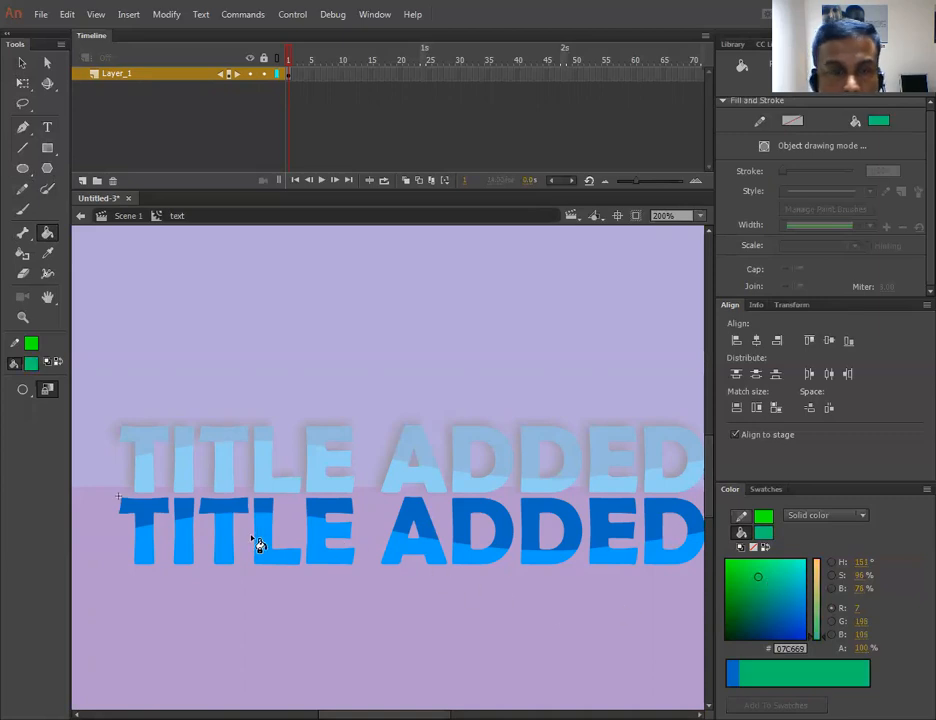
click(230, 553)
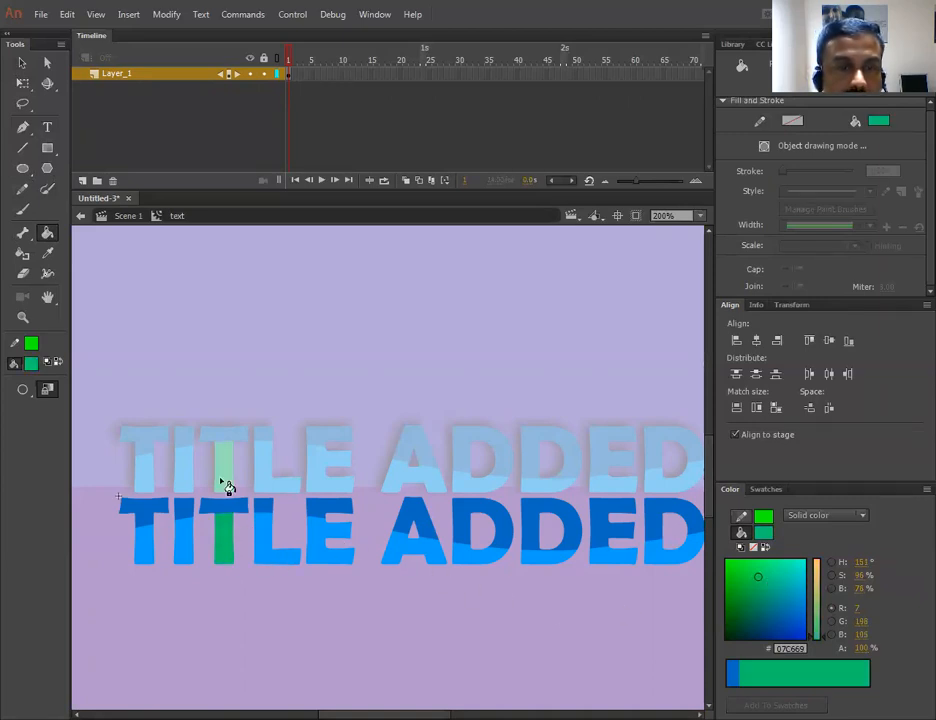
click(305, 562)
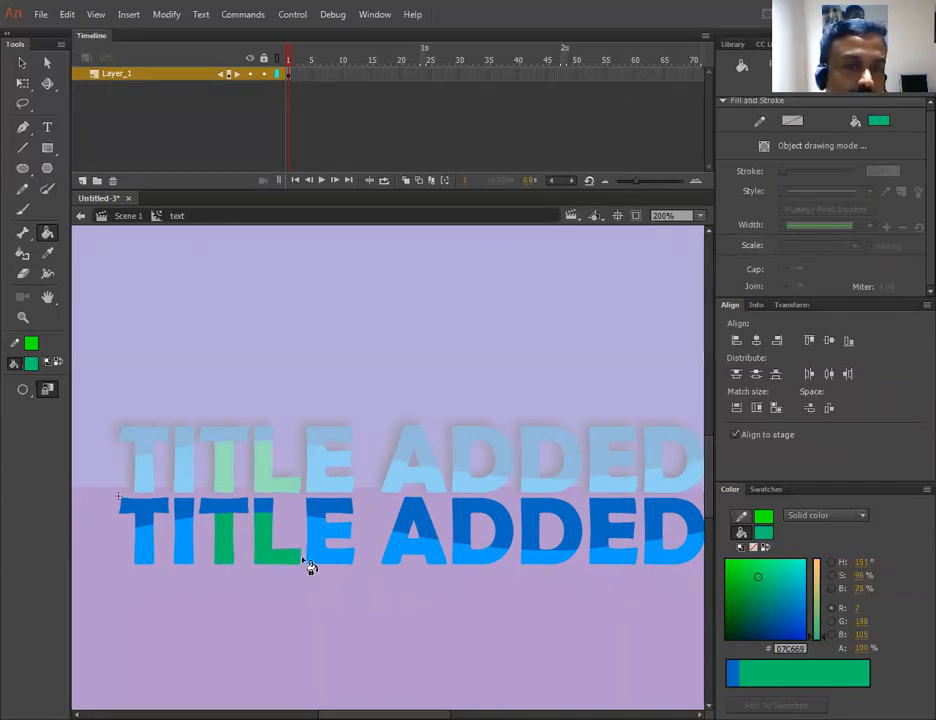
click(326, 548)
click(434, 553)
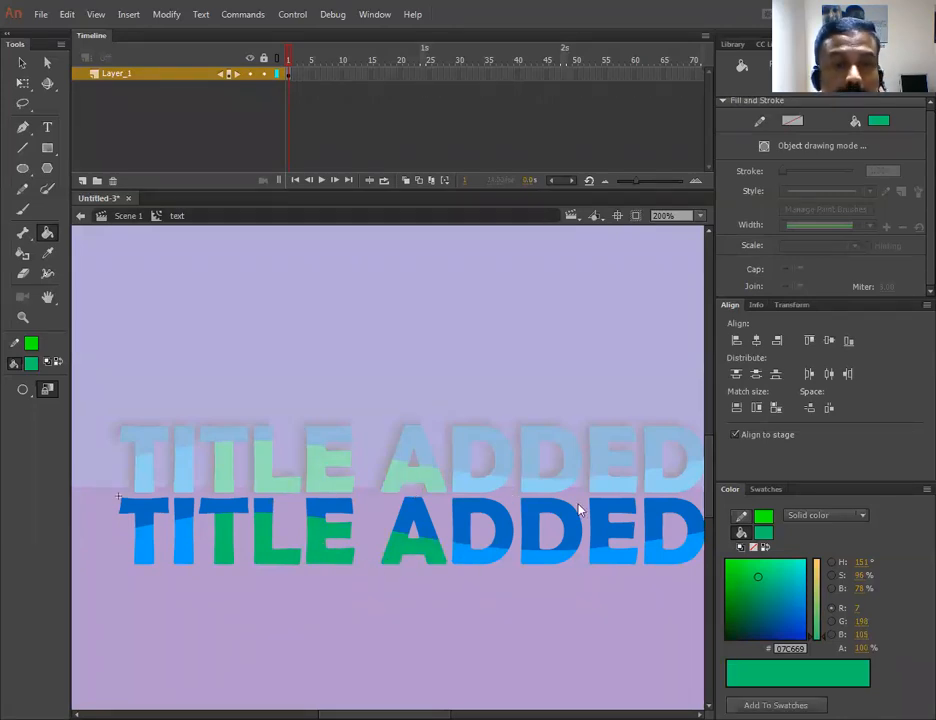
- Undo the last three letter fills
key(ctrl+z)
key(ctrl+z)
key(ctrl+z)
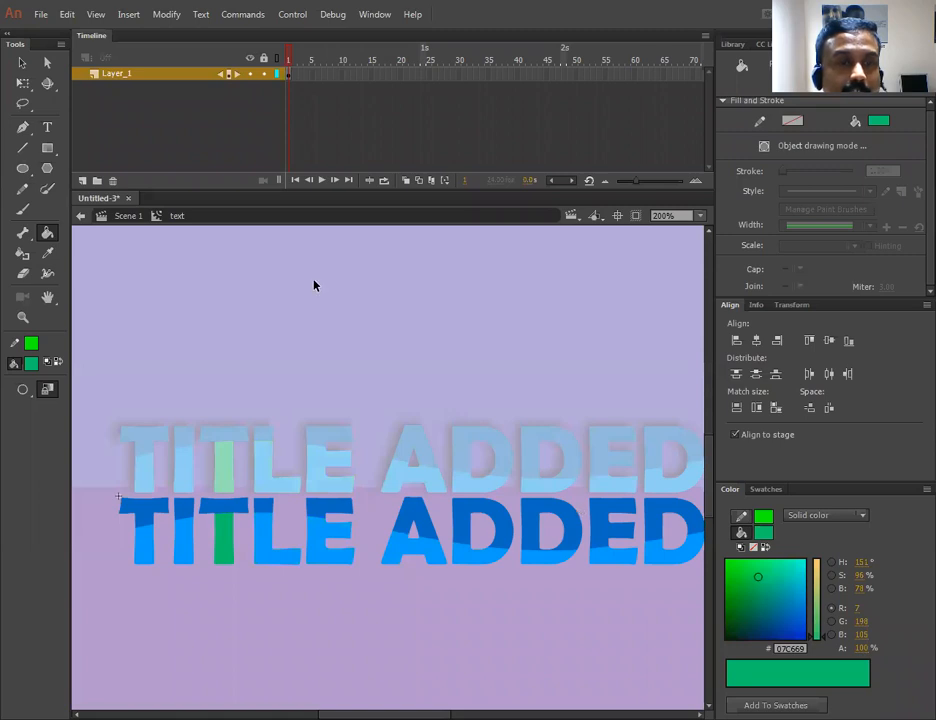
- Return to the scene and delete the duplicated lower title instance
double_click(265, 284)
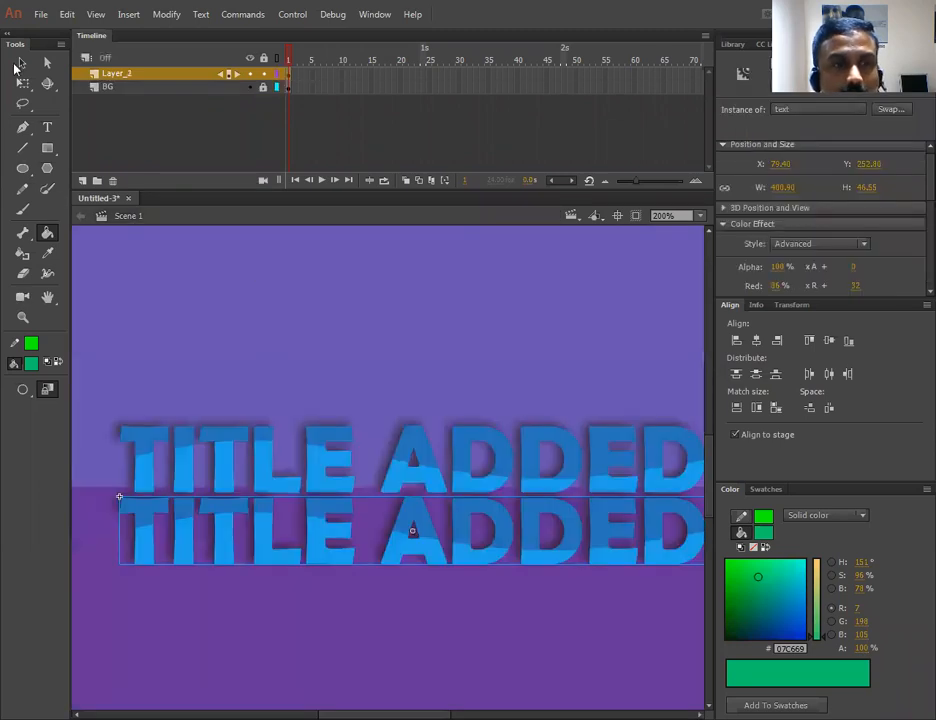
key(v)
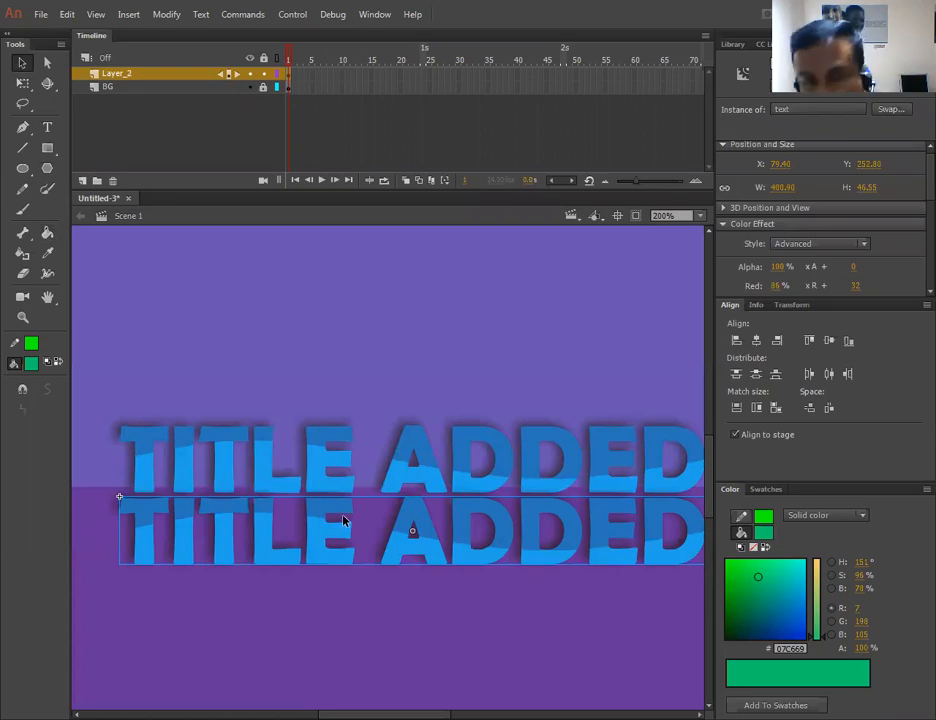
key(Delete)
- Duplicate the text symbol in the library under the name text copy
click(733, 45)
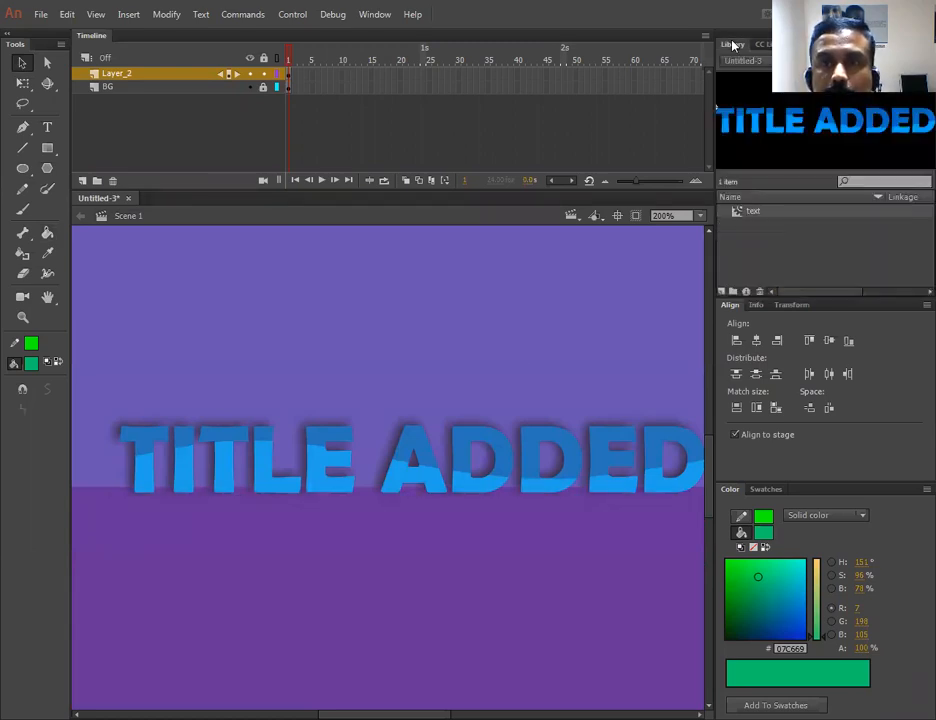
right_click(736, 213)
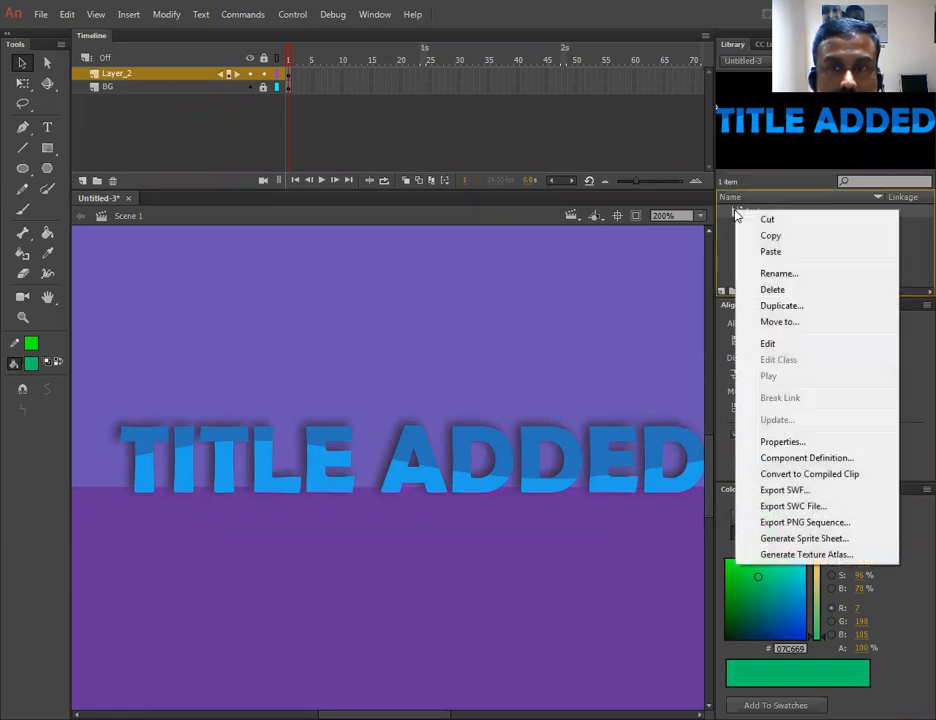
click(779, 307)
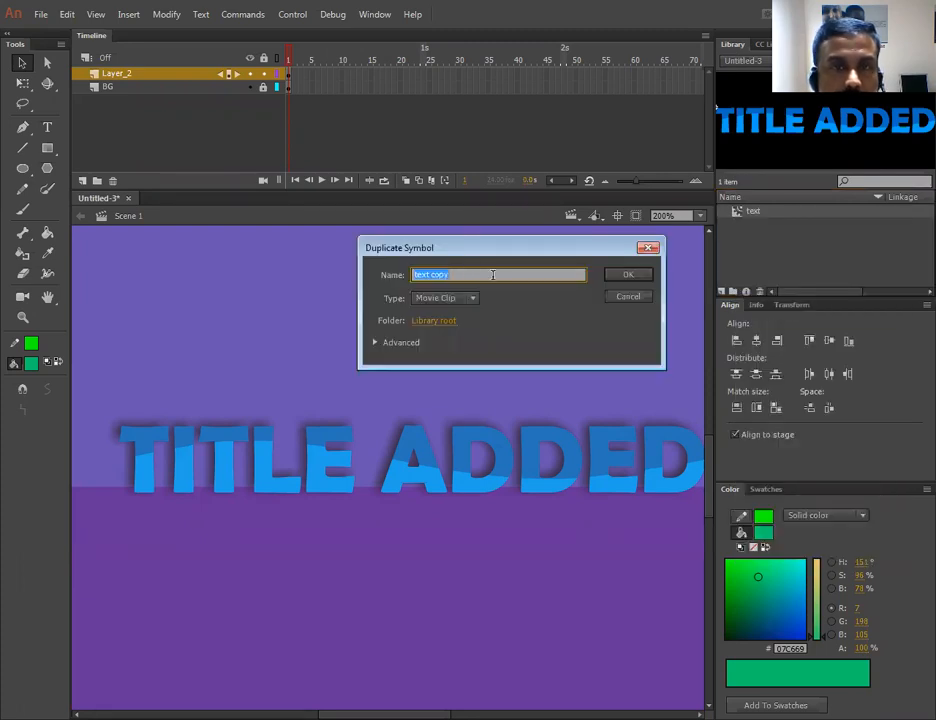
click(627, 275)
- Place an instance of text copy on the stage just below the original title
drag(737, 213, 382, 551)
drag(287, 560, 328, 547)
drag(462, 546, 467, 549)
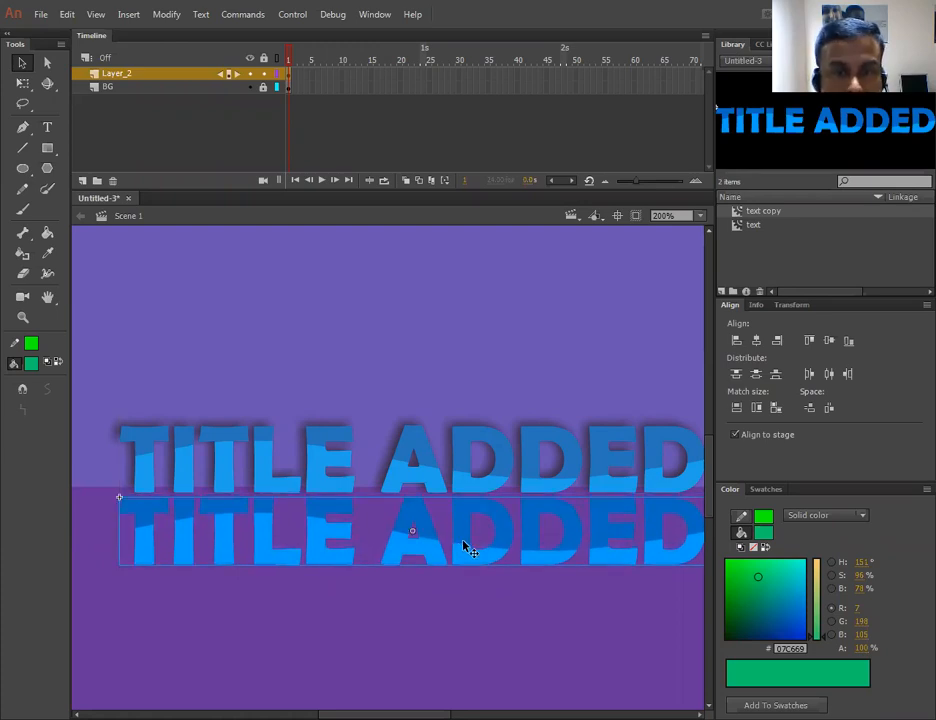
- Inside the text copy symbol, colour the top part of the first T green (#07D048), then return to the scene
double_click(463, 546)
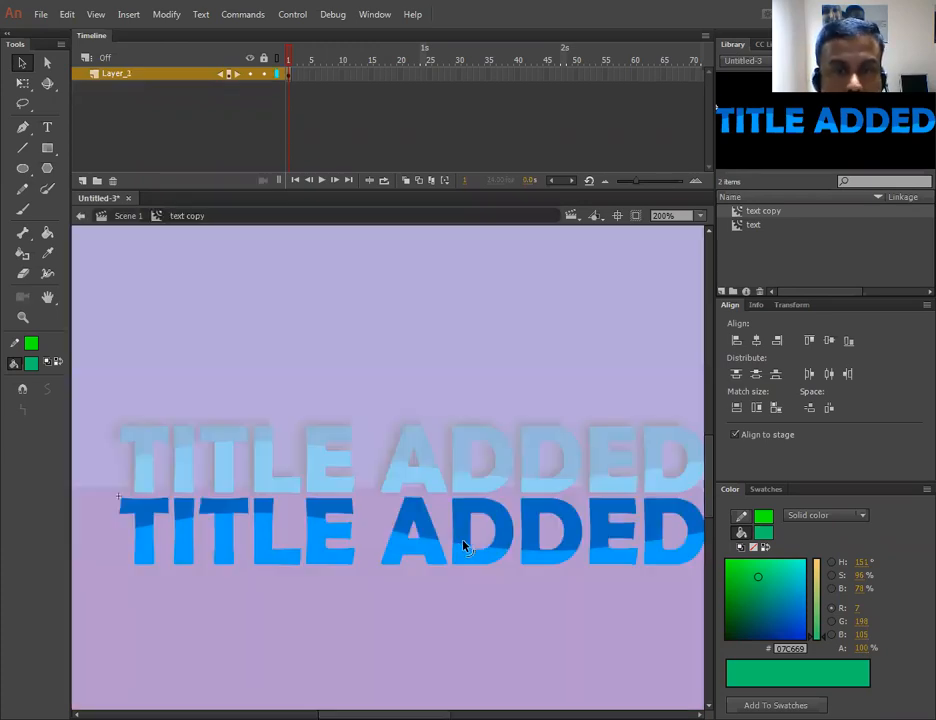
click(146, 512)
shift+click(181, 508)
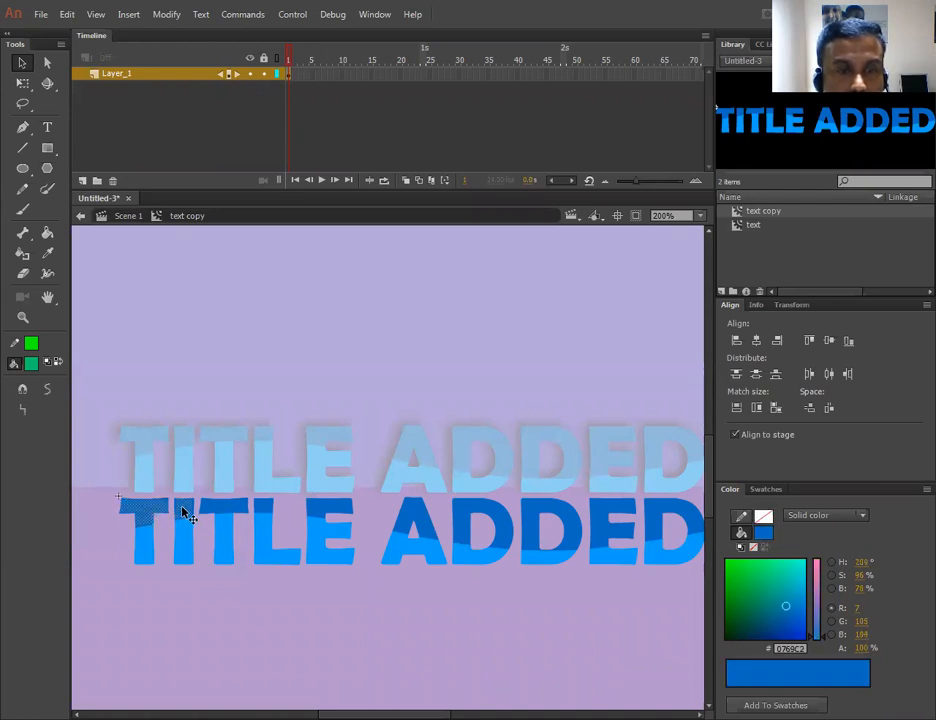
click(748, 574)
click(321, 613)
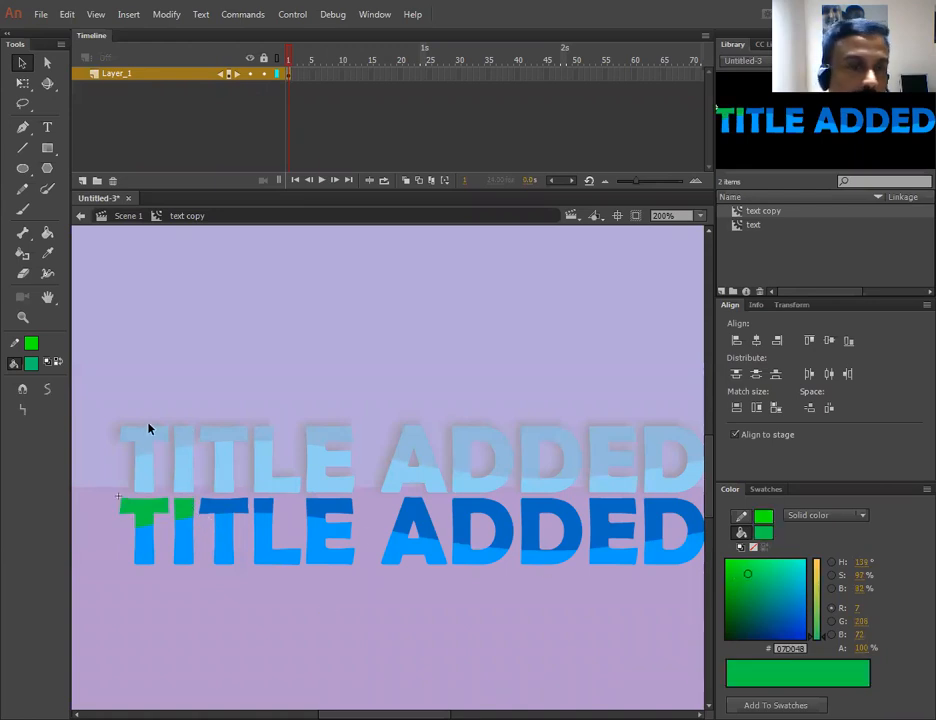
click(128, 215)
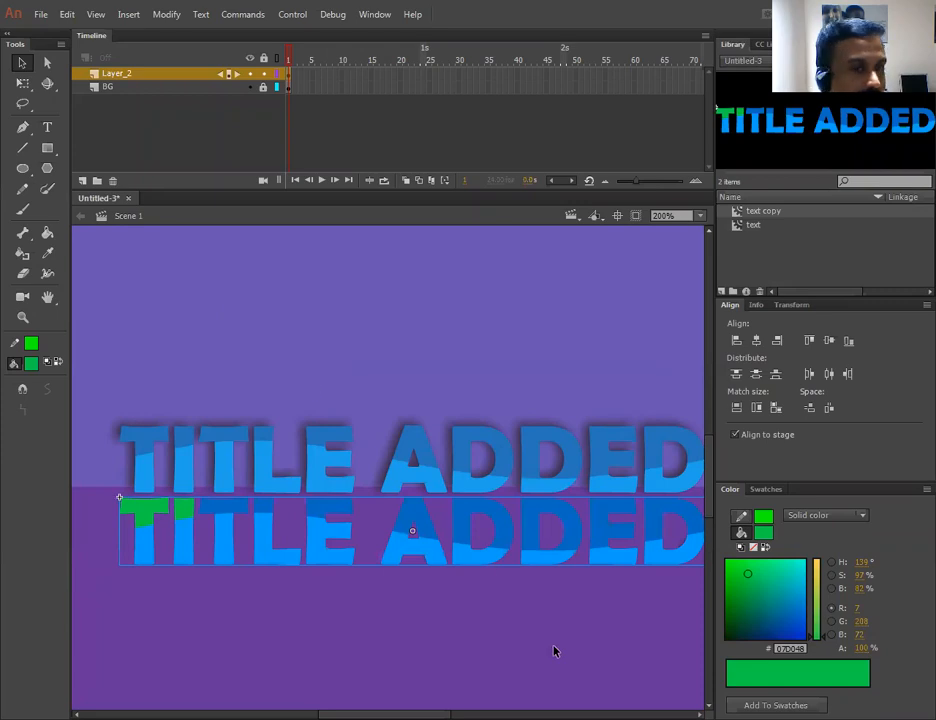
- Delete the lower title instance and place a fresh text copy instance just below the original title
key(ctrl+e)
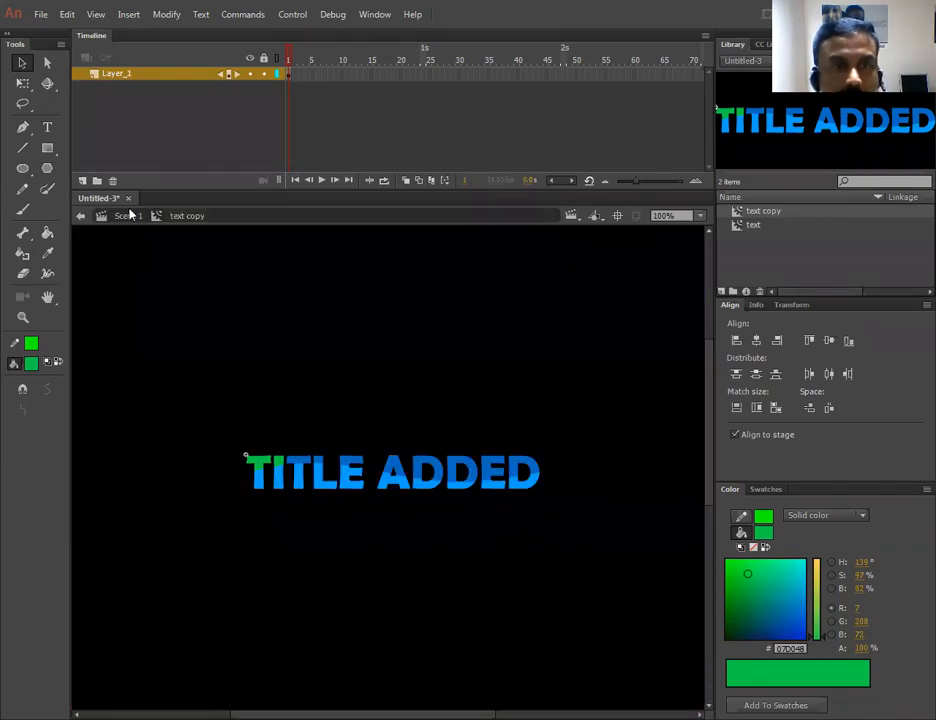
key(ctrl+e)
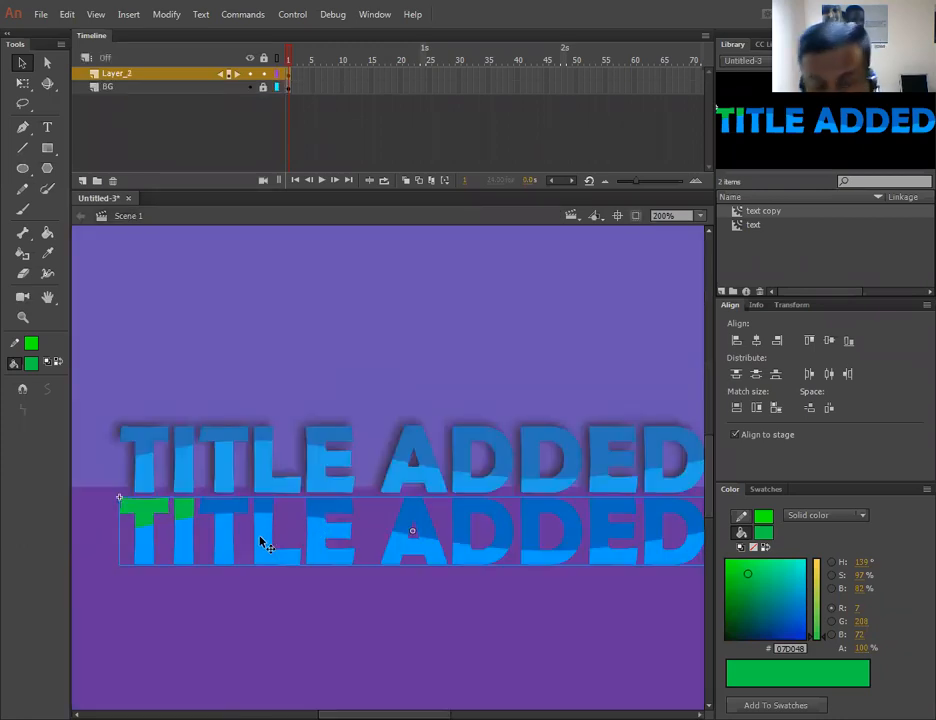
key(Delete)
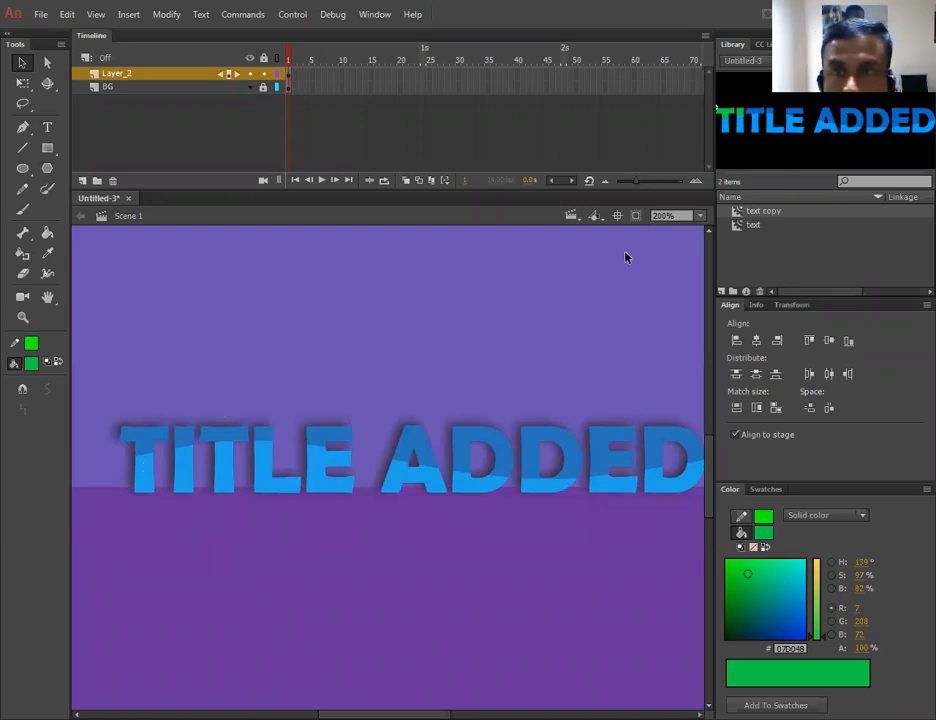
drag(731, 211, 400, 542)
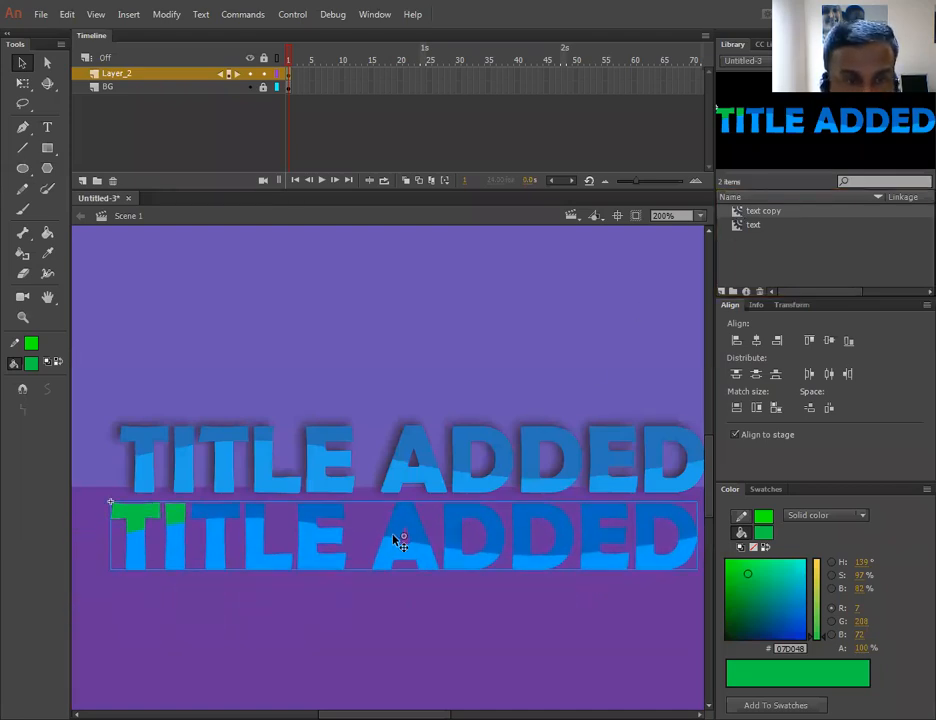
drag(261, 547, 288, 547)
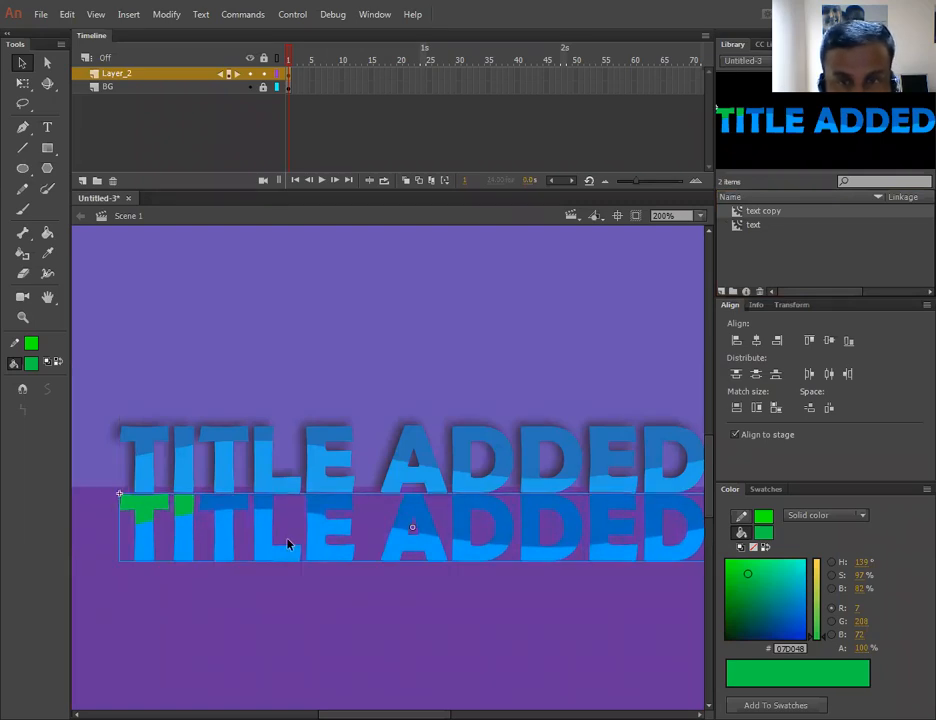
- Flip the lower text copy instance vertically
right_click(396, 545)
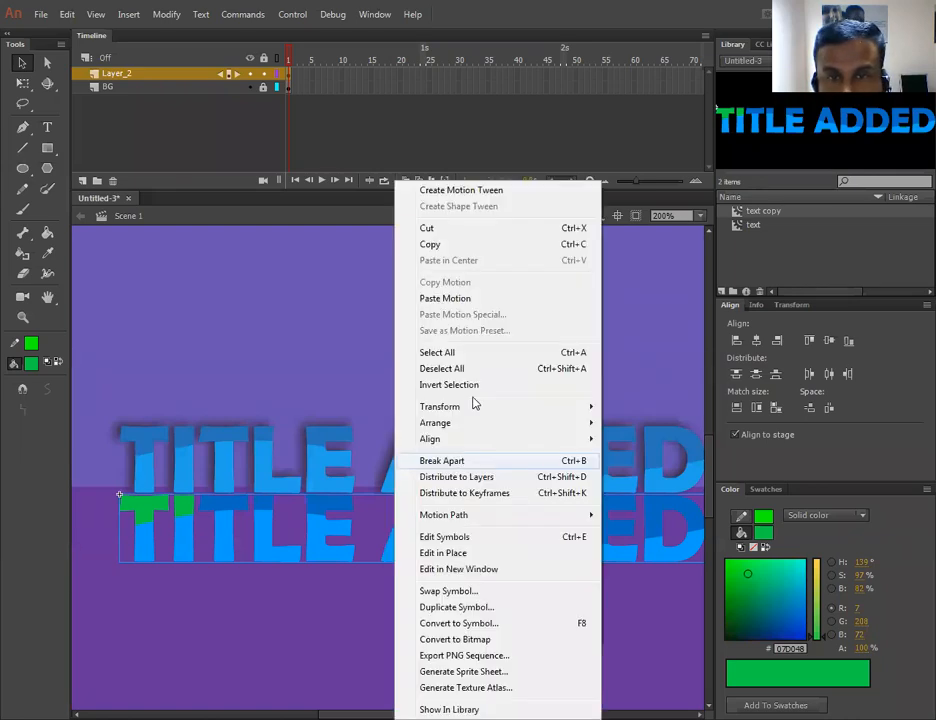
mouse_move(472, 411)
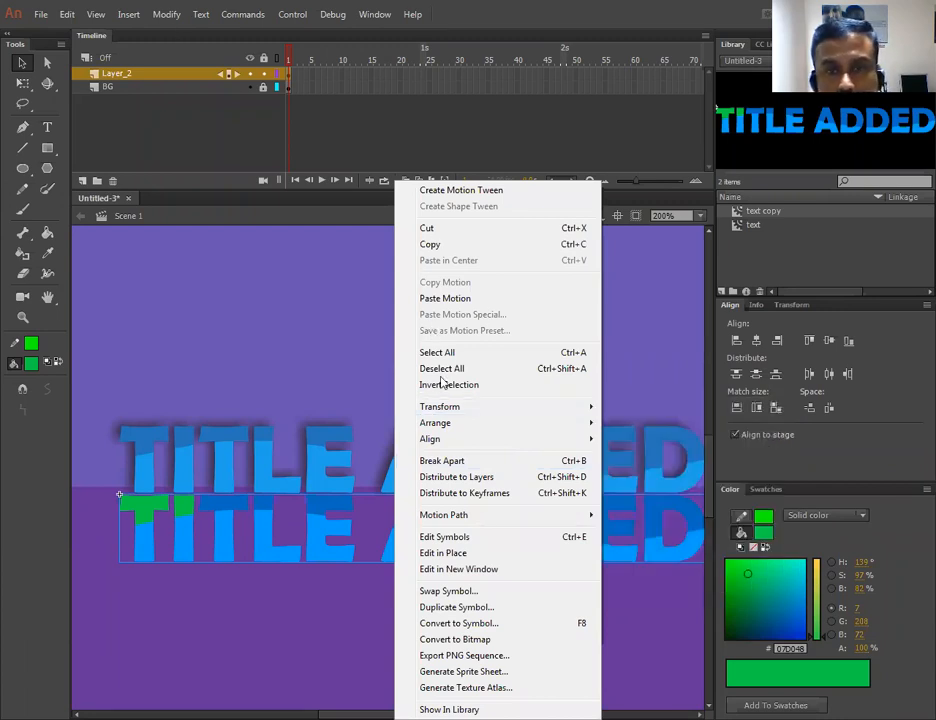
mouse_move(500, 408)
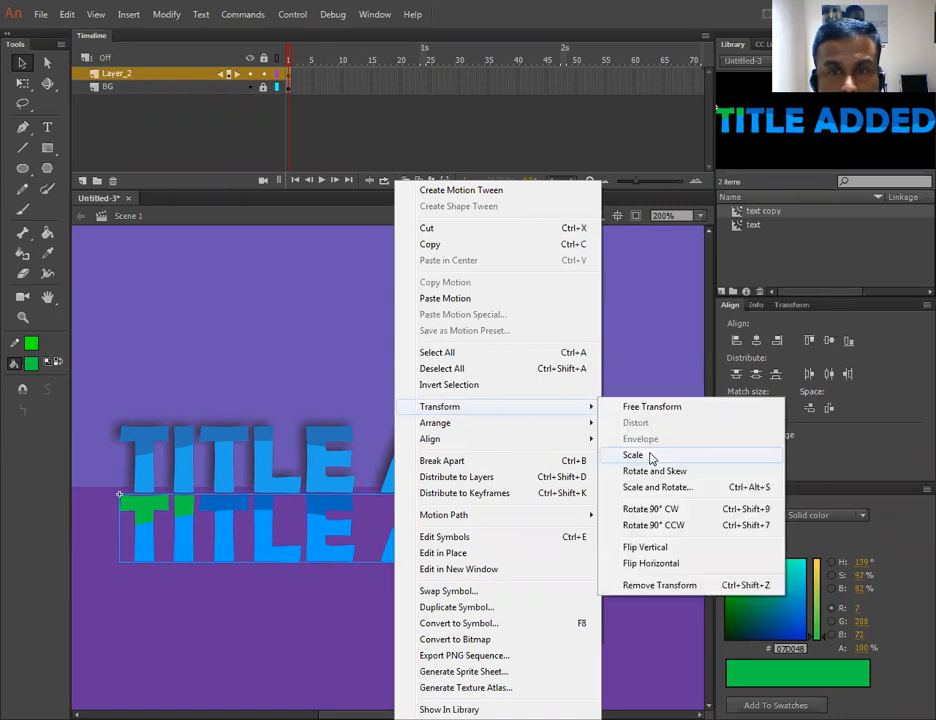
click(650, 548)
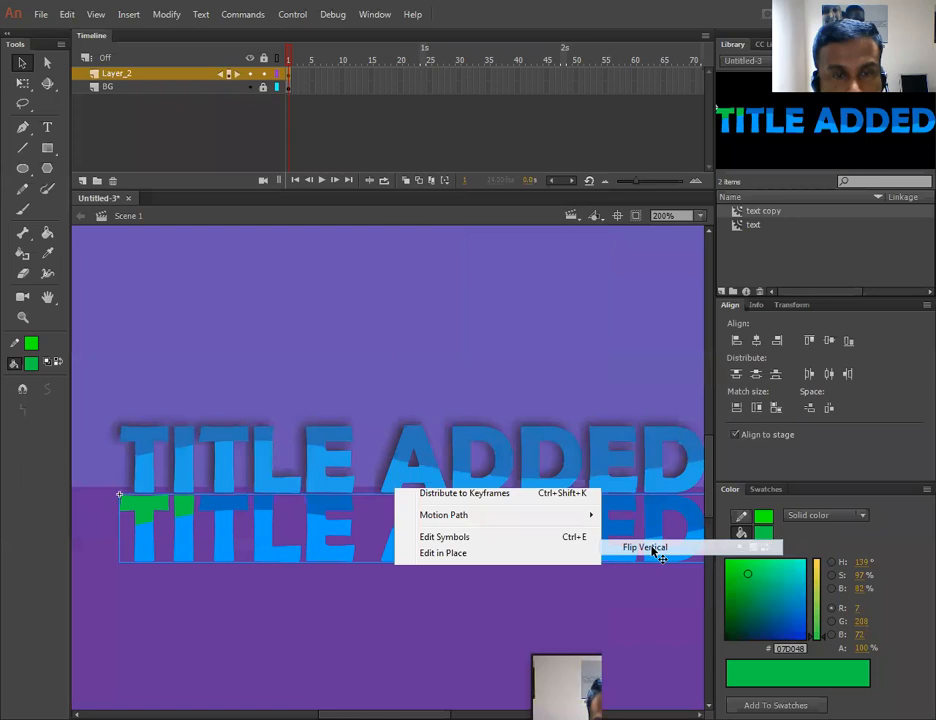
click(450, 607)
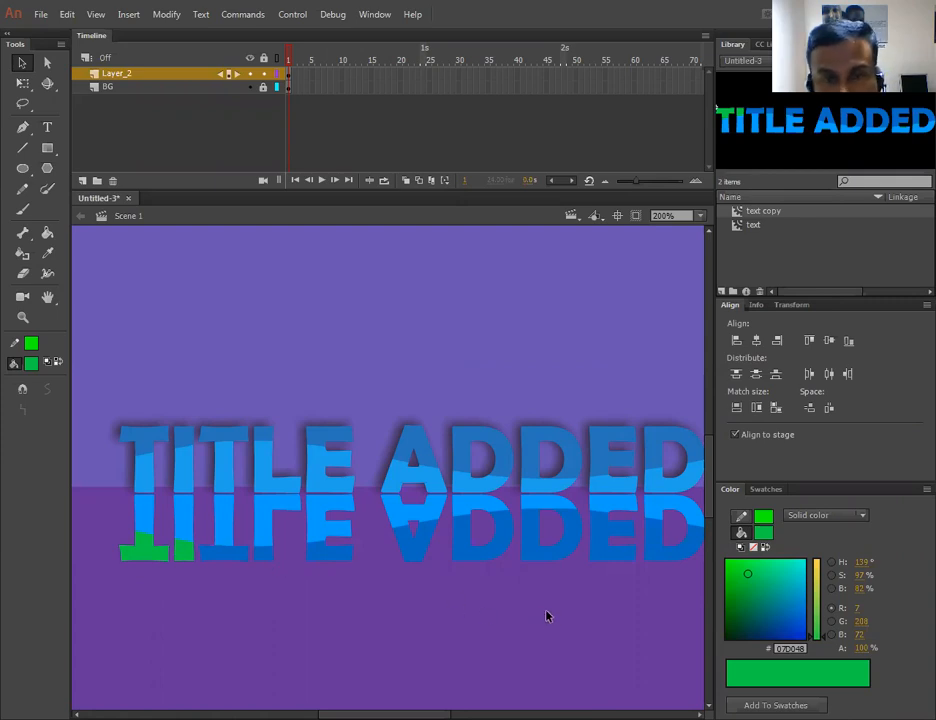
- Inside the text copy symbol, recolour the green part of the first T with the blue sampled from the next letter
double_click(184, 525)
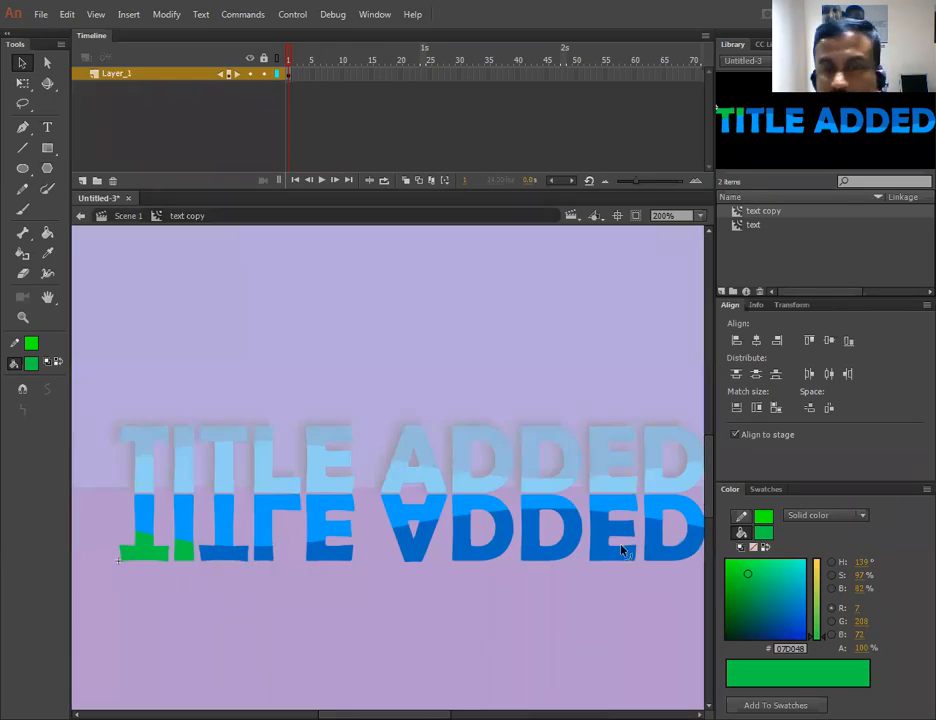
click(148, 555)
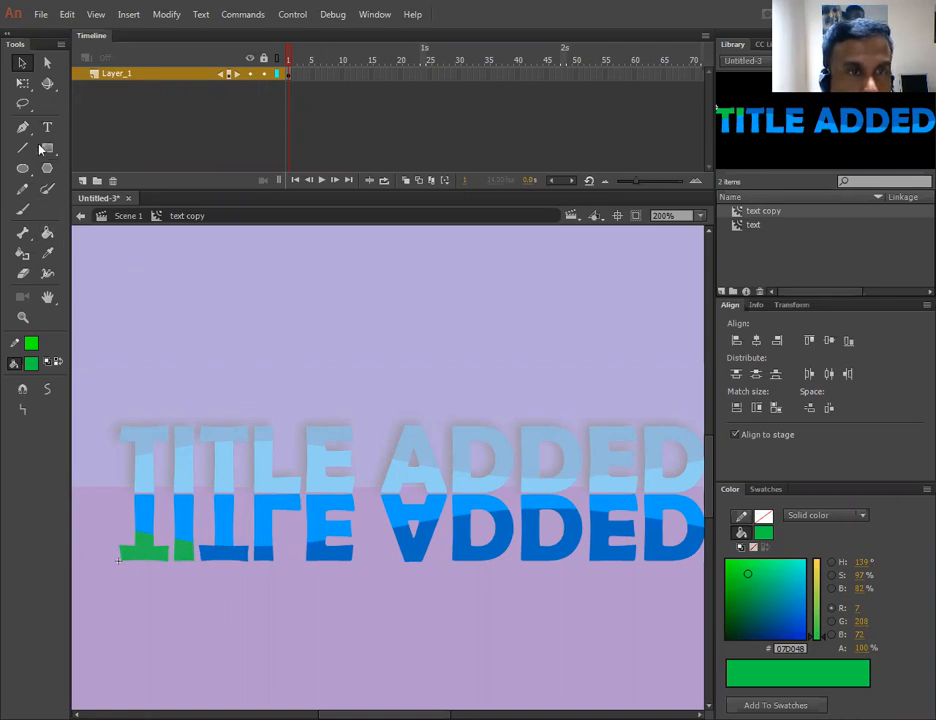
click(50, 258)
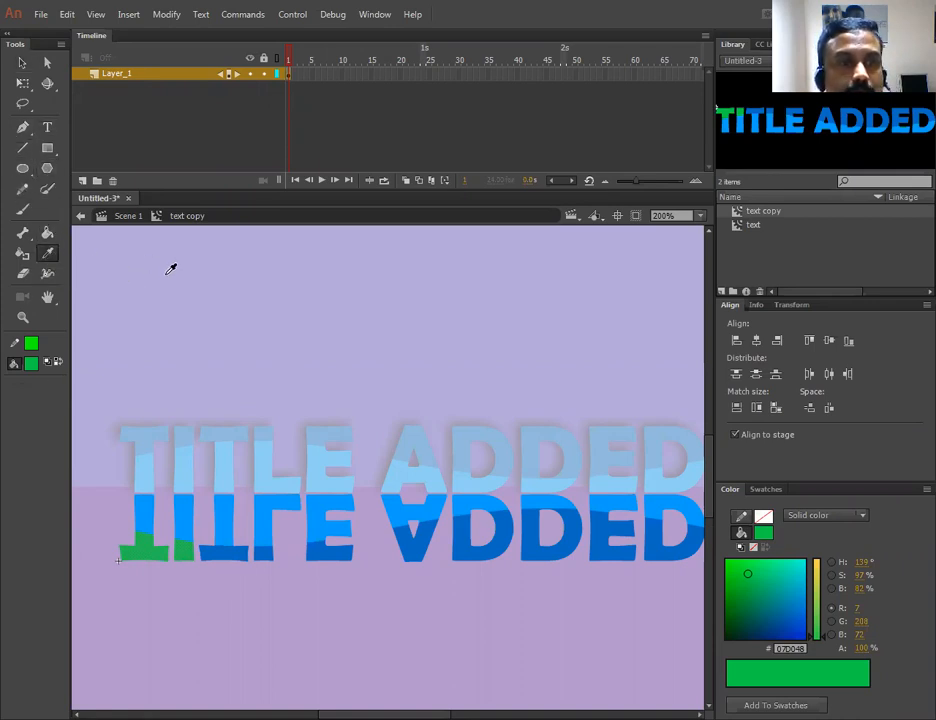
click(230, 553)
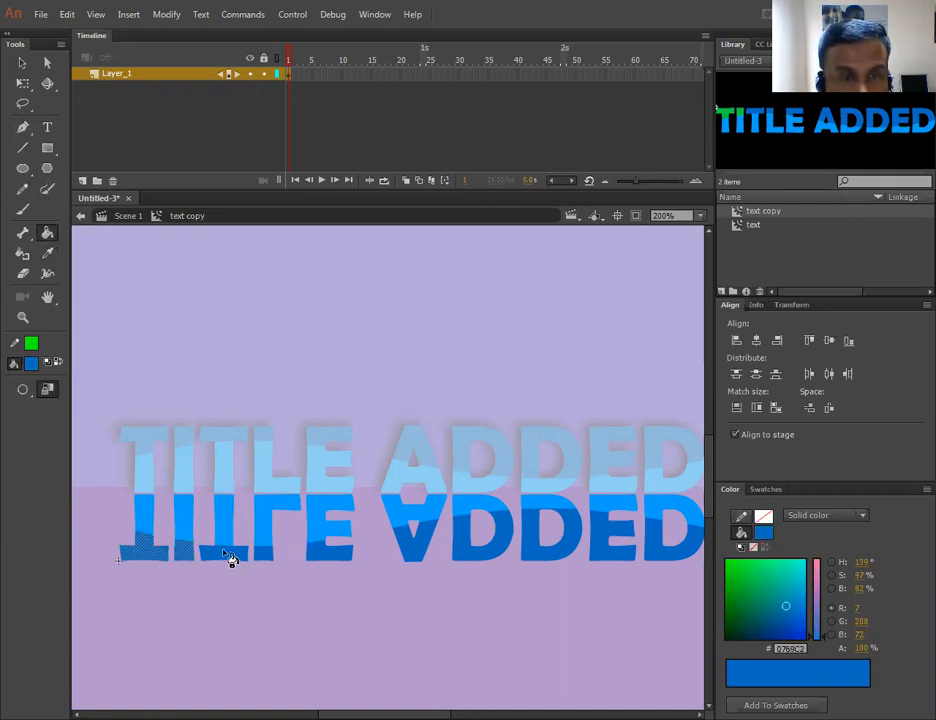
click(22, 62)
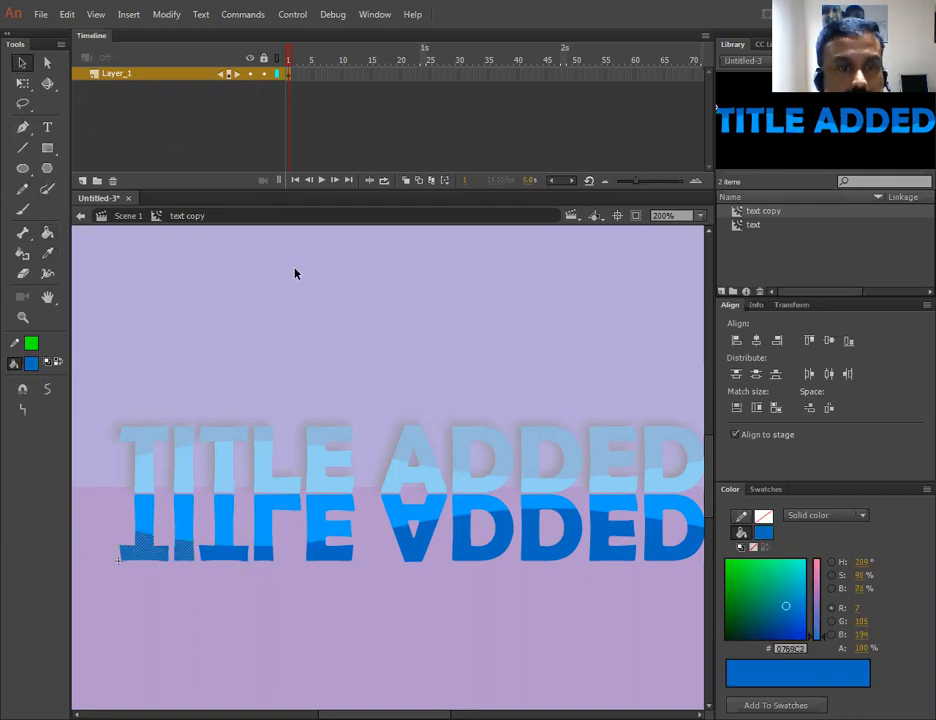
click(328, 340)
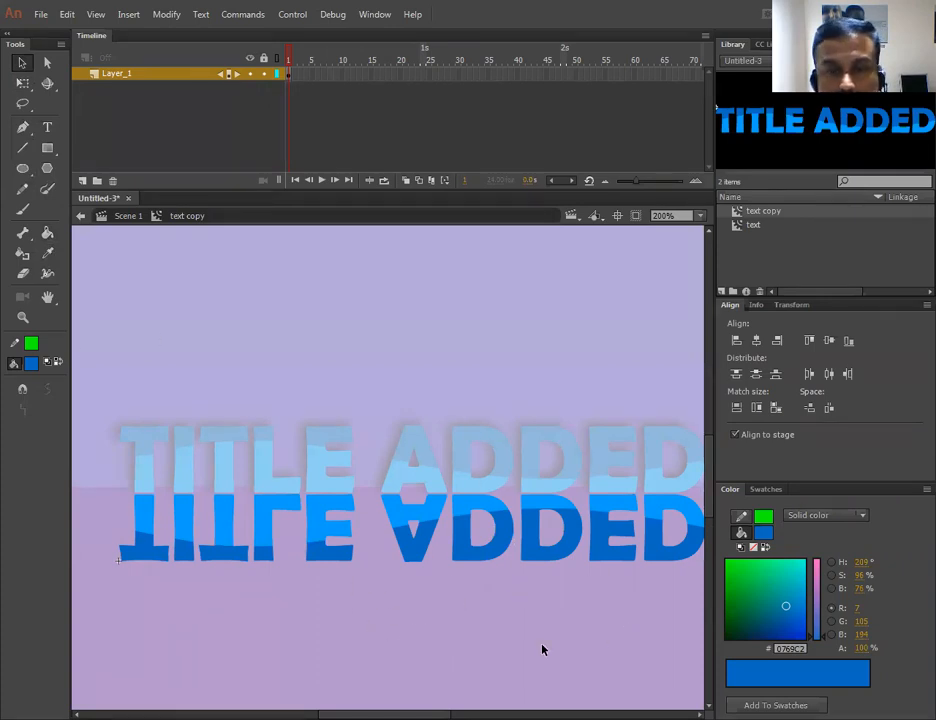
- Back in the scene, give the flipped instance an Alpha colour effect of 31%
click(126, 217)
click(430, 604)
click(419, 556)
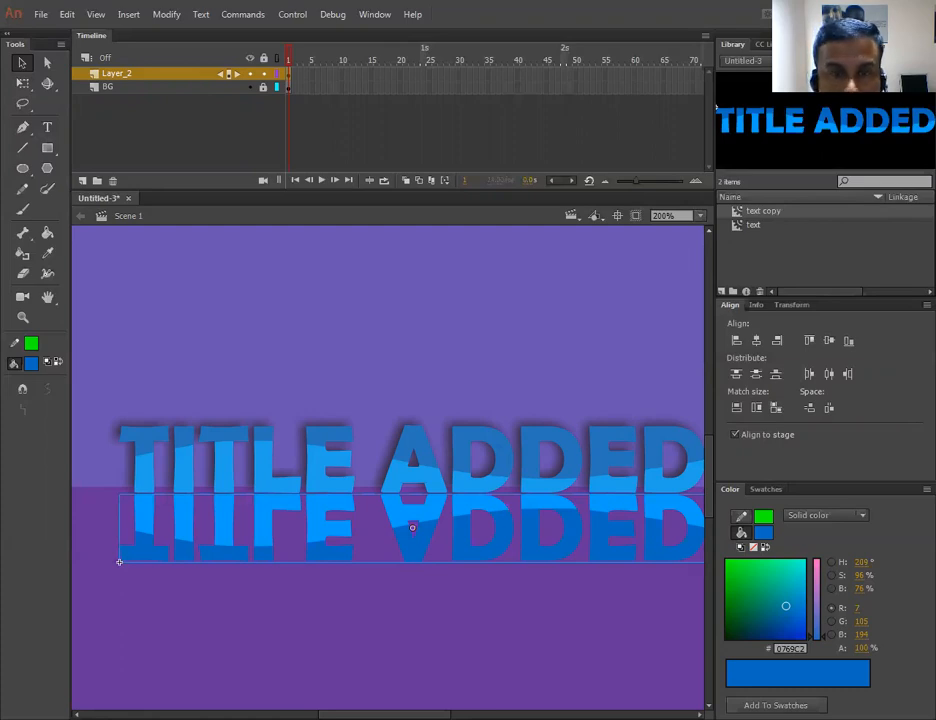
click(824, 45)
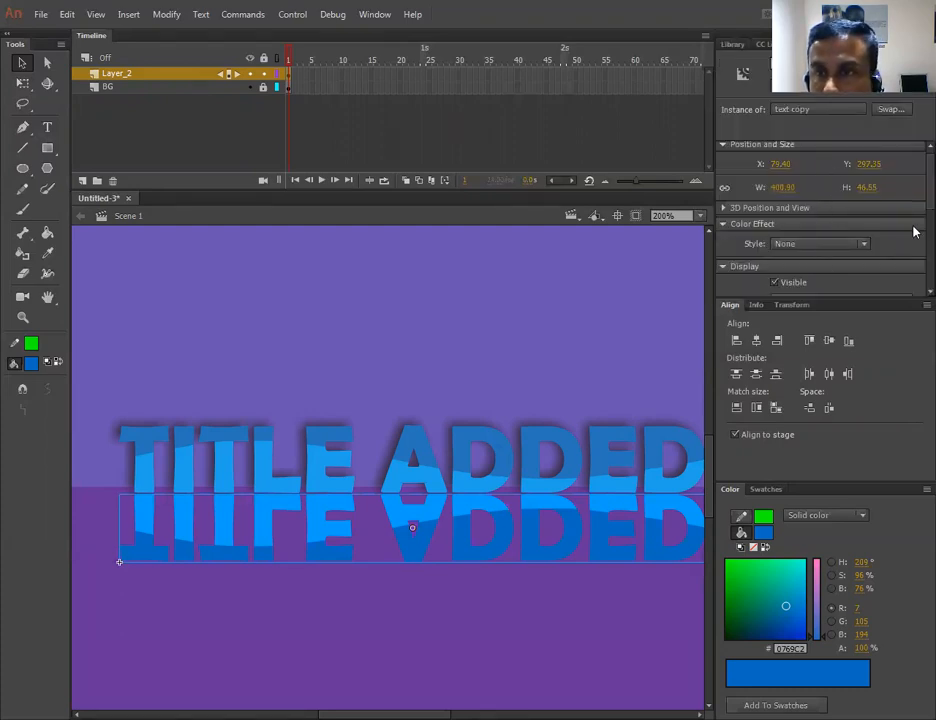
scroll(862, 219, down, 1)
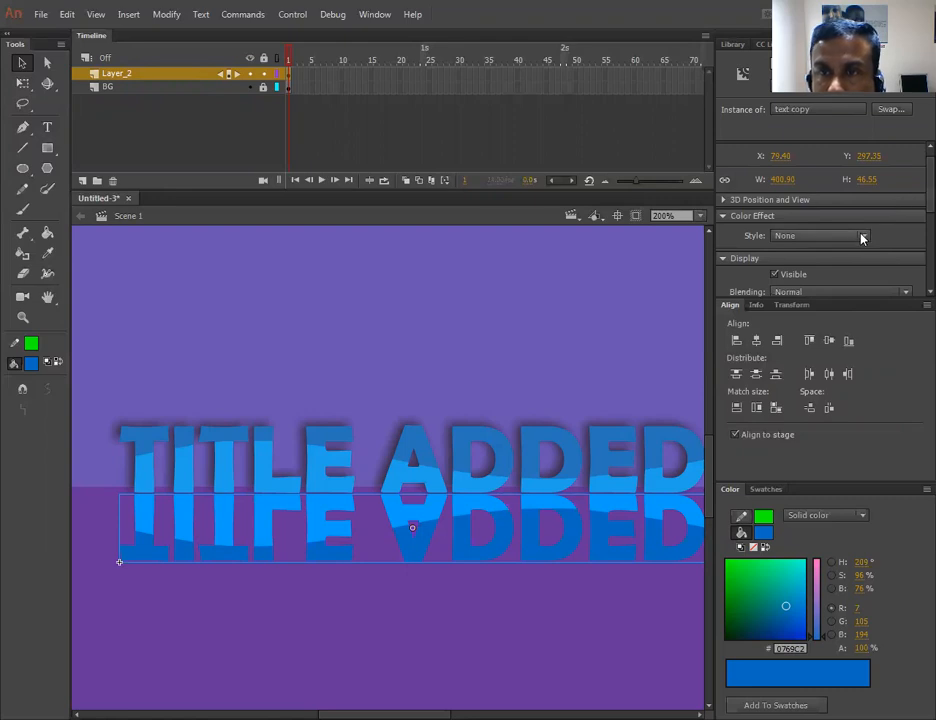
click(806, 236)
click(802, 317)
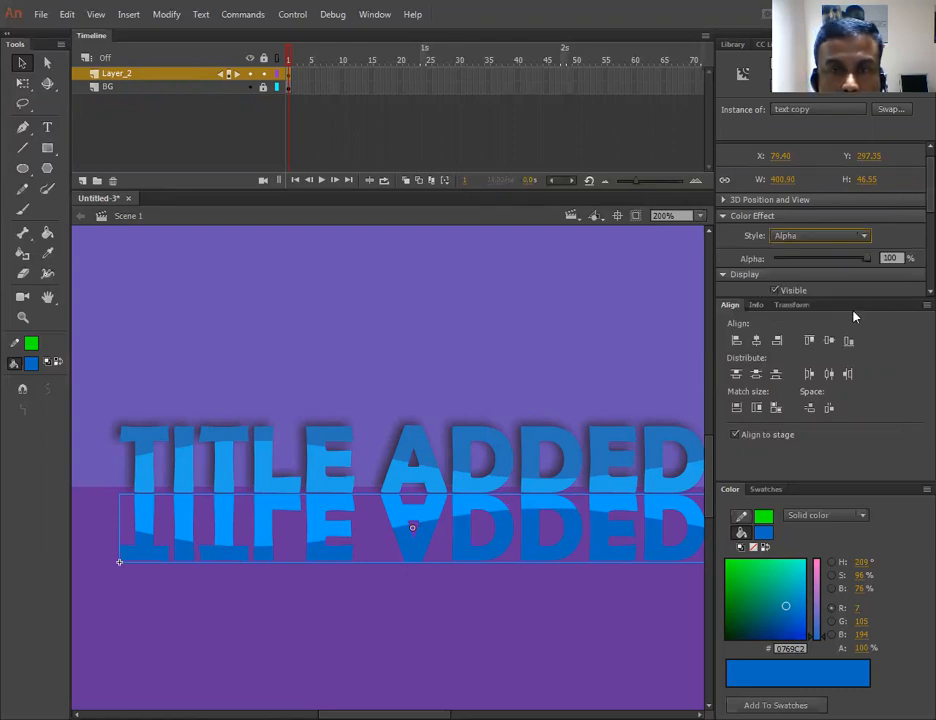
drag(866, 258, 802, 263)
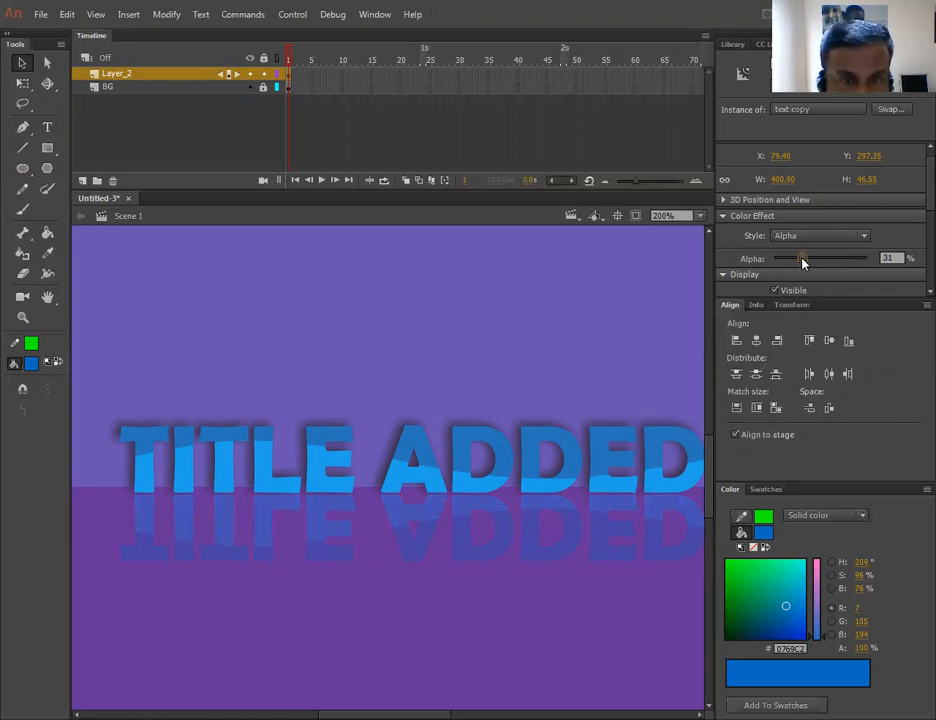
drag(803, 259, 803, 259)
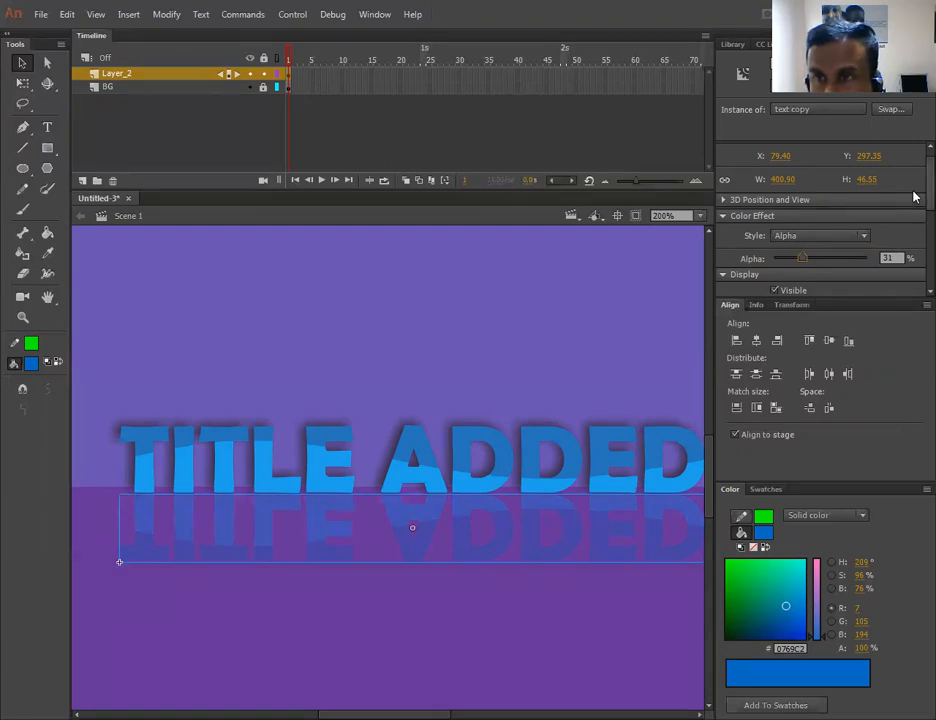
- Add a Drop Shadow filter to the flipped instance with a 110° angle and adjust its distance
scroll(911, 246, down, 3)
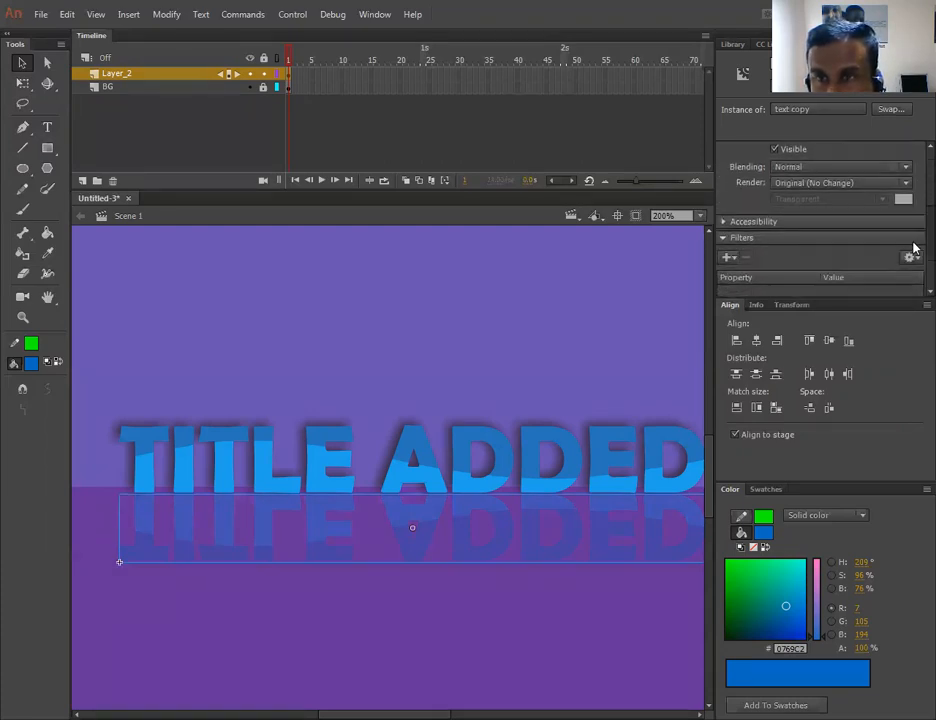
click(727, 253)
click(756, 268)
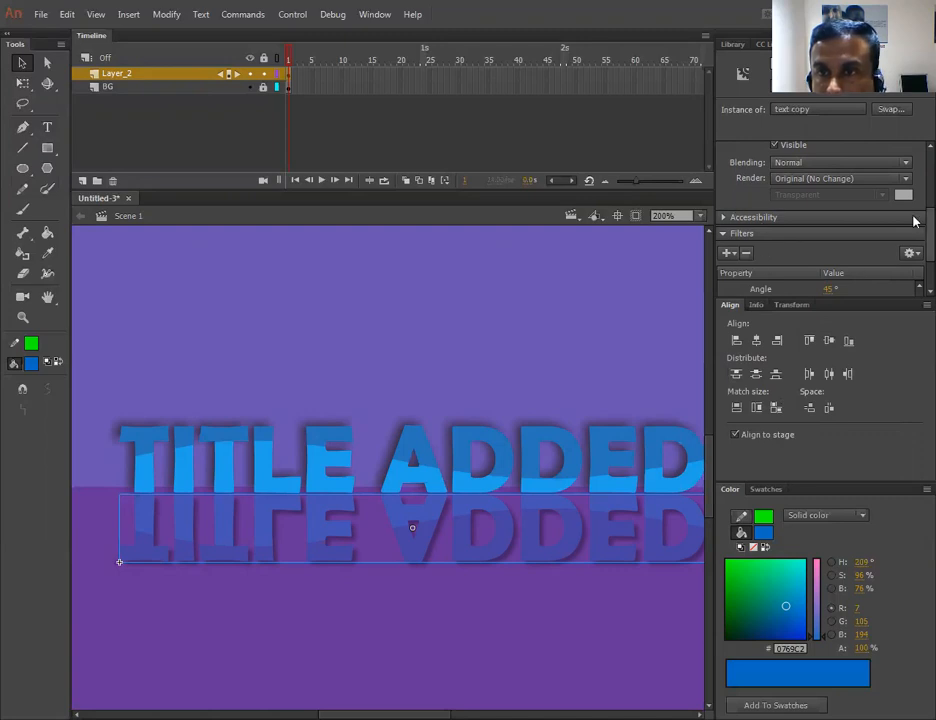
scroll(913, 253, down, 2)
click(830, 222)
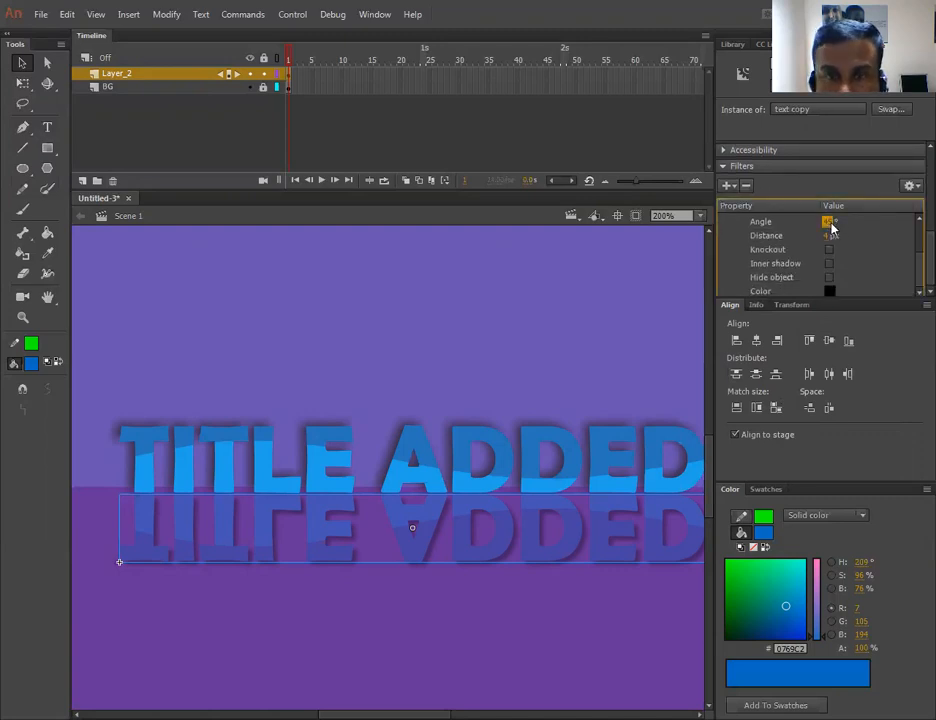
drag(838, 220, 882, 220)
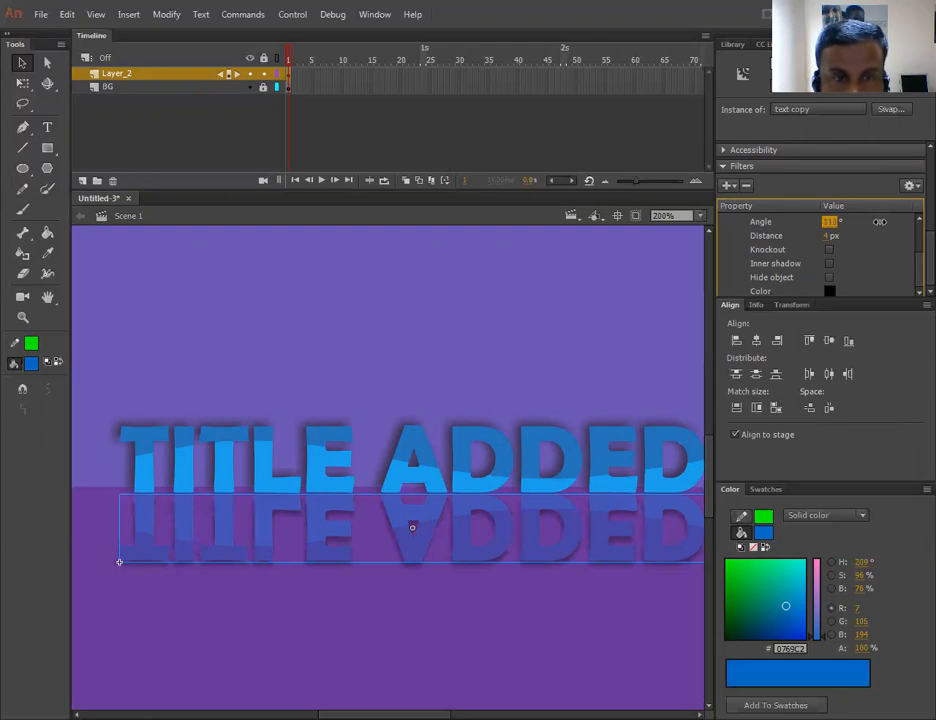
scroll(913, 257, down, 1)
scroll(913, 250, up, 2)
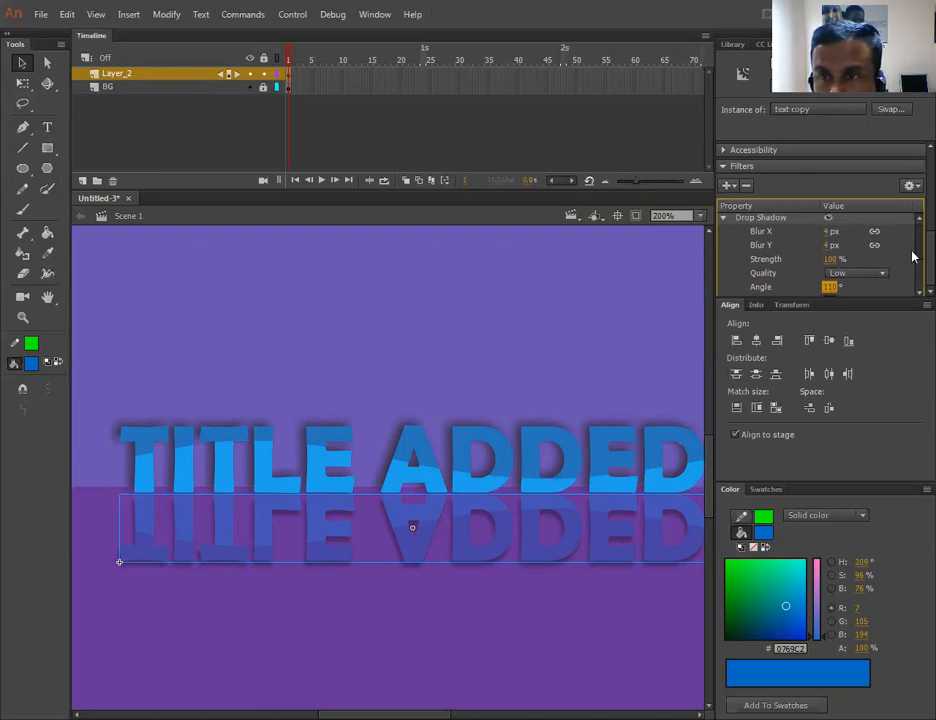
scroll(913, 290, down, 3)
drag(826, 235, 832, 240)
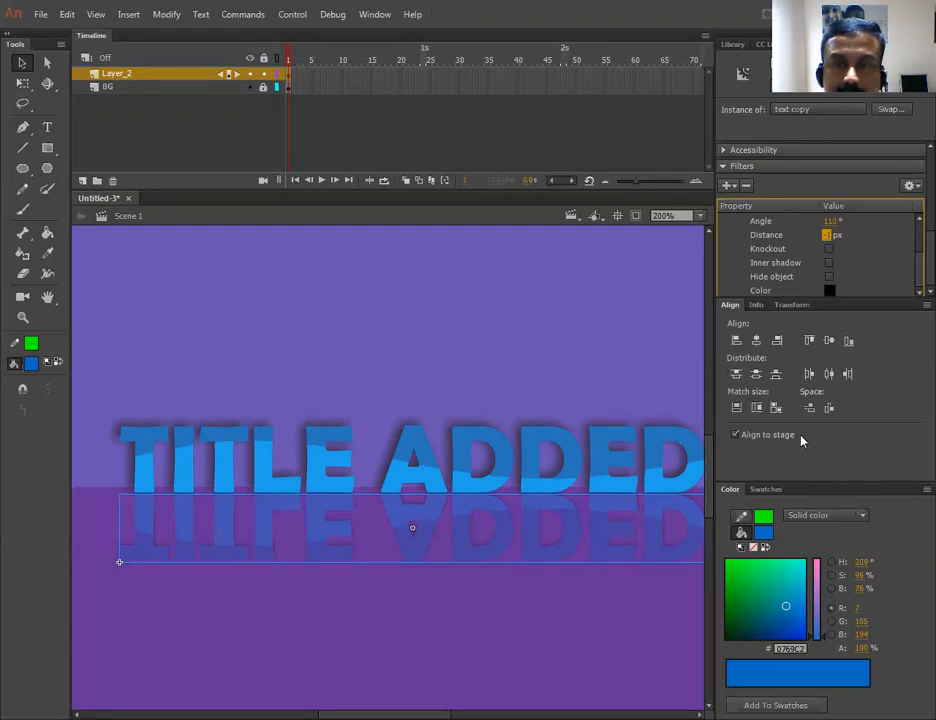
click(640, 370)
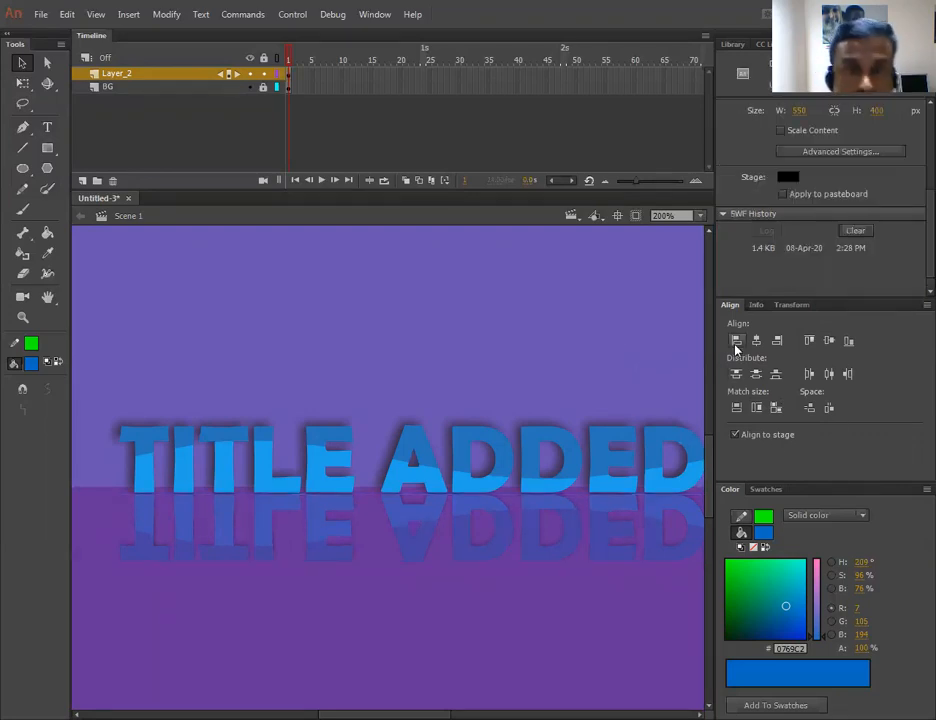
- Test the movie to preview the reflected title, then close the preview
key(ctrl+Return)
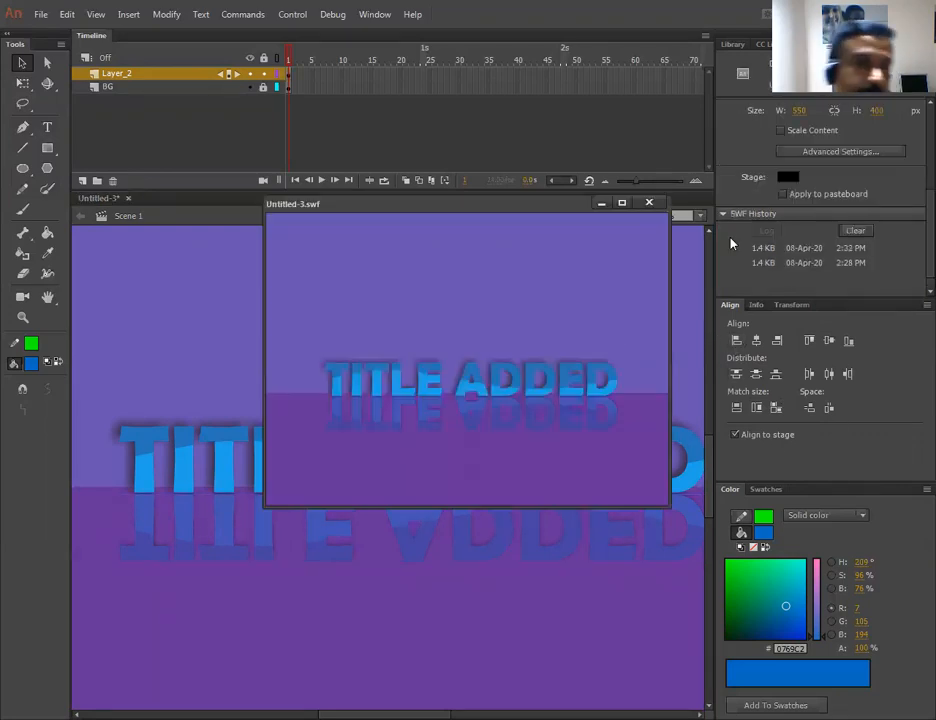
click(650, 204)
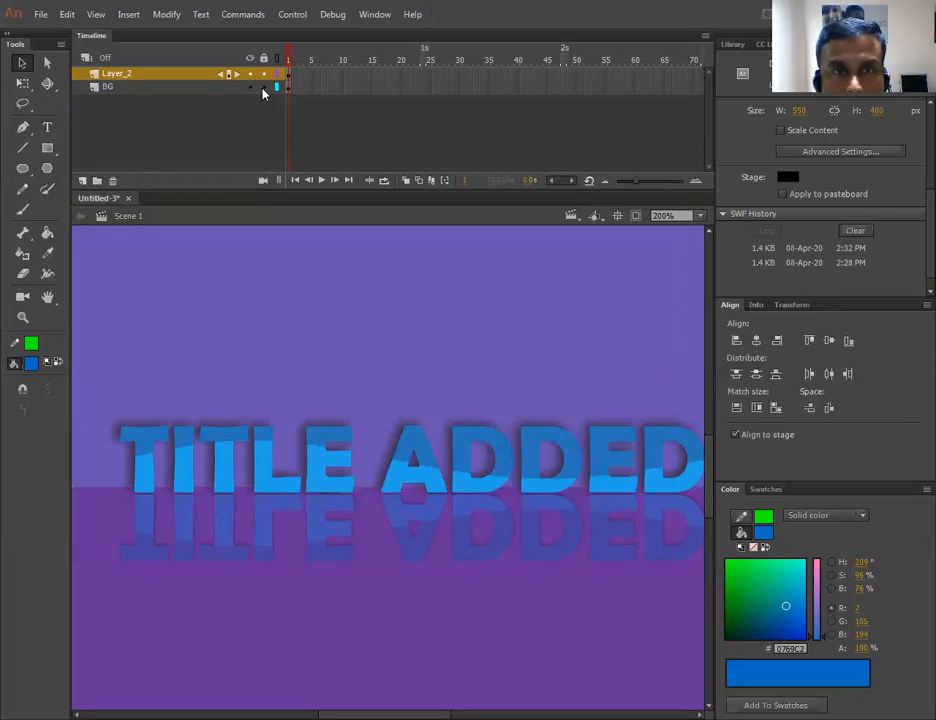
- Convert the two-tone background shapes into a Movie Clip symbol named "bg"
click(416, 286)
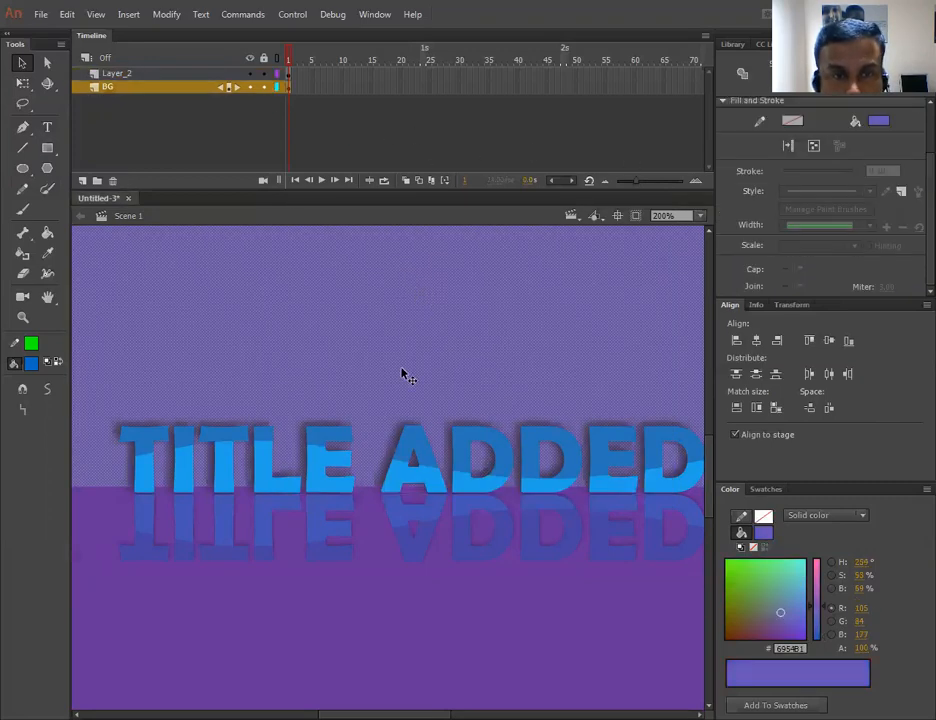
shift+click(440, 679)
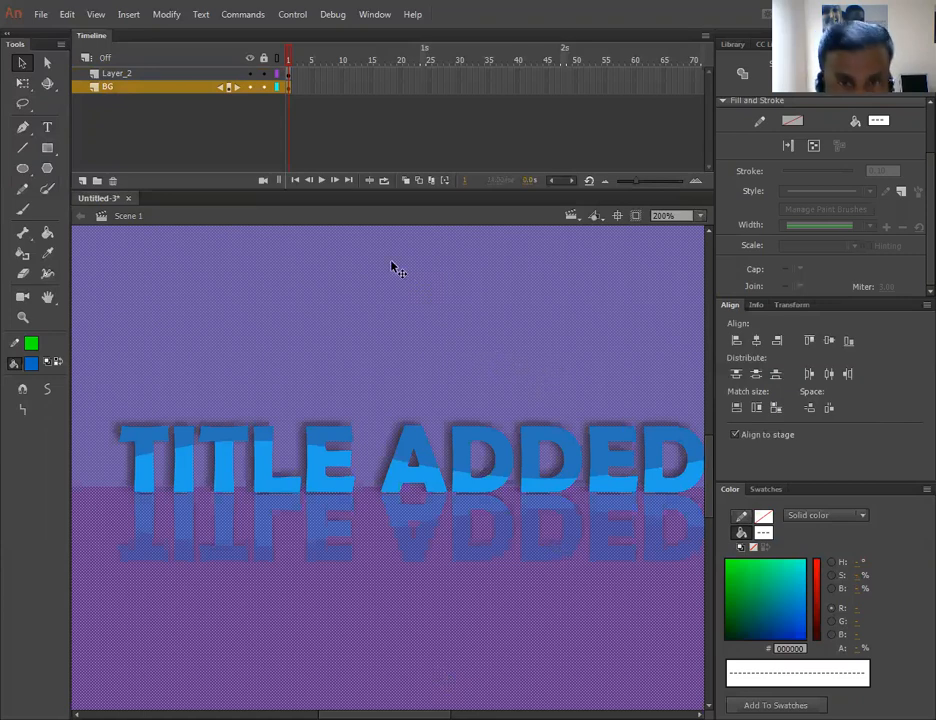
key(F8)
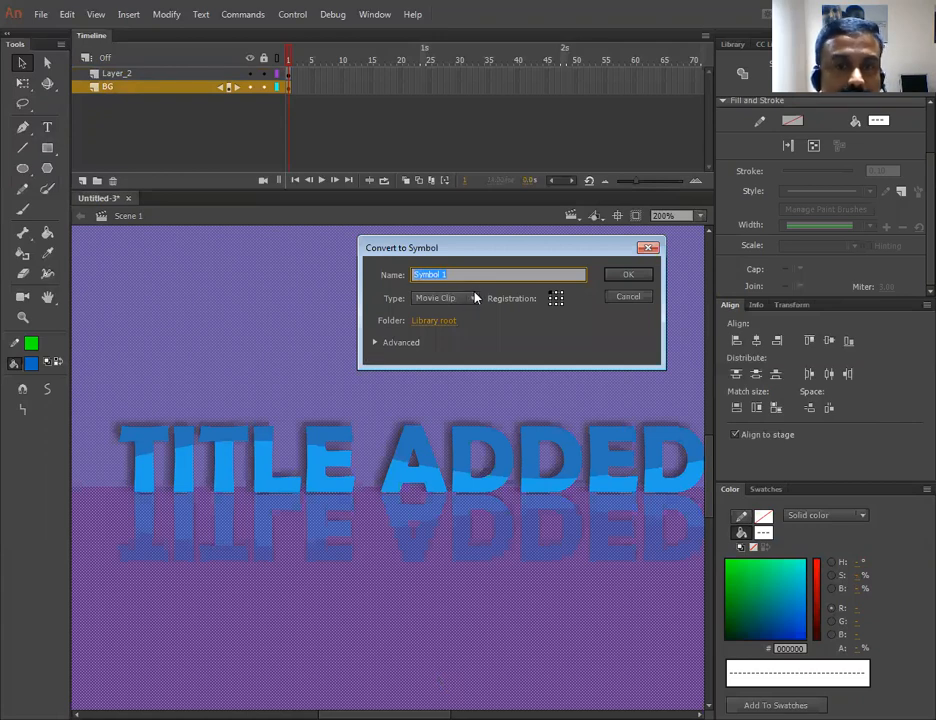
text(b)
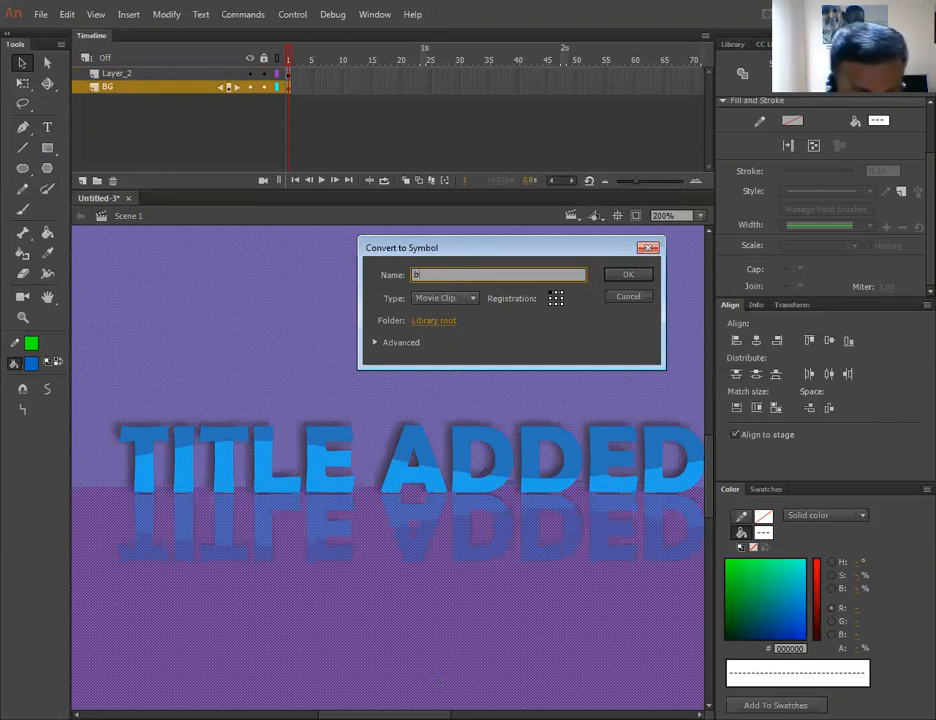
text(g)
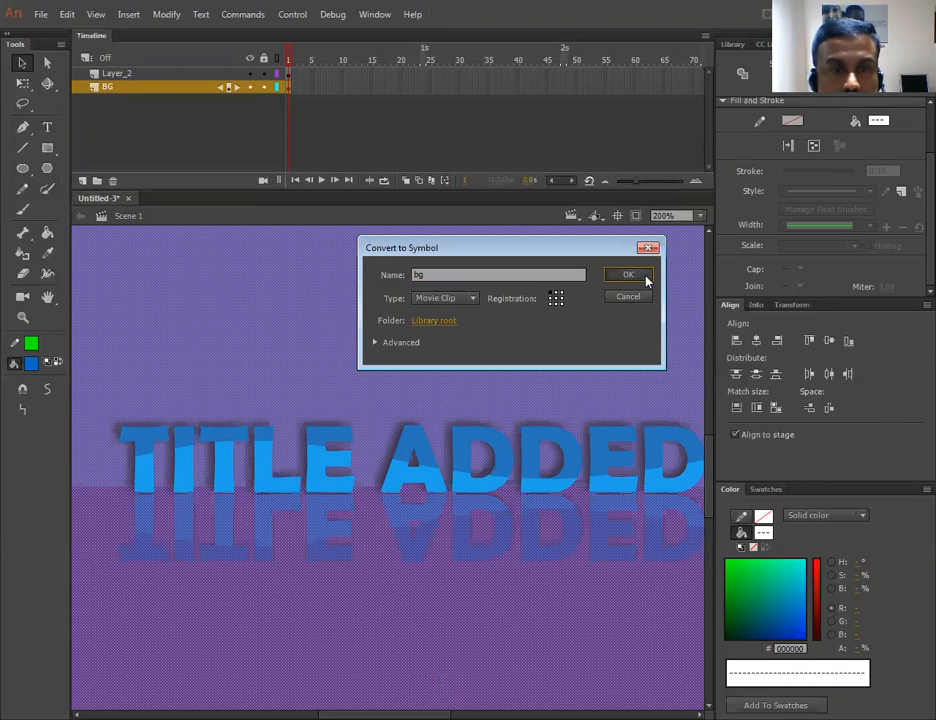
click(645, 275)
- Lock the title layer and give the bg instance a Tint colour effect of 14% with Red 162, Green 220, Blue 224
click(264, 74)
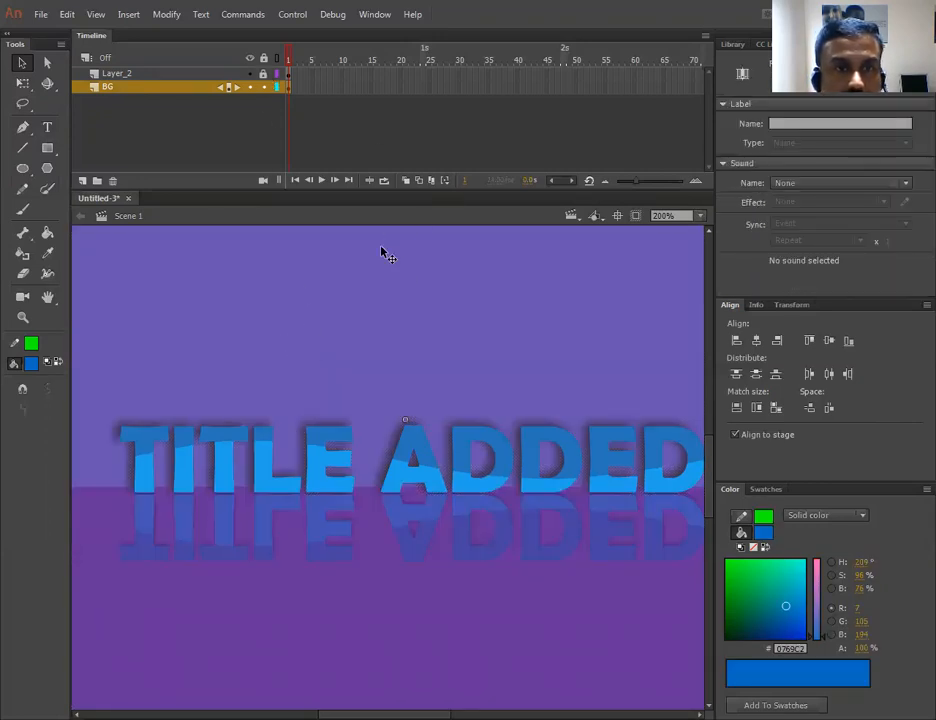
click(400, 267)
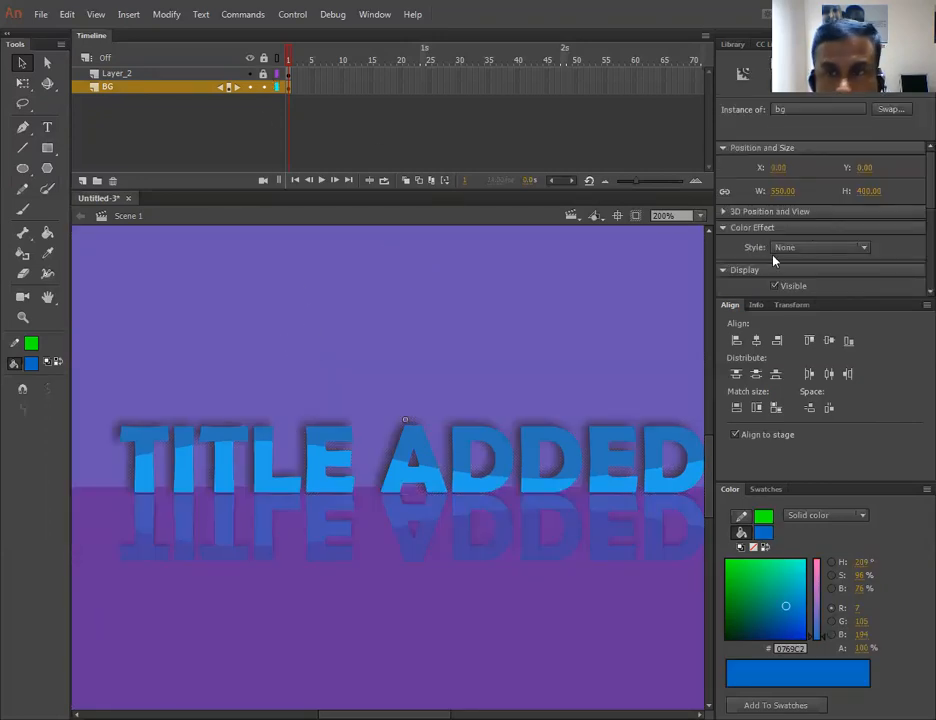
click(855, 248)
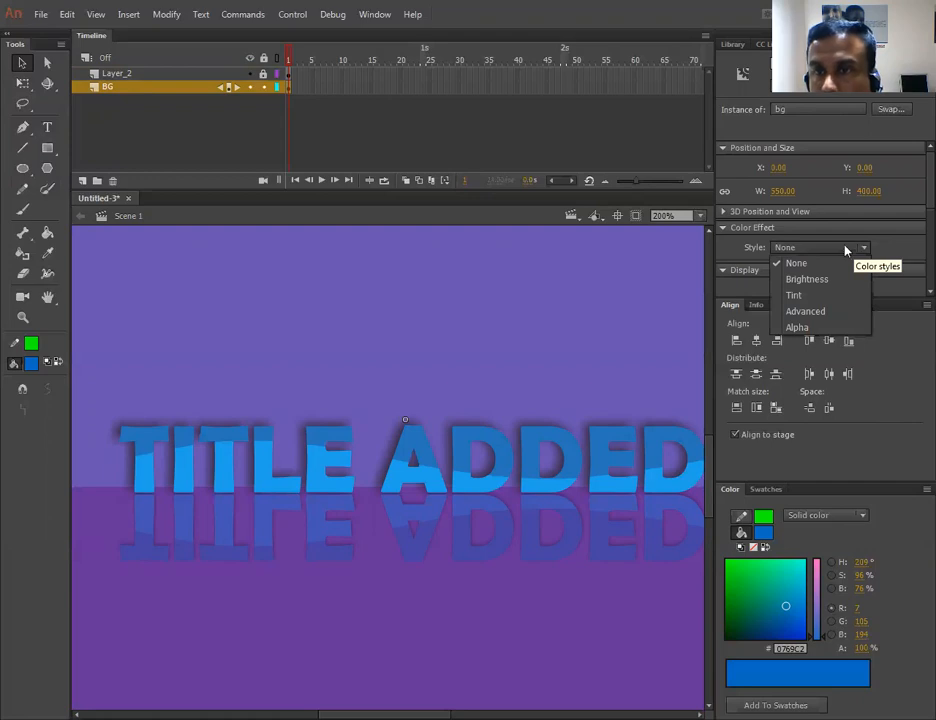
click(806, 296)
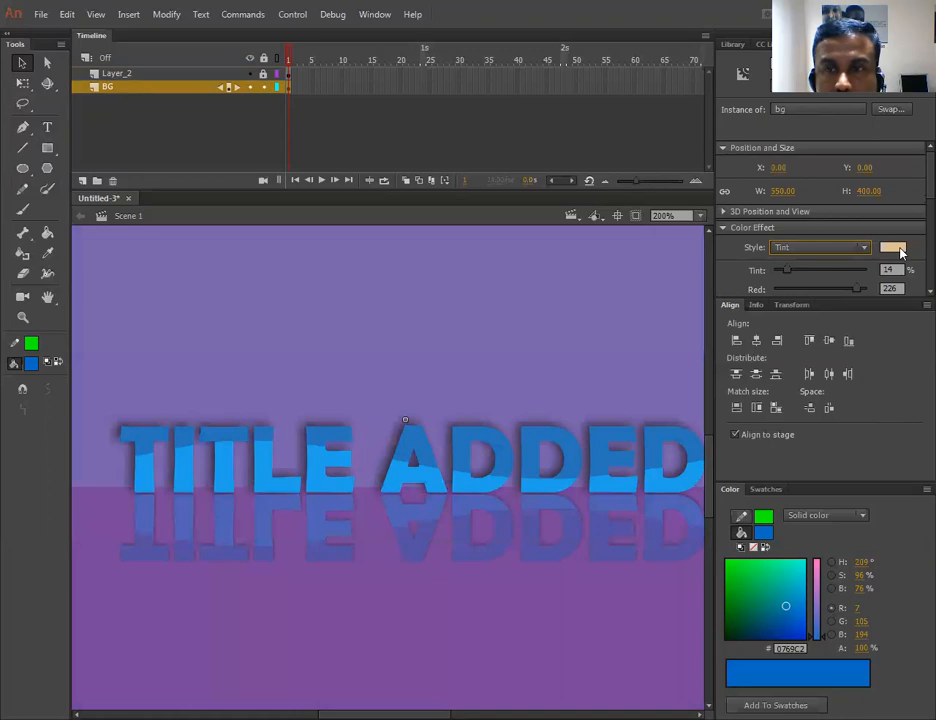
click(900, 252)
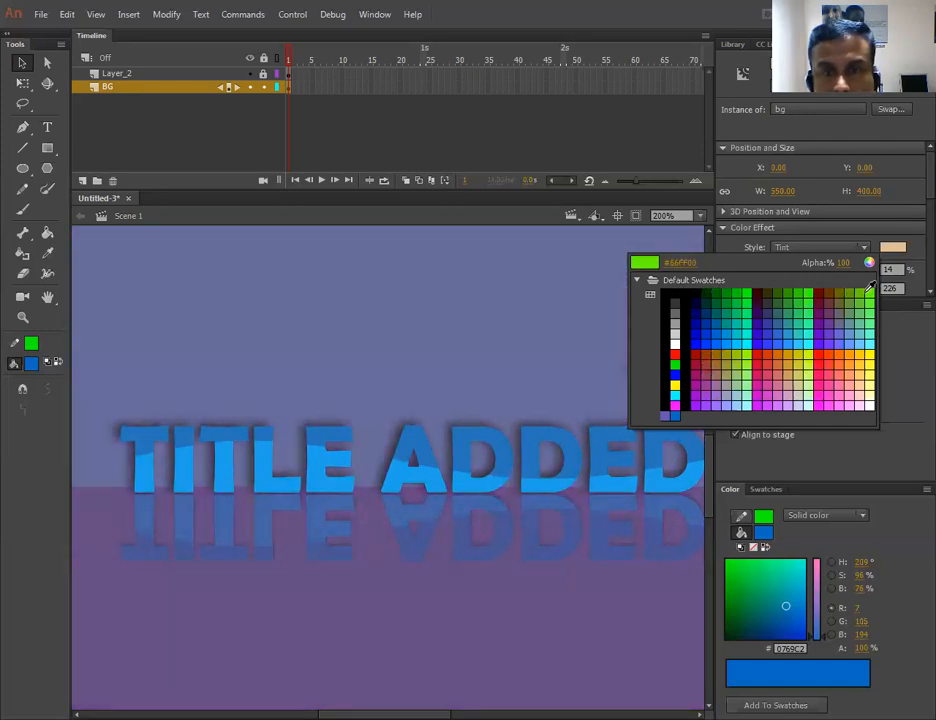
click(868, 287)
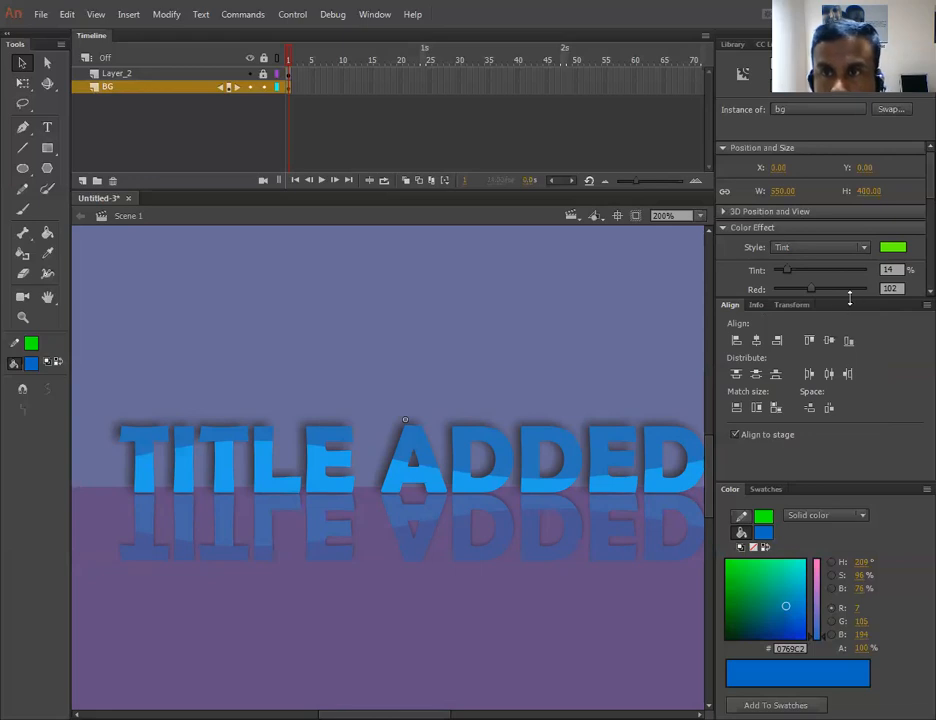
drag(849, 297, 849, 333)
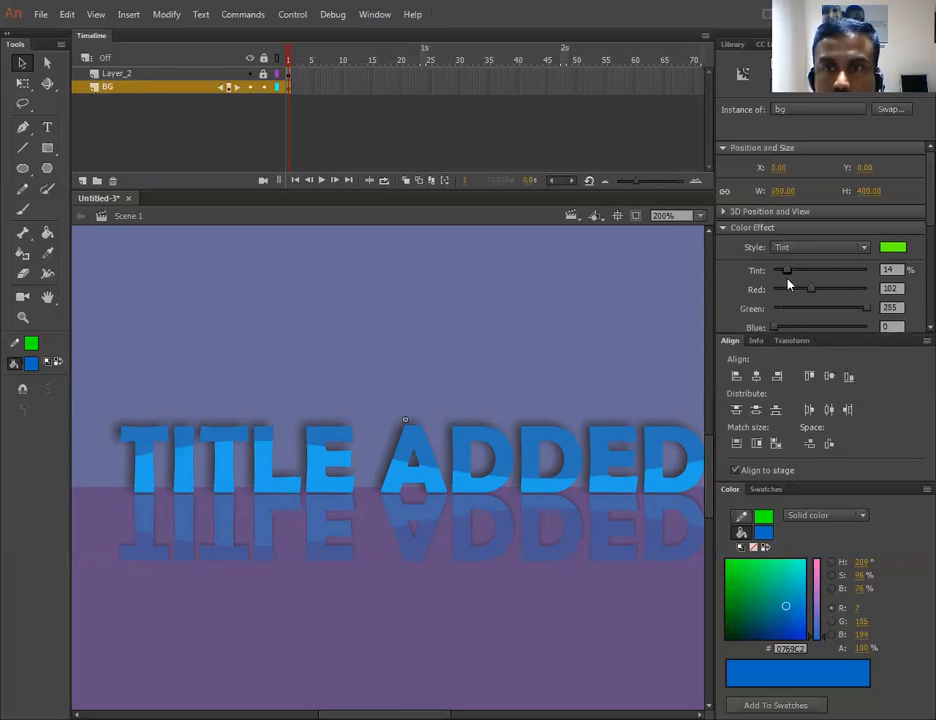
drag(814, 292, 889, 309)
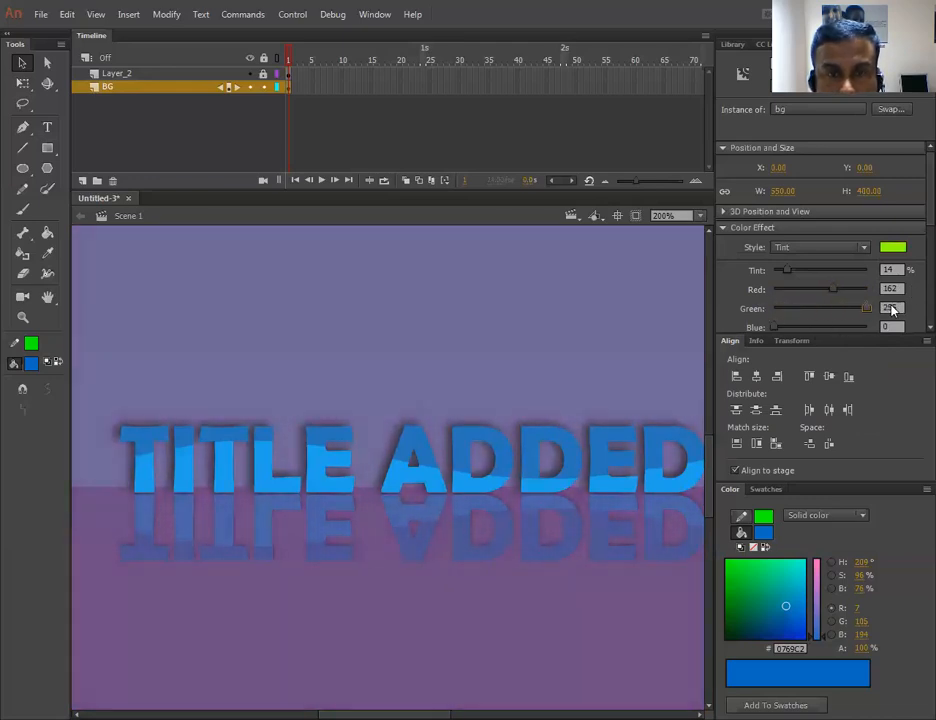
drag(775, 328, 857, 327)
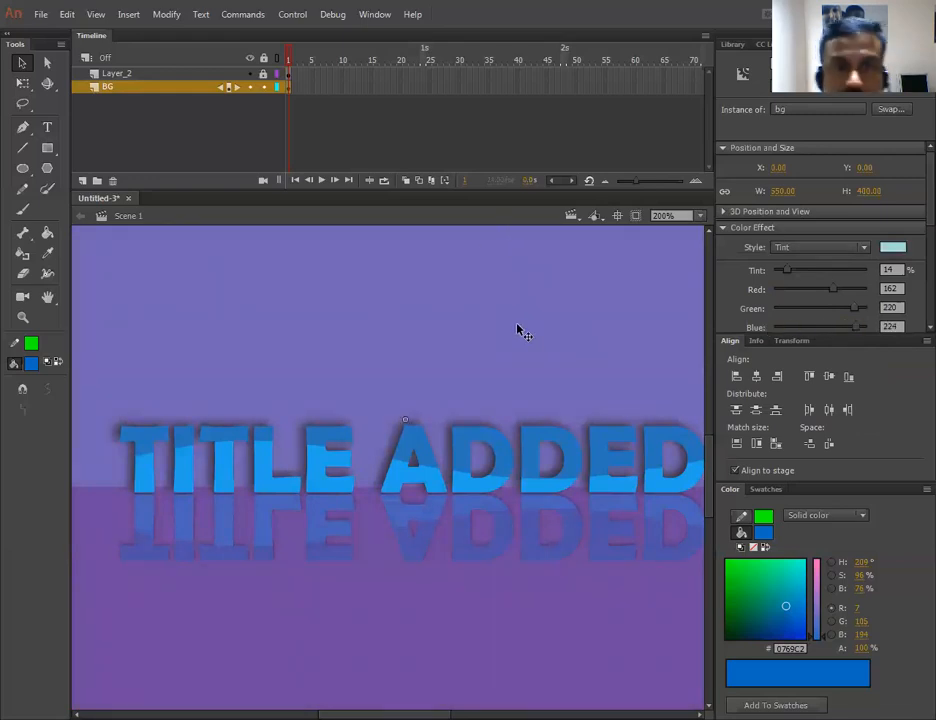
- Test the movie to preview the tinted background, then close the preview
key(ctrl+Return)
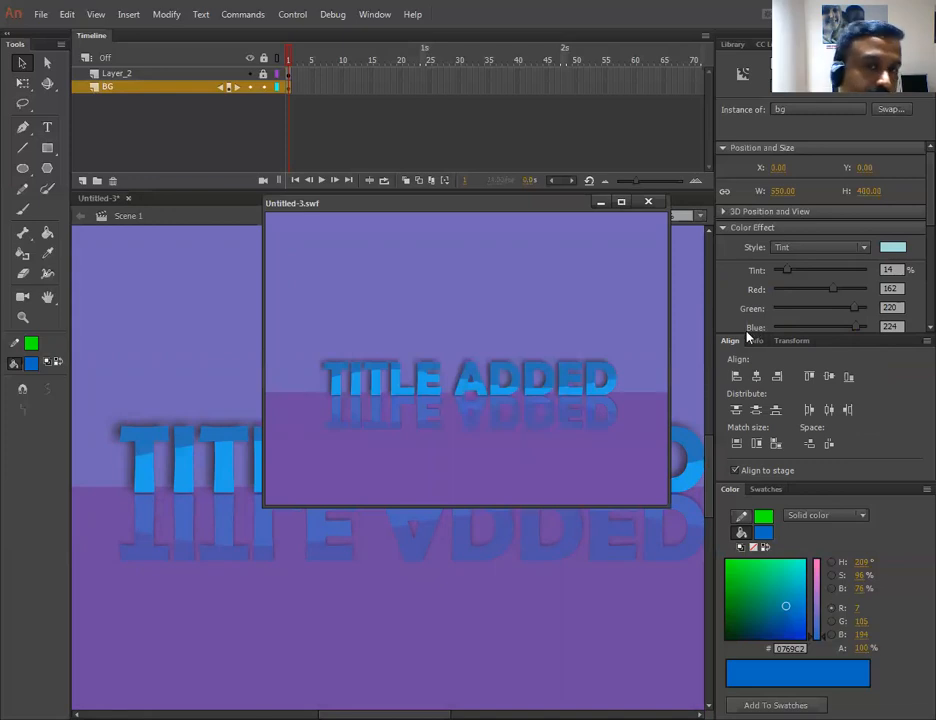
click(648, 203)
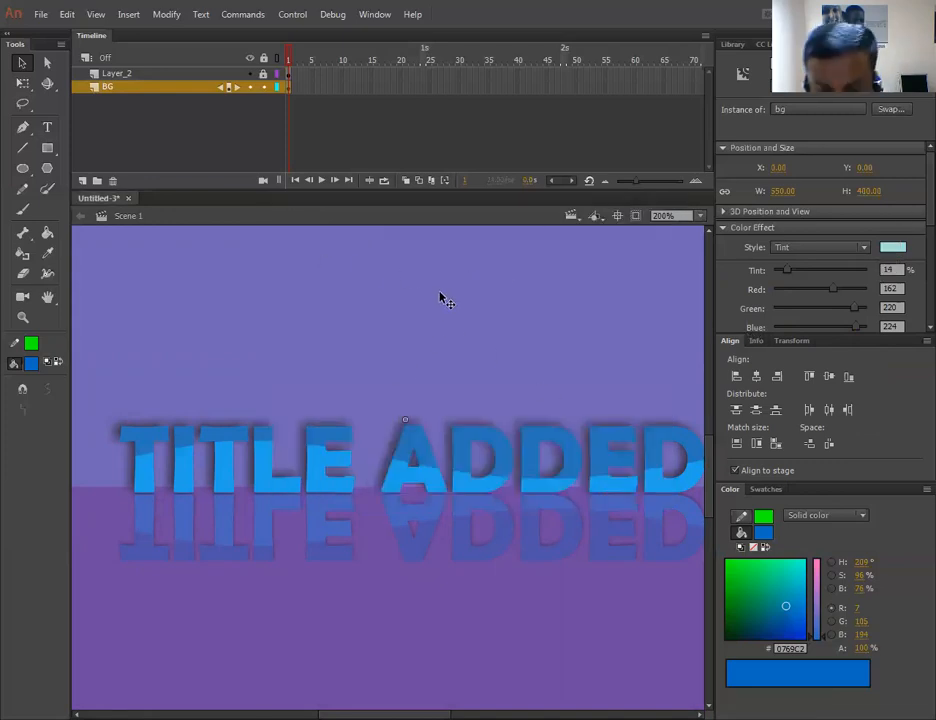
- Lock the background layer, select the title and its reflection, and insert keyframes at frame 65 on both layers
key(ctrl+1)
click(613, 451)
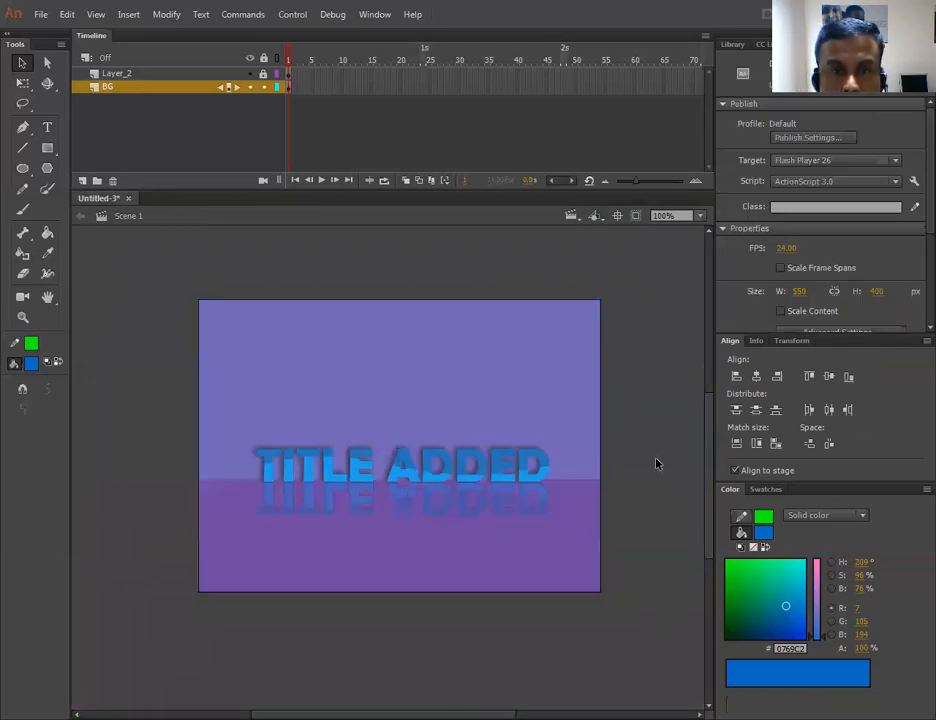
click(307, 472)
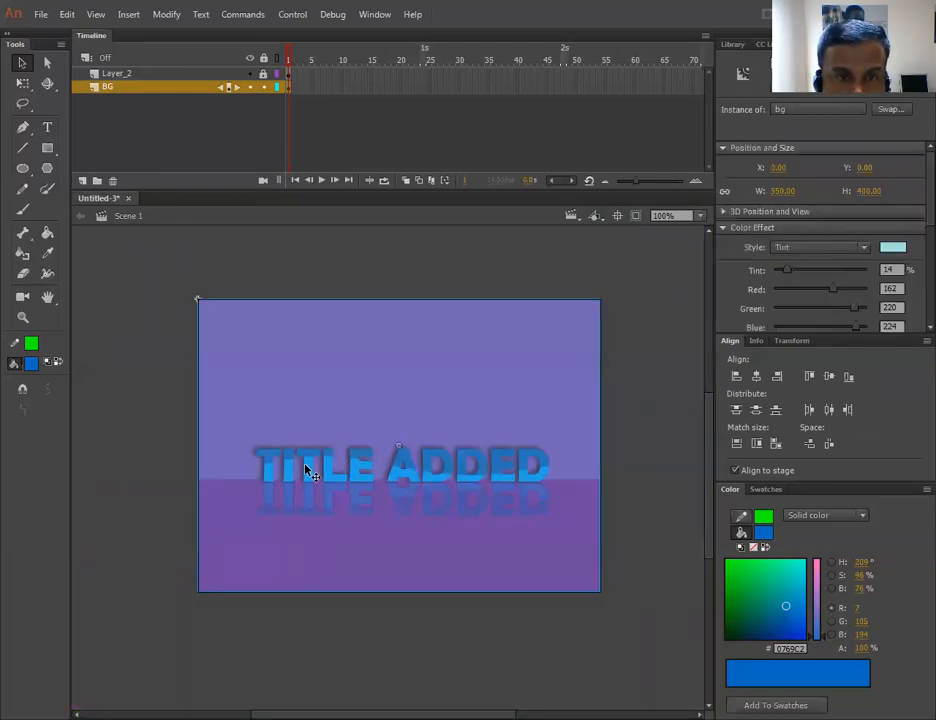
click(263, 86)
click(638, 488)
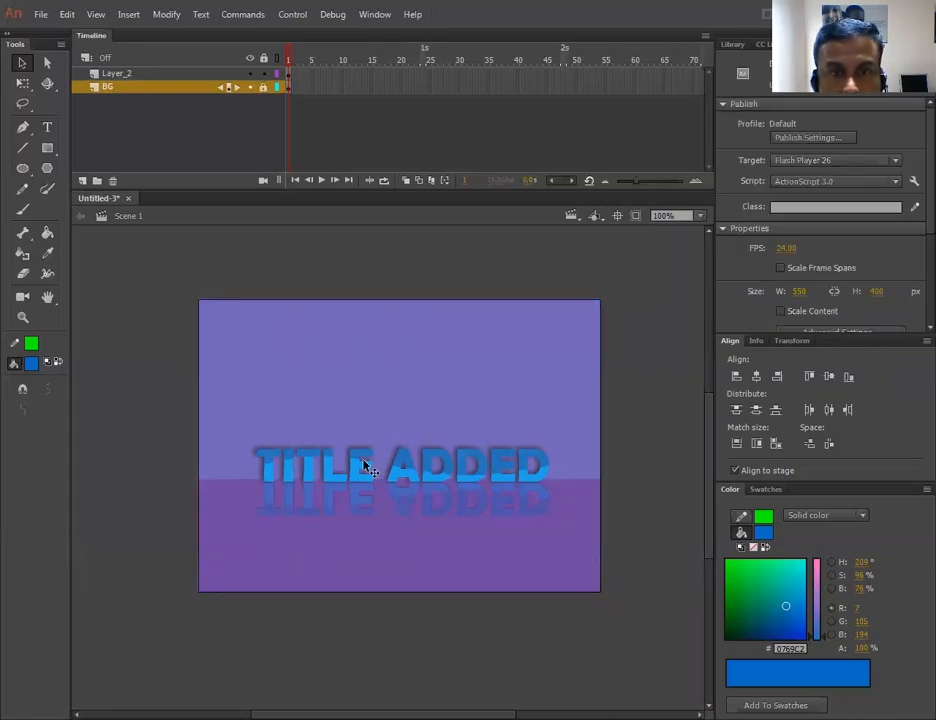
click(364, 469)
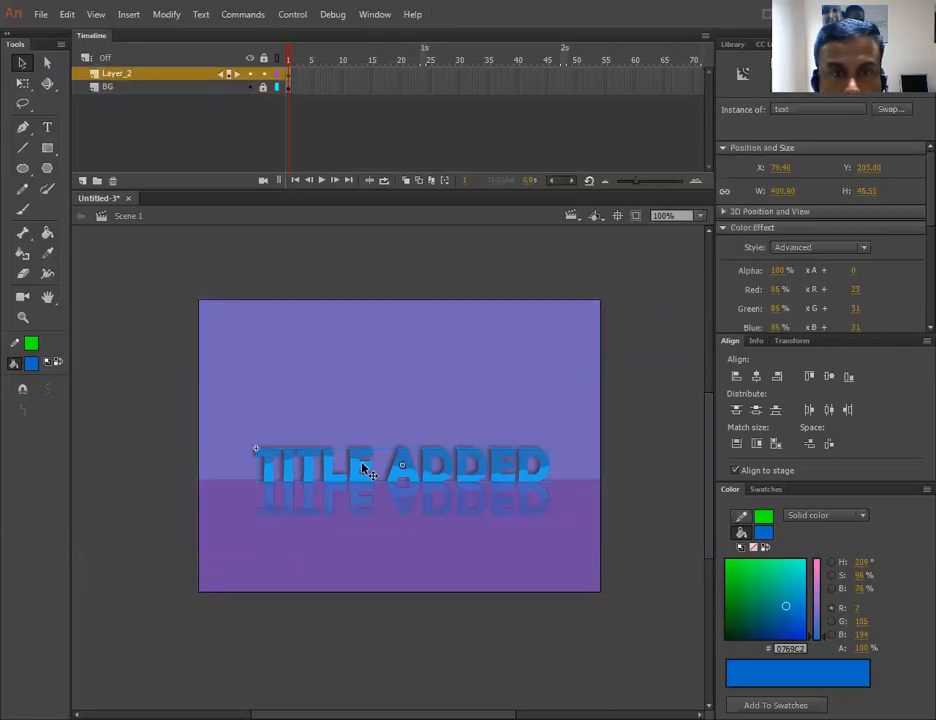
shift+click(350, 512)
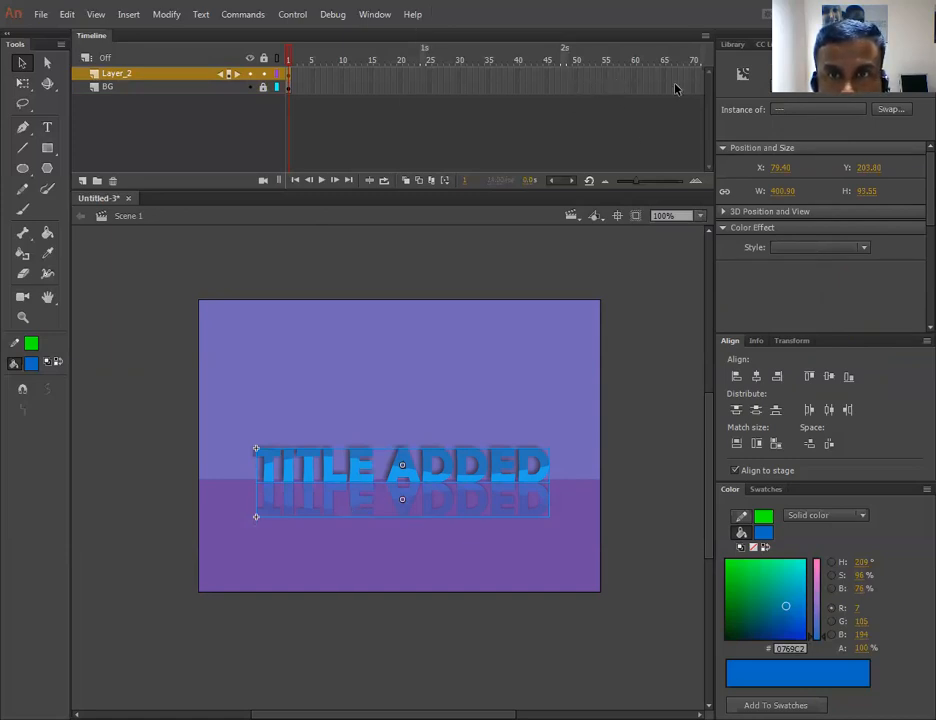
drag(665, 80, 667, 100)
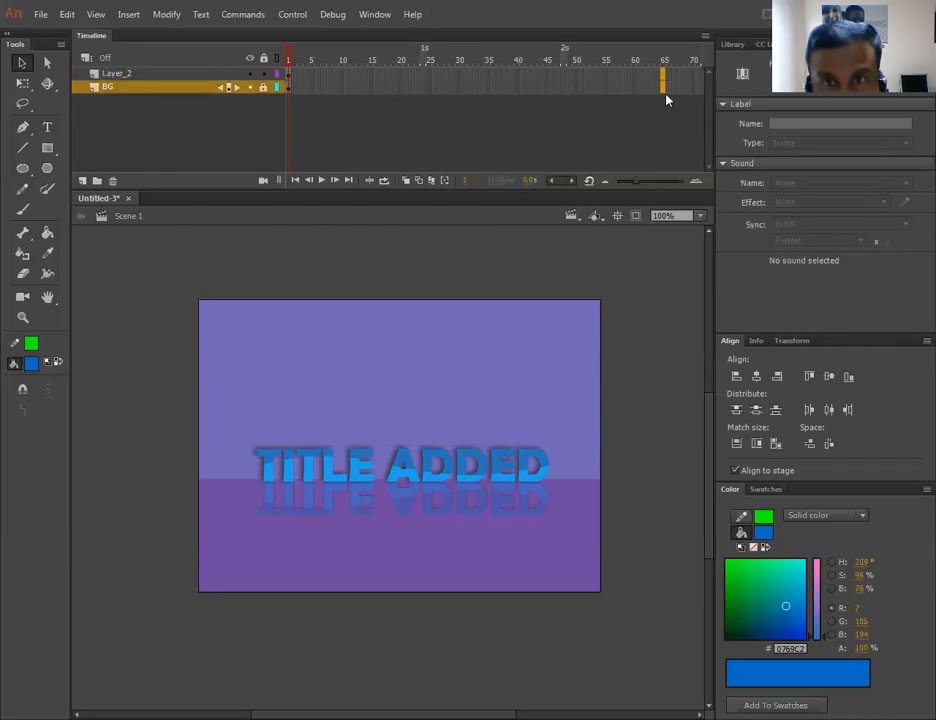
key(F6)
- At frame 1, nudge the title and reflection to the right until they sit off the stage
click(289, 80)
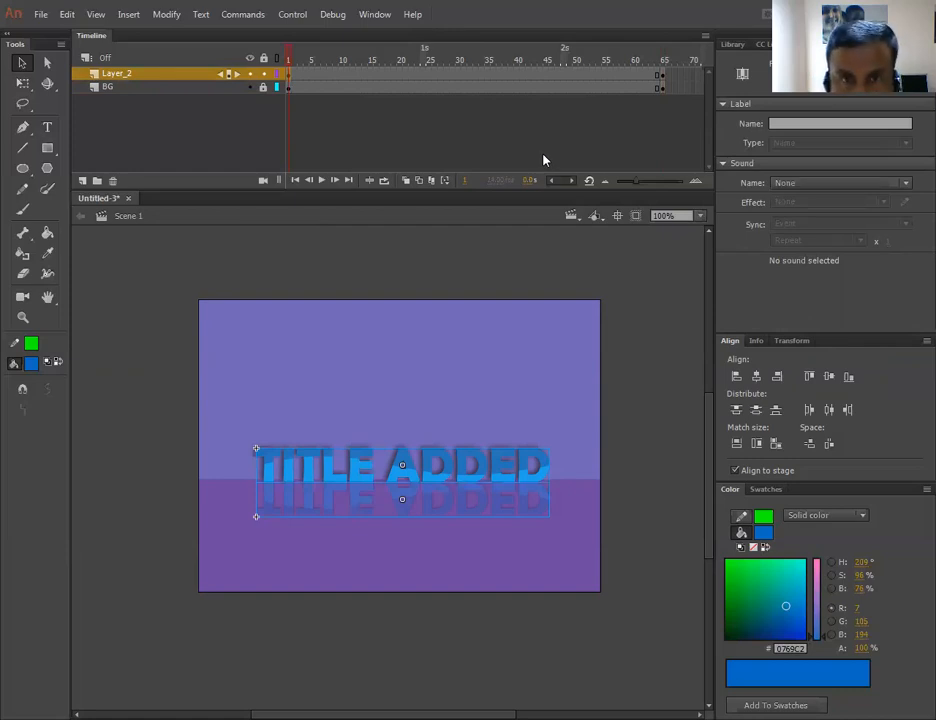
key(shift+Right)
key(shift+Right)
key(shift+Right)
key(shift+Right)
key(shift+Right)
key(shift+Right)
key(shift+Right)
key(shift+Right)
key(shift+Right)
key(shift+Right)
key(shift+Right)
key(shift+Right)
key(shift+Right)
key(shift+Right)
key(shift+Right)
key(shift+Right)
key(shift+Right)
key(shift+Right)
key(shift+Right)
key(shift+Right)
key(shift+Right)
key(shift+Right)
key(shift+Right)
key(shift+Right)
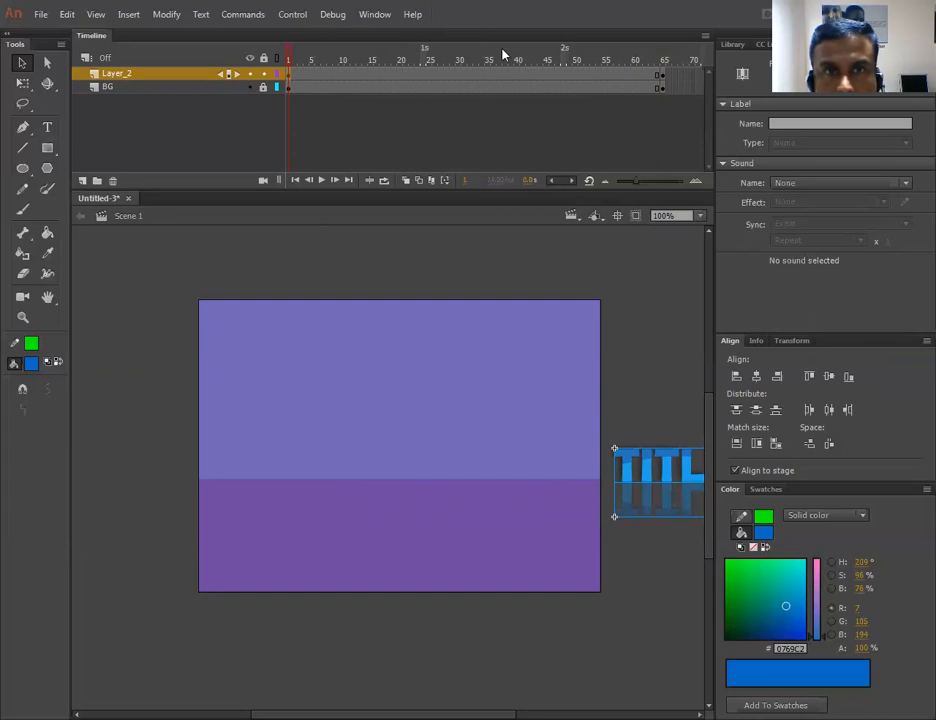
- Create a classic tween on the title layer between frame 1 and frame 65
click(664, 75)
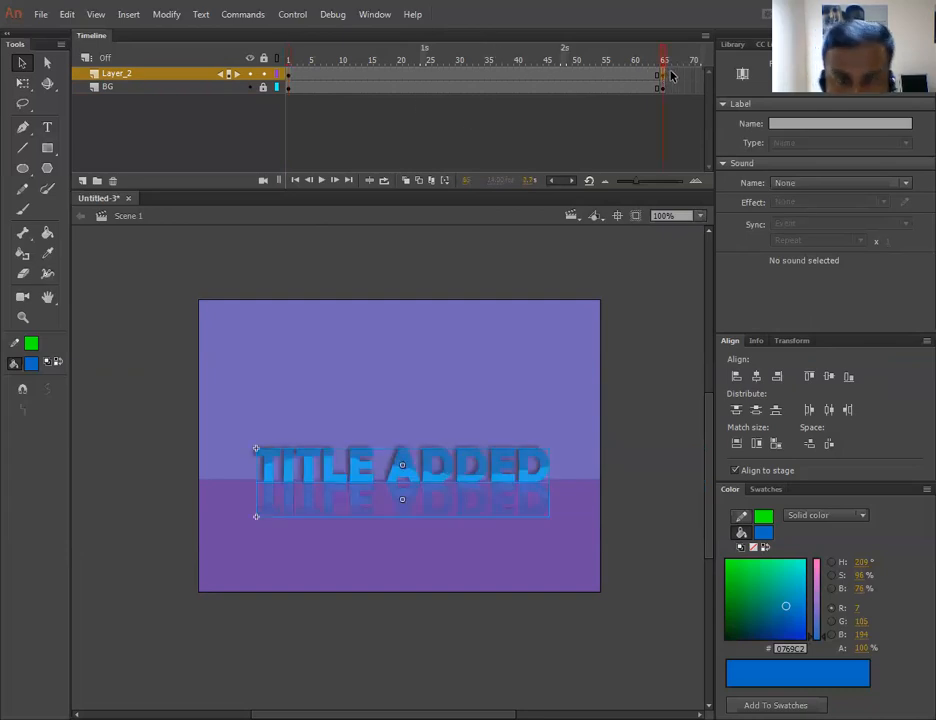
click(289, 75)
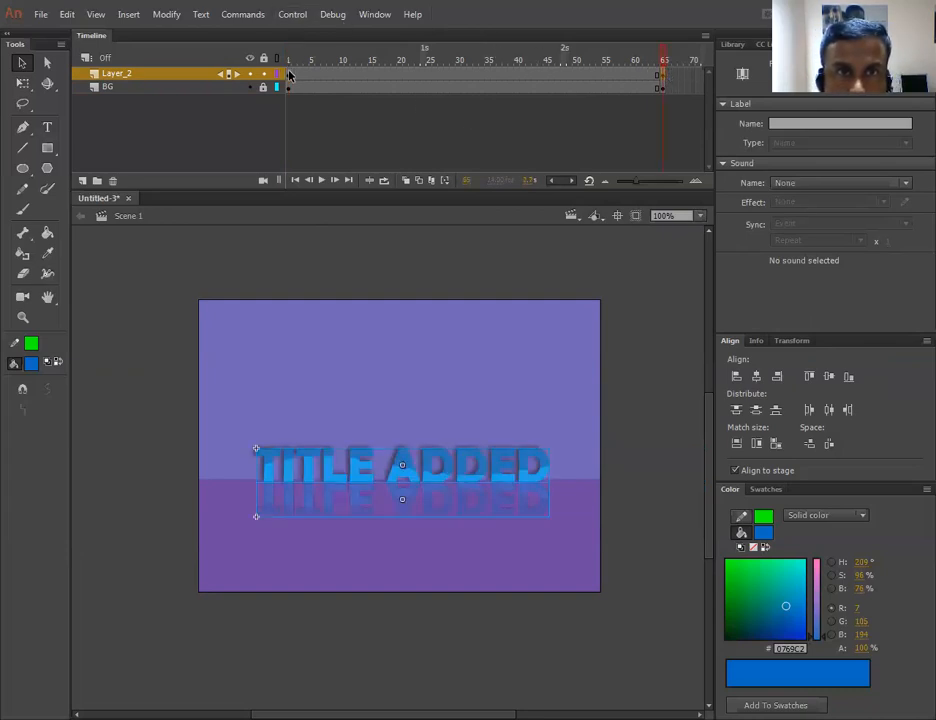
click(397, 75)
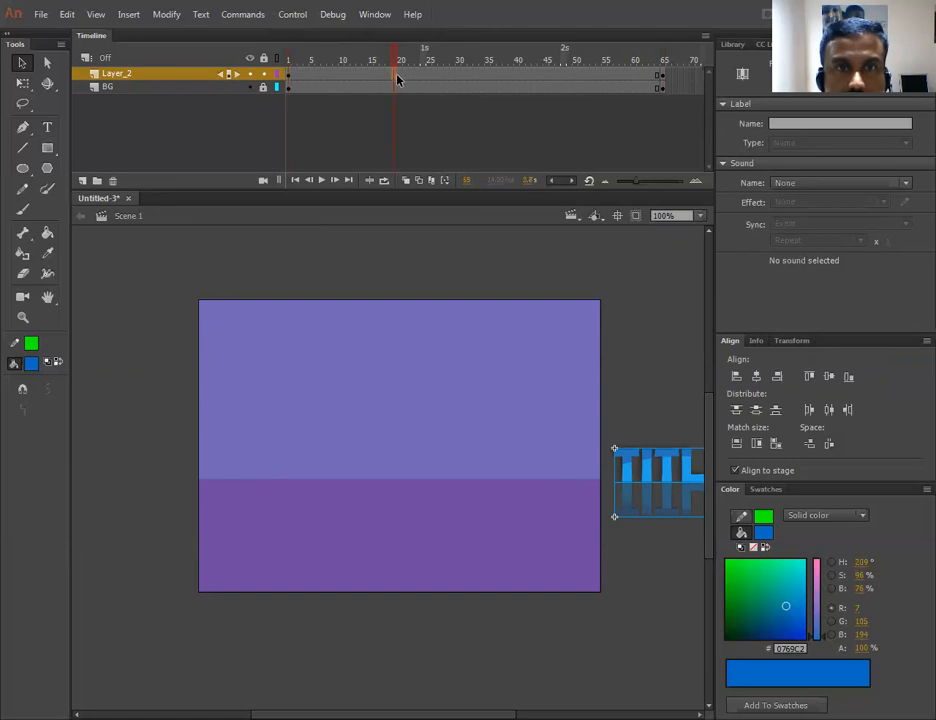
right_click(398, 76)
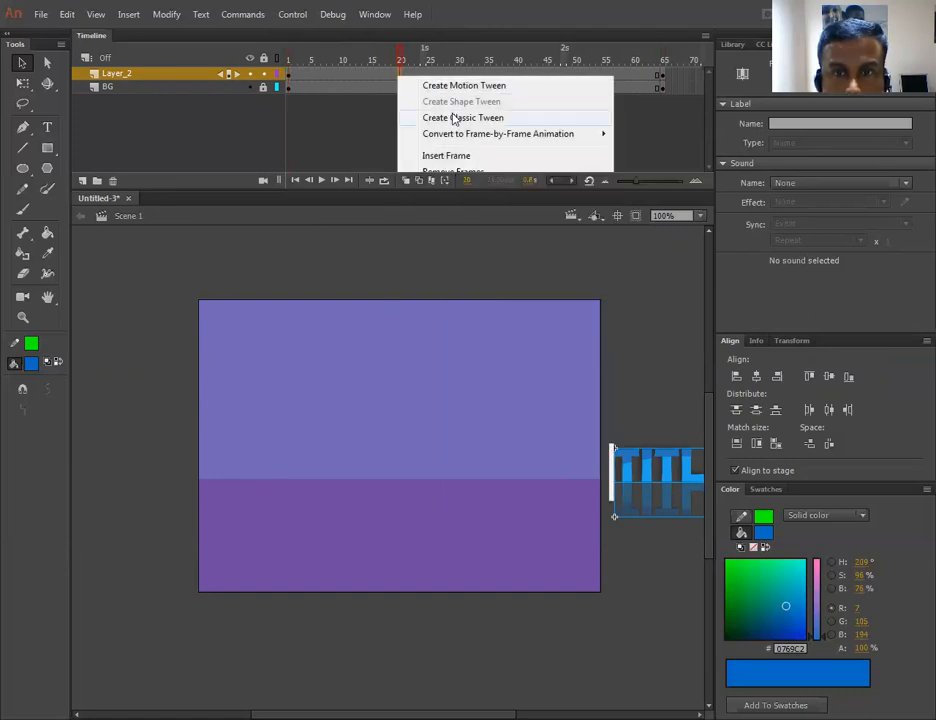
click(455, 118)
click(540, 395)
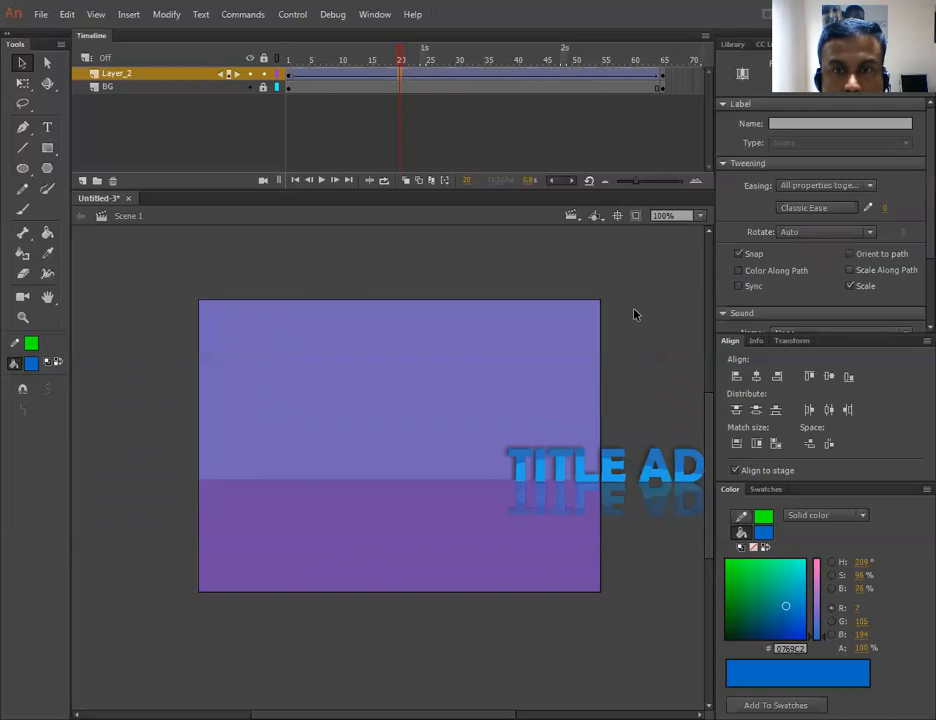
- Test the movie to preview the sliding title, then close the preview
key(ctrl+Return)
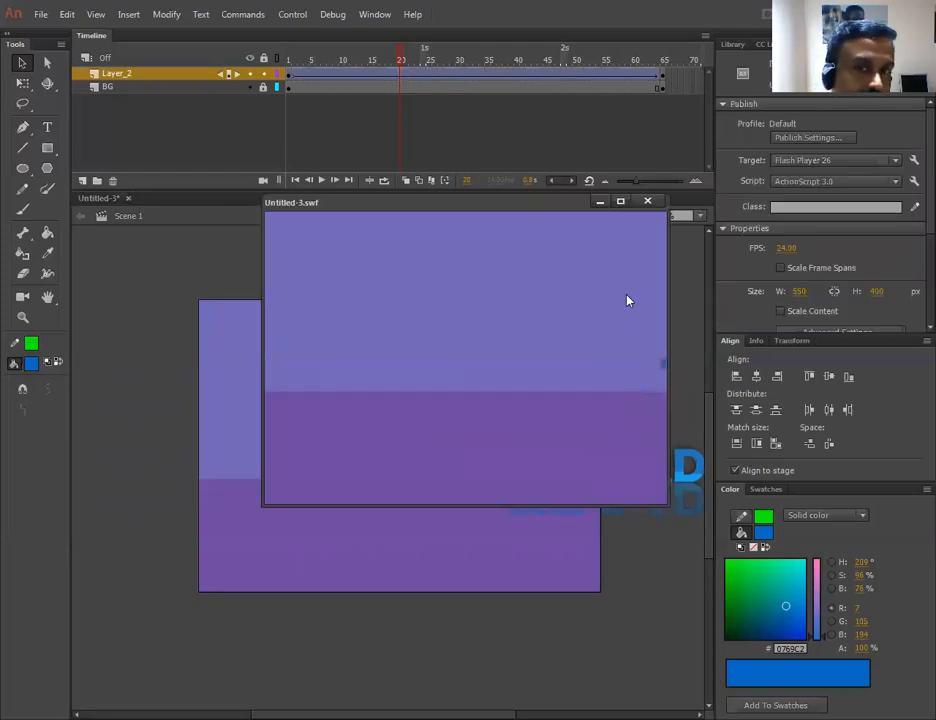
click(647, 201)
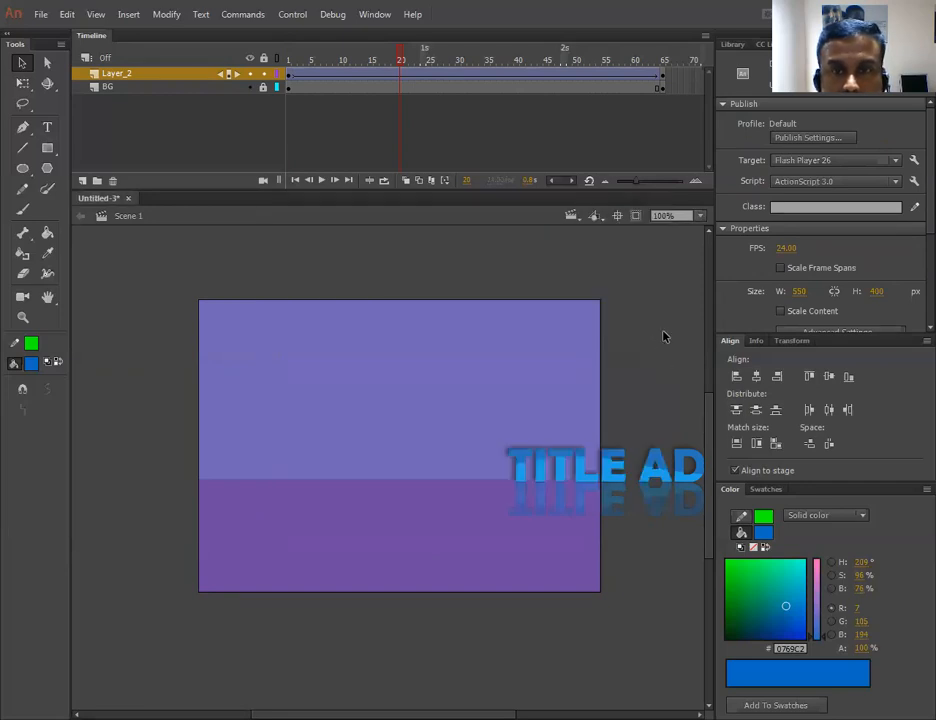
- Insert nine extra frames at frame 29 across both layers to lengthen the animation
click(451, 82)
click(455, 87)
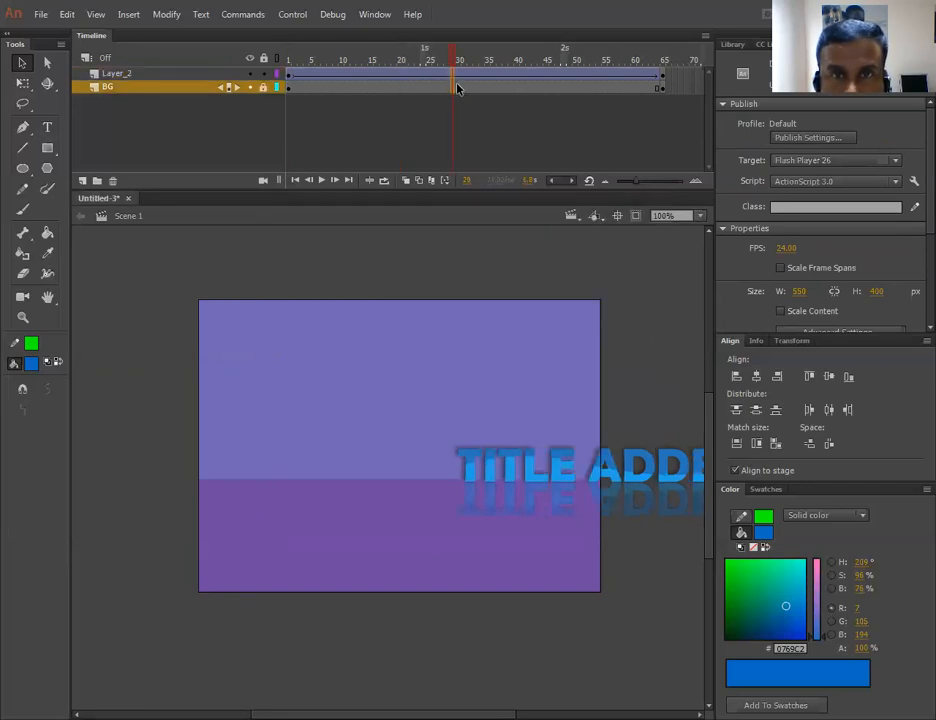
key(F5)
key(F5)
key(F5)
key(F5)
key(F5)
key(F5)
key(F5)
key(F5)
key(F5)
key(F5)
key(F5)
key(F5)
key(F5)
key(F5)
key(F5)
key(F5)
key(F5)
key(F5)
key(F5)
key(F5)
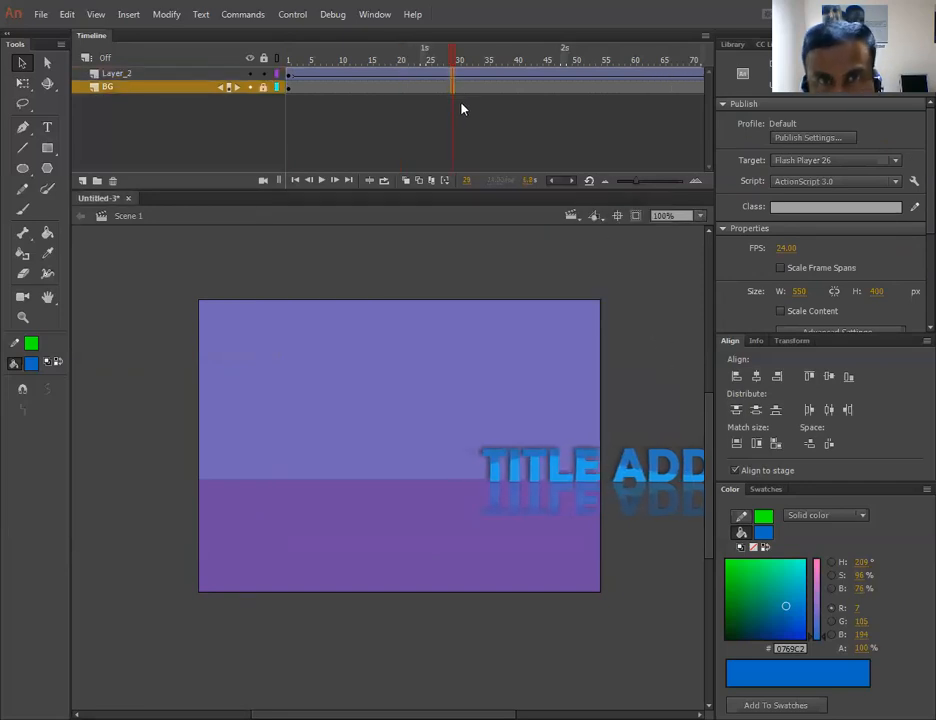
key(F5)
key(F5)
key(F5)
key(F5)
key(F5)
key(F5)
key(F5)
key(F5)
key(F5)
key(F5)
key(F5)
key(F5)
key(F5)
key(F5)
key(F5)
key(F5)
key(F5)
key(F5)
key(F5)
key(F5)
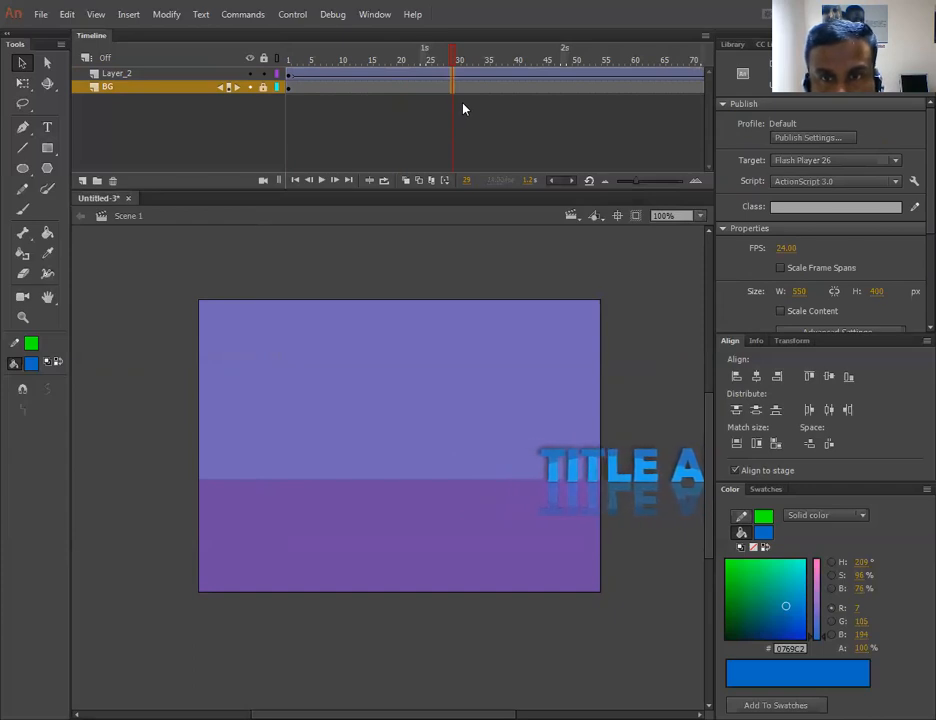
key(F5)
key(F5)
key(F5)
key(F5)
key(F5)
key(F5)
key(F5)
key(F5)
key(F5)
key(F5)
key(F5)
key(F5)
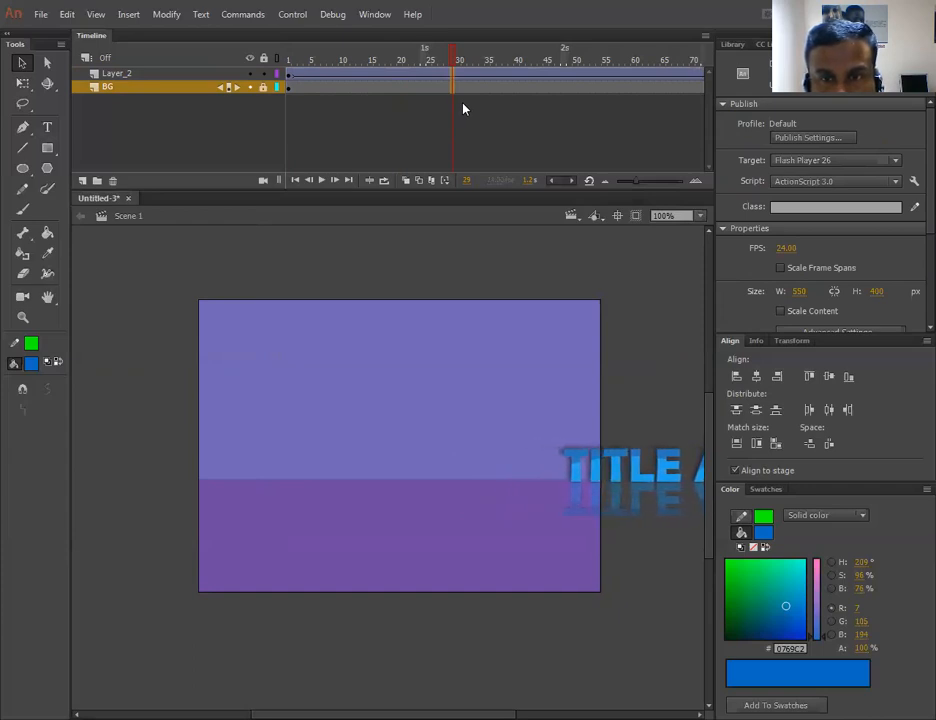
- Test the movie to preview the lengthened sliding title, then close the preview window
key(ctrl+Return)
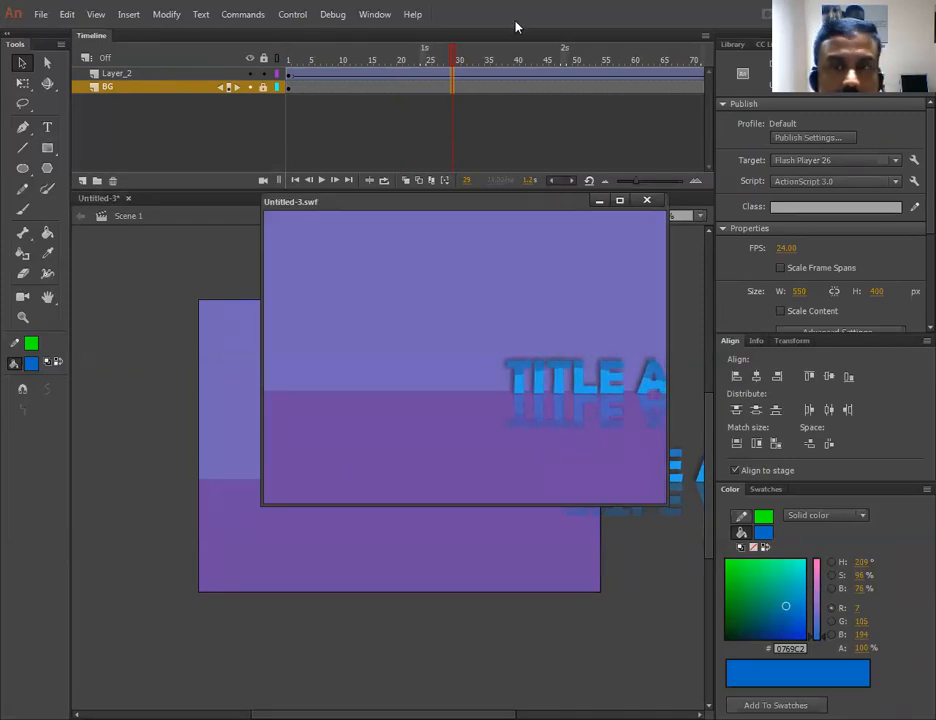
click(646, 200)
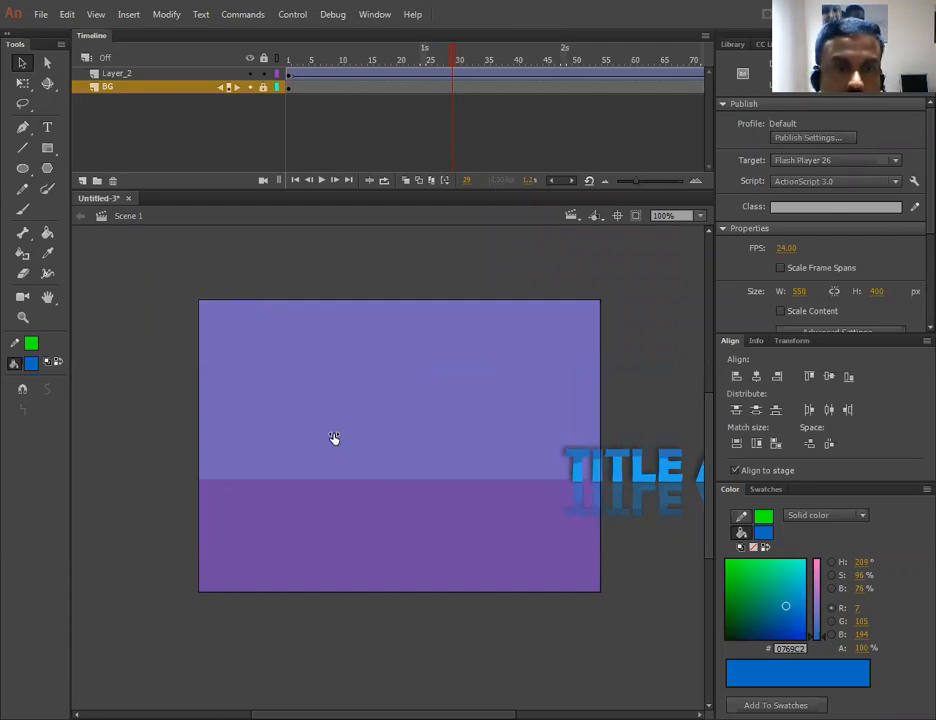
- Set the document frame rate to 60 fps and test the movie to preview the faster playback
key(ctrl+j)
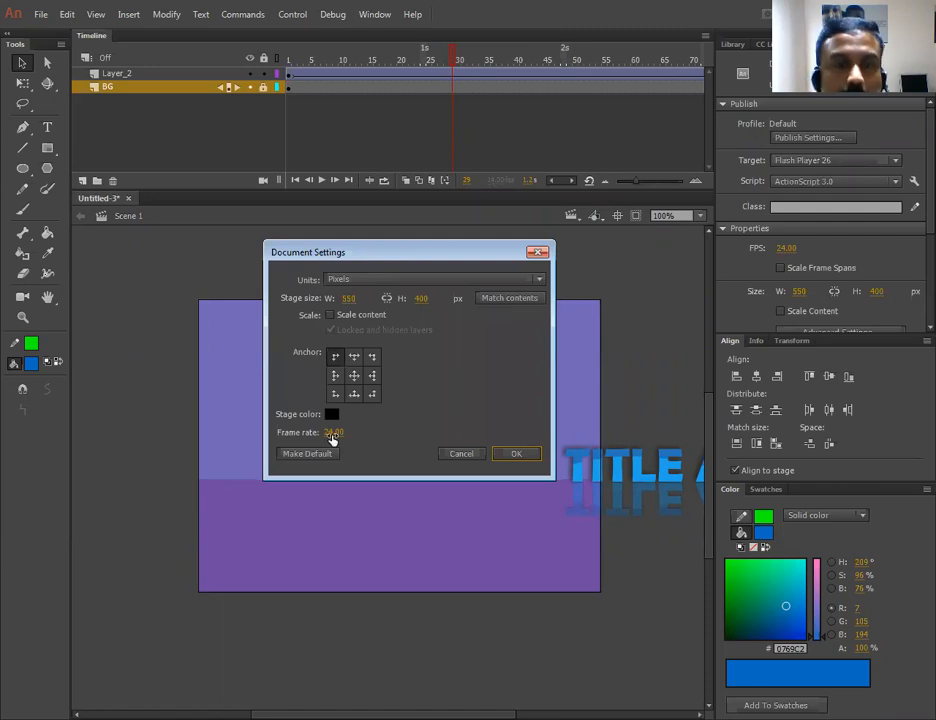
key(Tab)
text(60)
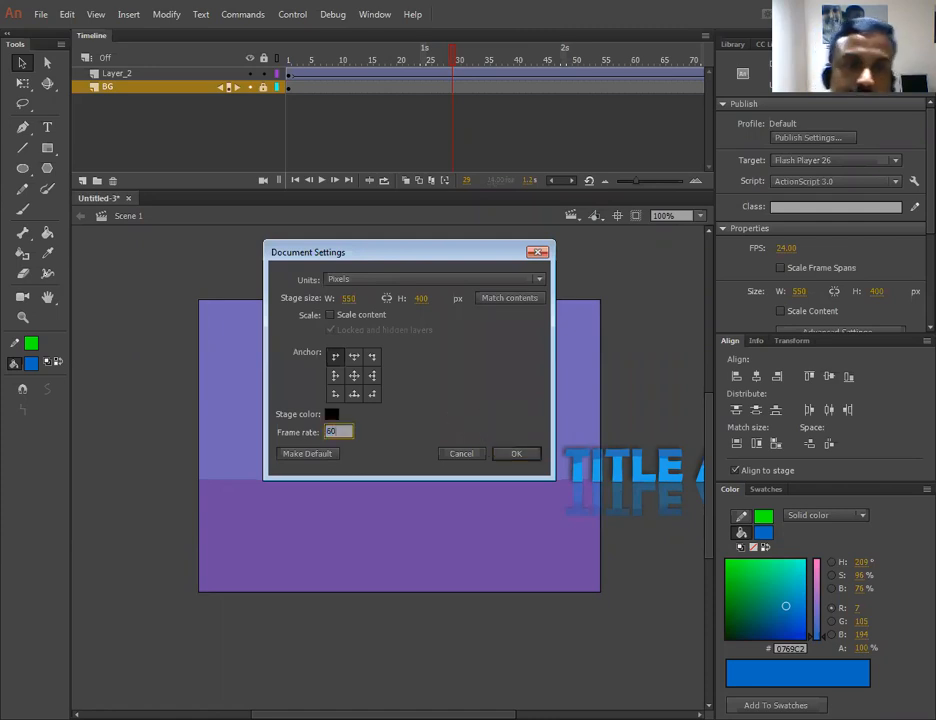
click(510, 452)
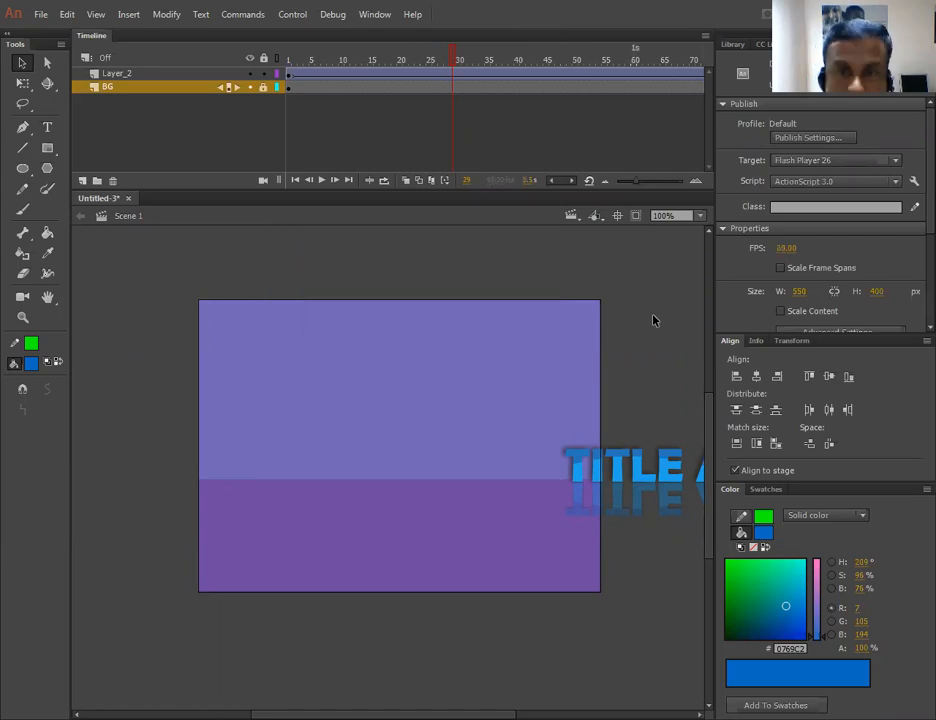
key(ctrl+Return)
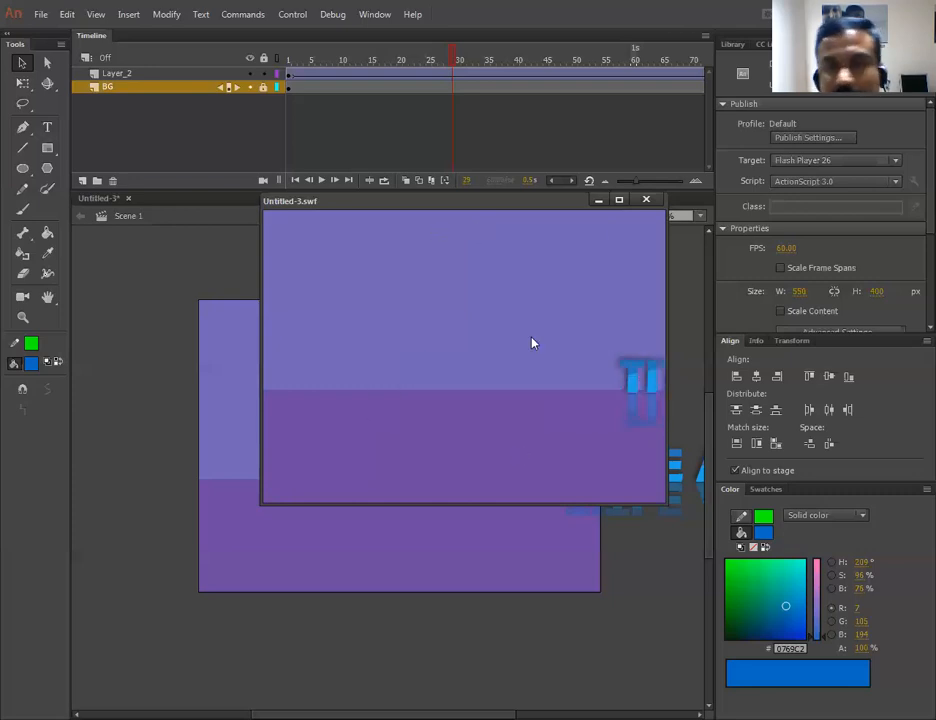
click(646, 199)
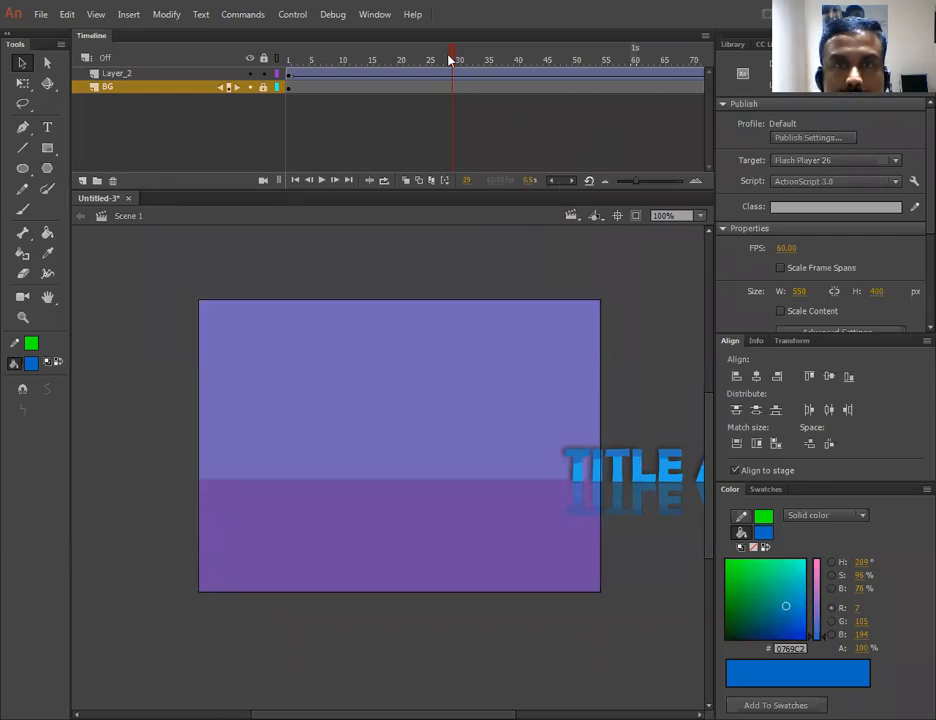
- Add the Stop at this Frame code snippet to frame 205 of the title layer, then close the Actions and Code Snippets panels
drag(450, 60, 542, 83)
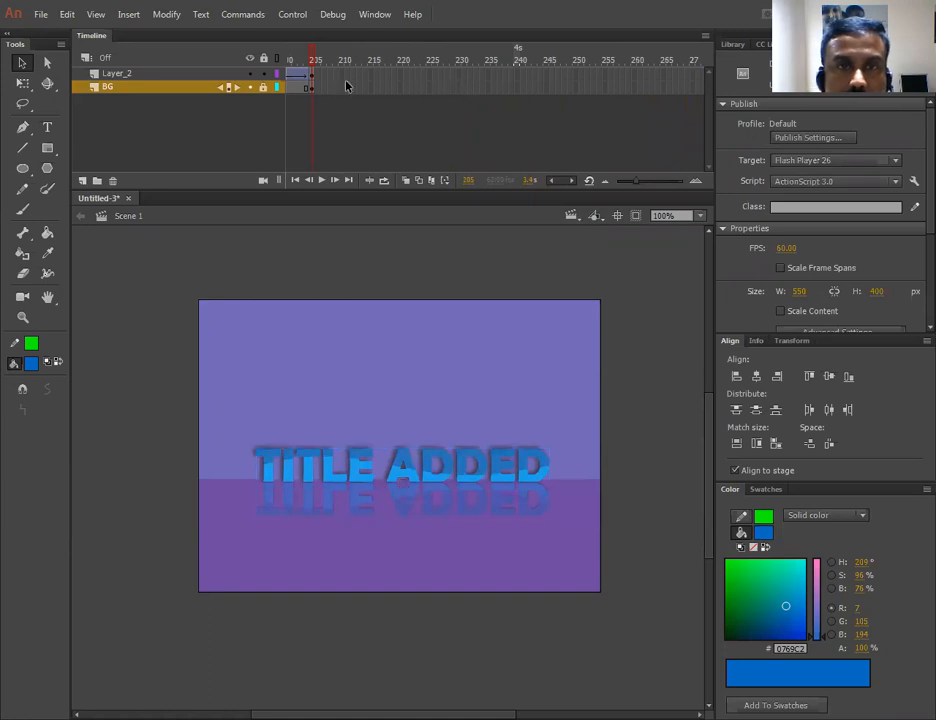
click(319, 76)
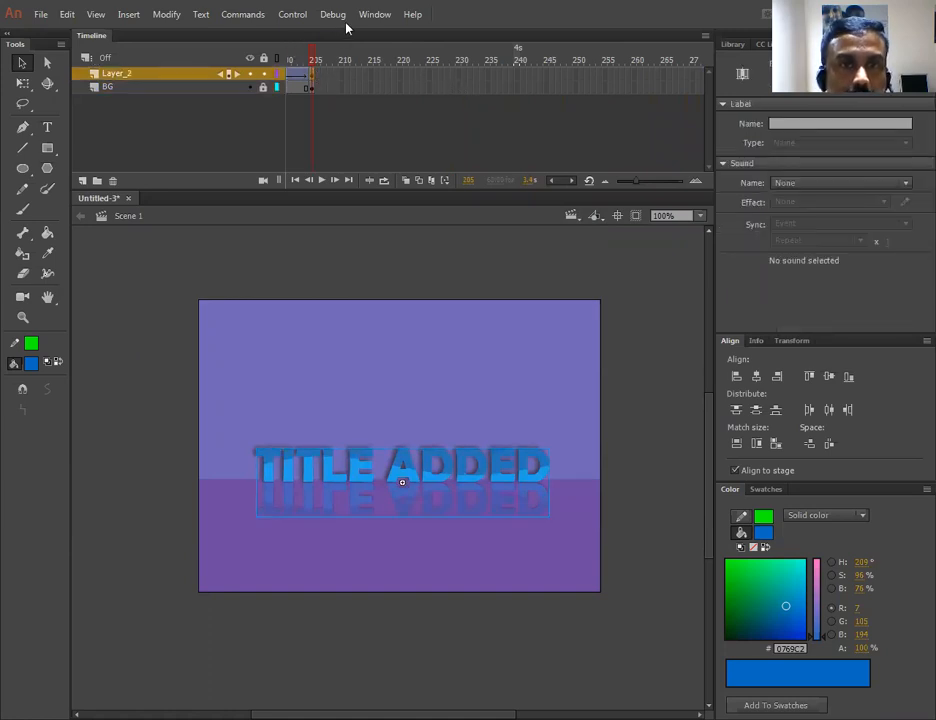
click(375, 14)
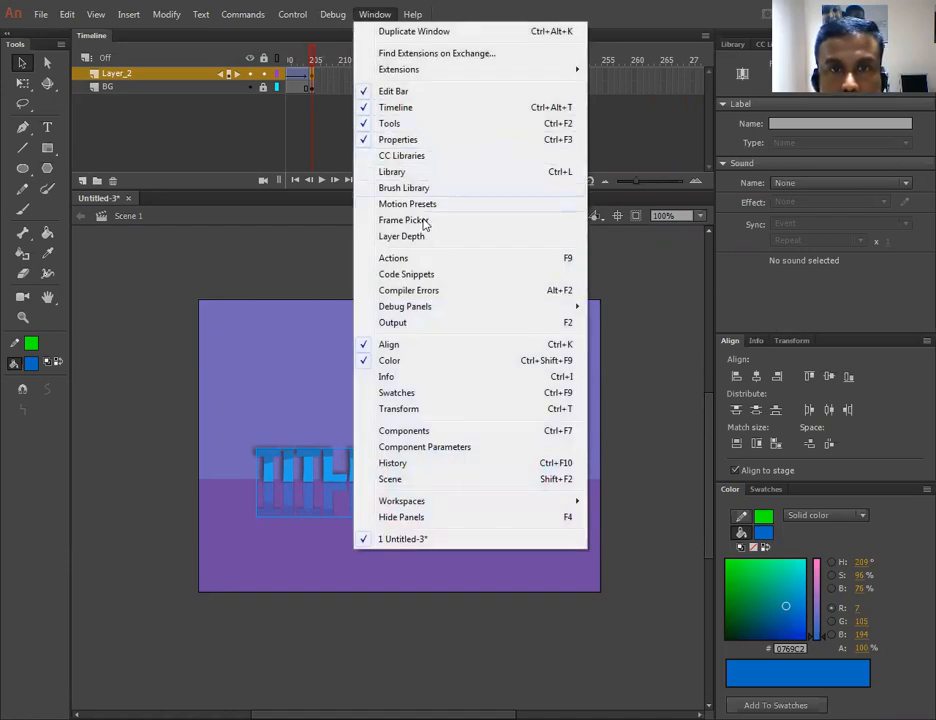
click(422, 278)
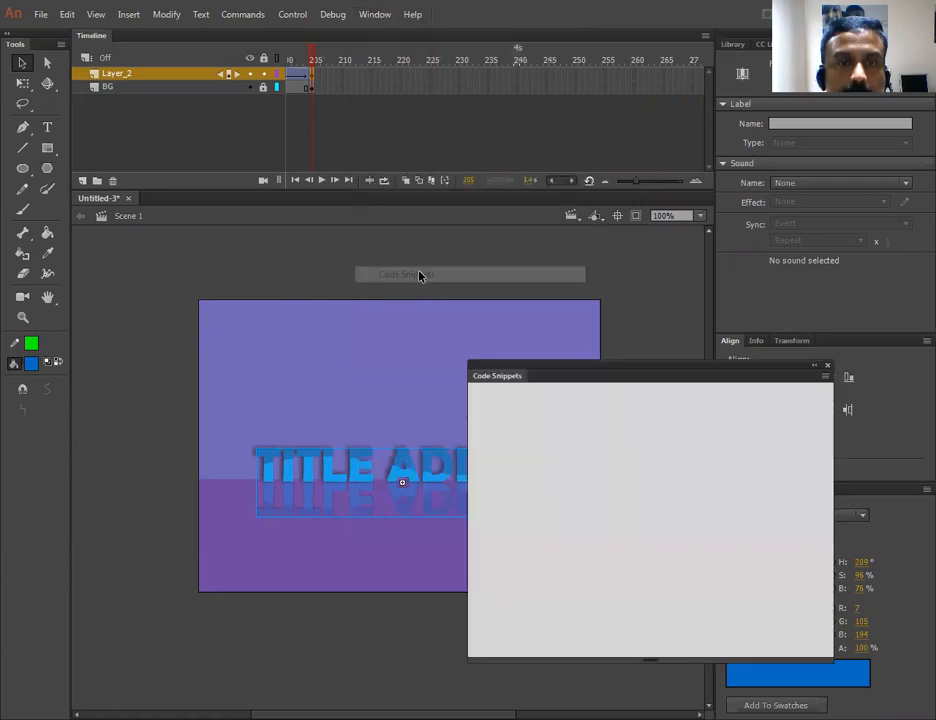
drag(600, 371, 597, 242)
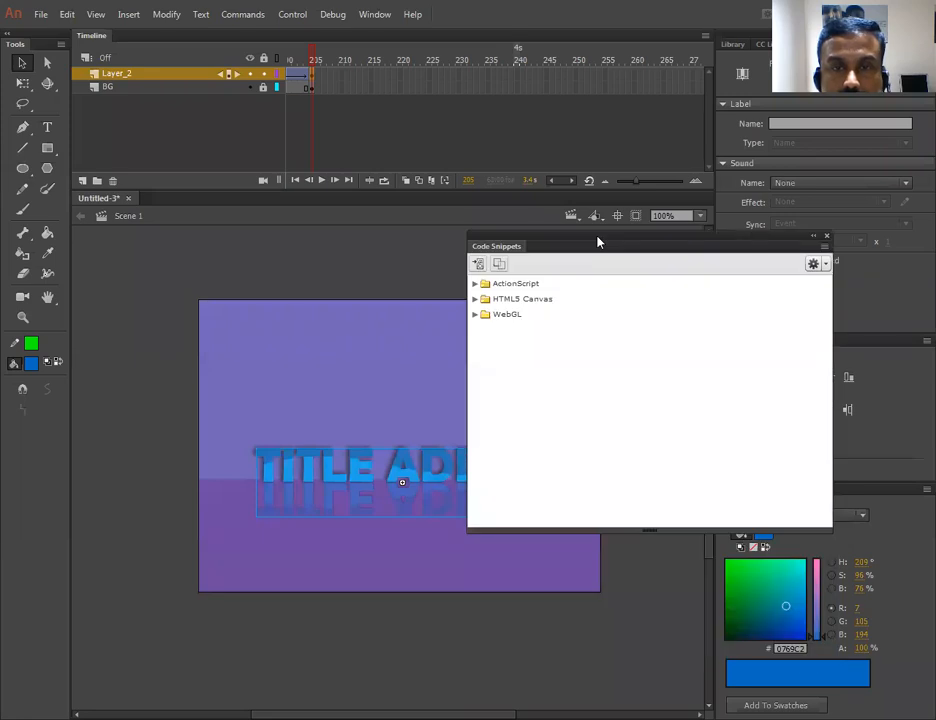
double_click(498, 286)
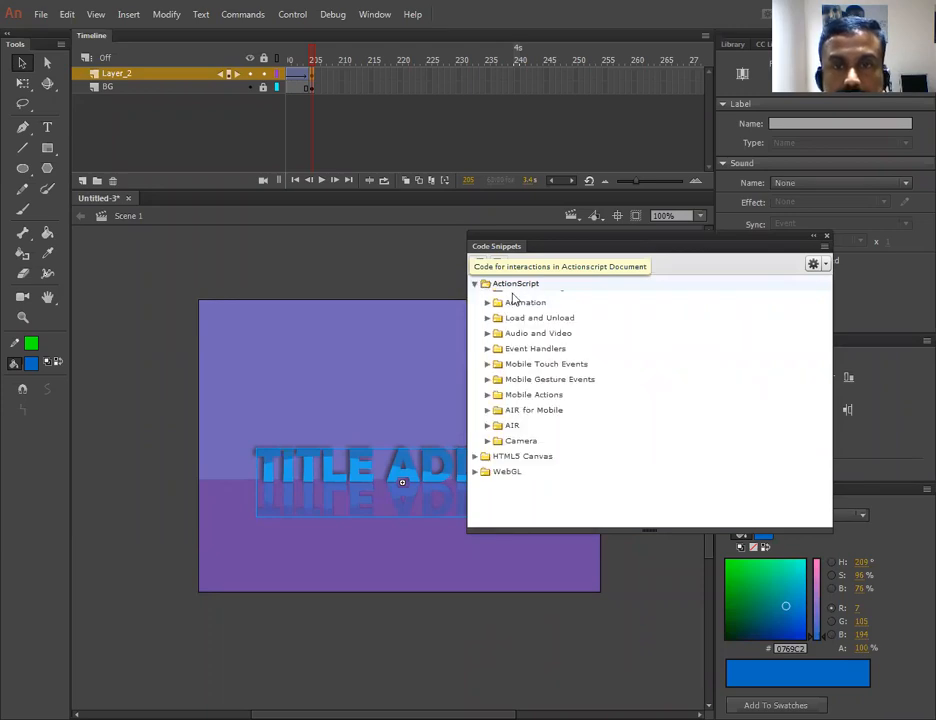
click(487, 316)
click(487, 316)
click(487, 316)
click(487, 316)
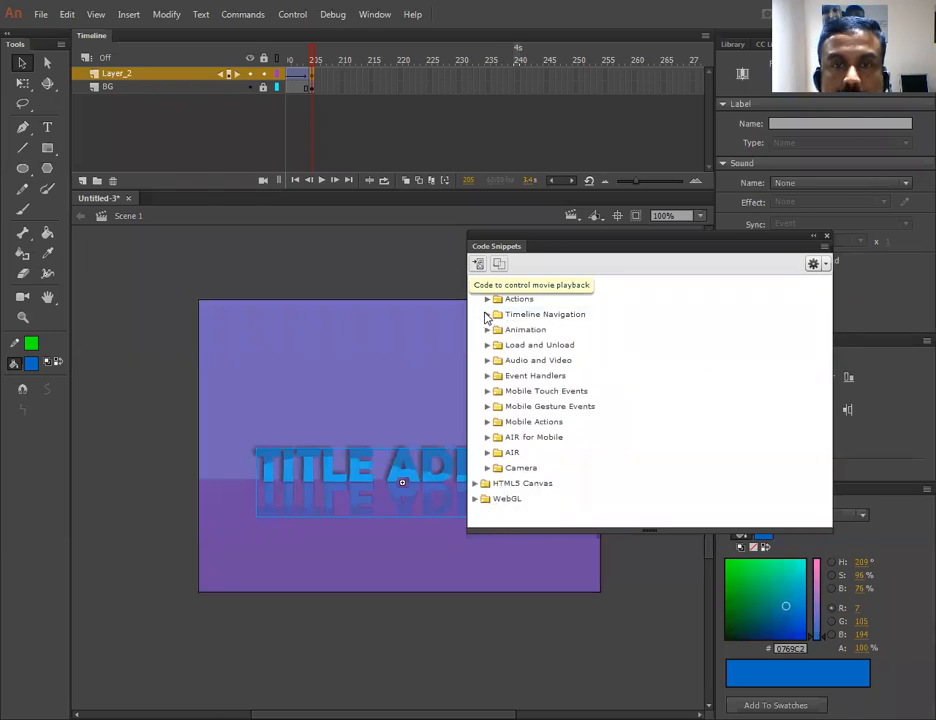
click(487, 316)
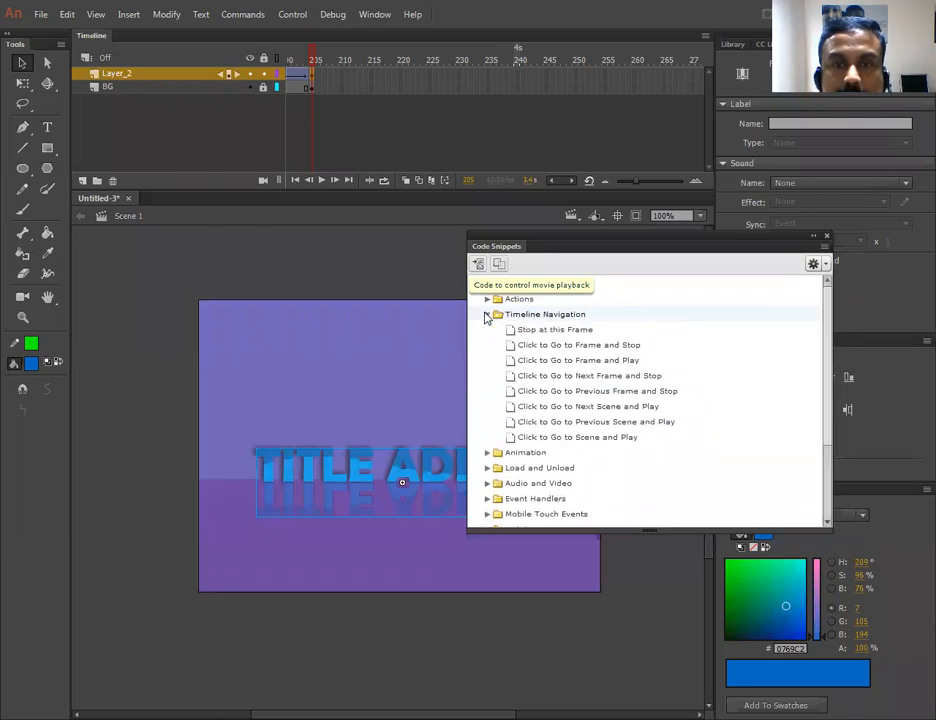
right_click(535, 335)
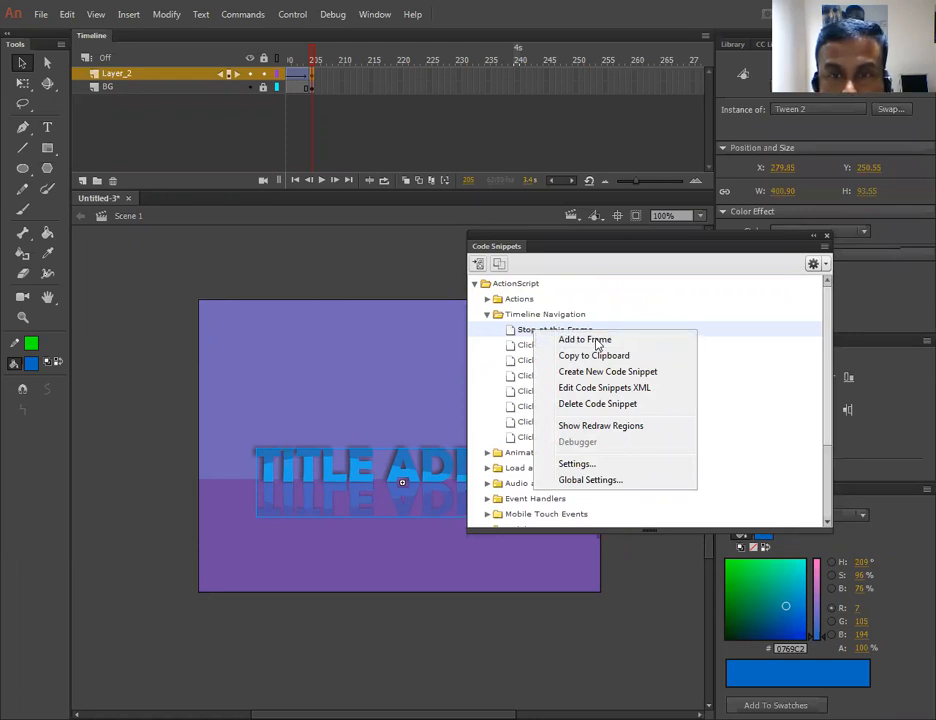
click(585, 340)
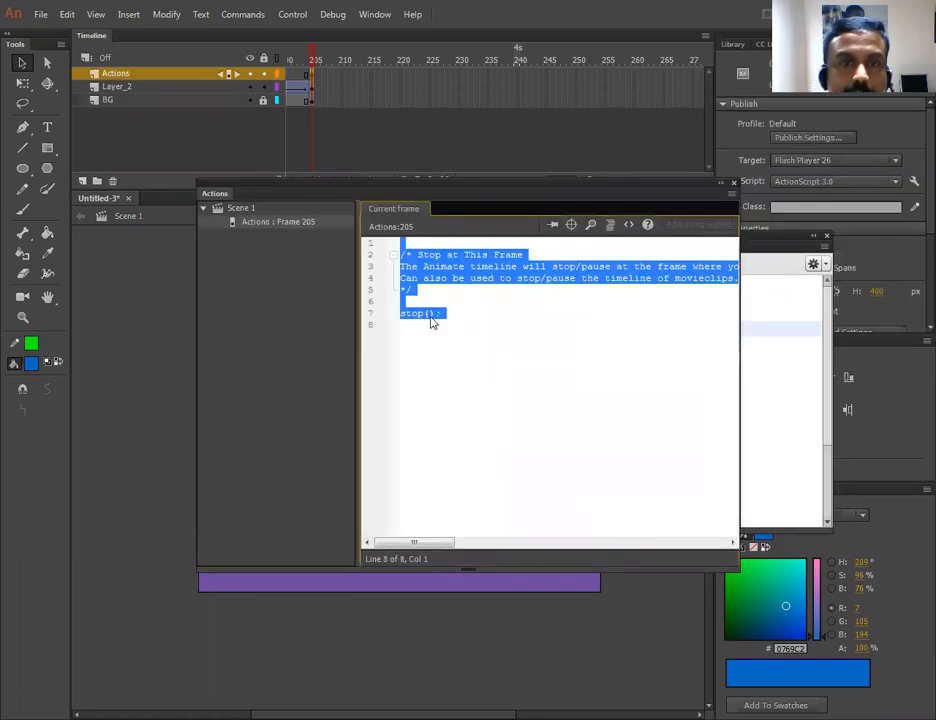
click(497, 293)
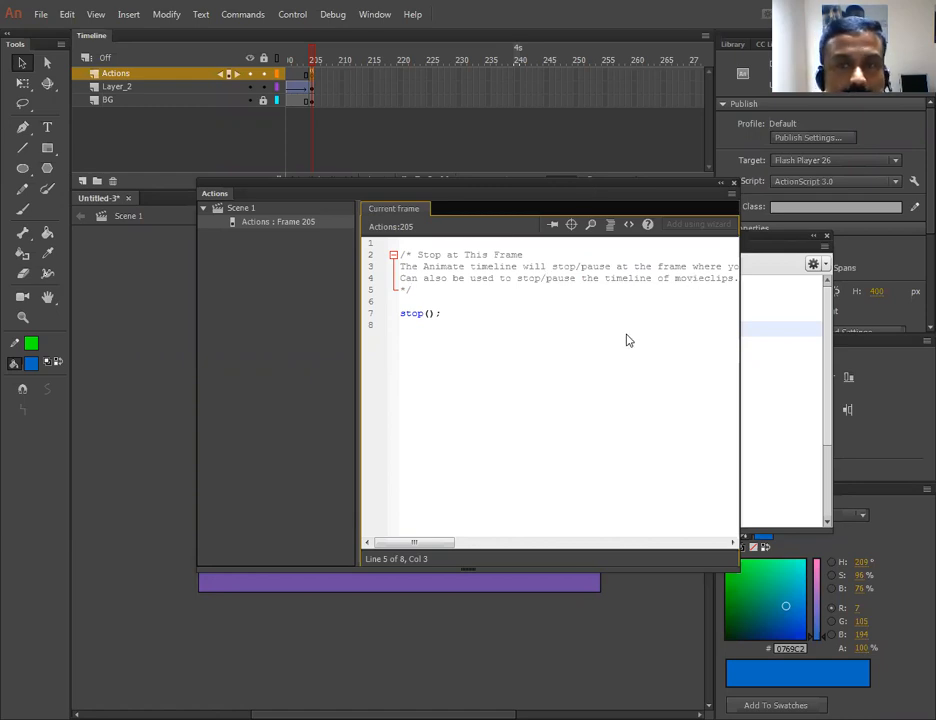
click(734, 183)
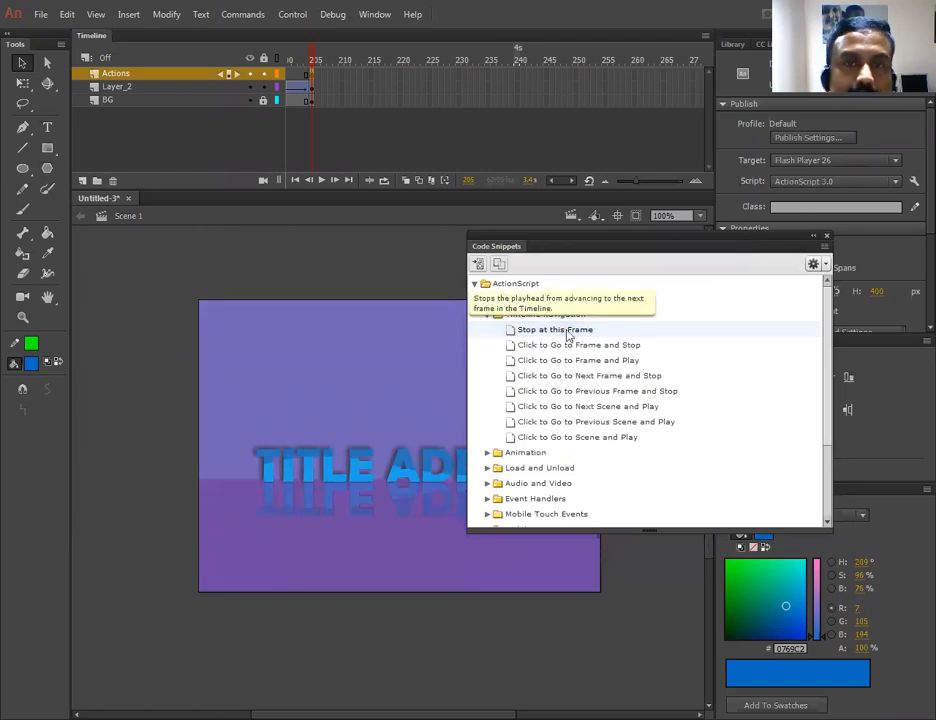
click(826, 238)
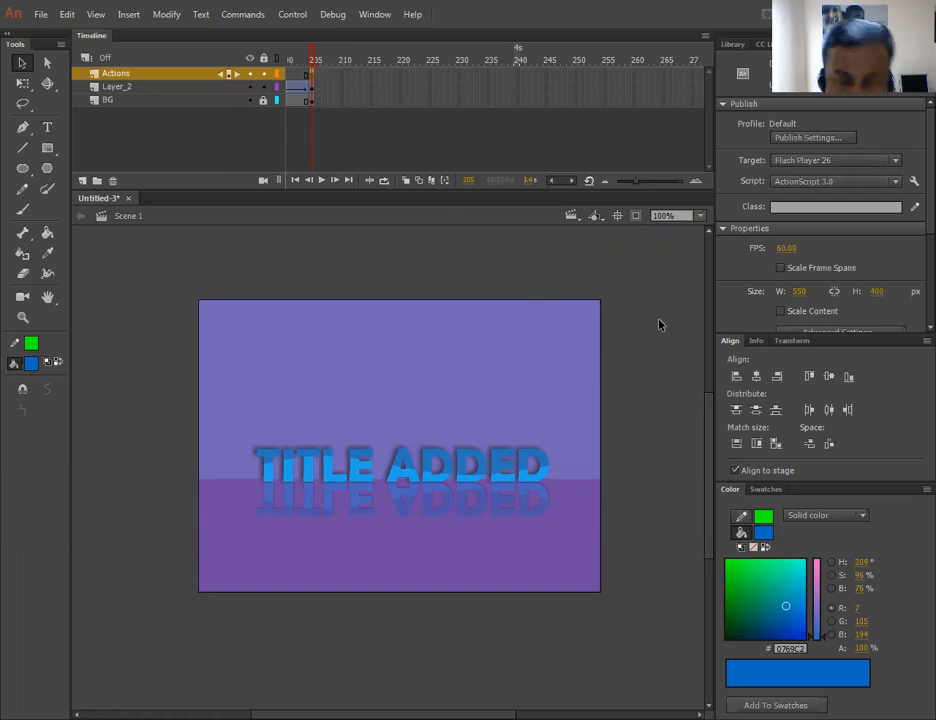
- Test the movie to check that the title halts at the end, then close the preview
key(ctrl+Return)
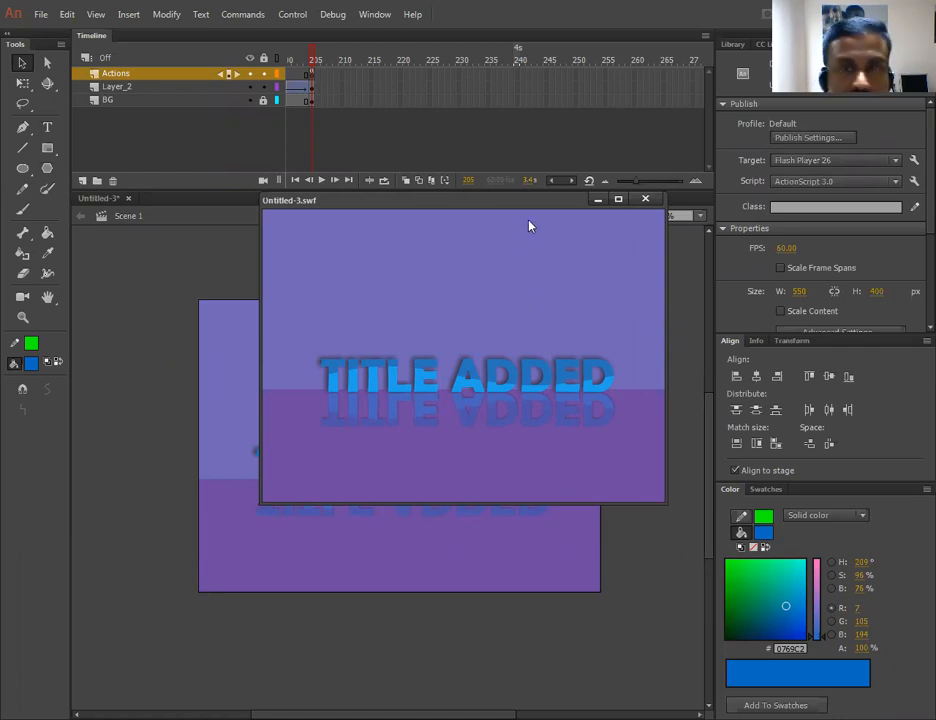
drag(519, 207, 507, 250)
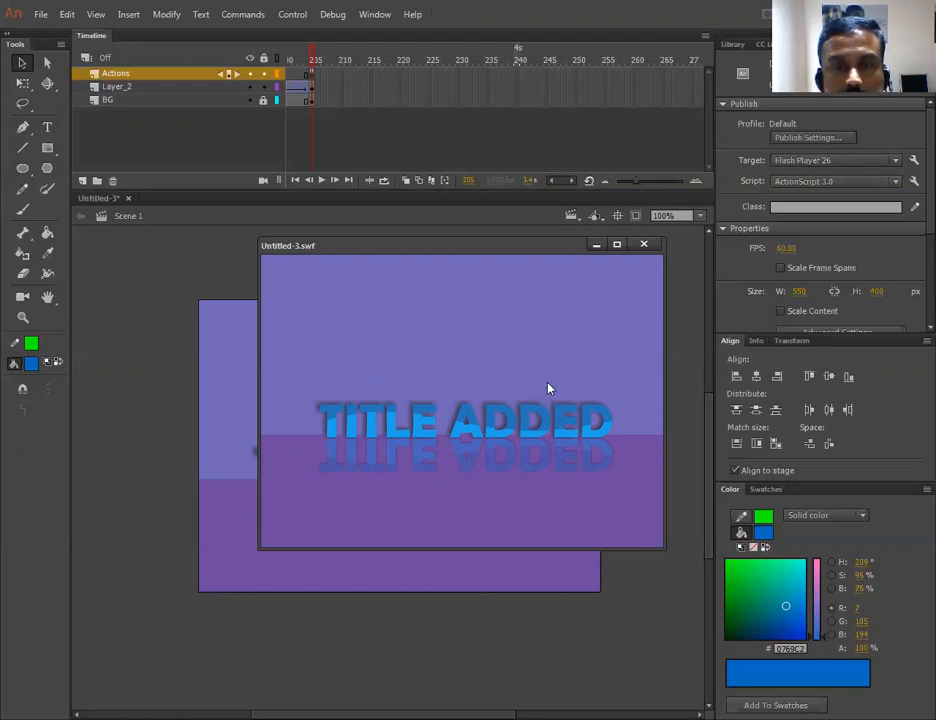
click(732, 44)
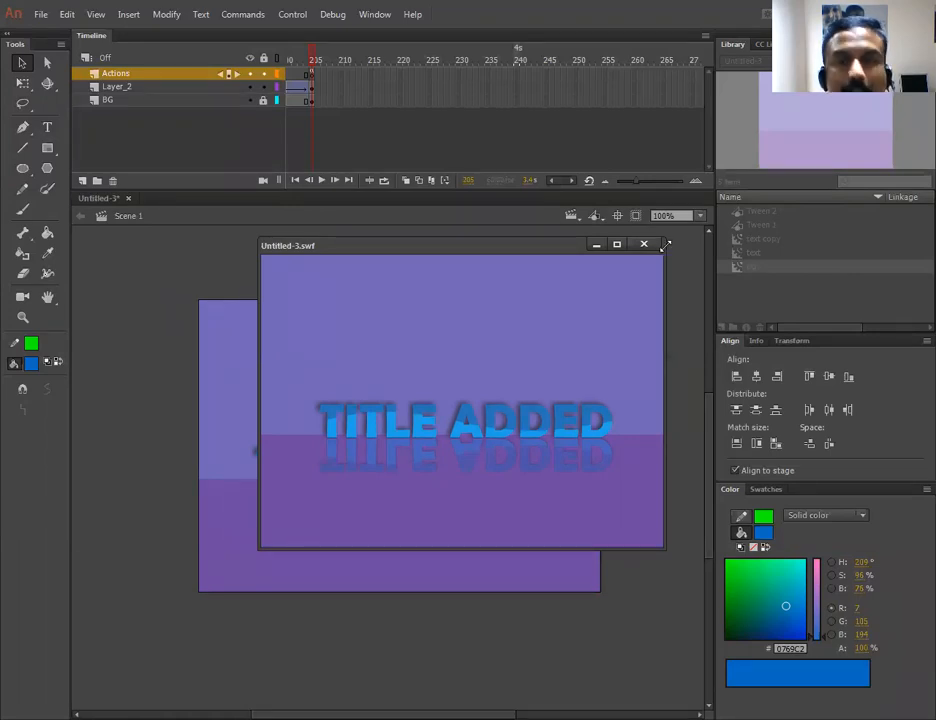
drag(534, 251, 512, 280)
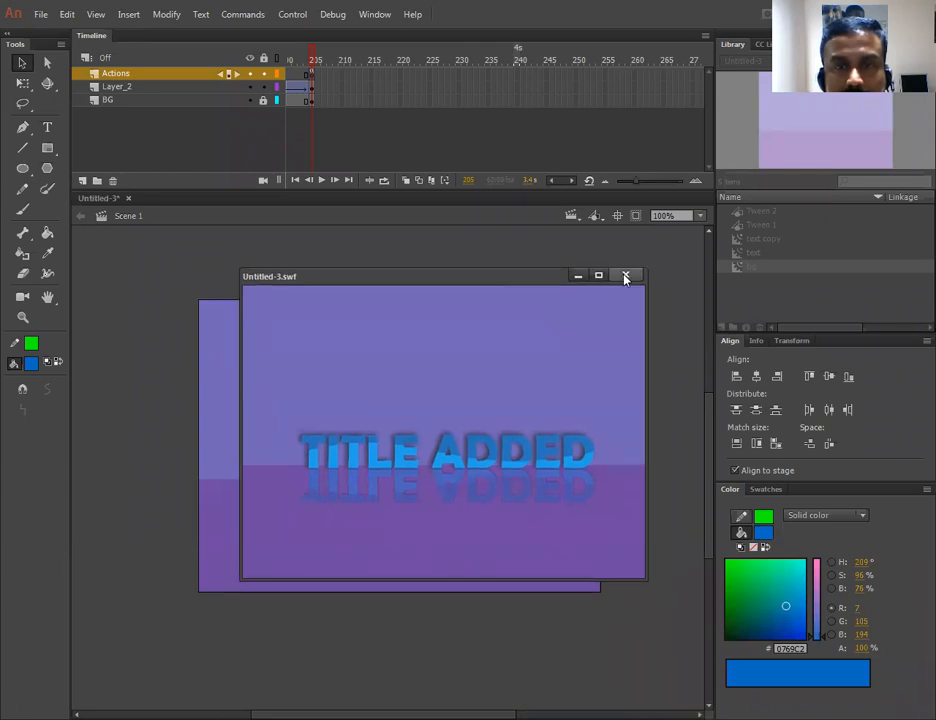
click(625, 274)
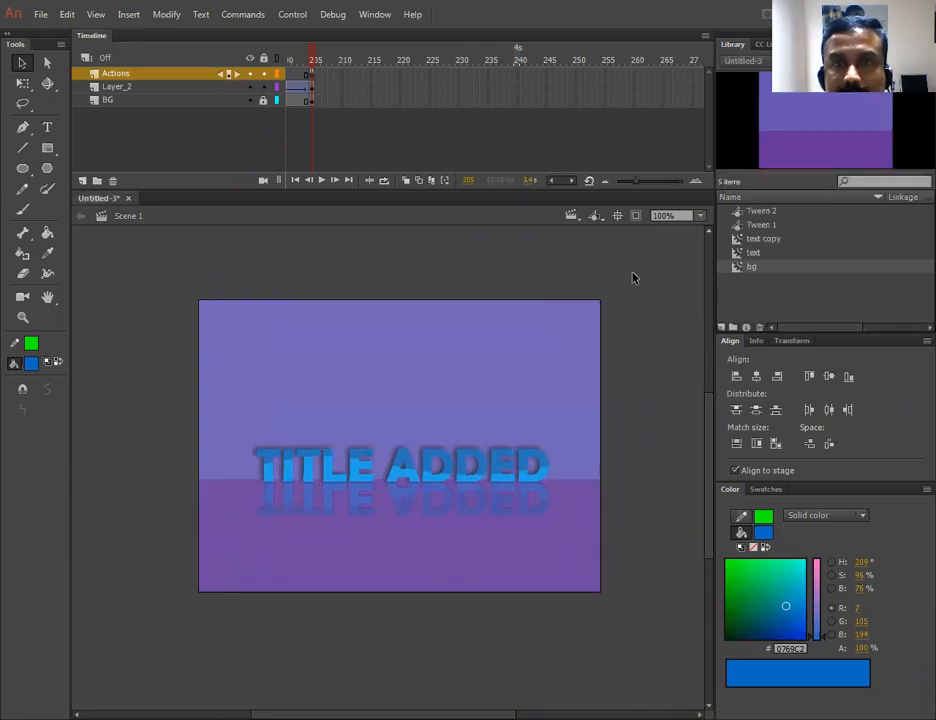